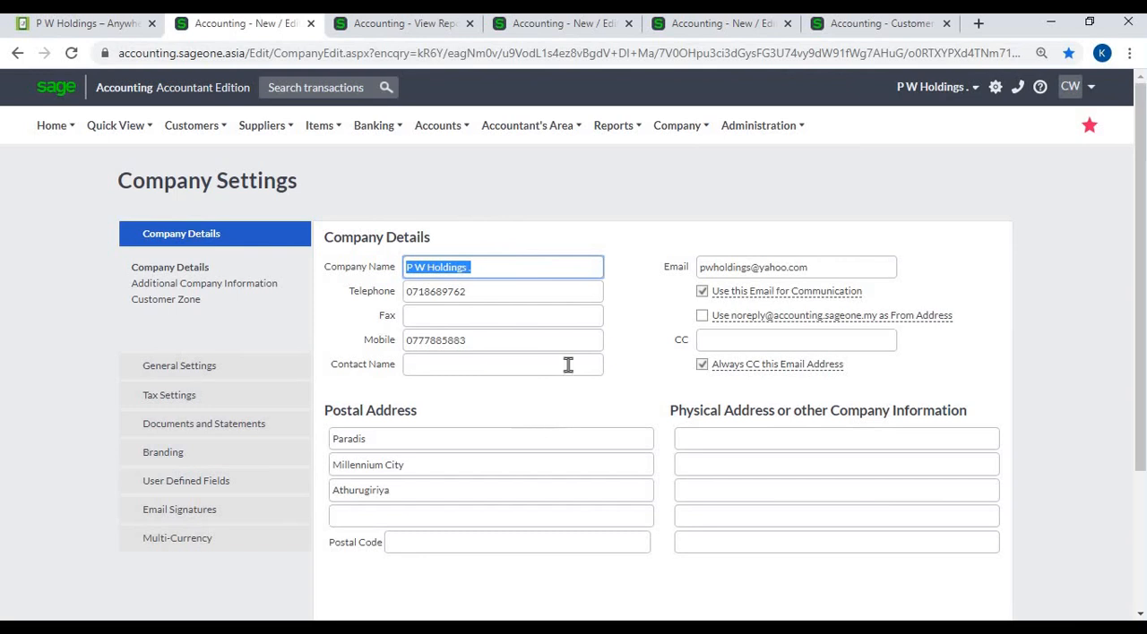
# - Compare the company details with the printed invoice header and examine the e-mail communication options
pyautogui.click(400, 25)
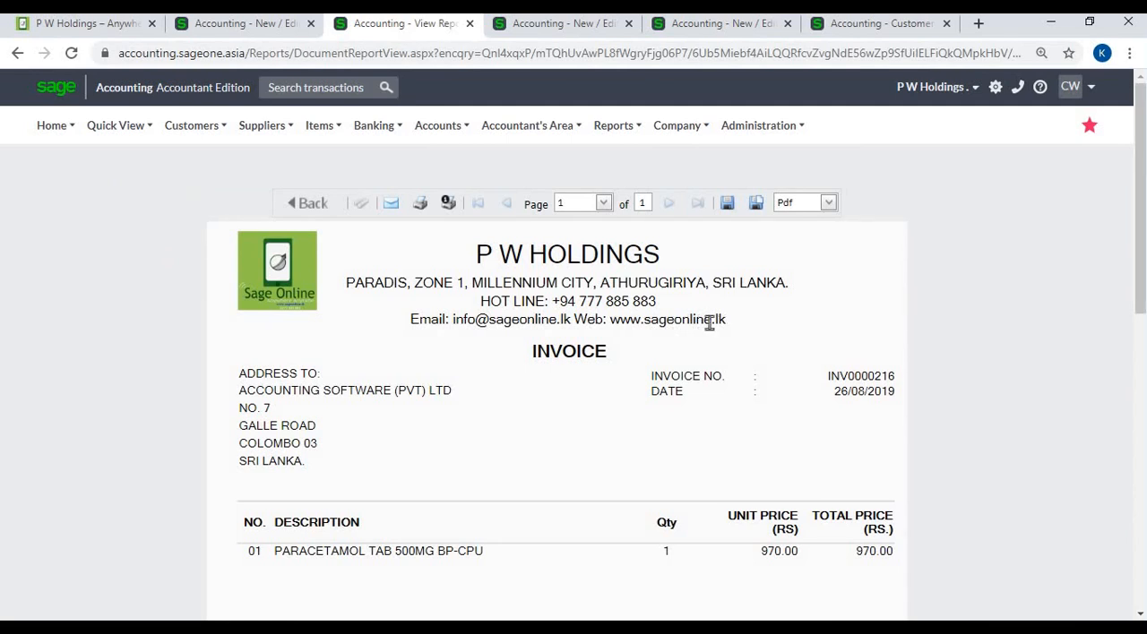
pyautogui.click(215, 26)
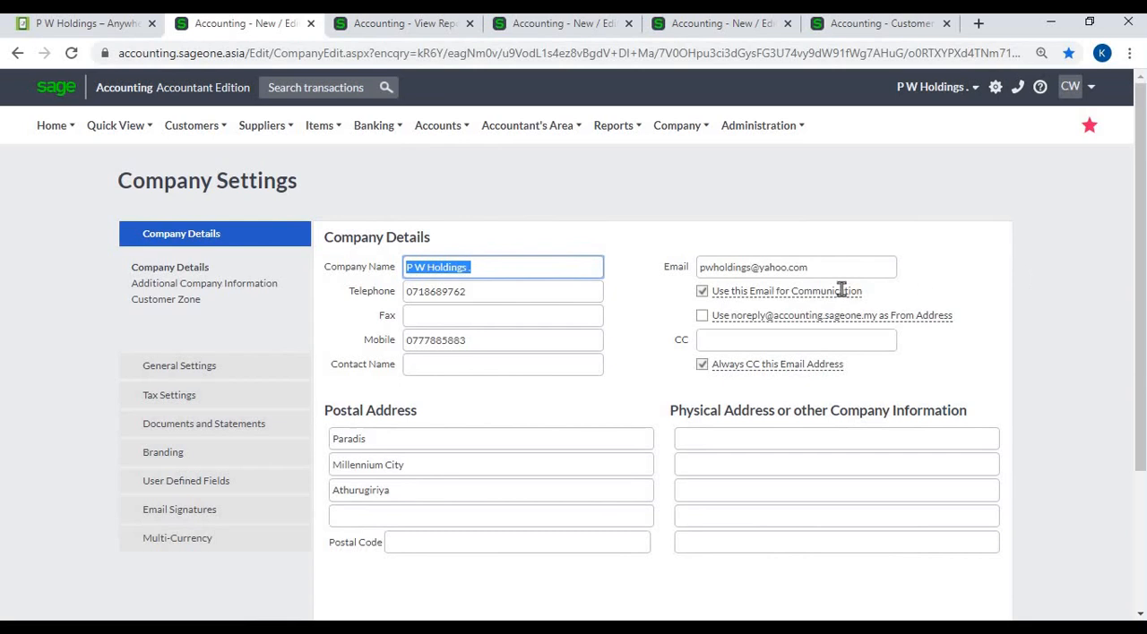
pyautogui.moveTo(841, 290)
pyautogui.moveTo(924, 314)
pyautogui.moveTo(817, 367)
# - Examine the additional company information, including the available entity types and the major industry codes table
pyautogui.click(549, 24)
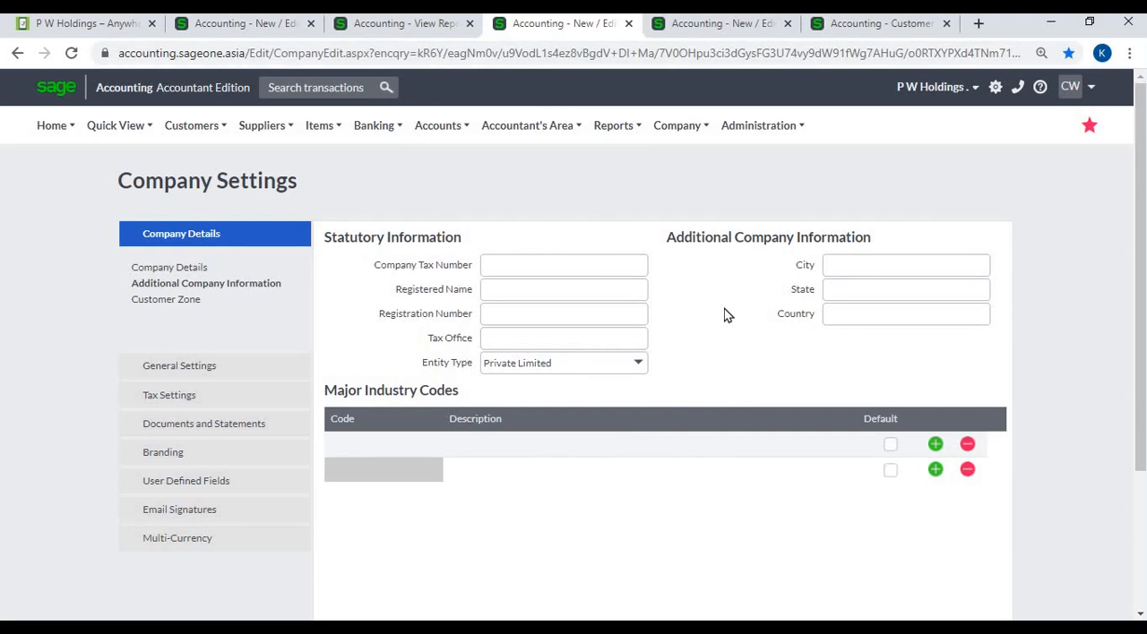
pyautogui.click(636, 368)
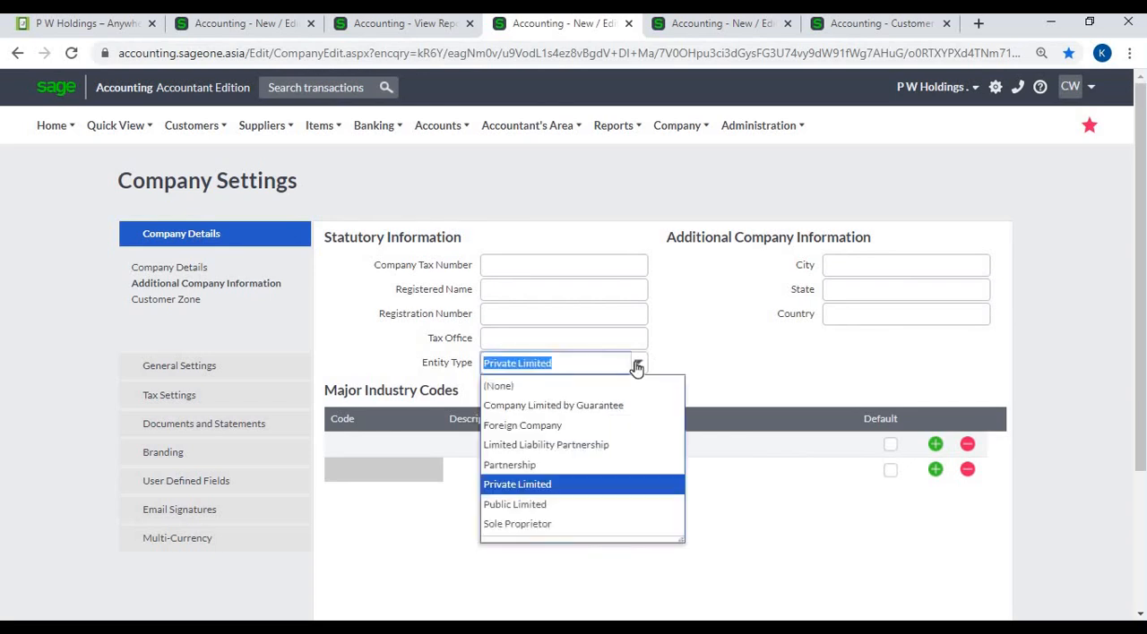
pyautogui.click(724, 334)
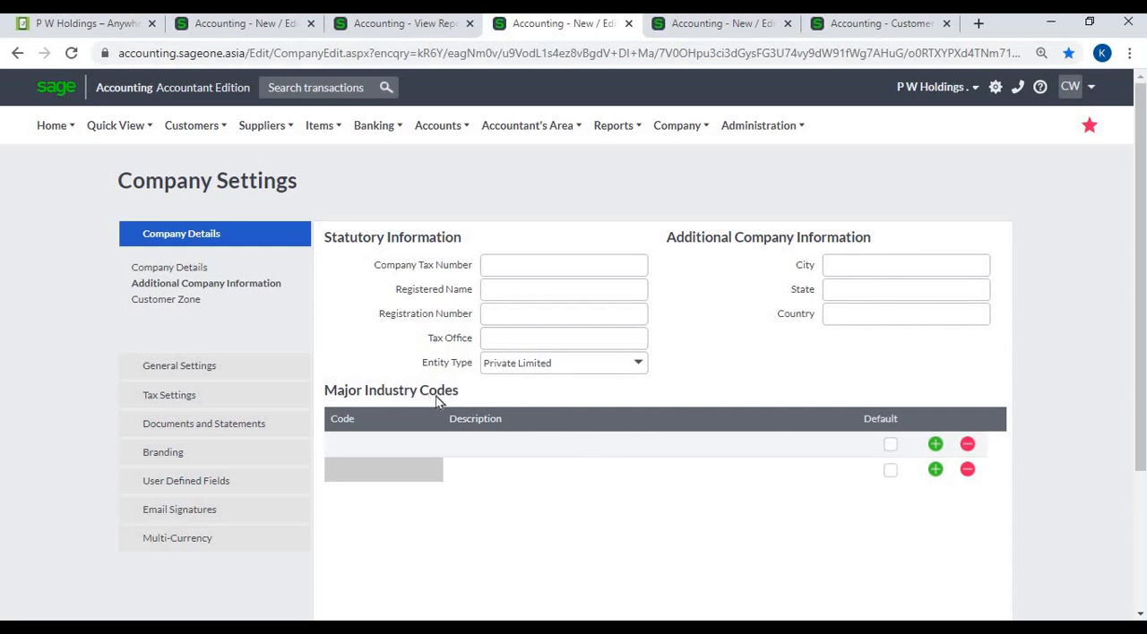
pyautogui.click(419, 448)
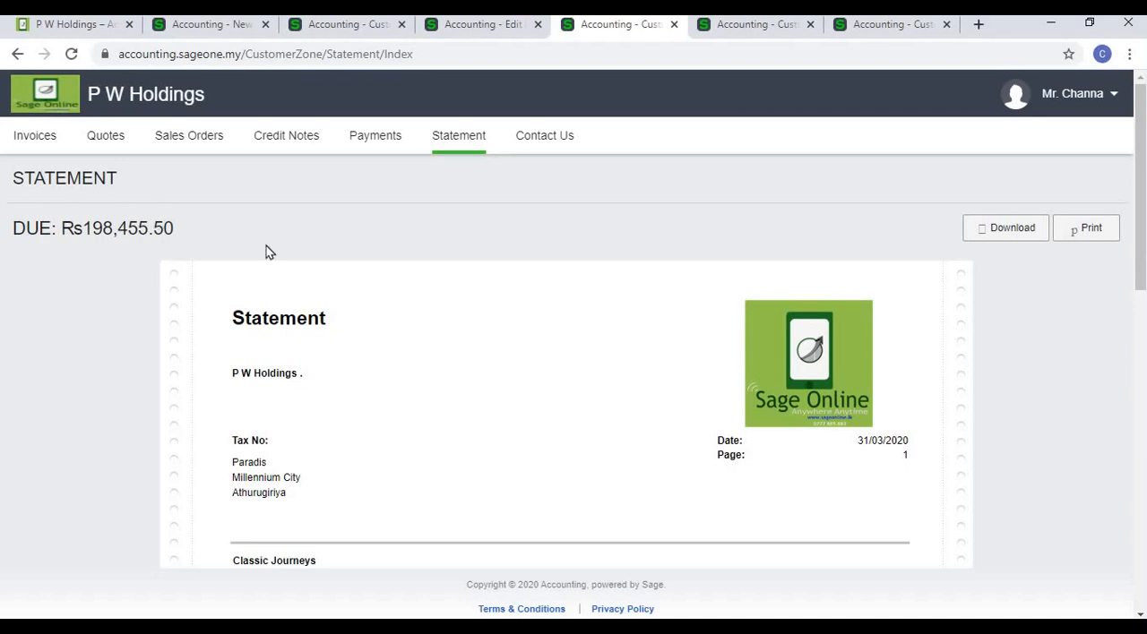
# - Review the customer's statement through to its ageing summary, along with the tax invoice e-mail and the online invoice list
pyautogui.scroll(-4, 1092, 412)
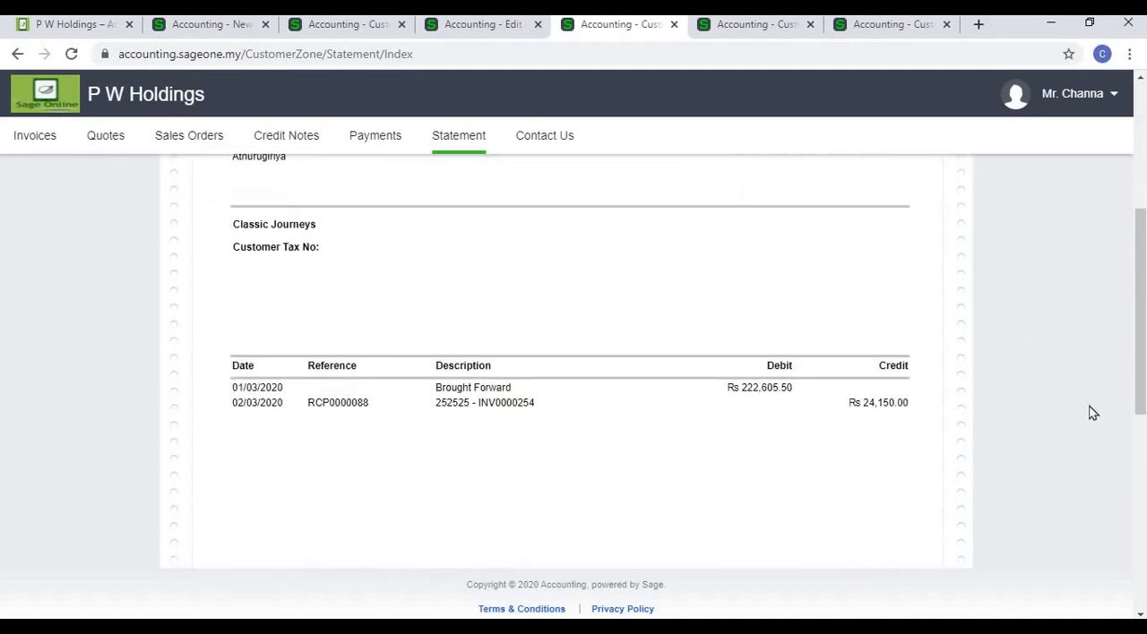
pyautogui.scroll(-5, 1092, 412)
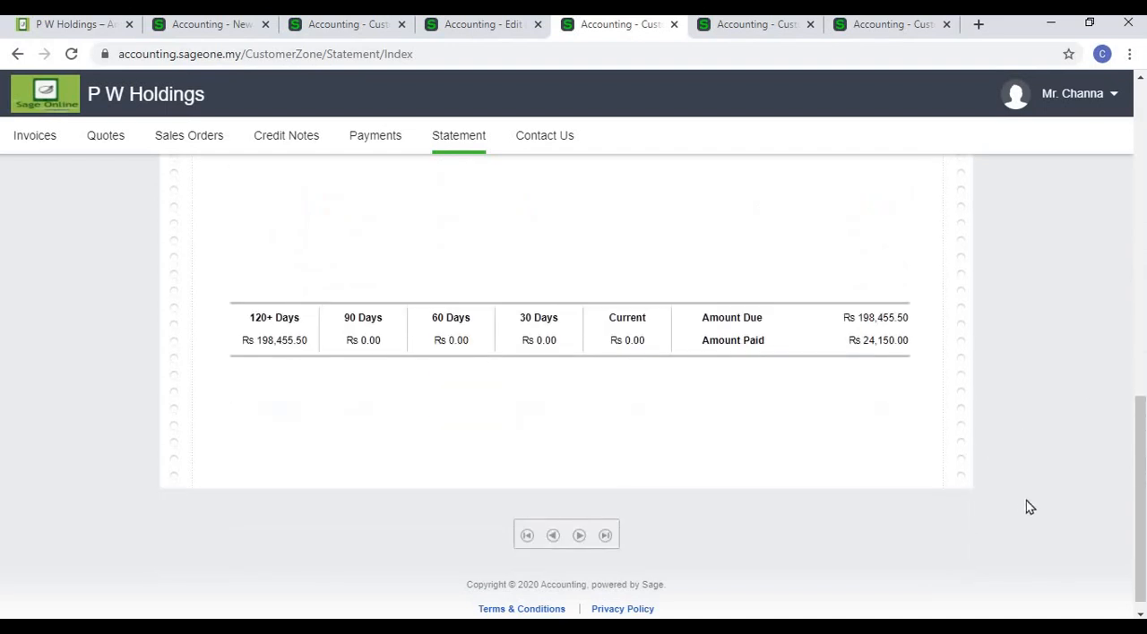
pyautogui.click(341, 27)
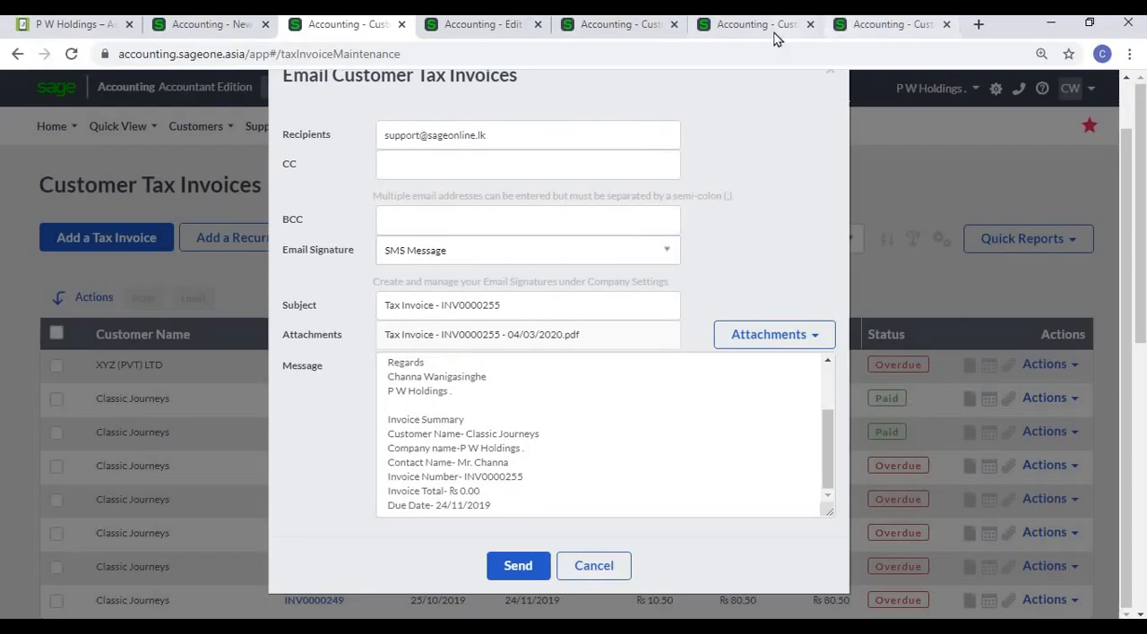
pyautogui.click(775, 34)
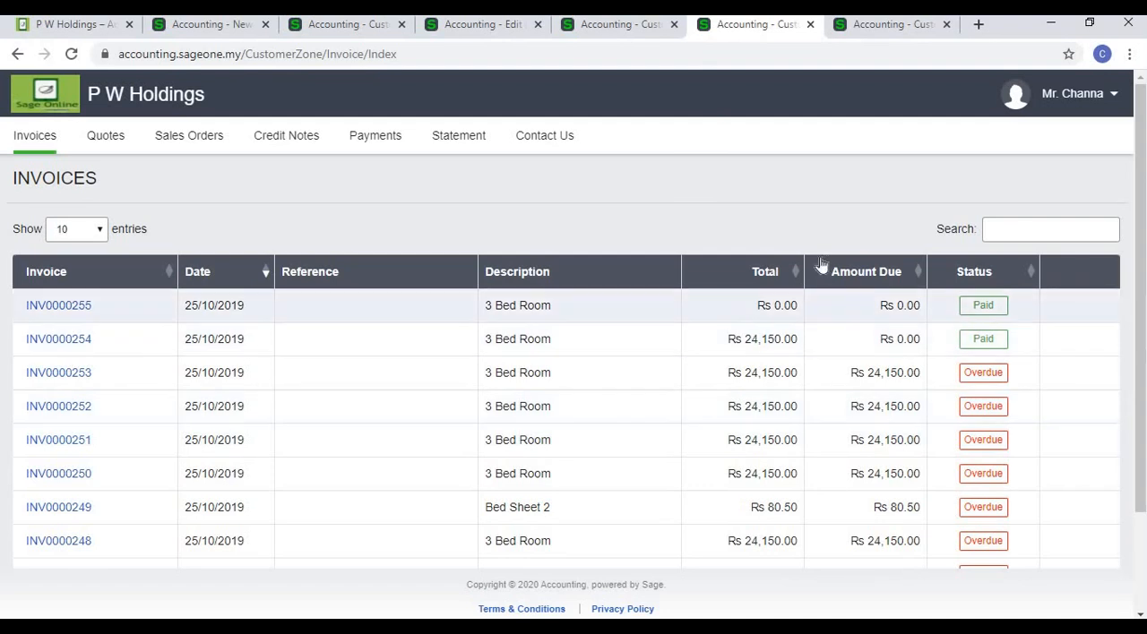
pyautogui.click(598, 27)
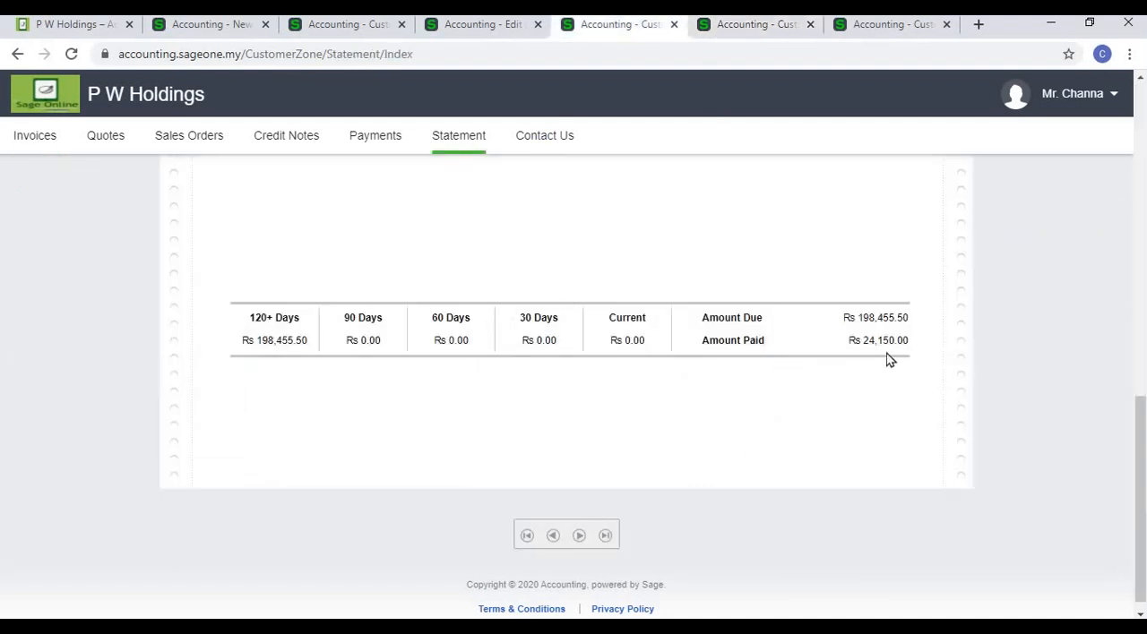
# - Read the Customer Zone descriptions of the Invoices and Quotes Only and Invoices and Account History options
pyautogui.click(250, 34)
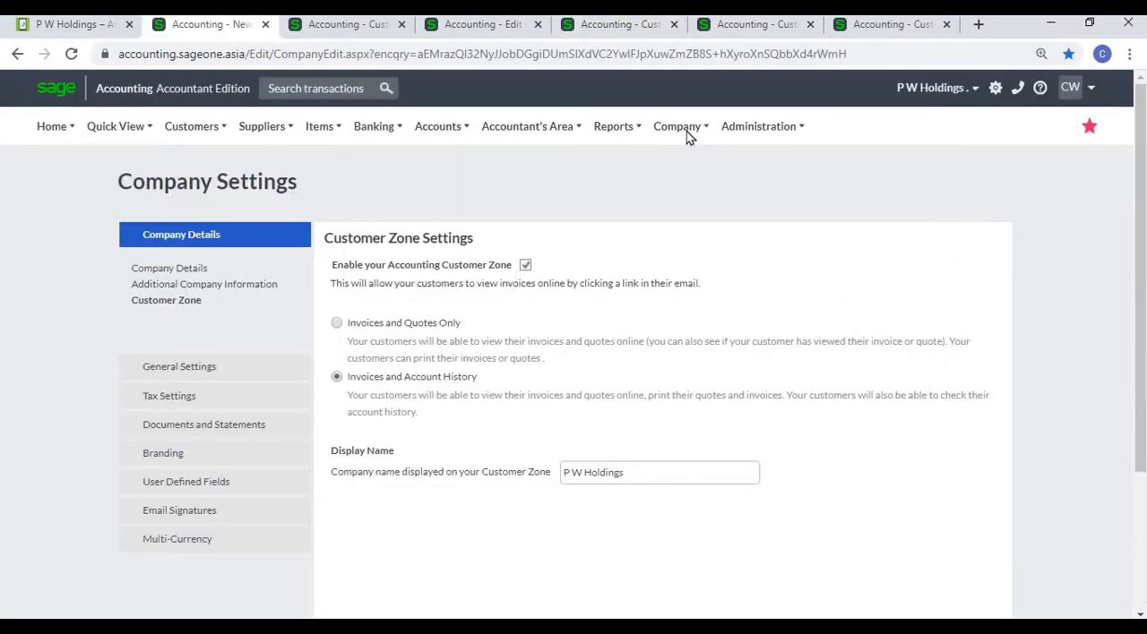
pyautogui.click(686, 132)
pyautogui.moveTo(442, 350); pyautogui.dragTo(576, 375)
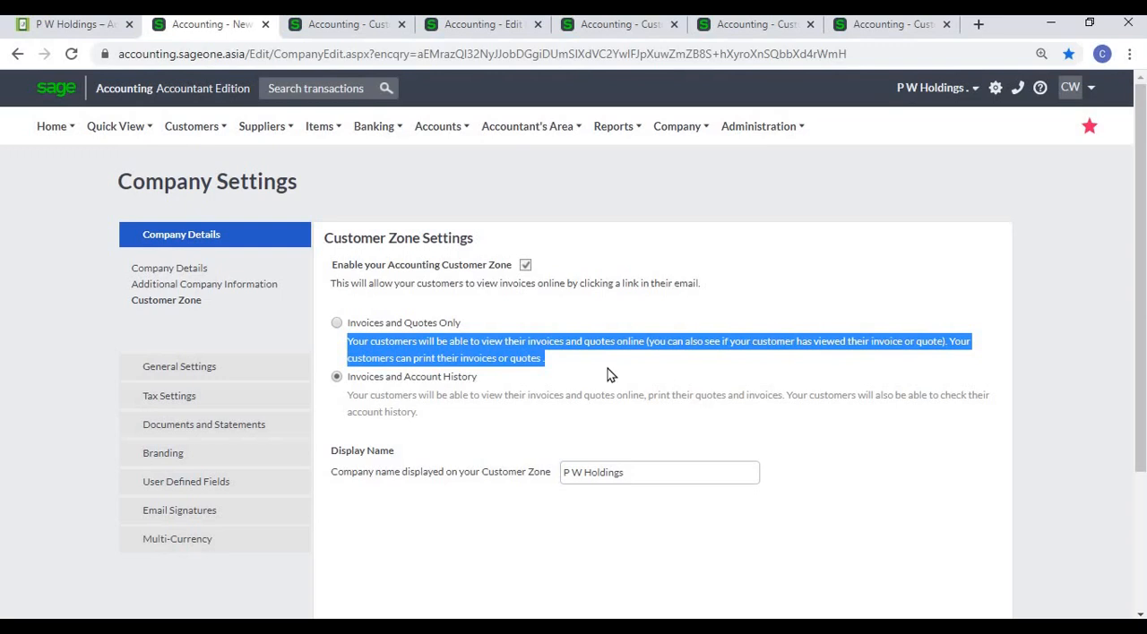
pyautogui.click(577, 378)
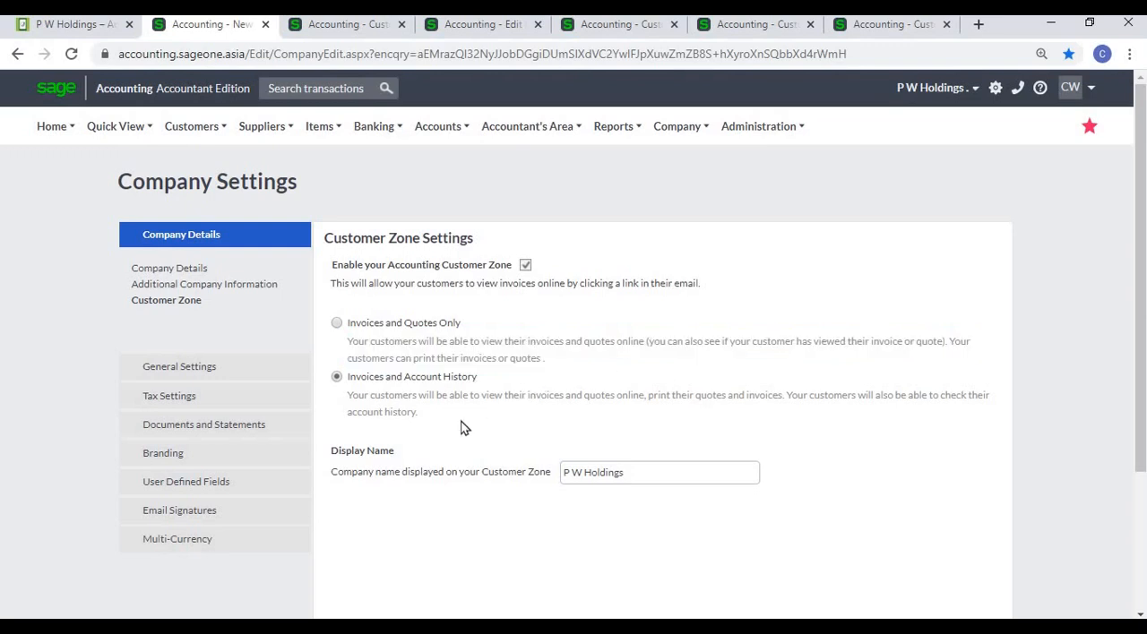
pyautogui.moveTo(336, 403); pyautogui.dragTo(476, 432)
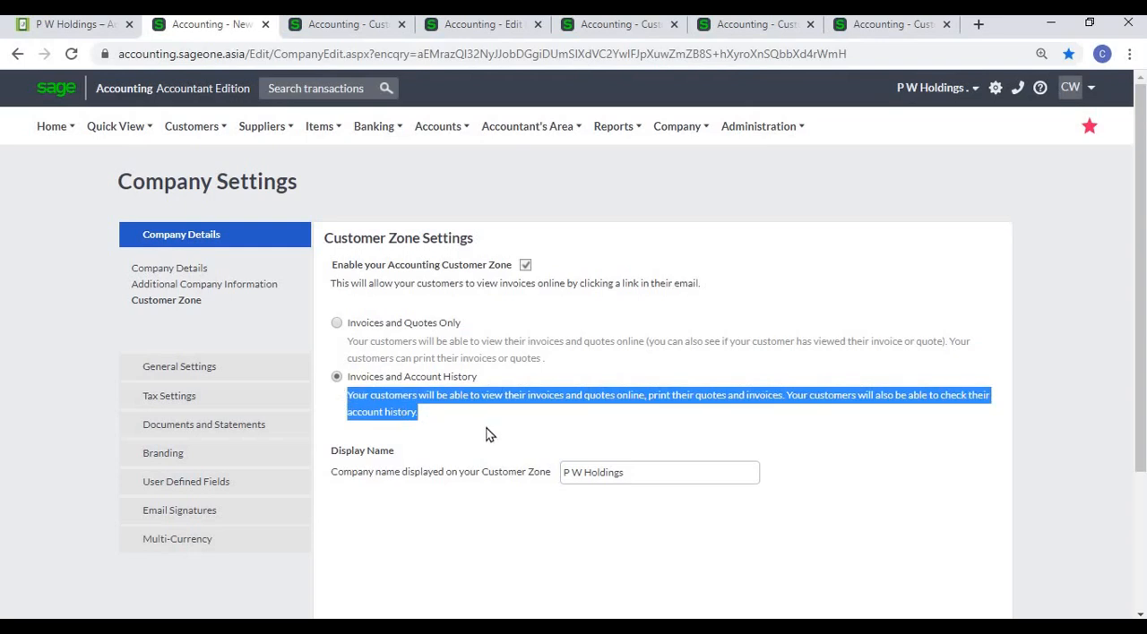
# - Inspect a paid tax invoice in the Customer Zone, then return to the Customer Zone settings
pyautogui.click(863, 31)
pyautogui.scroll(-3, 815, 436)
pyautogui.scroll(3, 946, 269)
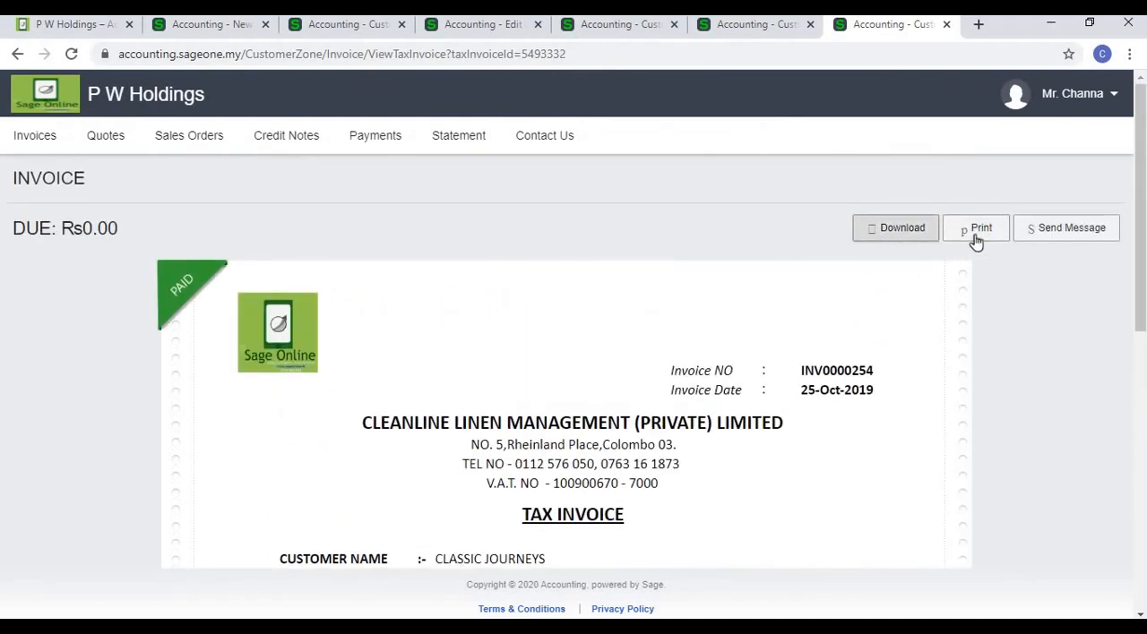
pyautogui.click(207, 26)
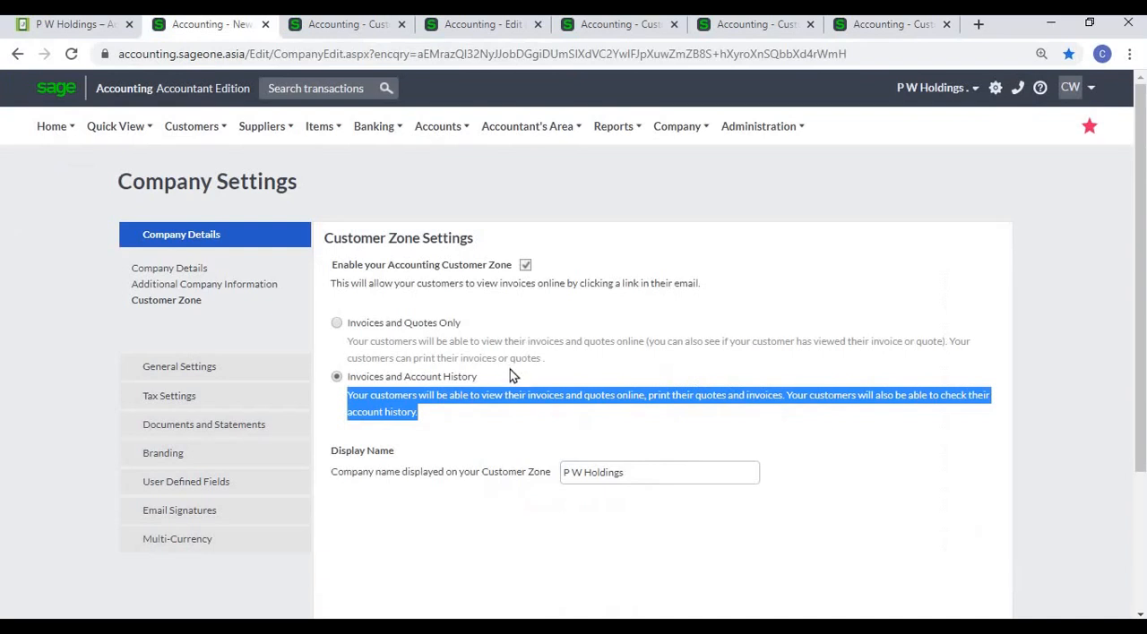
pyautogui.click(590, 426)
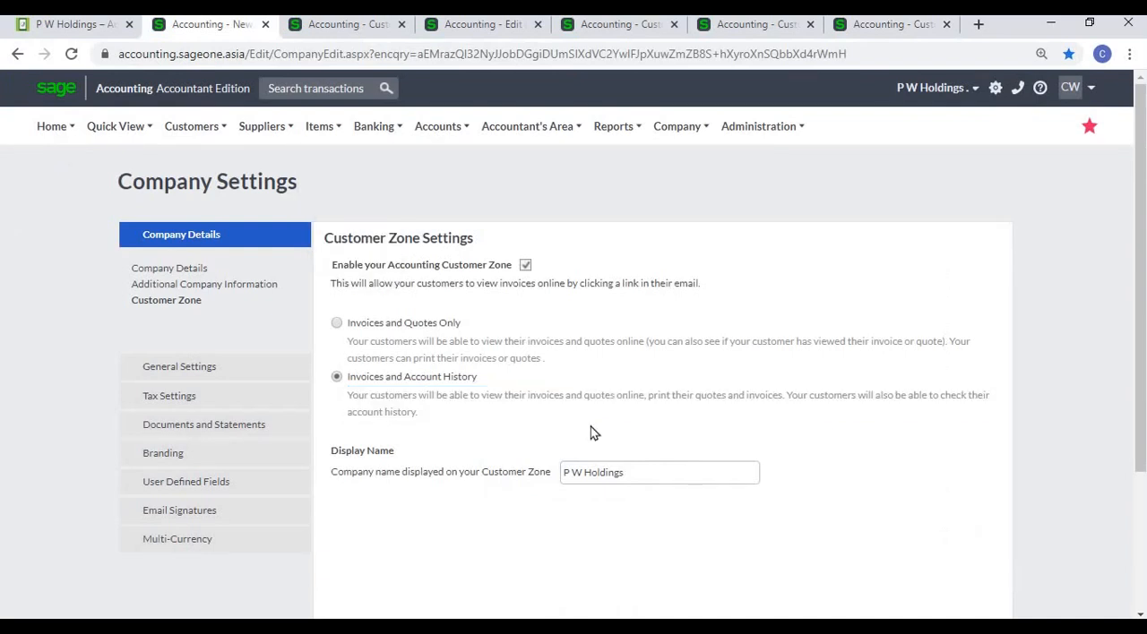
# - Check the Classic Journeys customer record for the option that allows the customer to view invoices online
pyautogui.click(744, 26)
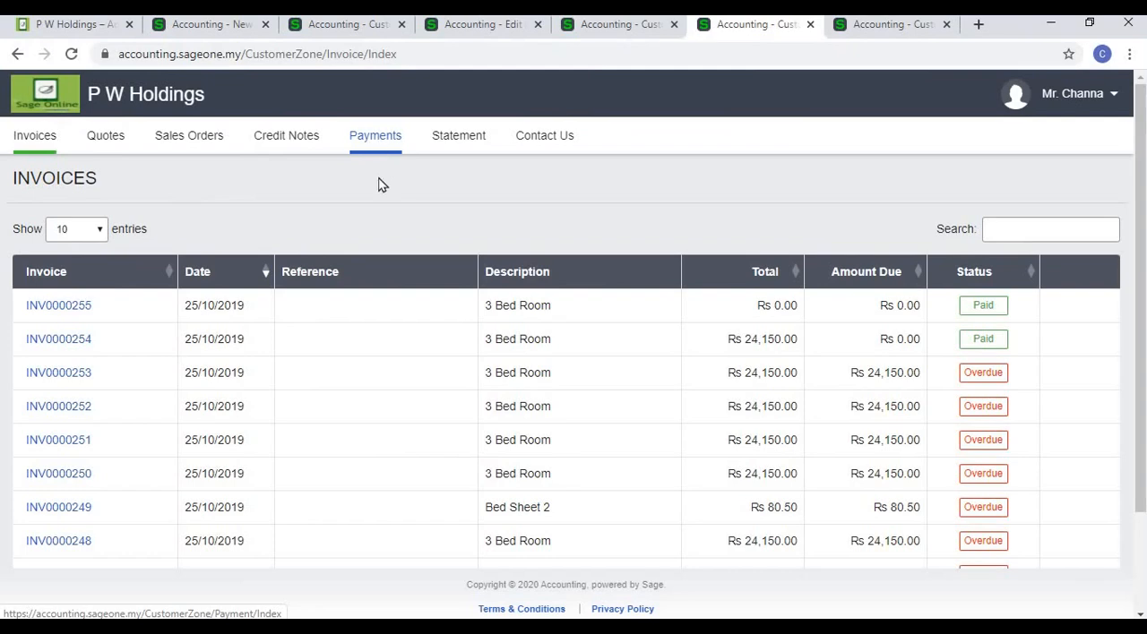
pyautogui.click(349, 35)
pyautogui.click(480, 27)
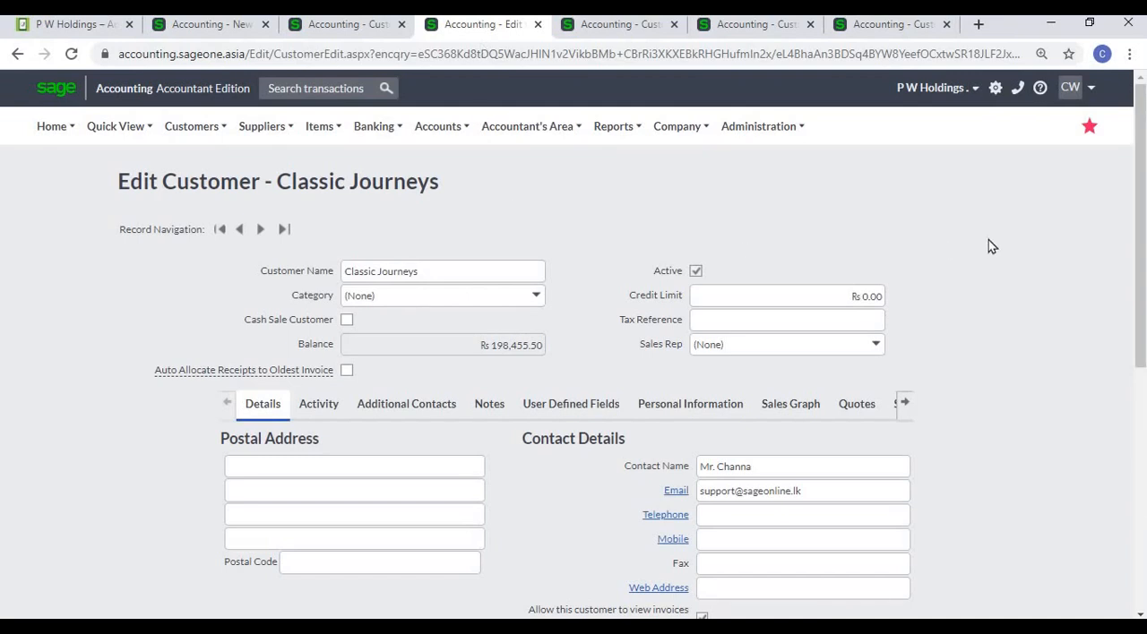
pyautogui.scroll(-1, 992, 246)
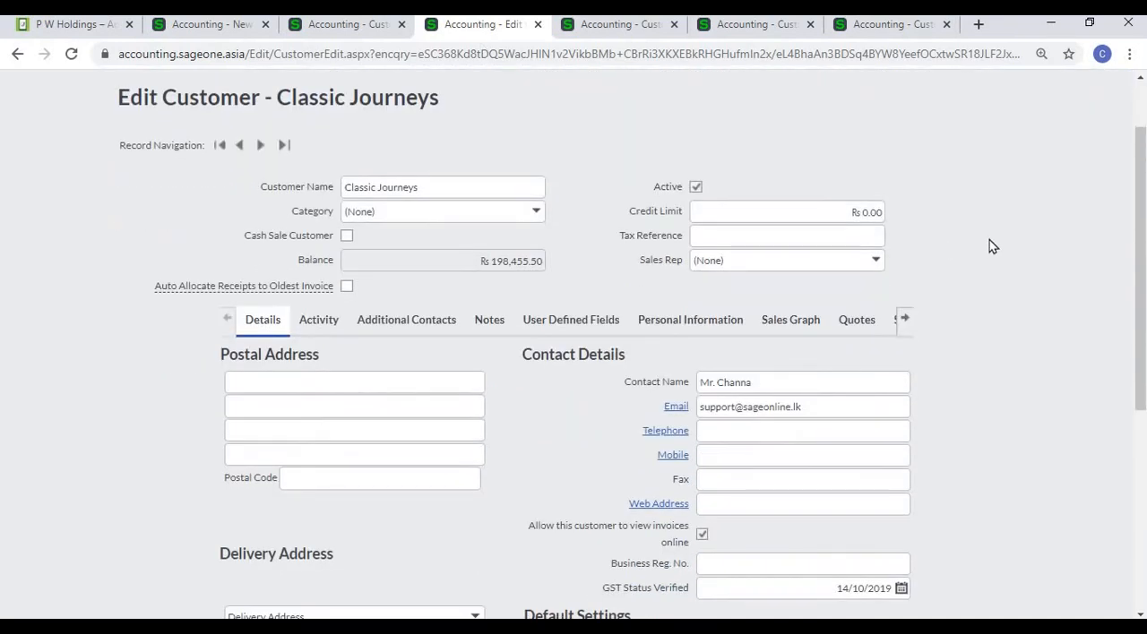
pyautogui.scroll(-1, 989, 246)
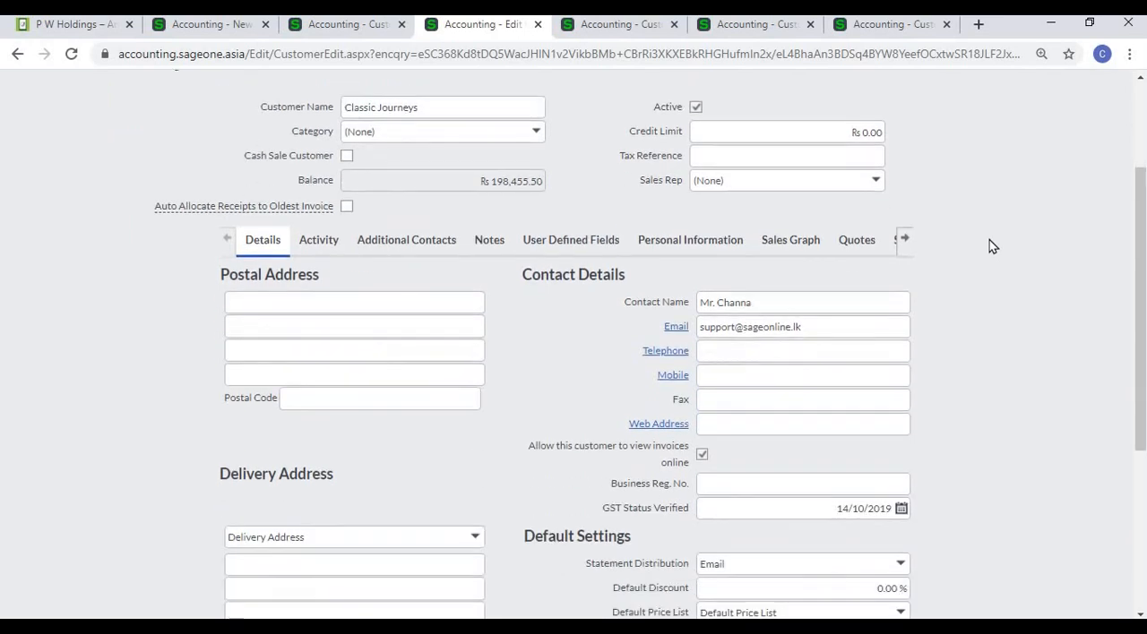
pyautogui.scroll(-1, 989, 240)
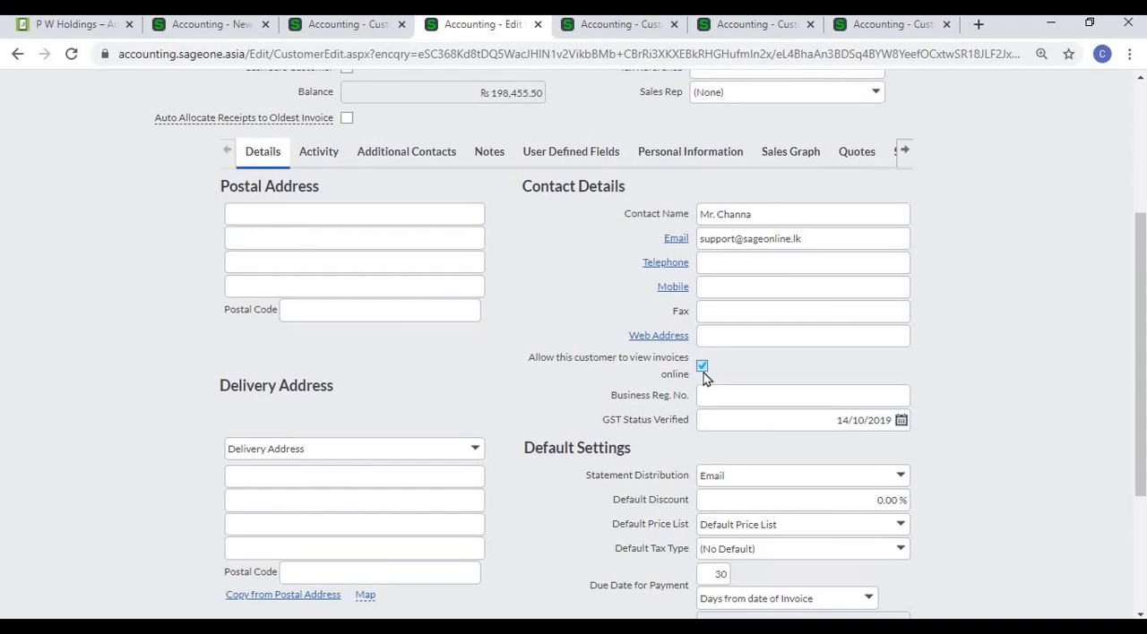
pyautogui.scroll(2, 703, 376)
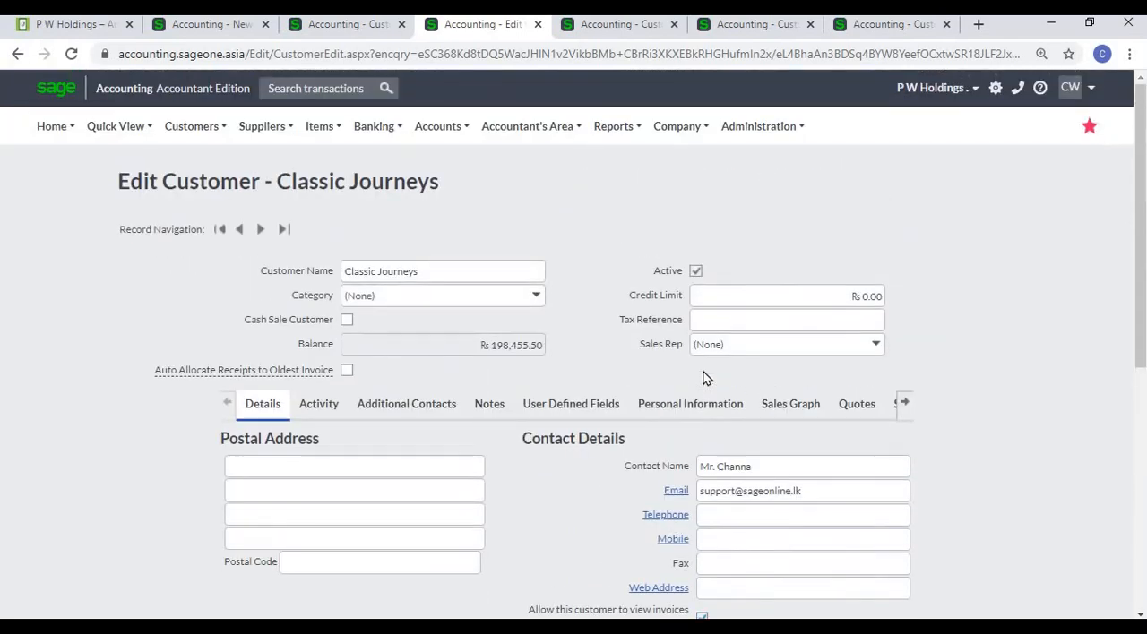
pyautogui.scroll(-2, 703, 376)
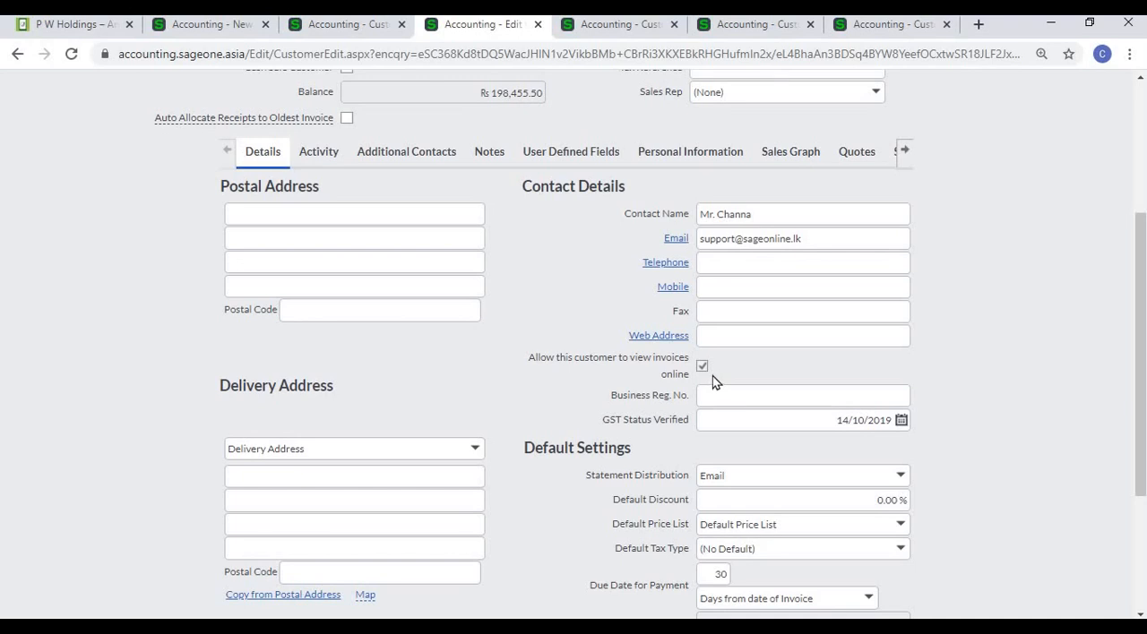
pyautogui.scroll(-3, 712, 381)
pyautogui.click(512, 525)
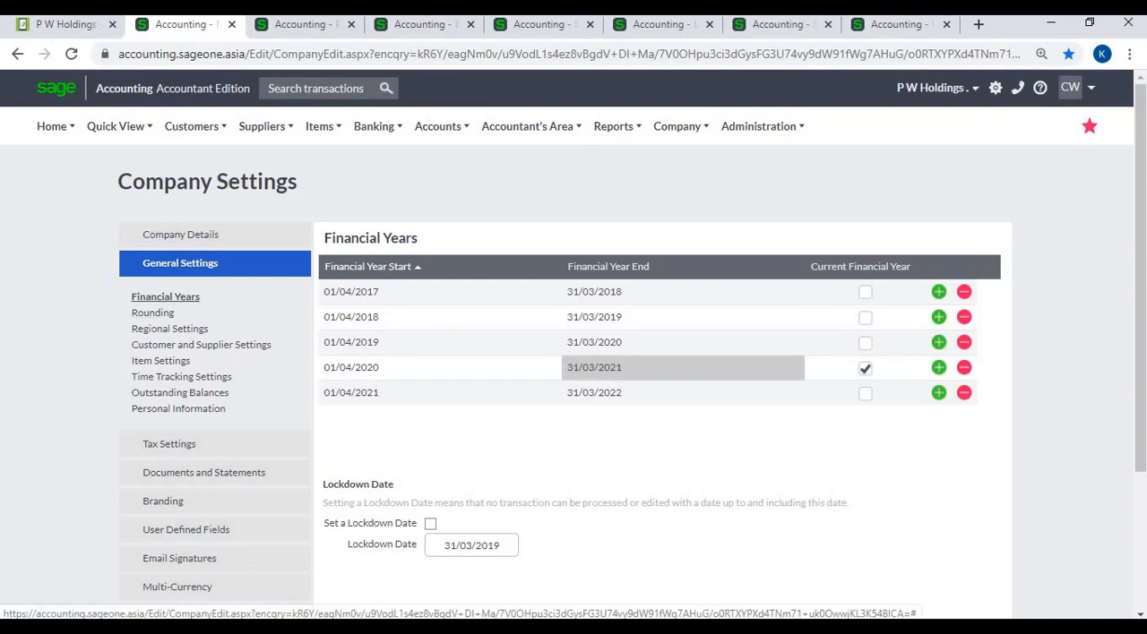
# - Add a financial year from 01/04/2022 to 31/03/2023 after the last one, and check the preceding year's start and end dates
pyautogui.click(938, 393)
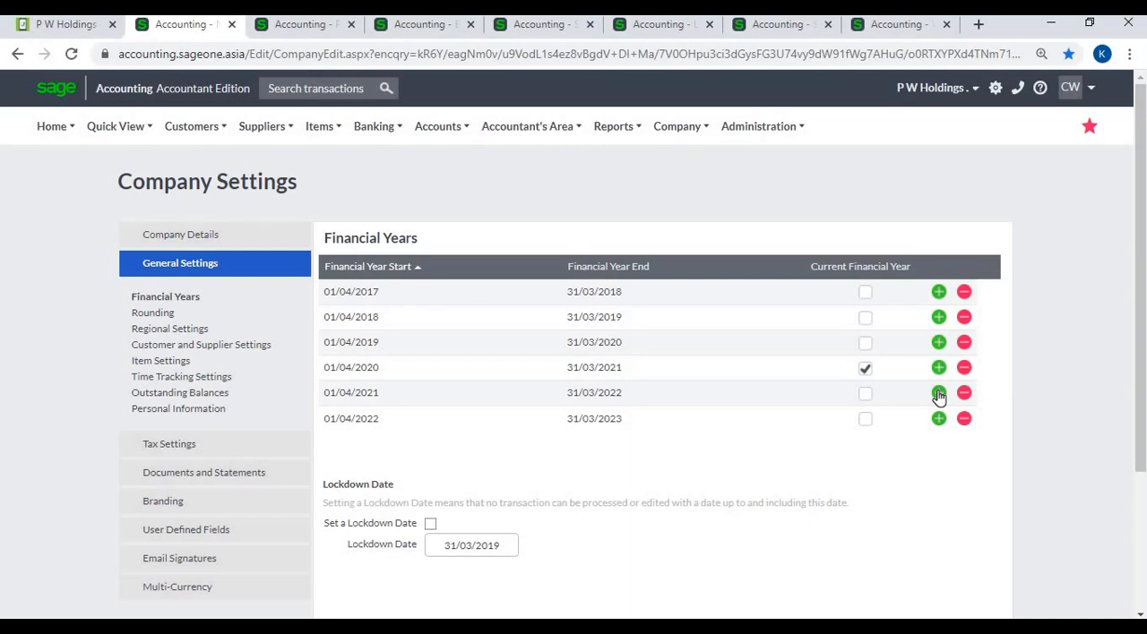
pyautogui.click(346, 392)
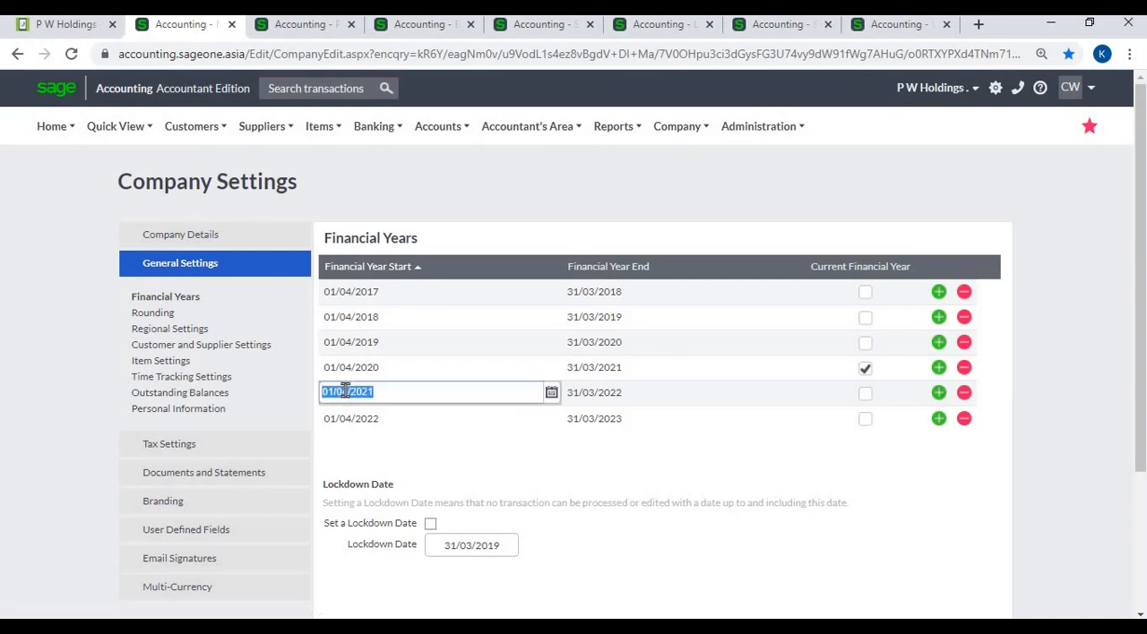
pyautogui.click(602, 399)
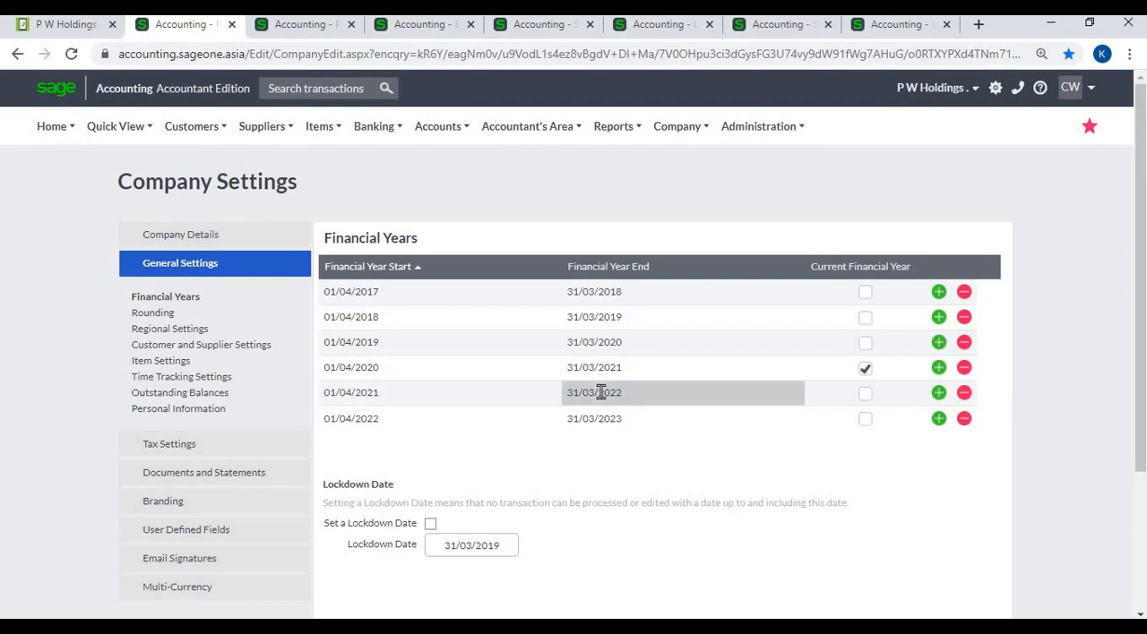
pyautogui.click(448, 392)
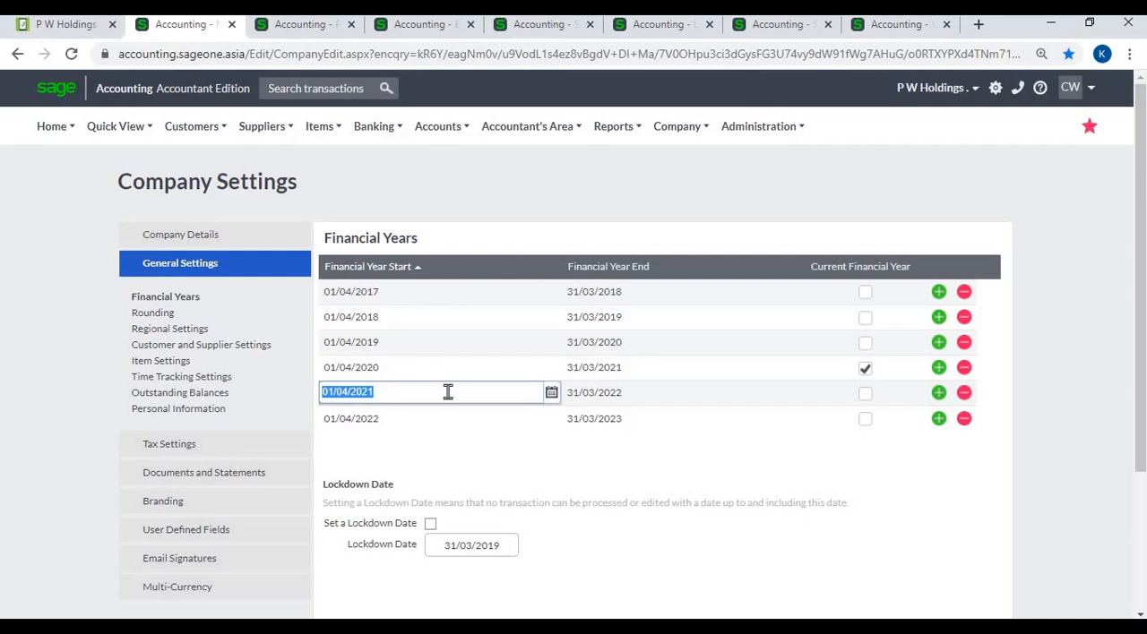
pyautogui.click(658, 391)
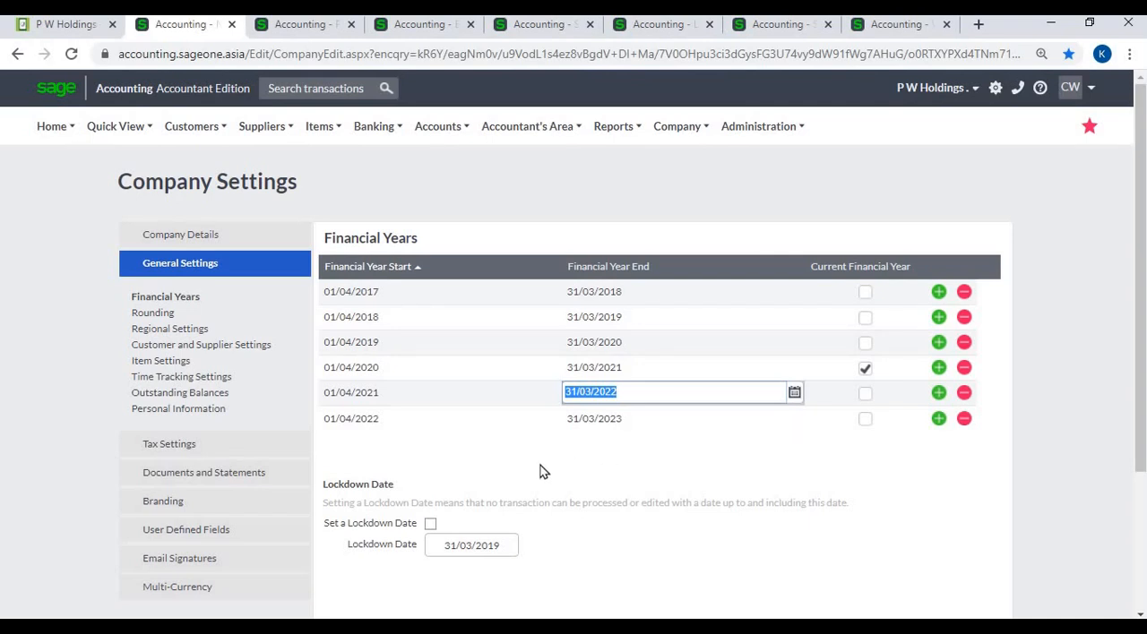
# - Enable the lockdown date option below the financial years and disable it again
pyautogui.scroll(-1, 440, 452)
pyautogui.click(431, 443)
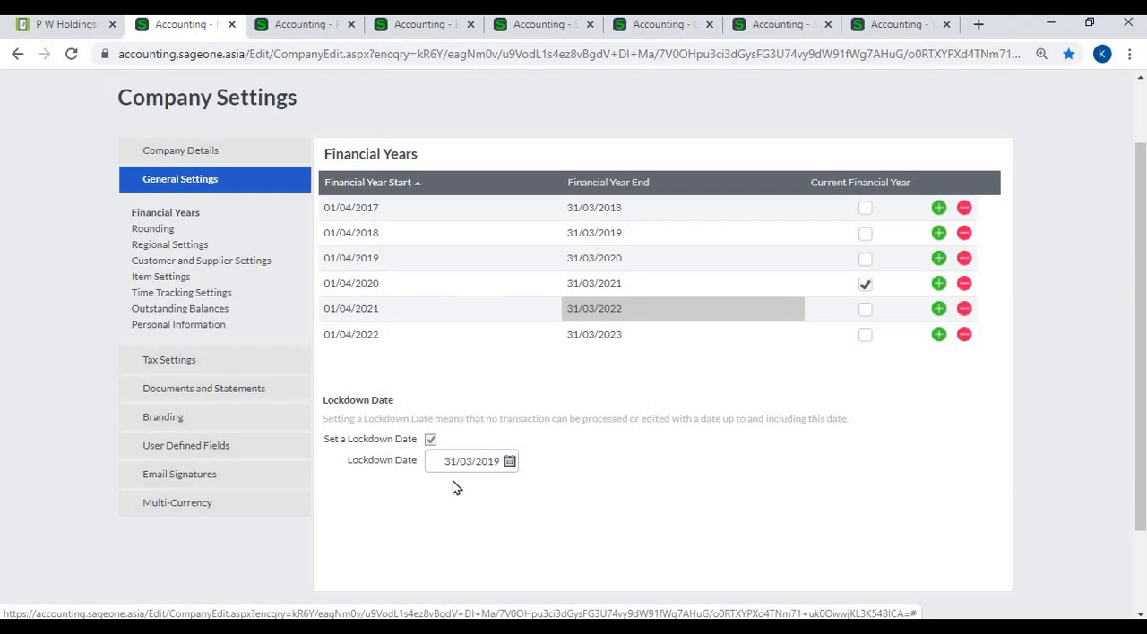
pyautogui.click(429, 443)
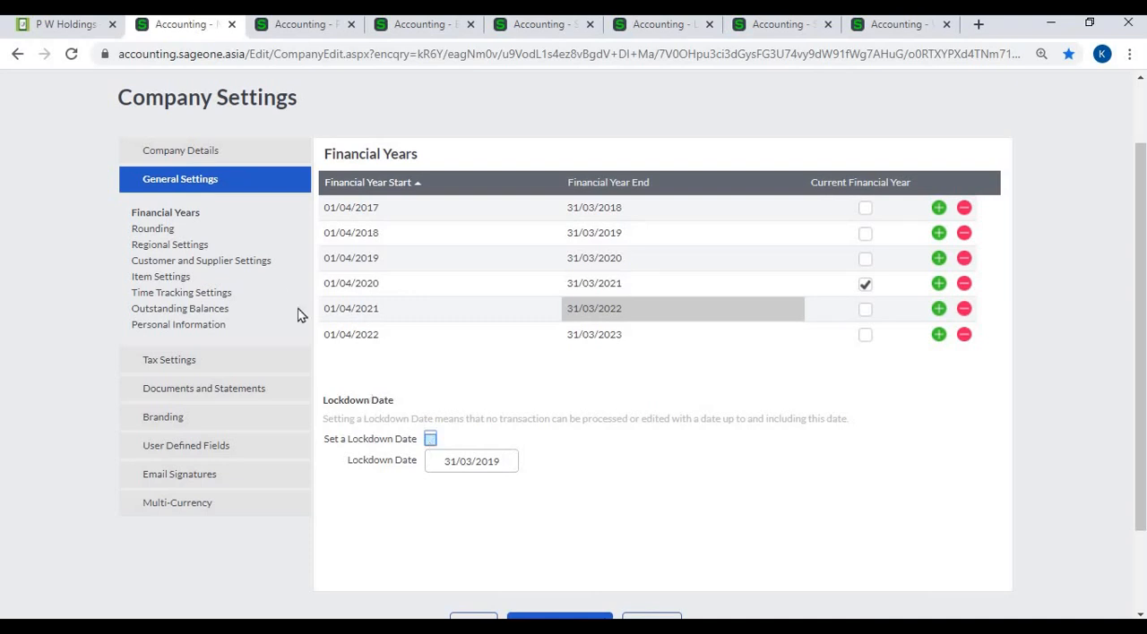
# - Set the rounding type for customer documents to Round Up in the Rounding settings
pyautogui.click(163, 232)
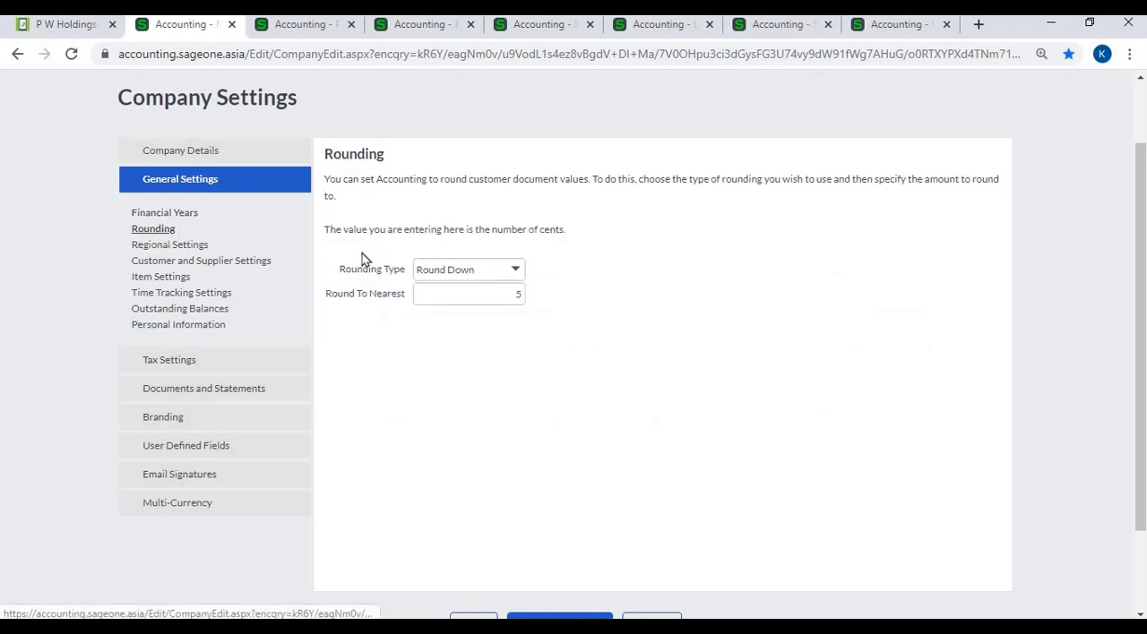
pyautogui.click(516, 269)
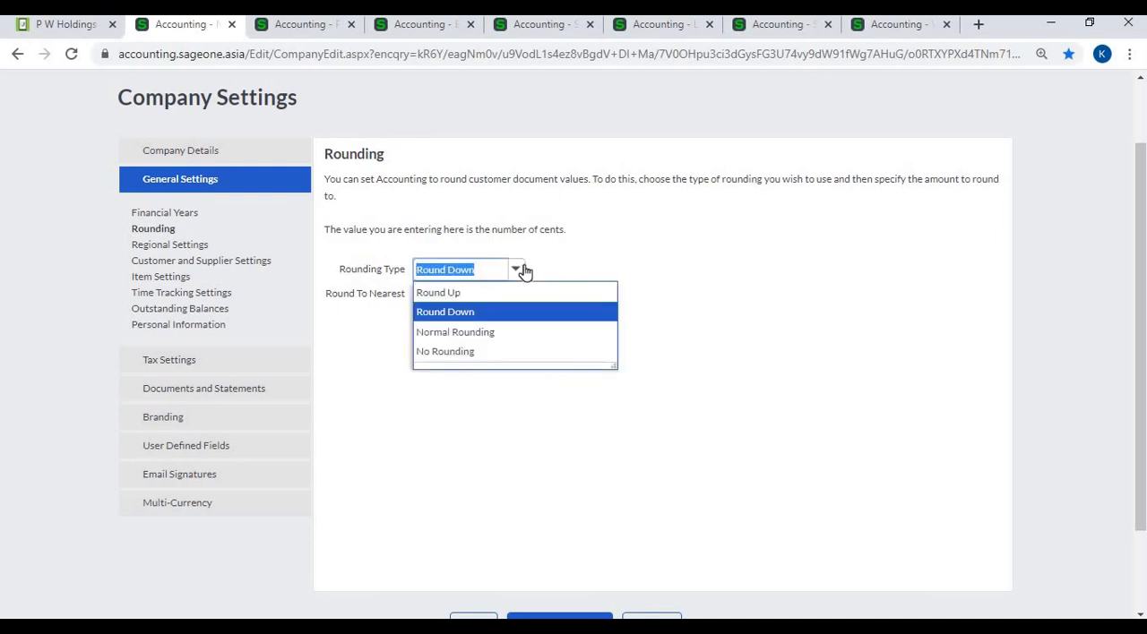
pyautogui.click(520, 293)
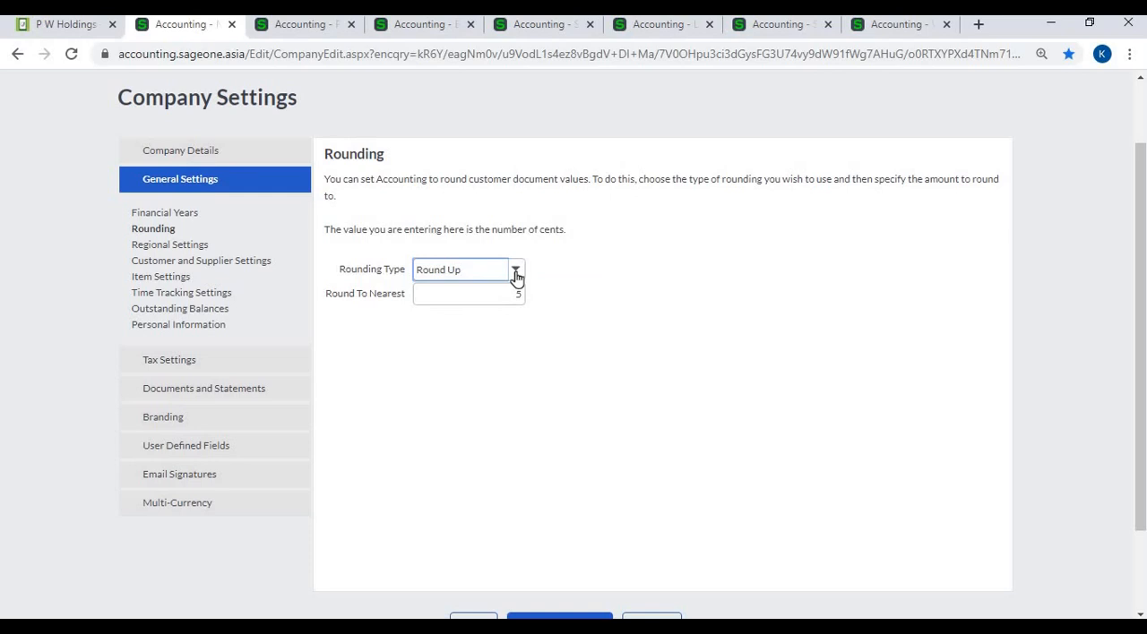
# - Open the Regional Settings and compare the quantity decimal places with the first line's quantity on the customer invoice
pyautogui.click(157, 246)
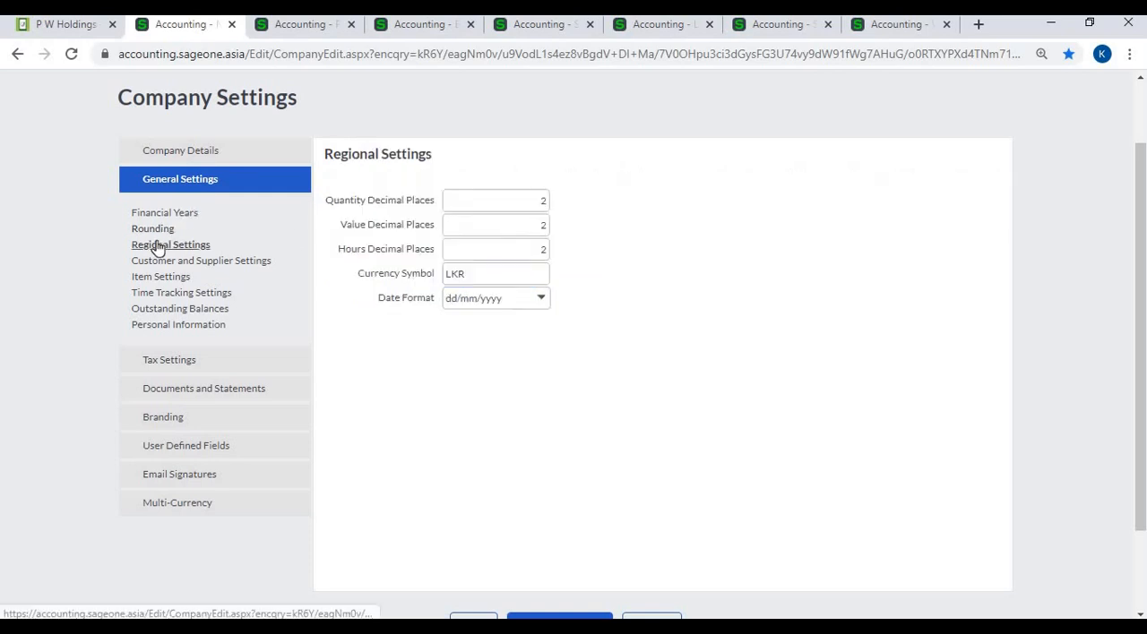
pyautogui.click(464, 204)
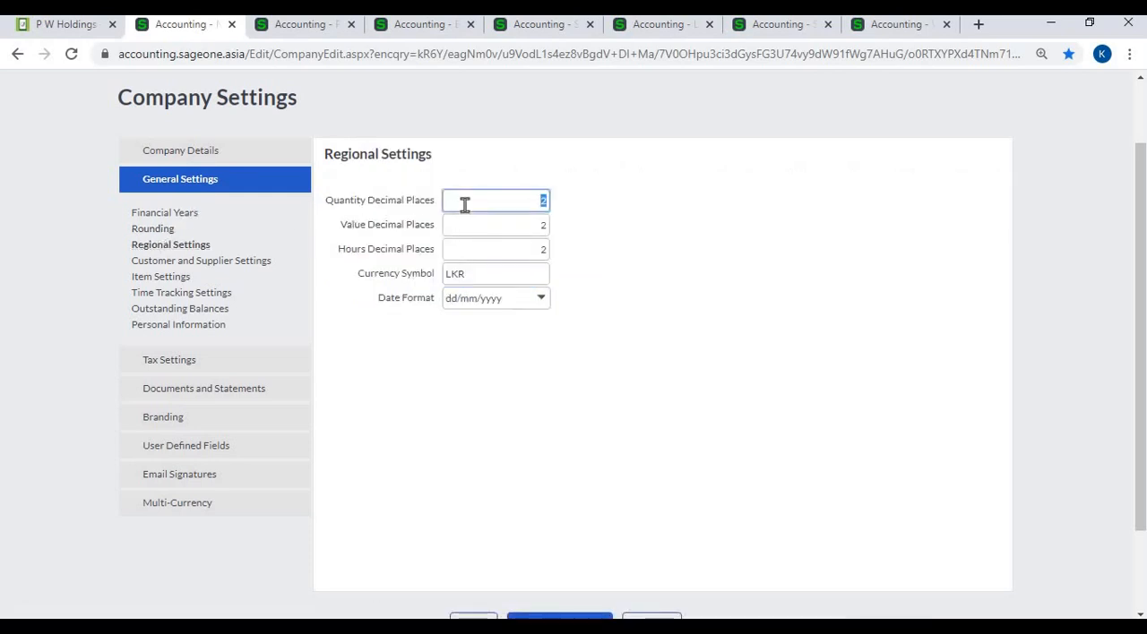
pyautogui.click(314, 25)
pyautogui.scroll(-2, 457, 448)
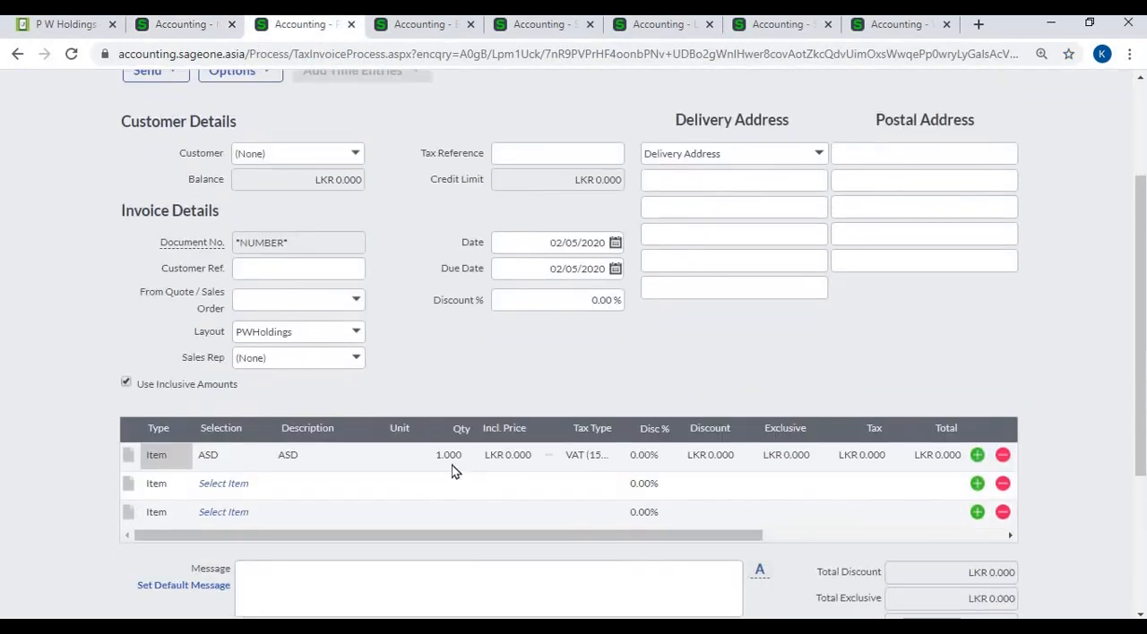
pyautogui.click(450, 459)
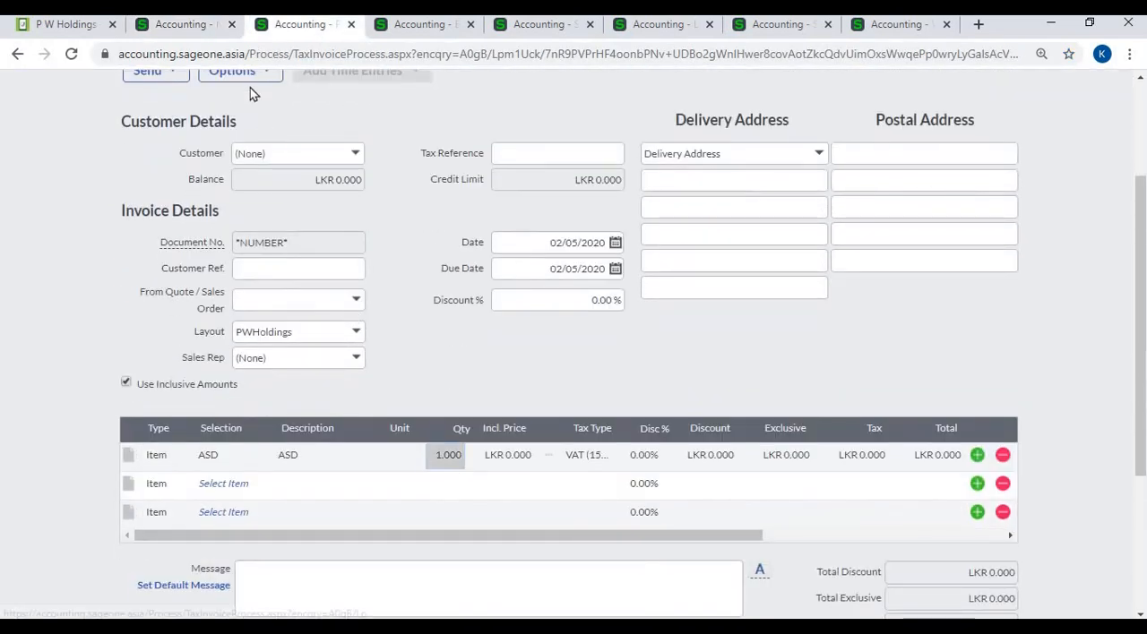
pyautogui.click(185, 24)
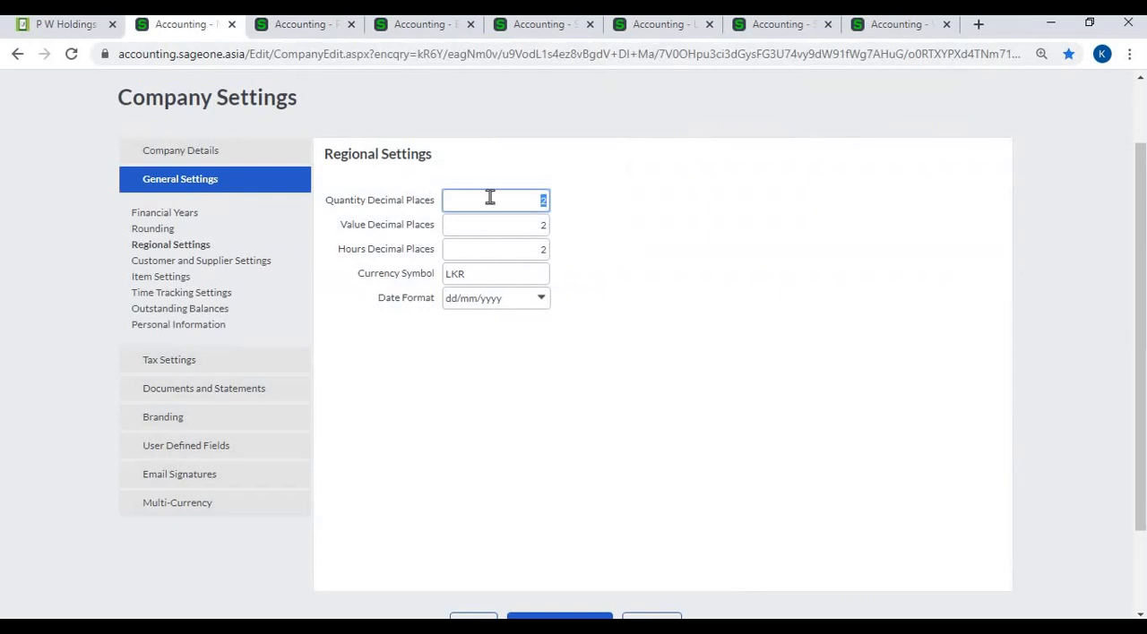
# - Set the quantity and value decimal places to 3, and check the first line's inclusive price on the customer invoice
pyautogui.write('3')
pyautogui.click(498, 231)
pyautogui.write('3')
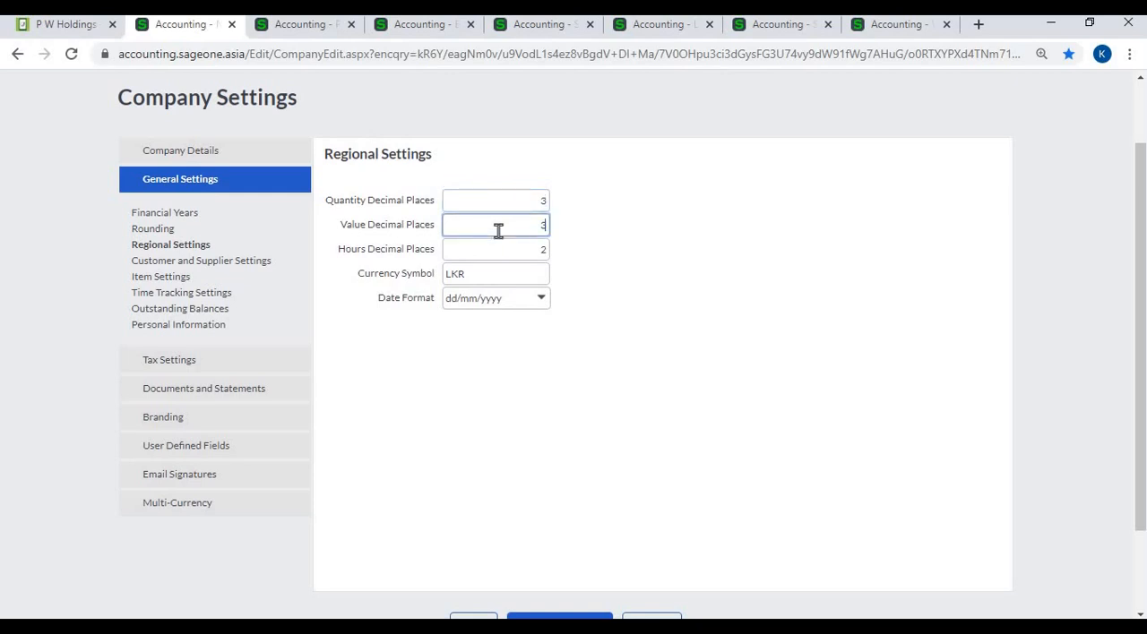
pyautogui.click(314, 28)
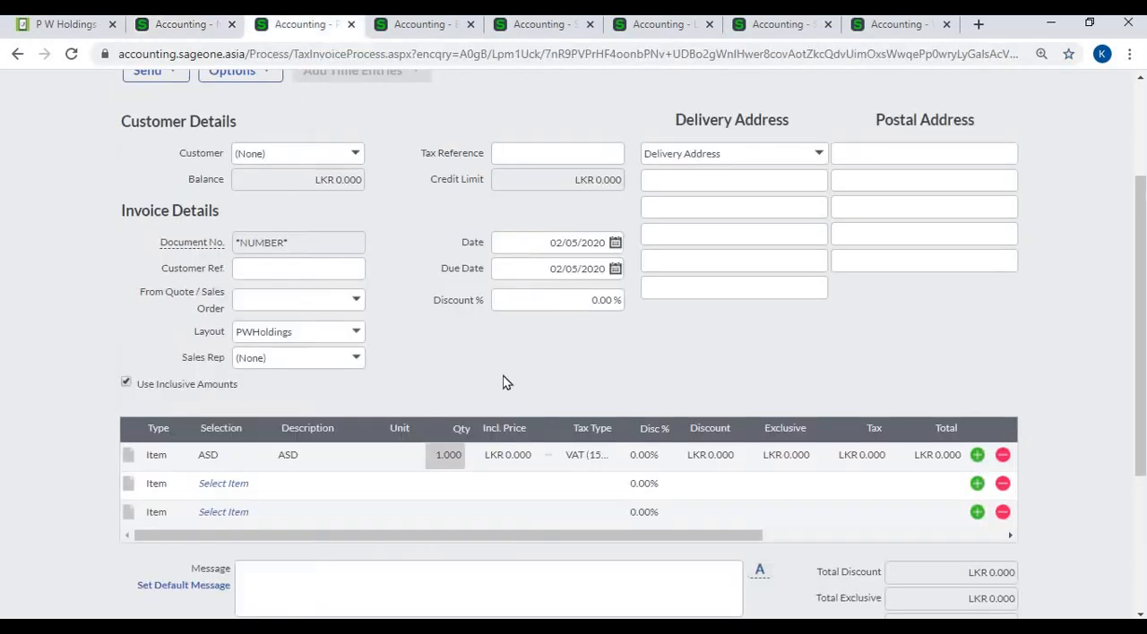
pyautogui.click(525, 457)
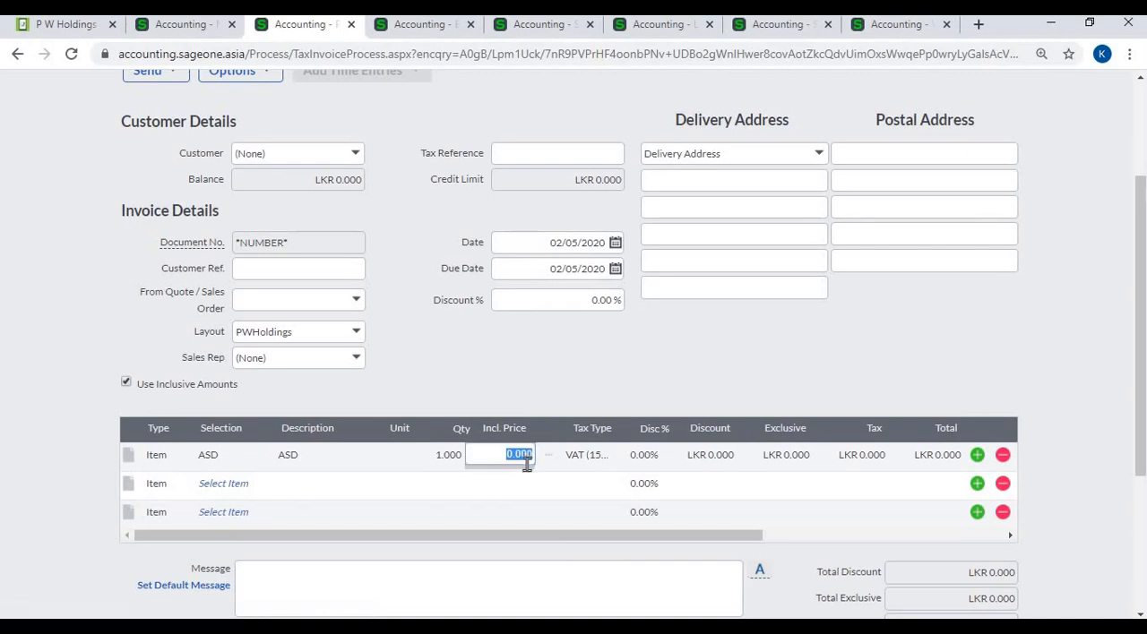
pyautogui.click(202, 34)
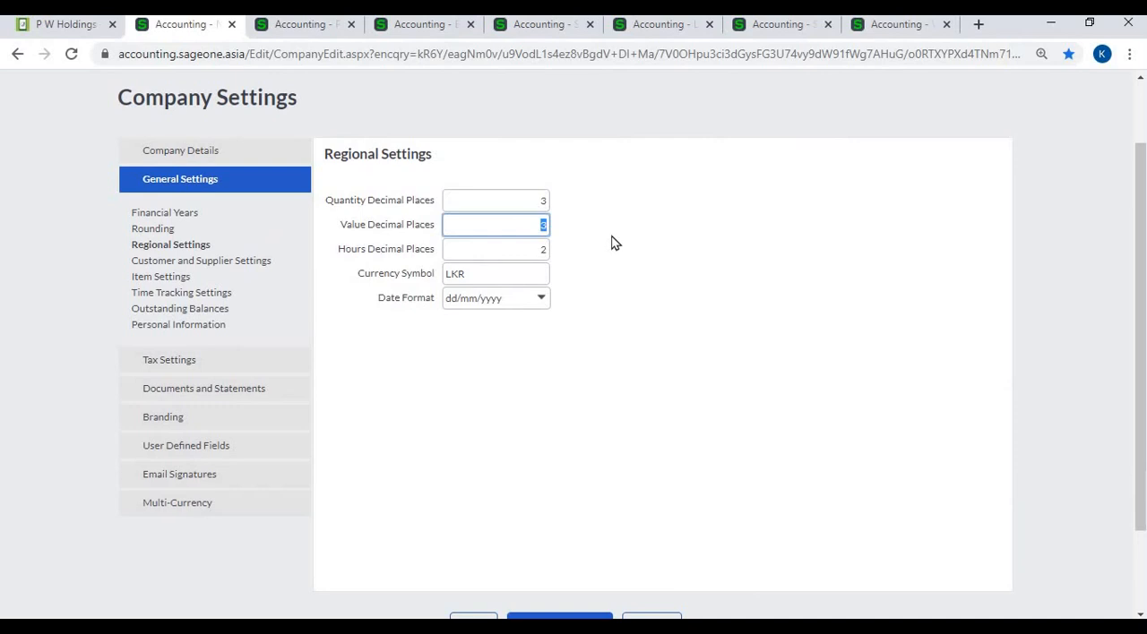
# - Review the hours decimal places and currency symbol, and check the currency shown on the customer invoice's lines and totals
pyautogui.press('Tab')
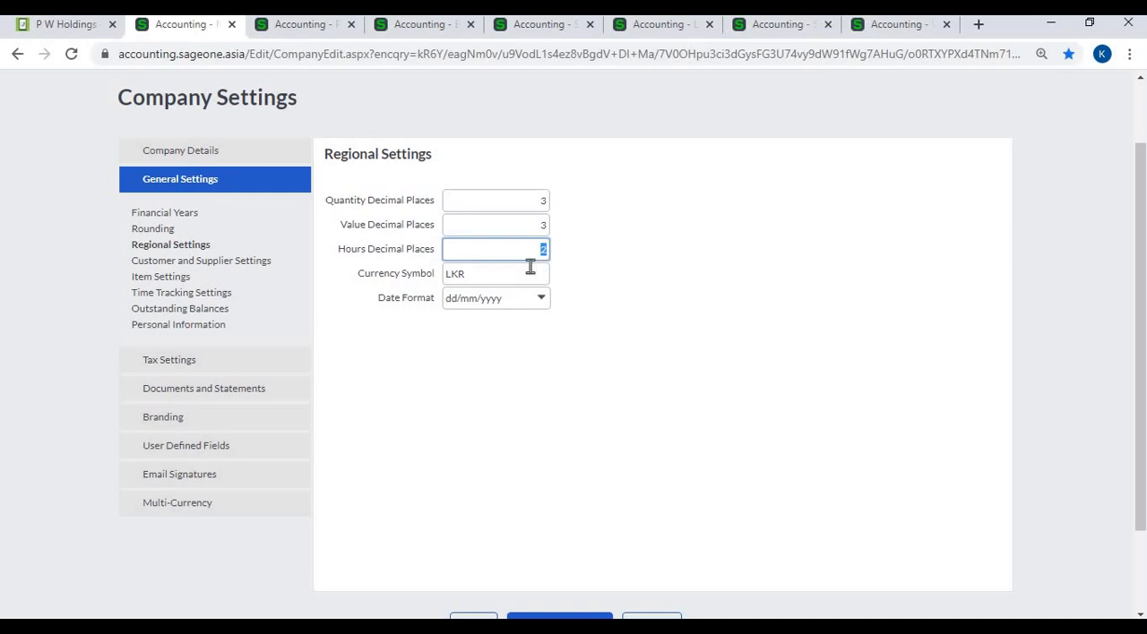
pyautogui.press('Tab')
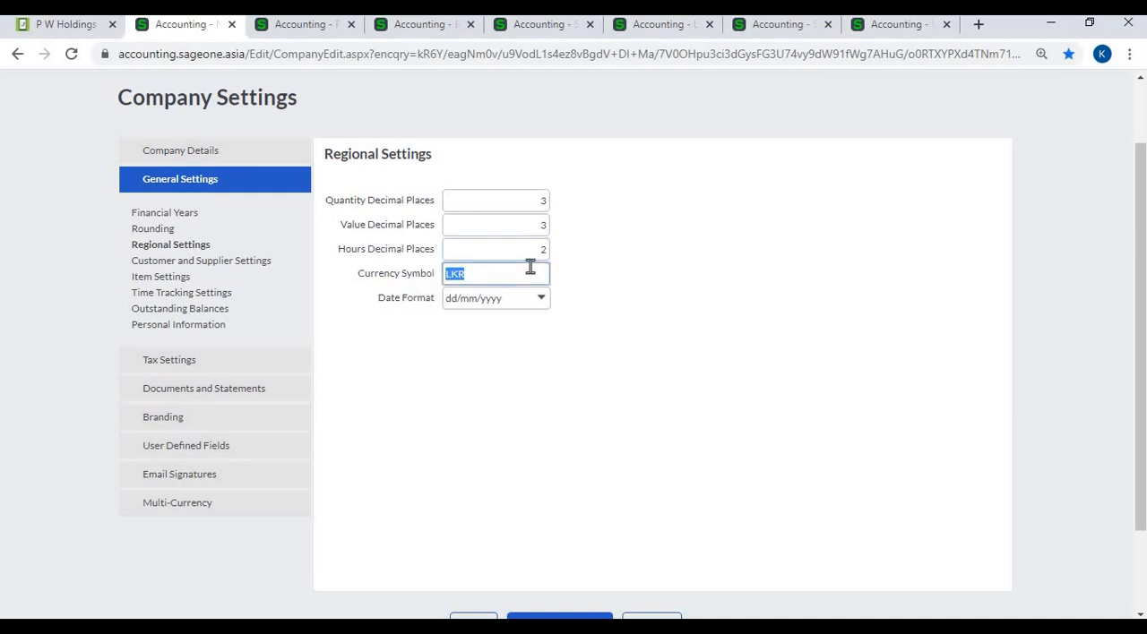
pyautogui.click(300, 24)
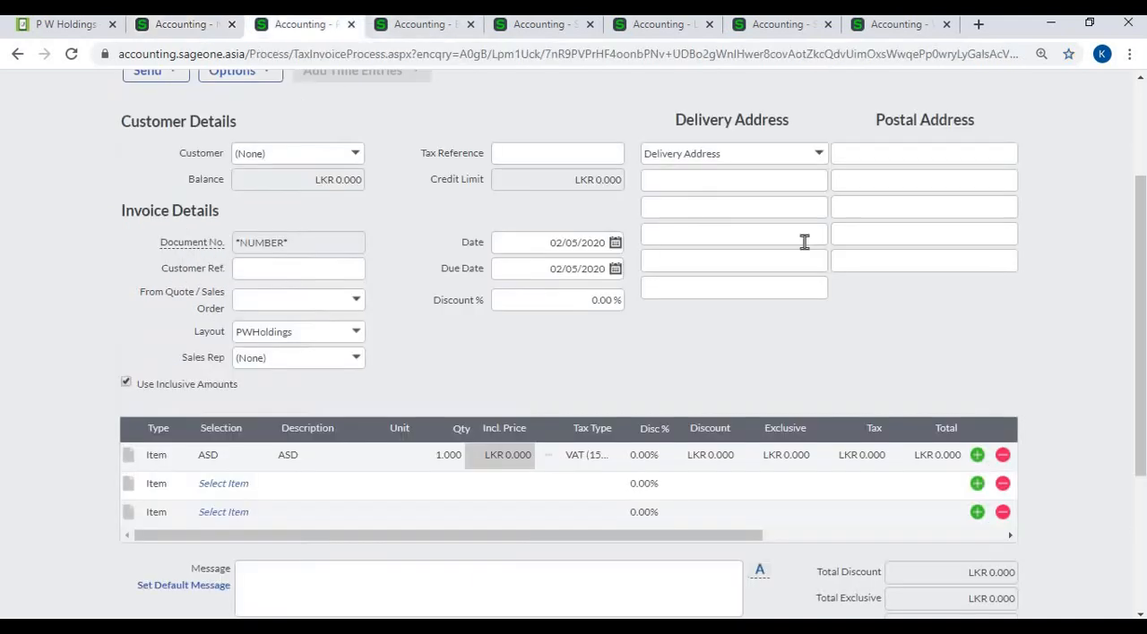
pyautogui.scroll(-2, 837, 275)
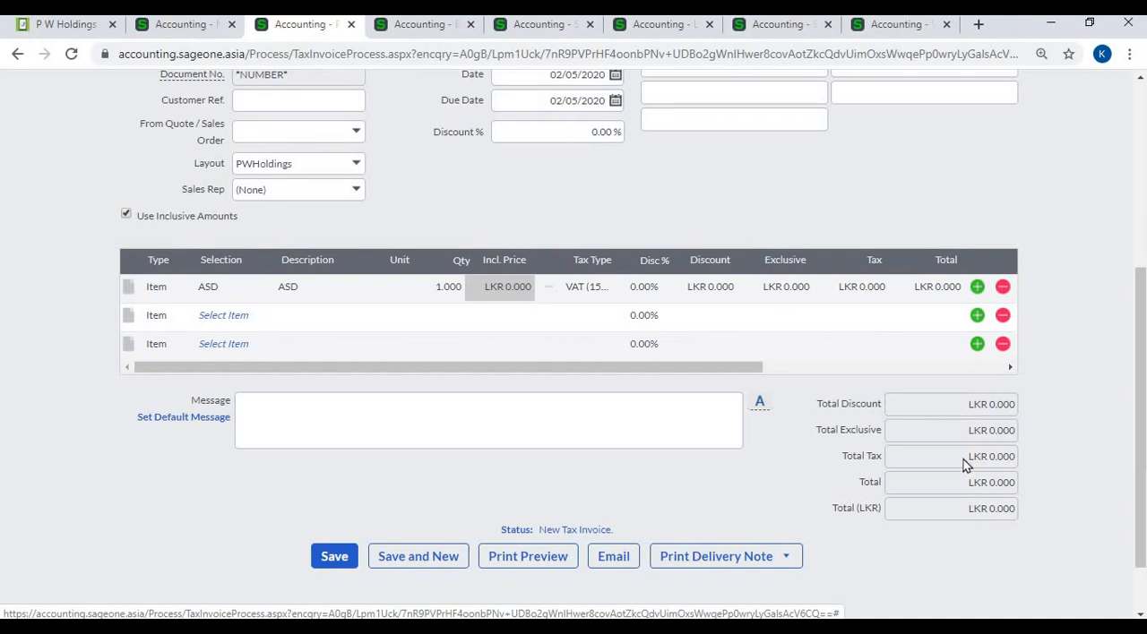
pyautogui.click(205, 27)
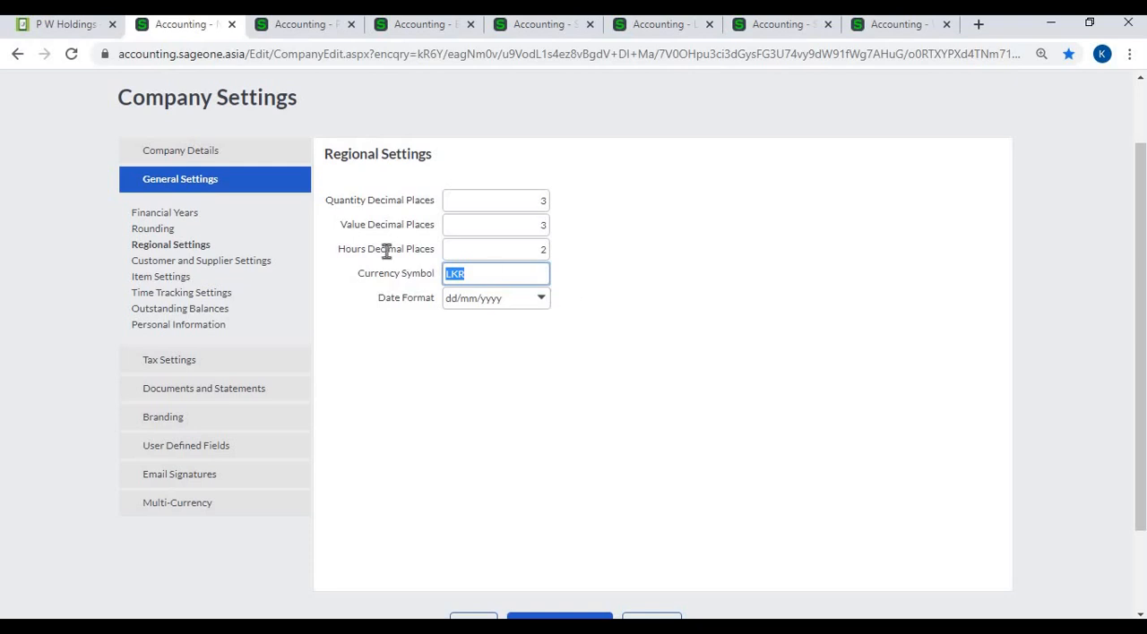
# - In Customer and Supplier Settings, switch the duplicate Customer Reference warning off and on again, and locate the Customer Ref. field on the invoice
pyautogui.click(206, 264)
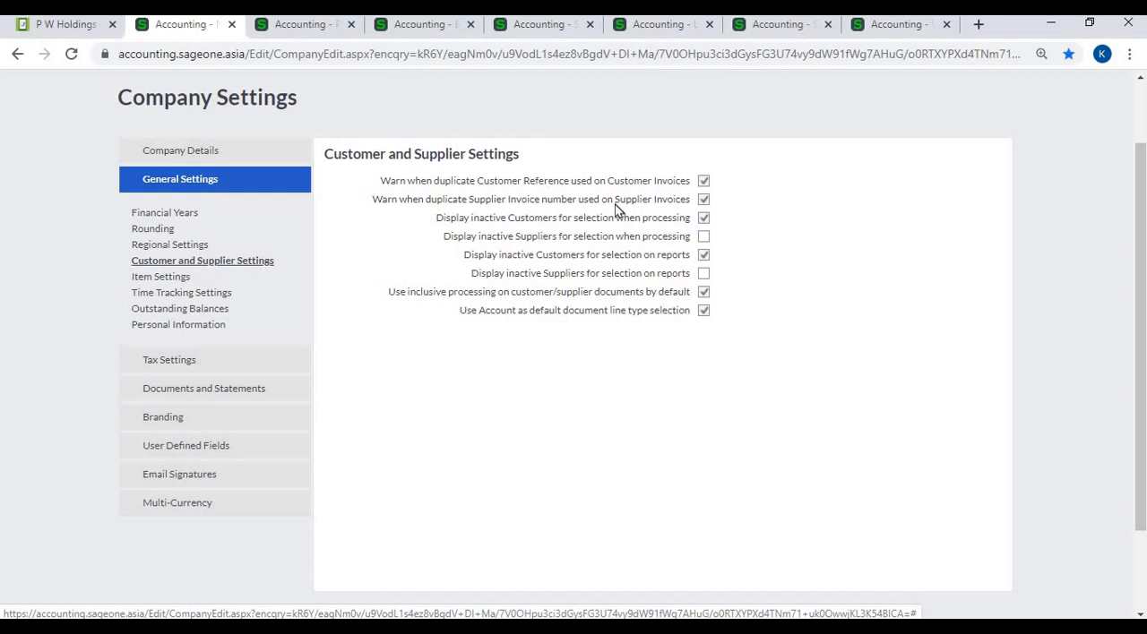
pyautogui.click(704, 182)
pyautogui.click(704, 183)
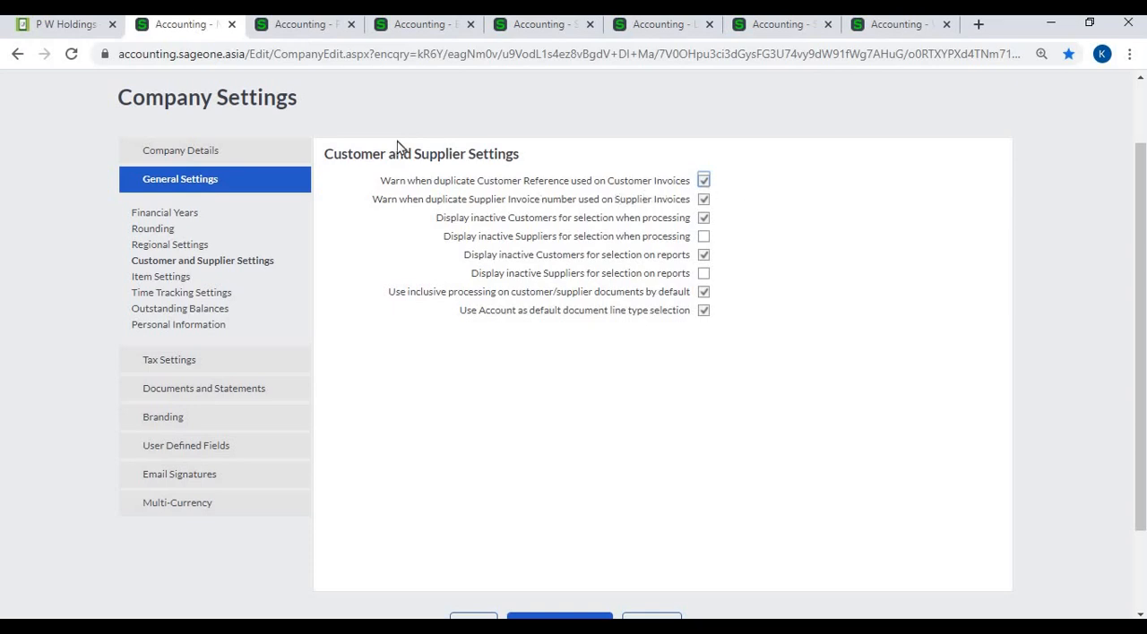
pyautogui.click(313, 31)
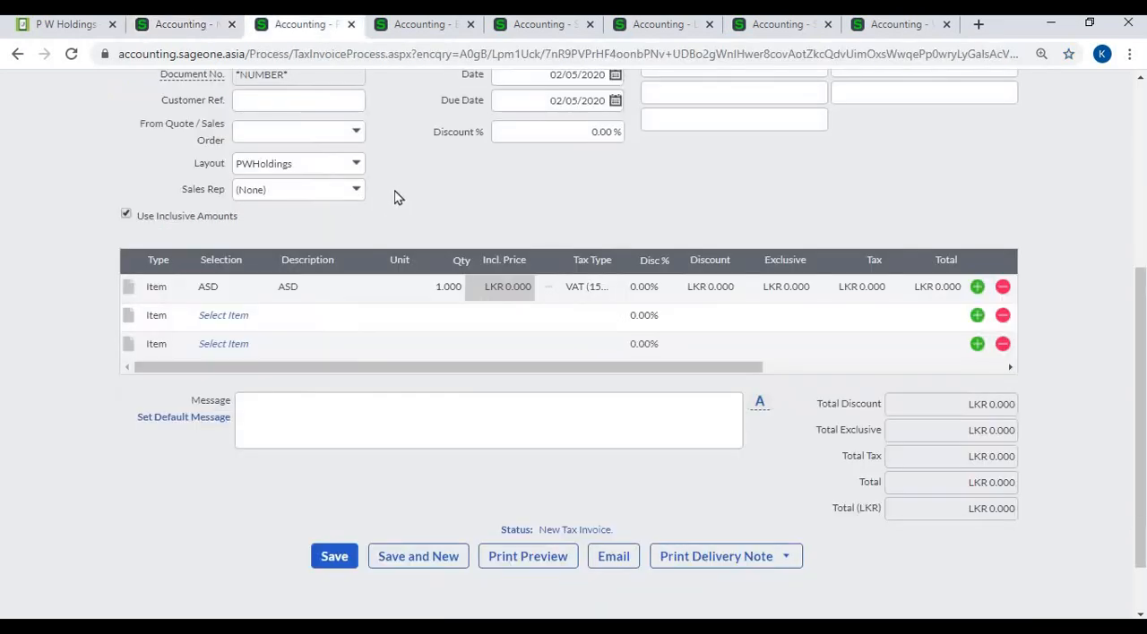
pyautogui.scroll(2, 397, 194)
pyautogui.click(332, 269)
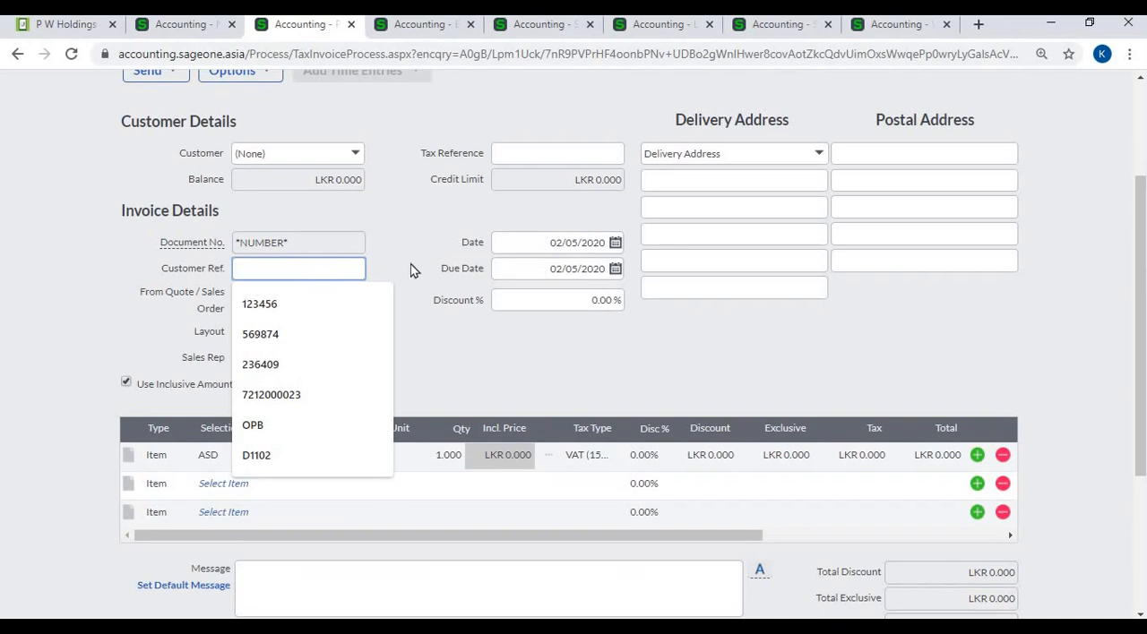
pyautogui.click(179, 31)
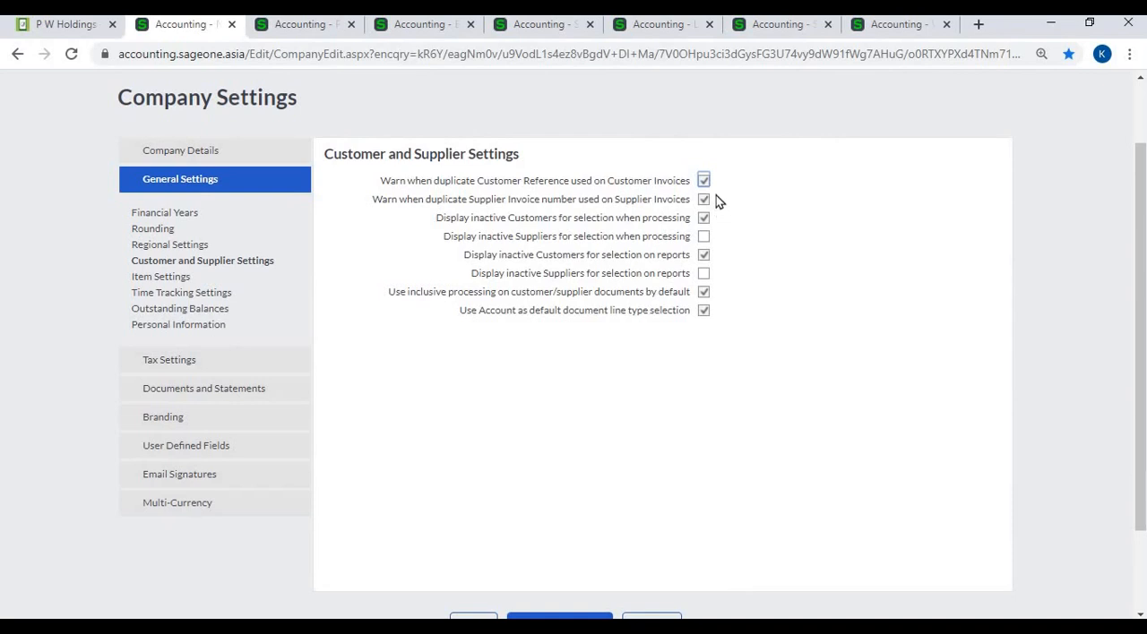
# - Find the Accounting Software (Pvt) Ltd customer record, check its Active option and return to the Customer and Supplier Settings
pyautogui.click(772, 30)
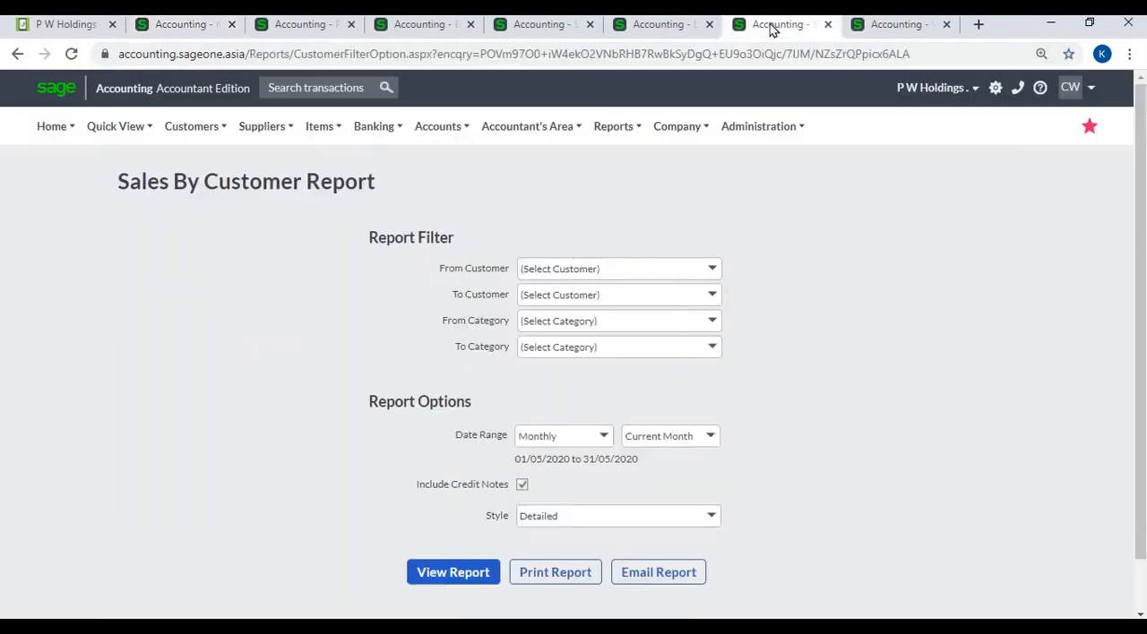
pyautogui.click(665, 33)
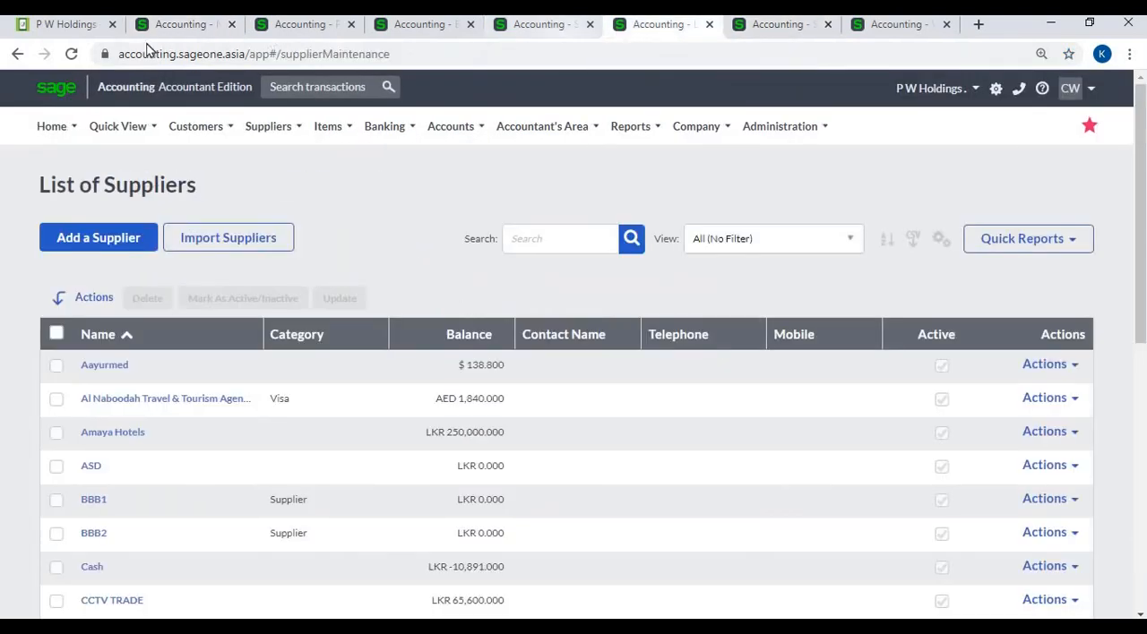
pyautogui.click(184, 32)
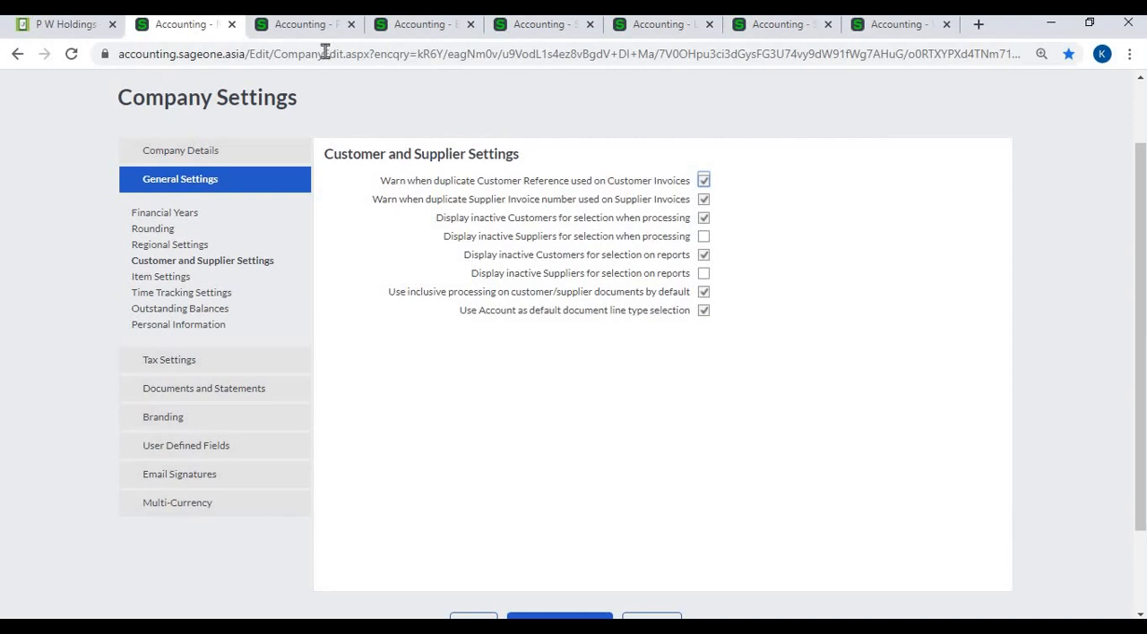
pyautogui.click(439, 30)
pyautogui.click(438, 127)
pyautogui.moveTo(502, 270)
pyautogui.click(700, 274)
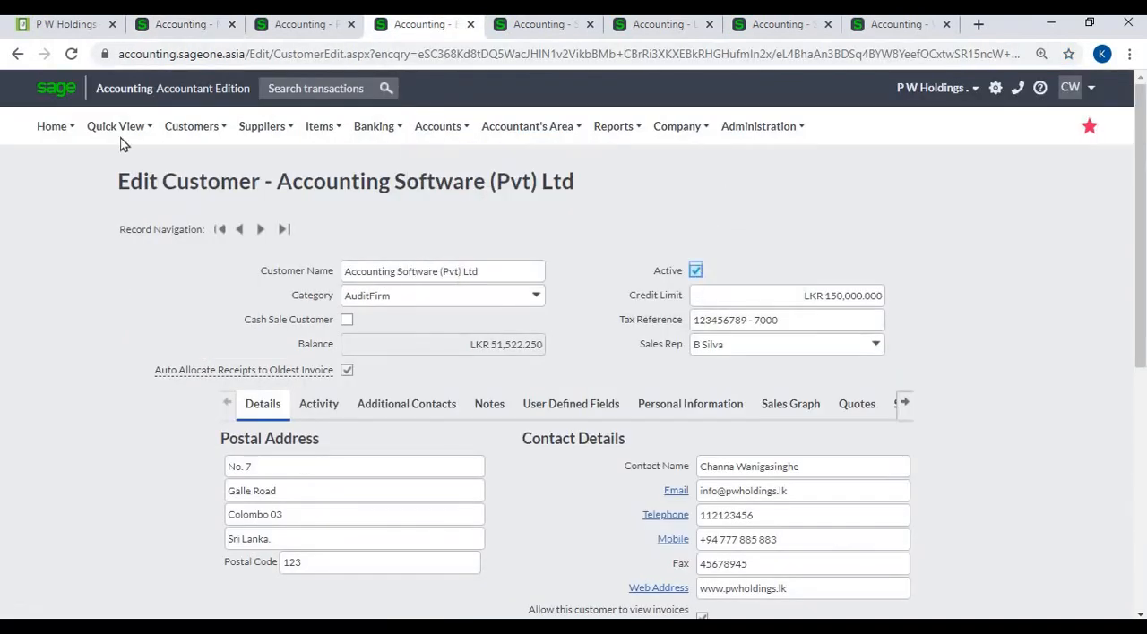
pyautogui.click(168, 30)
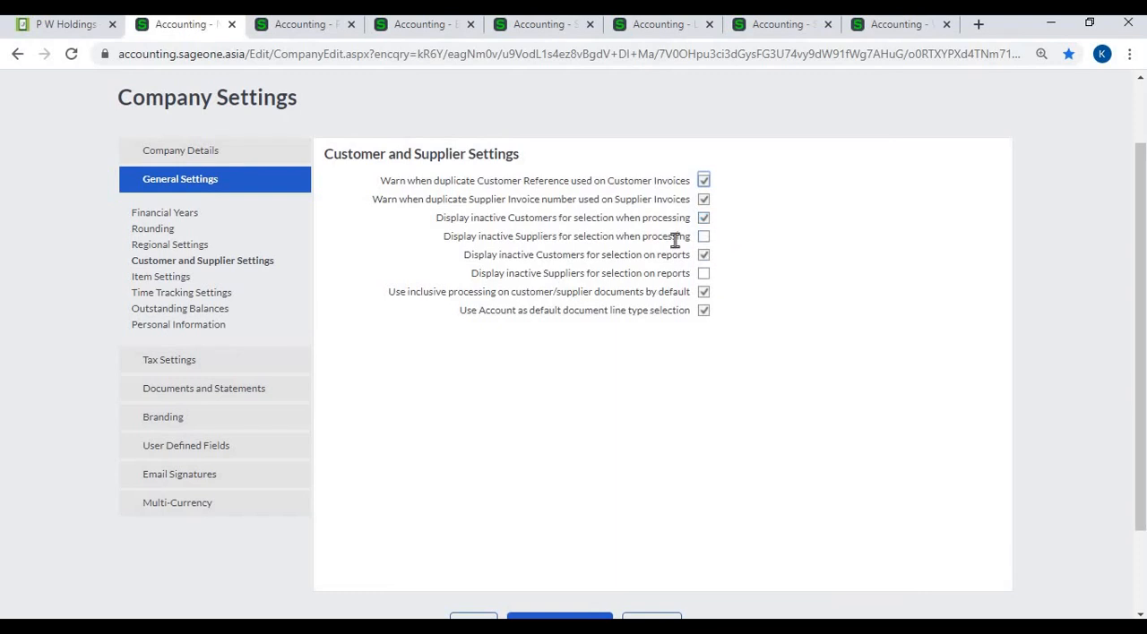
# - Inspect the From Customer filter of the Sales By Customer Report and return to the Customer and Supplier Settings
pyautogui.click(423, 27)
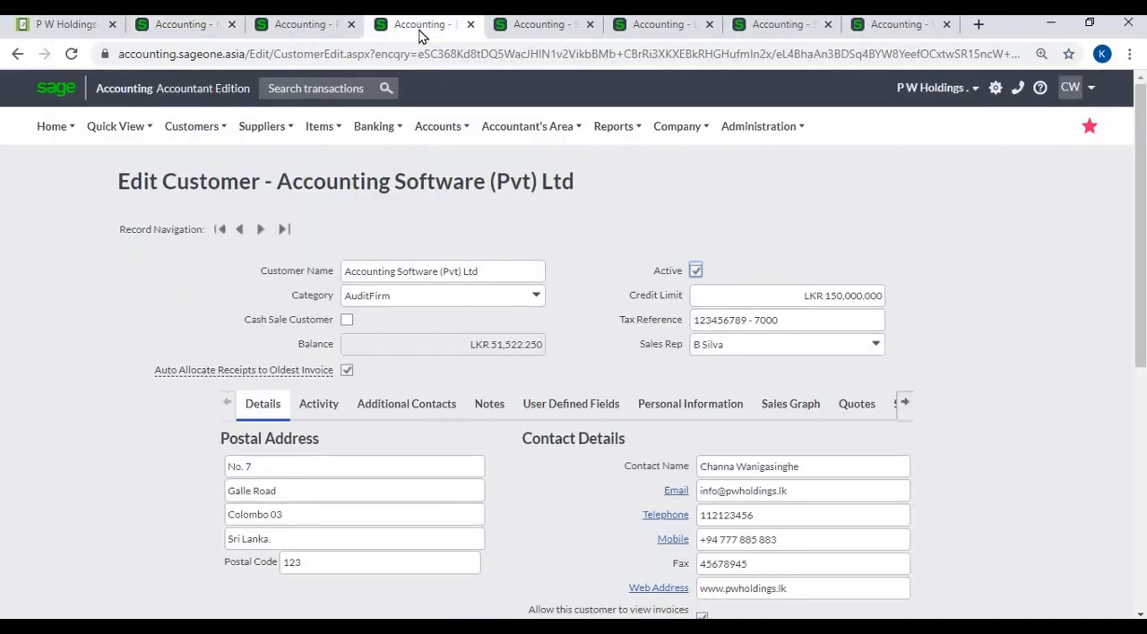
pyautogui.click(542, 25)
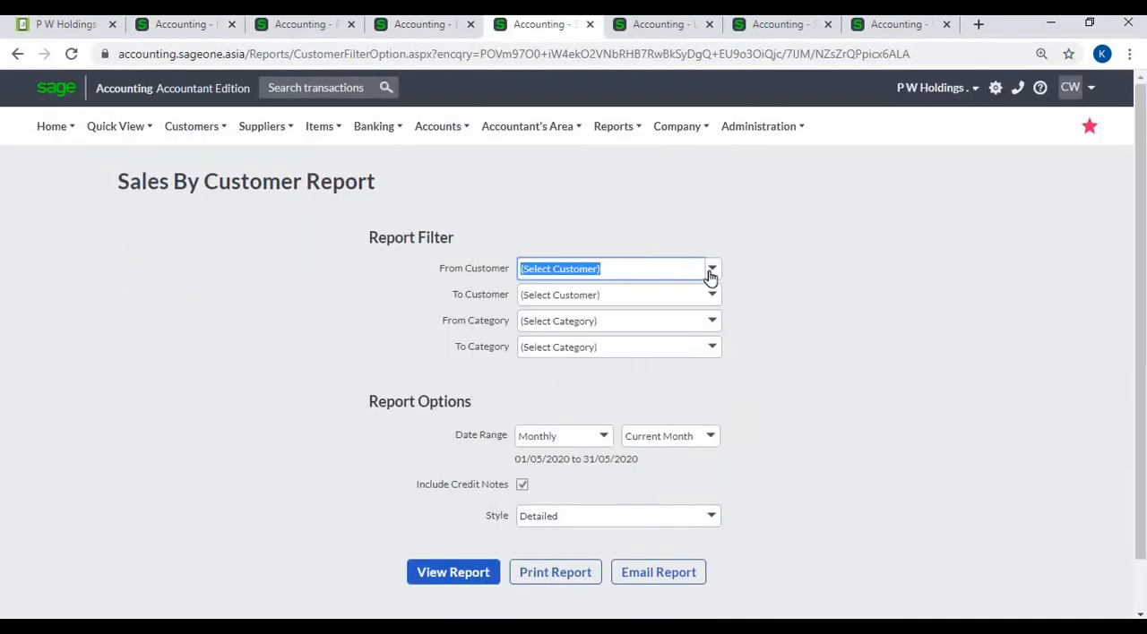
pyautogui.click(711, 270)
pyautogui.click(710, 275)
pyautogui.click(205, 29)
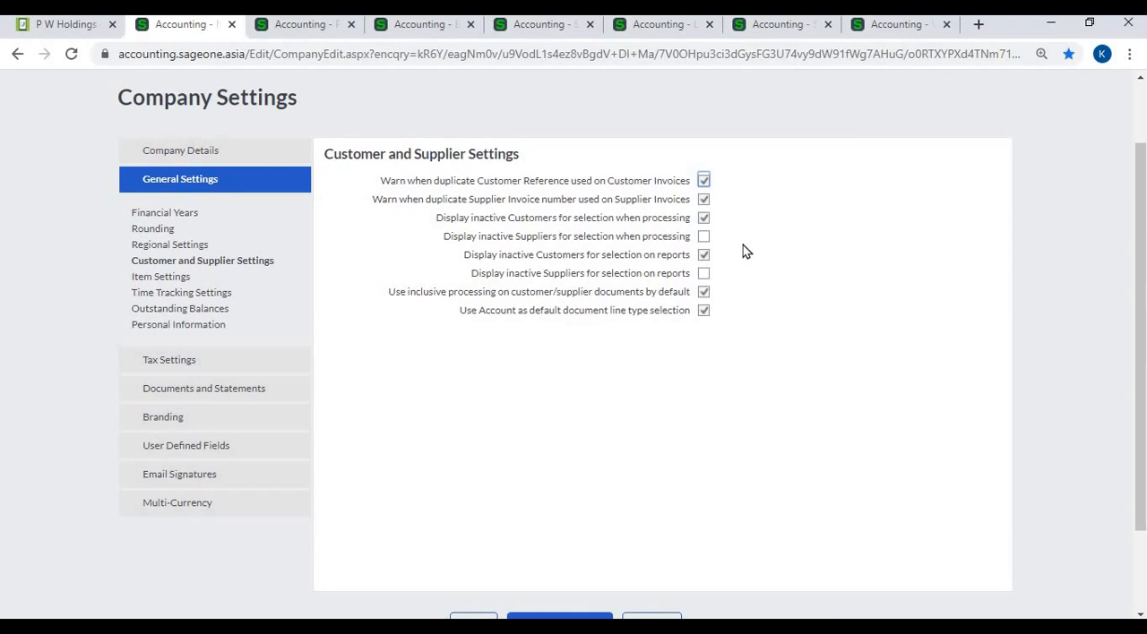
# - View the list of suppliers and the Sales By Customer Report filters, and return to the Customer and Supplier Settings
pyautogui.click(678, 31)
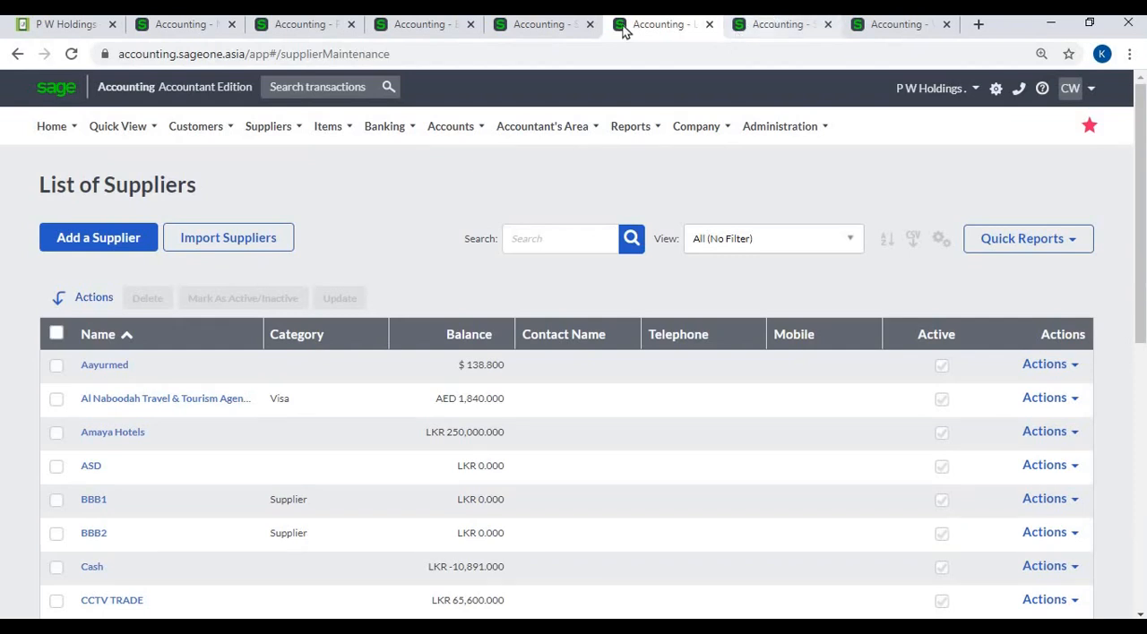
pyautogui.click(755, 30)
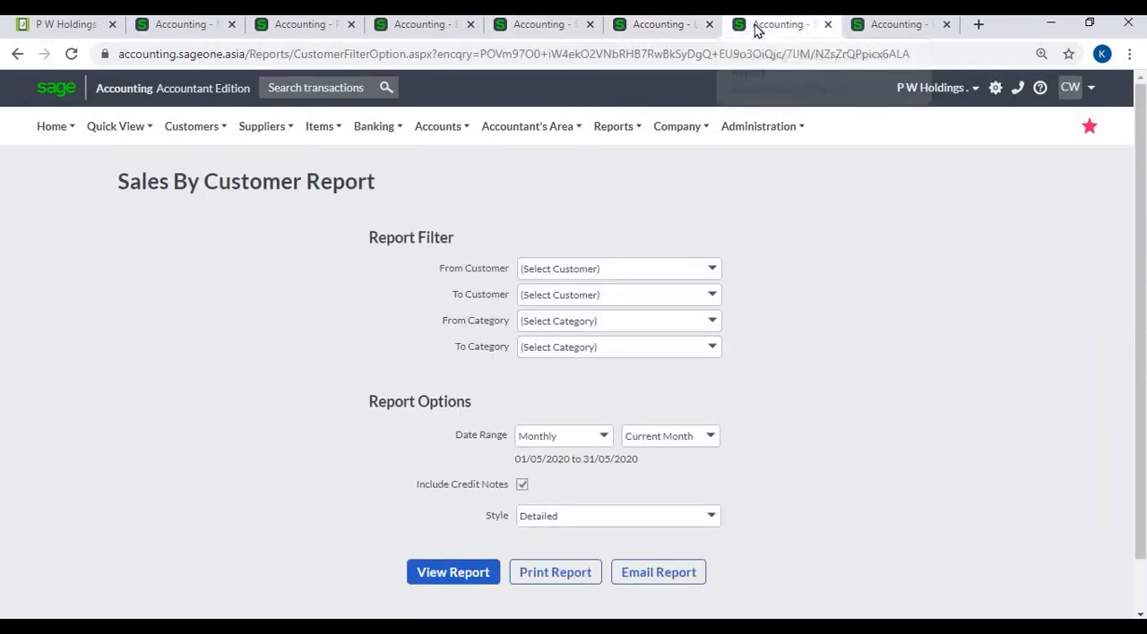
pyautogui.click(552, 33)
pyautogui.click(184, 27)
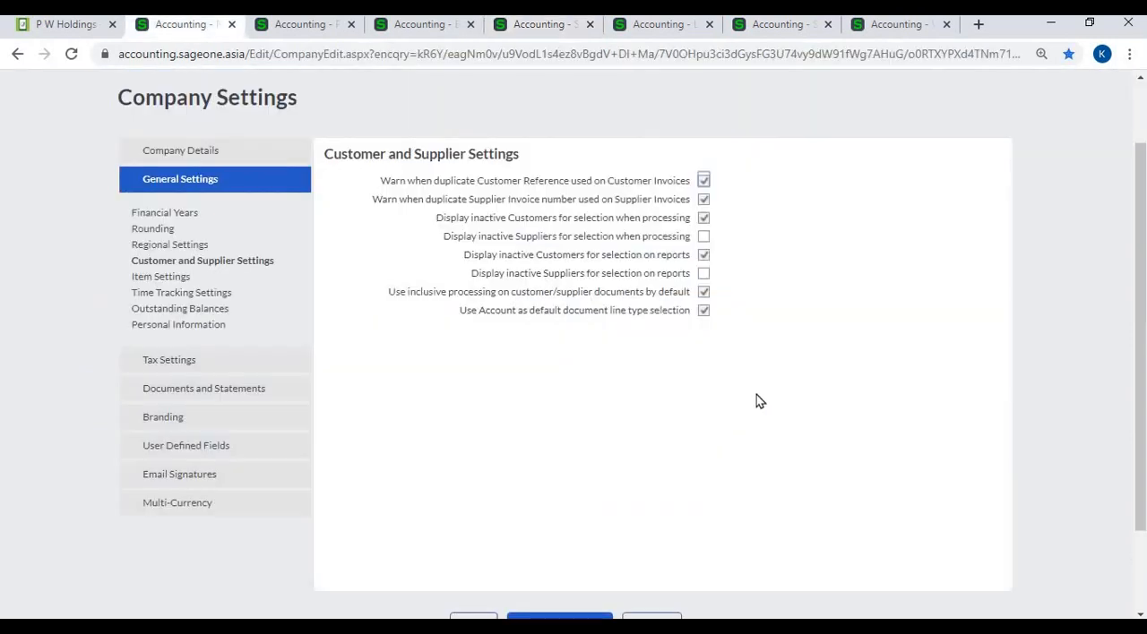
# - Switch inclusive processing by default off and on again, and check the Use Inclusive Amounts option and line type on the customer invoice
pyautogui.doubleClick(706, 293)
pyautogui.click(309, 26)
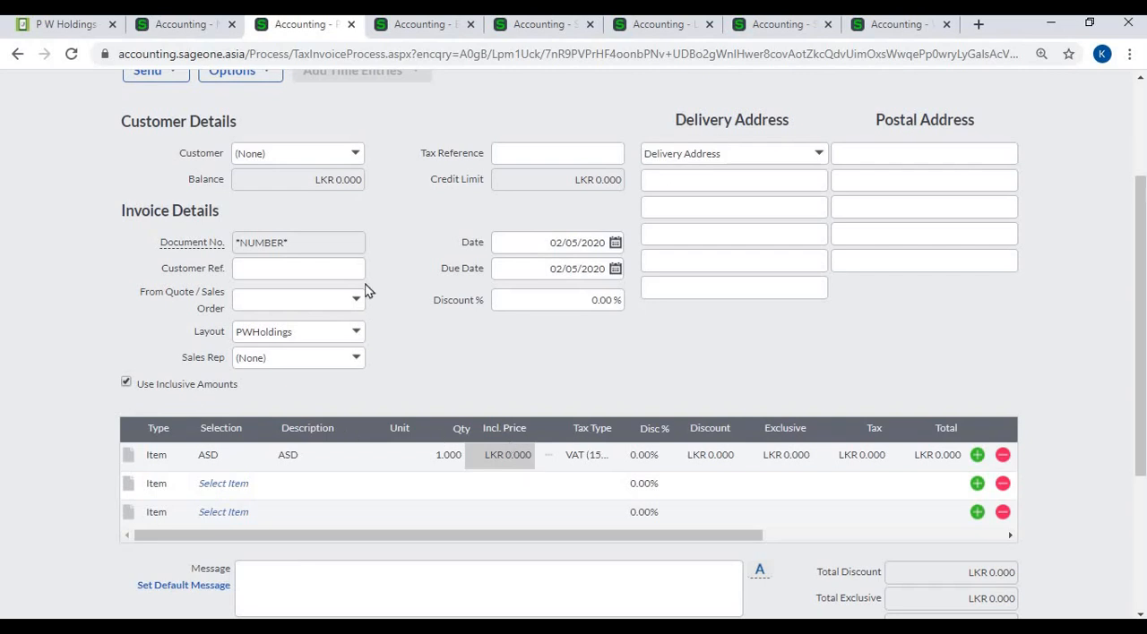
pyautogui.click(198, 28)
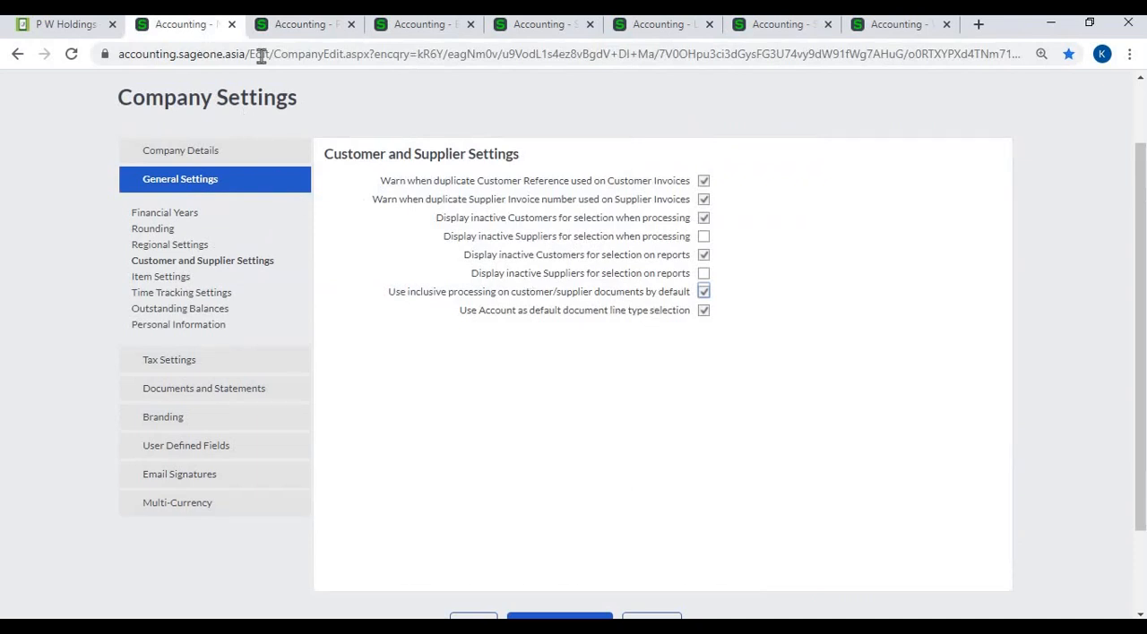
pyautogui.click(291, 27)
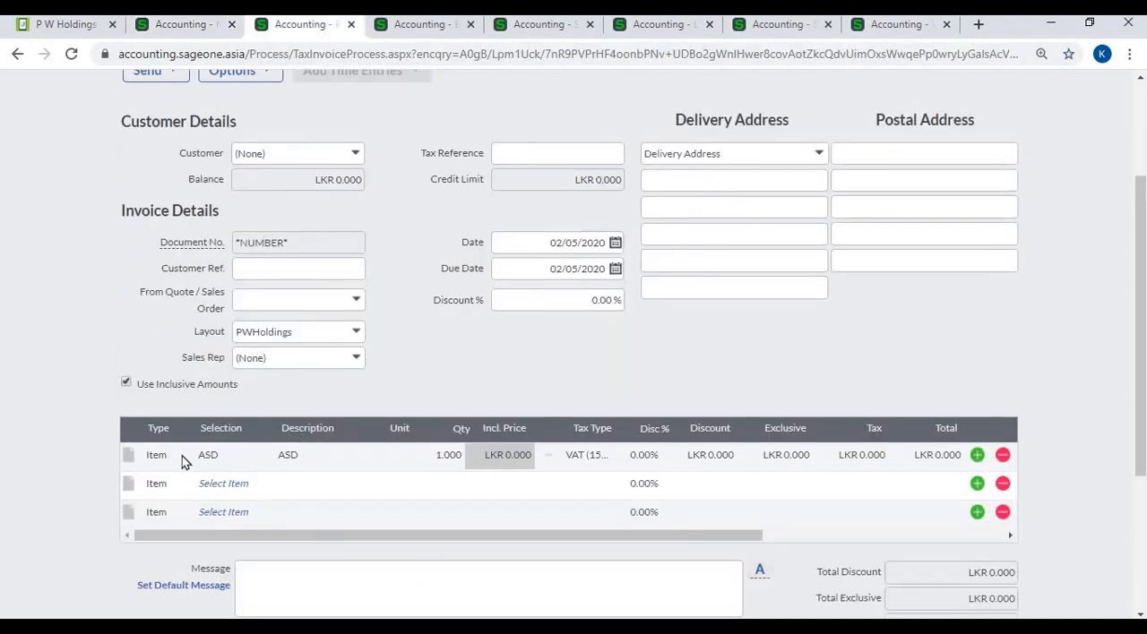
# - Change the first invoice line's type to Account and view the accounts available for selection
pyautogui.click(181, 456)
pyautogui.click(163, 495)
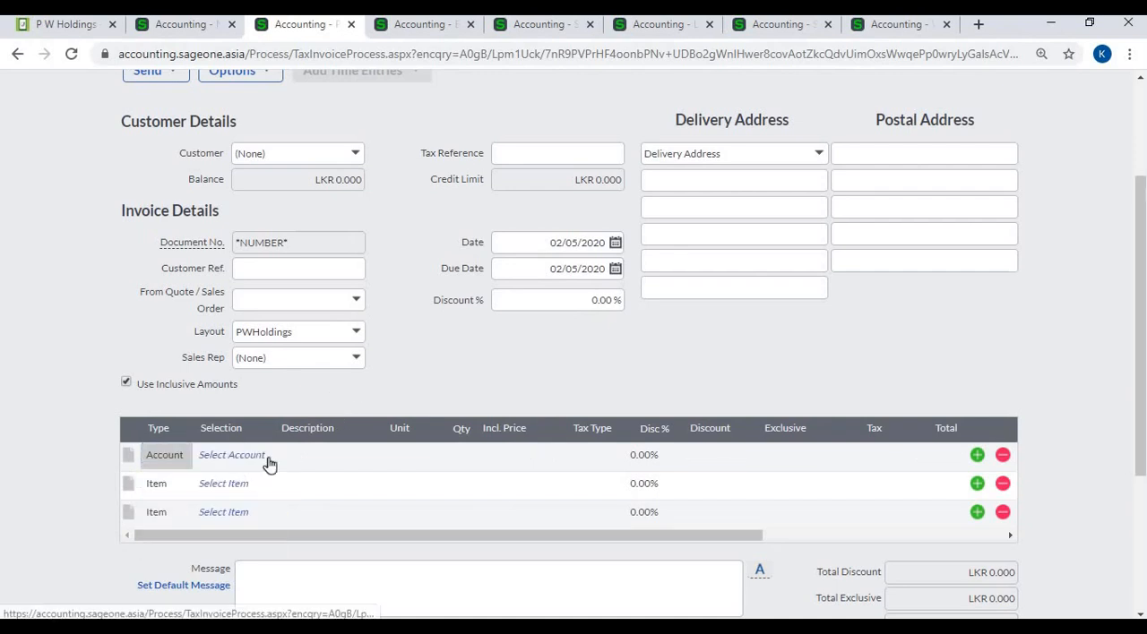
pyautogui.click(267, 459)
pyautogui.click(267, 455)
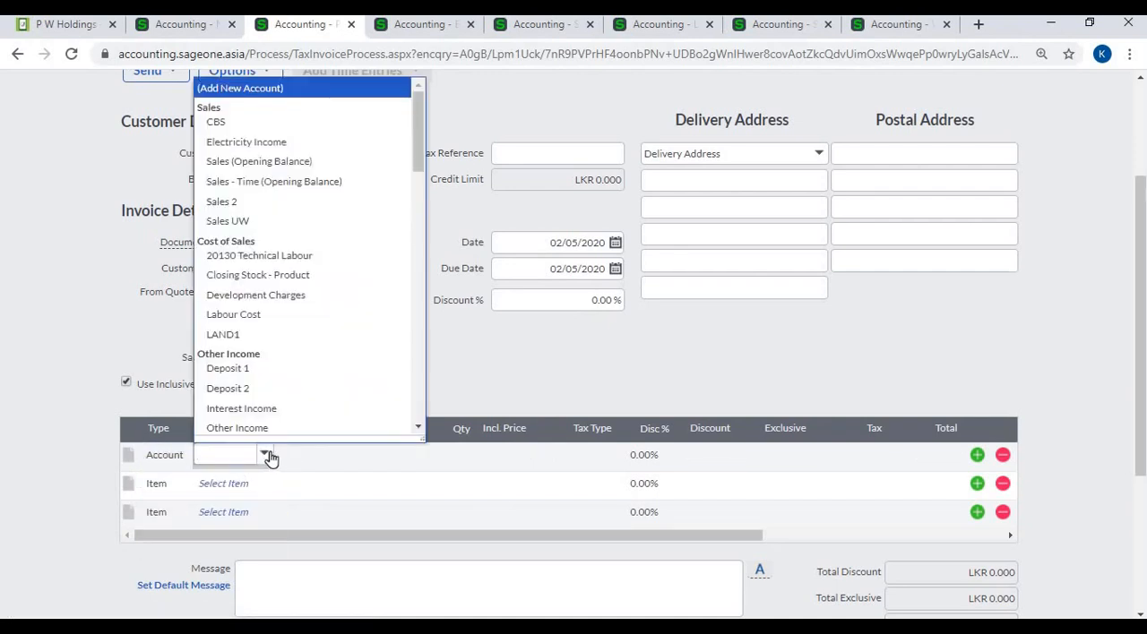
pyautogui.click(270, 457)
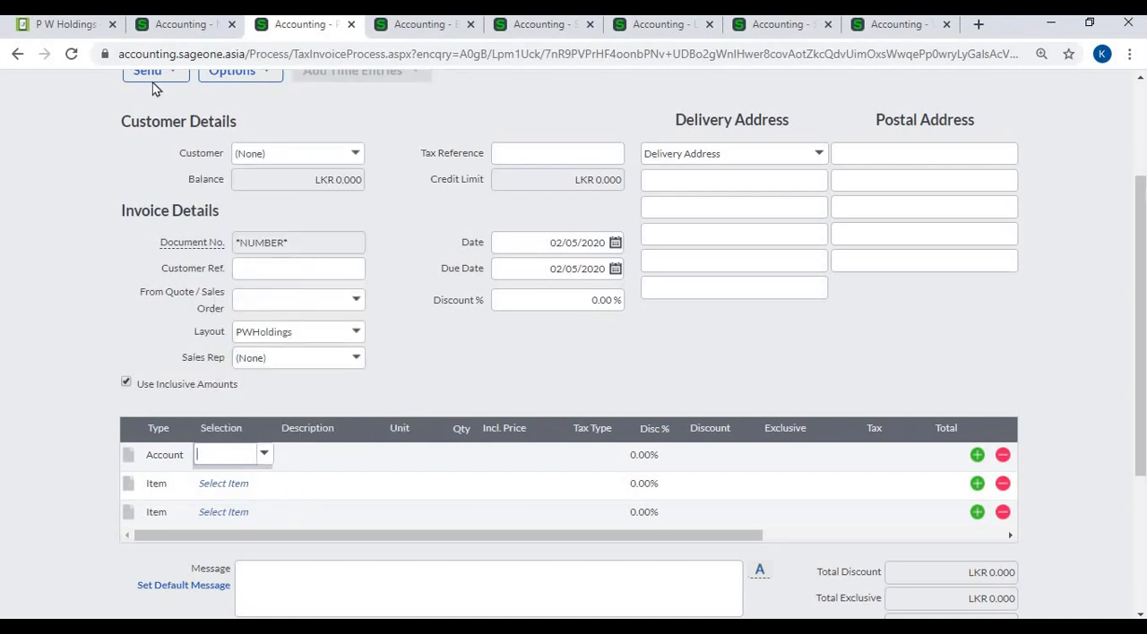
# - Return to the company settings, open the Item Settings and enable the warning when item quantities fall below zero
pyautogui.click(183, 27)
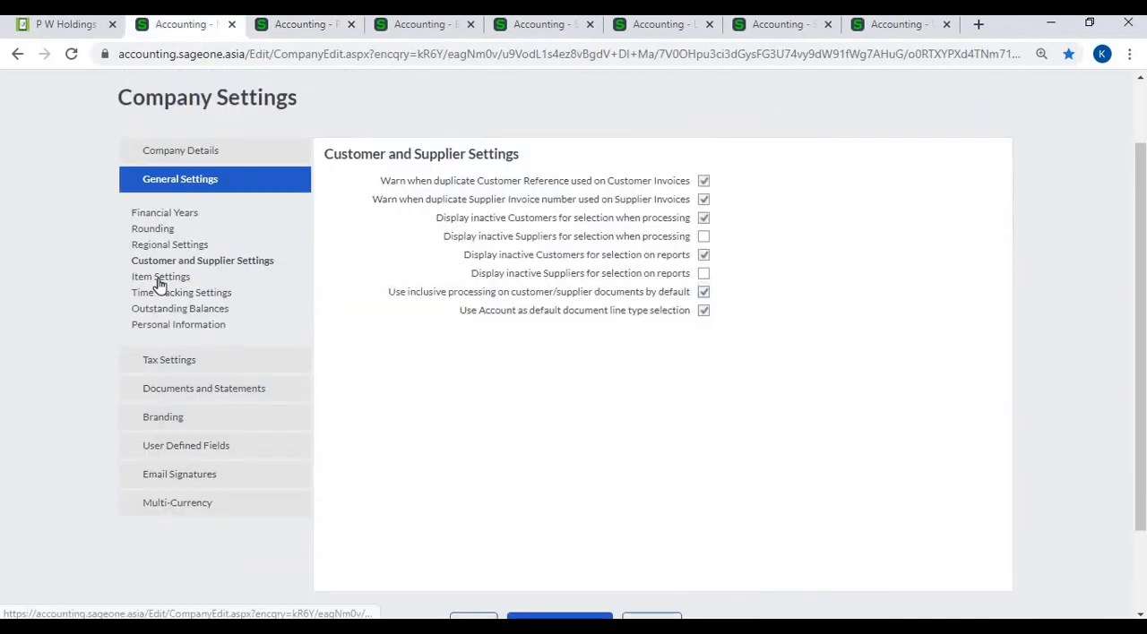
pyautogui.click(159, 278)
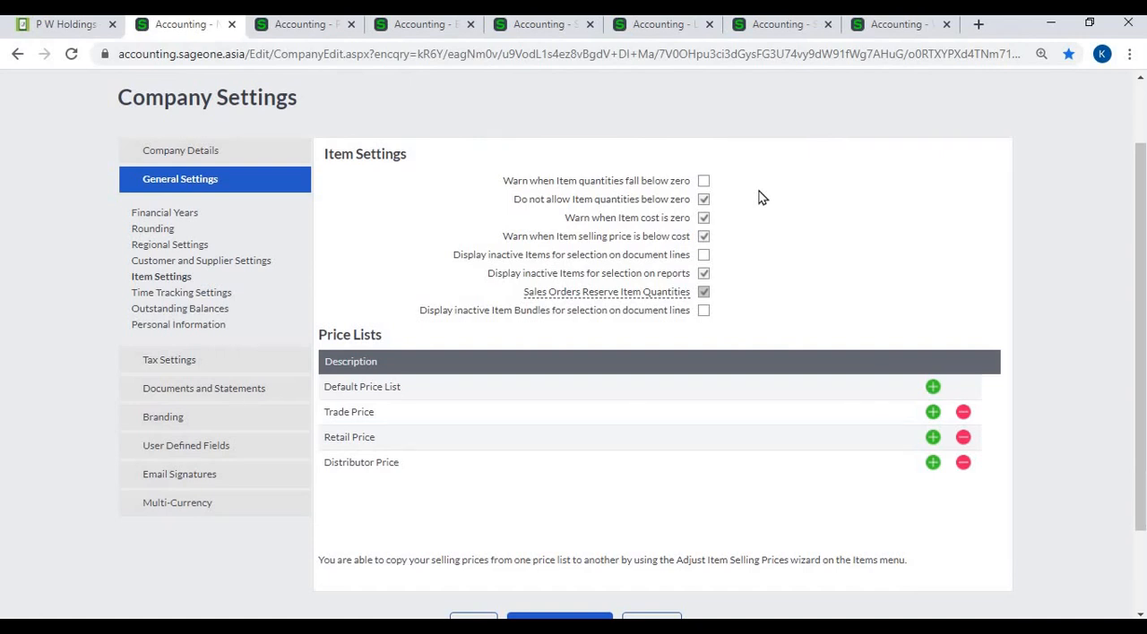
pyautogui.click(704, 182)
# - Set the first customer invoice line's type to Item, choose the item ASD and accept the below-cost warning
pyautogui.click(309, 25)
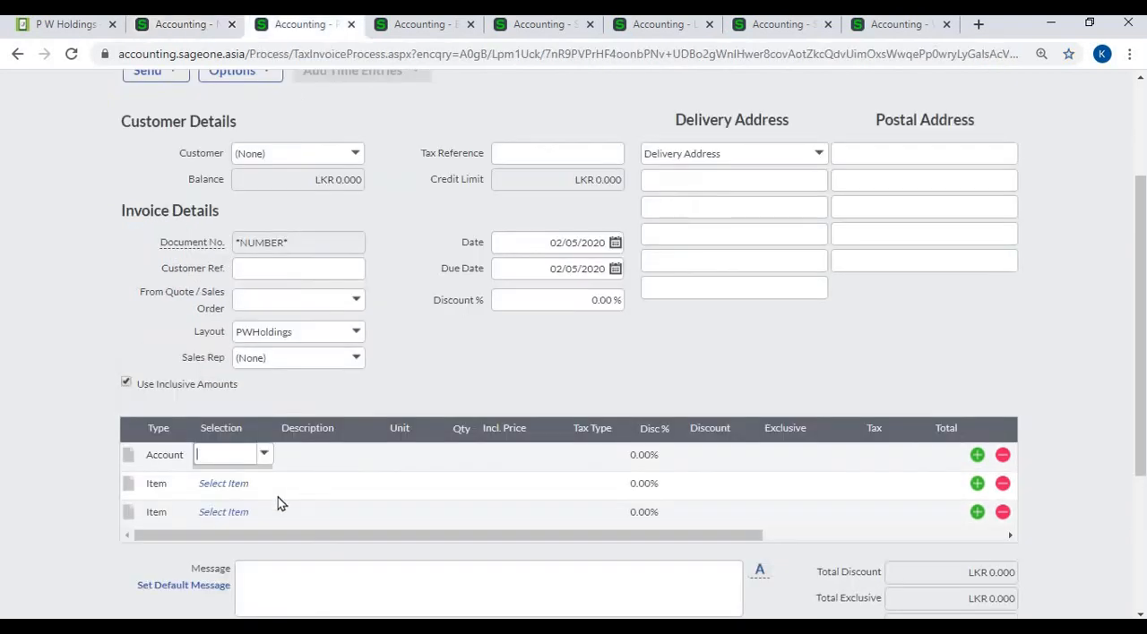
pyautogui.click(185, 455)
pyautogui.click(181, 454)
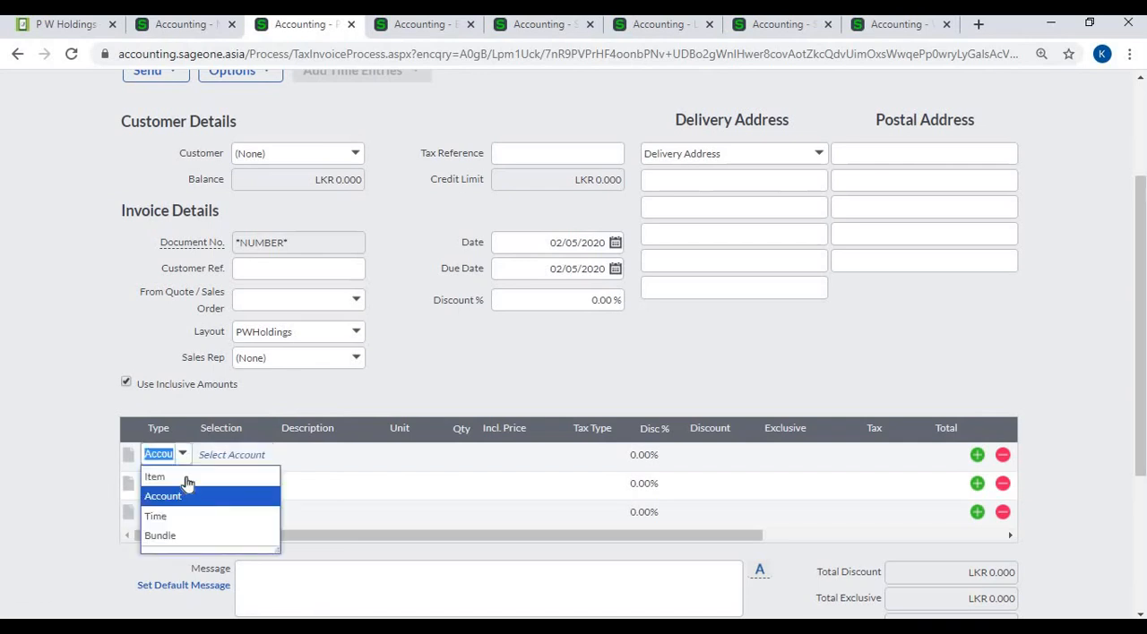
pyautogui.click(212, 472)
pyautogui.click(254, 462)
pyautogui.click(265, 461)
pyautogui.click(264, 461)
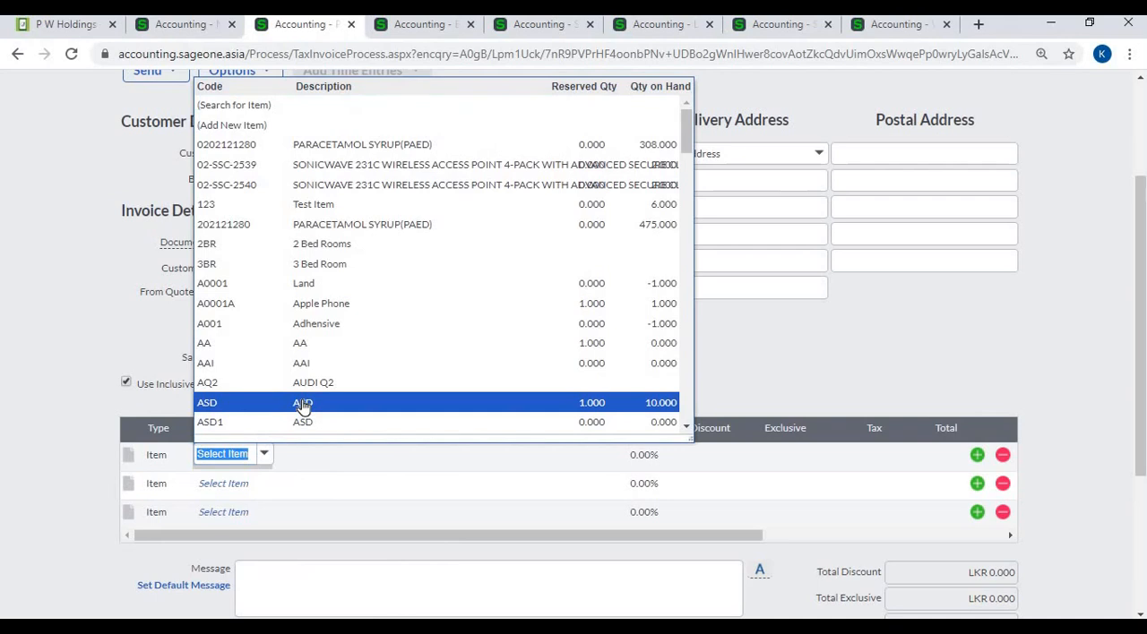
pyautogui.click(302, 403)
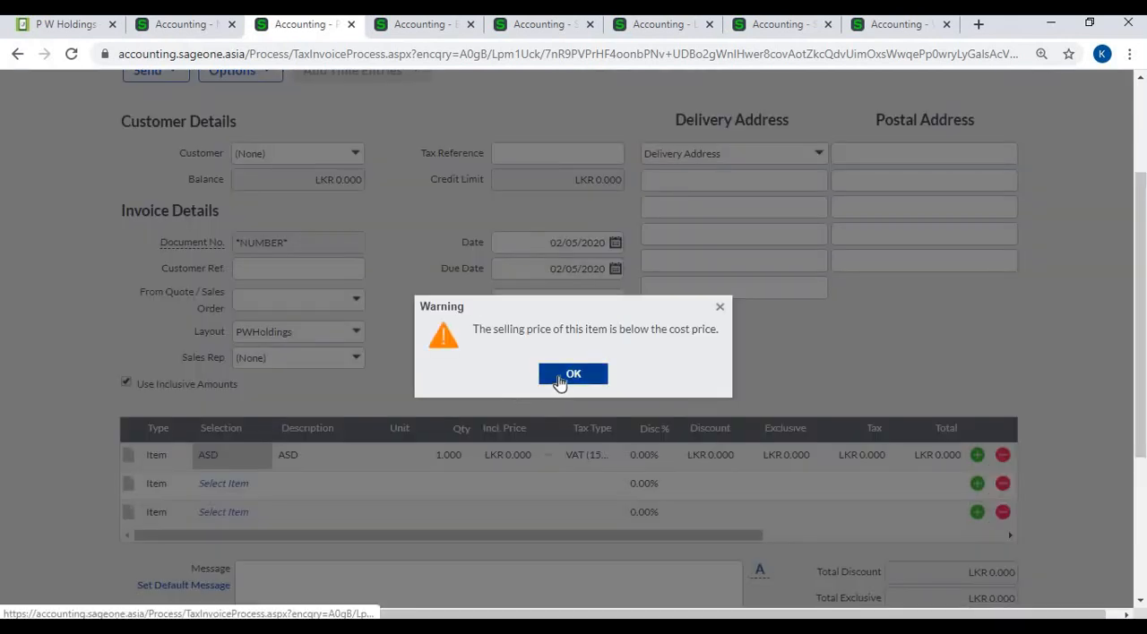
pyautogui.click(557, 381)
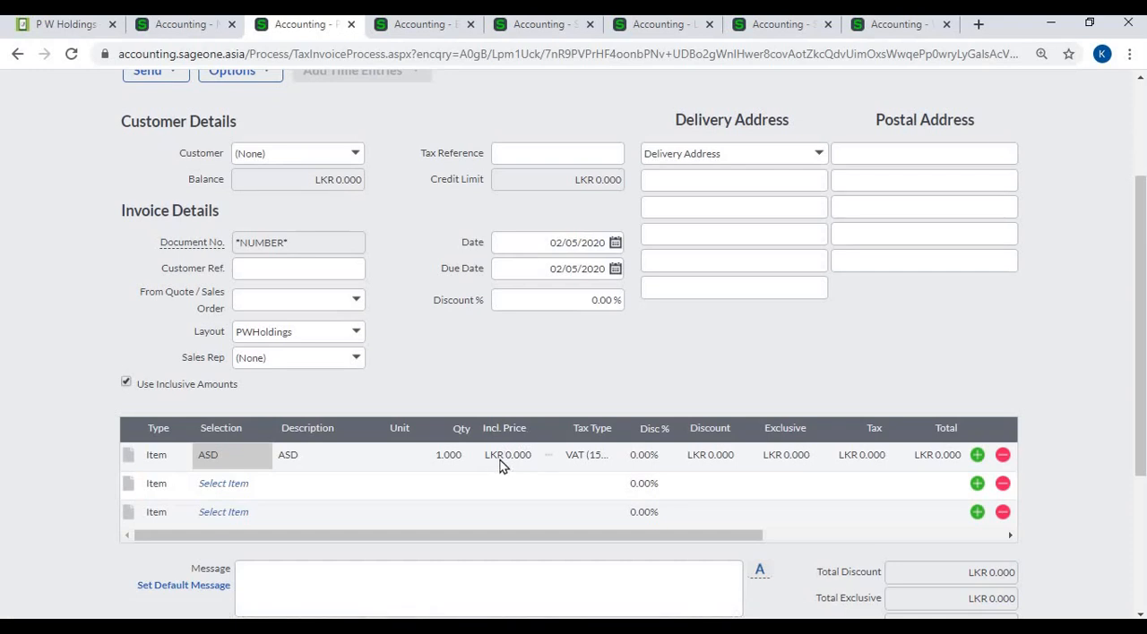
# - Try to replace the first invoice line's item with ASD1 and dismiss the error
pyautogui.click(265, 463)
pyautogui.click(267, 464)
pyautogui.click(299, 426)
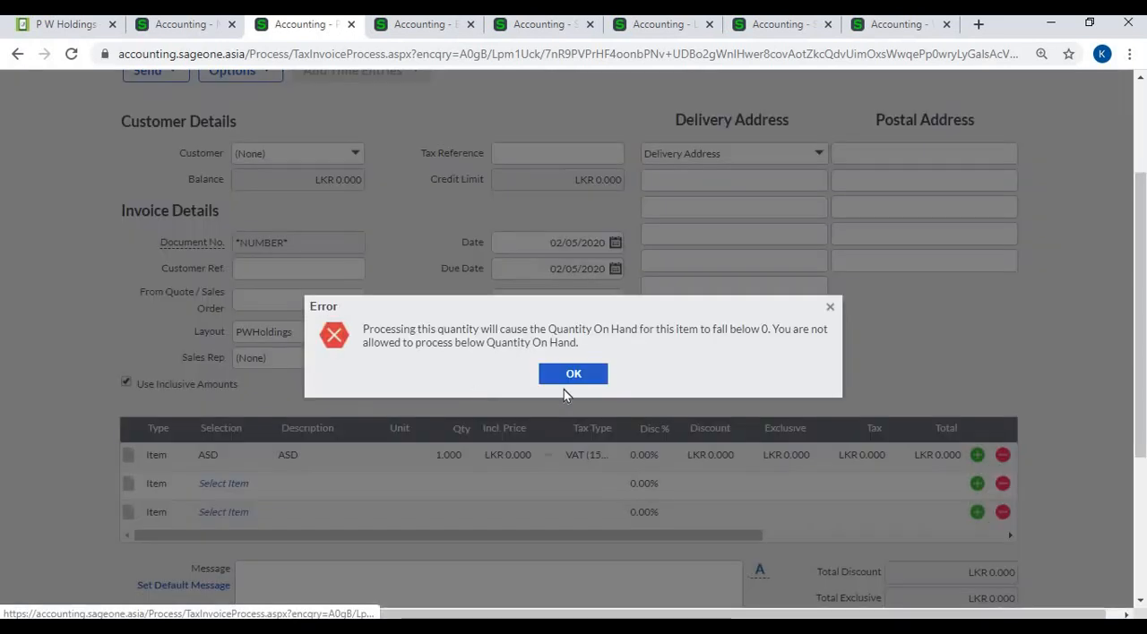
pyautogui.click(559, 373)
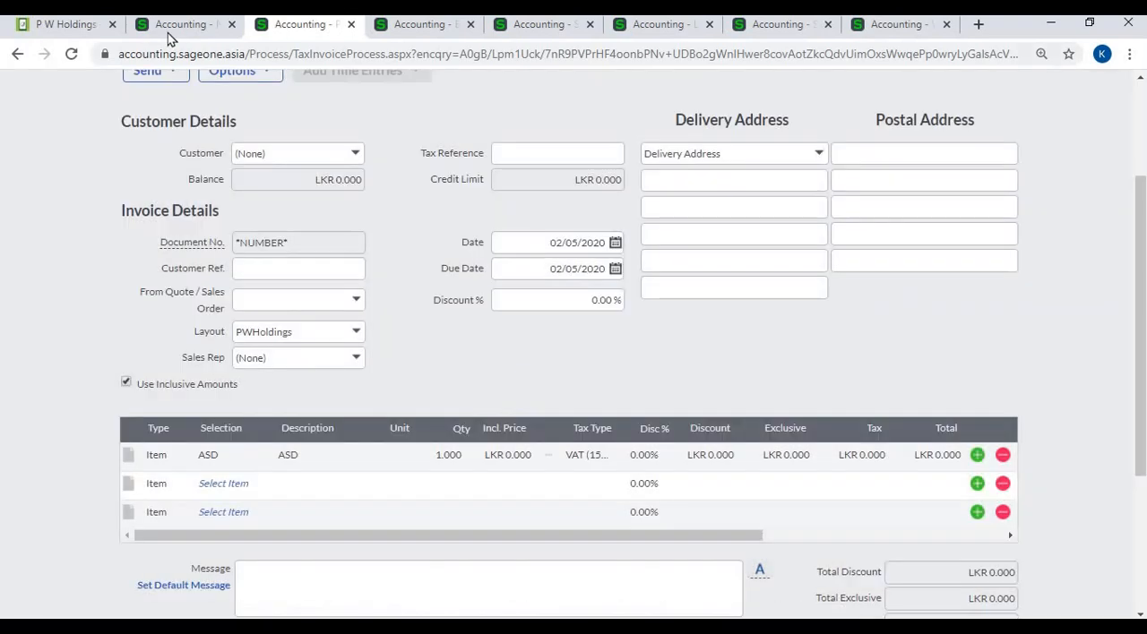
# - Disallow item quantities below zero in the Item Settings, leaving the below-zero warning off
pyautogui.click(170, 28)
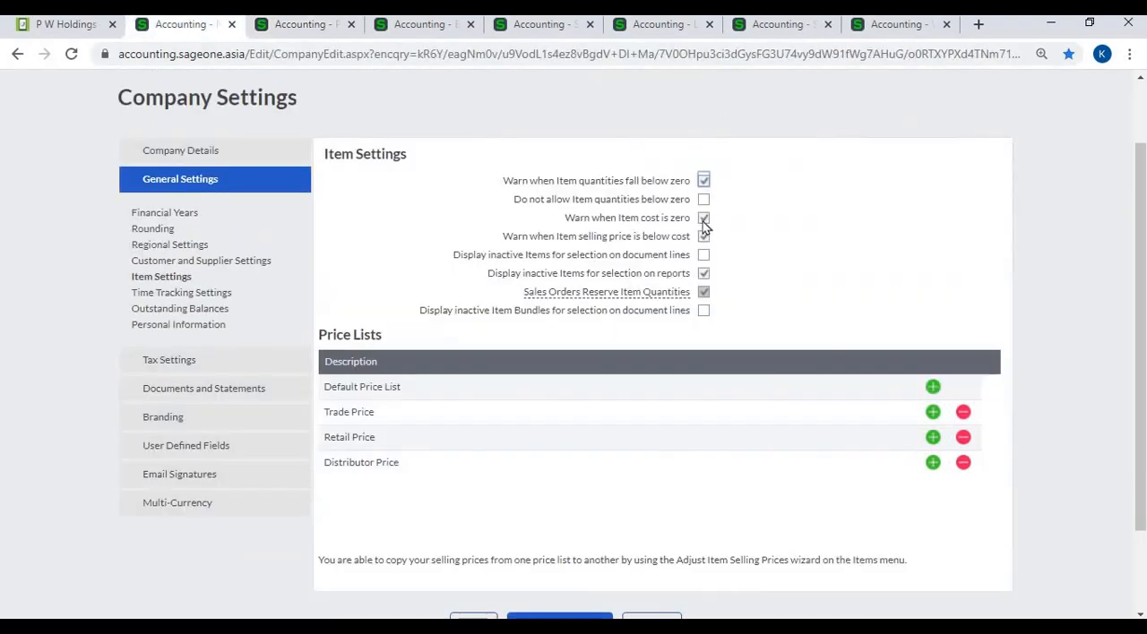
pyautogui.click(704, 200)
pyautogui.click(706, 187)
pyautogui.click(706, 203)
# - Choose ASD again on the first invoice line, check its inclusive price and return to the Item Settings
pyautogui.click(300, 24)
pyautogui.click(223, 456)
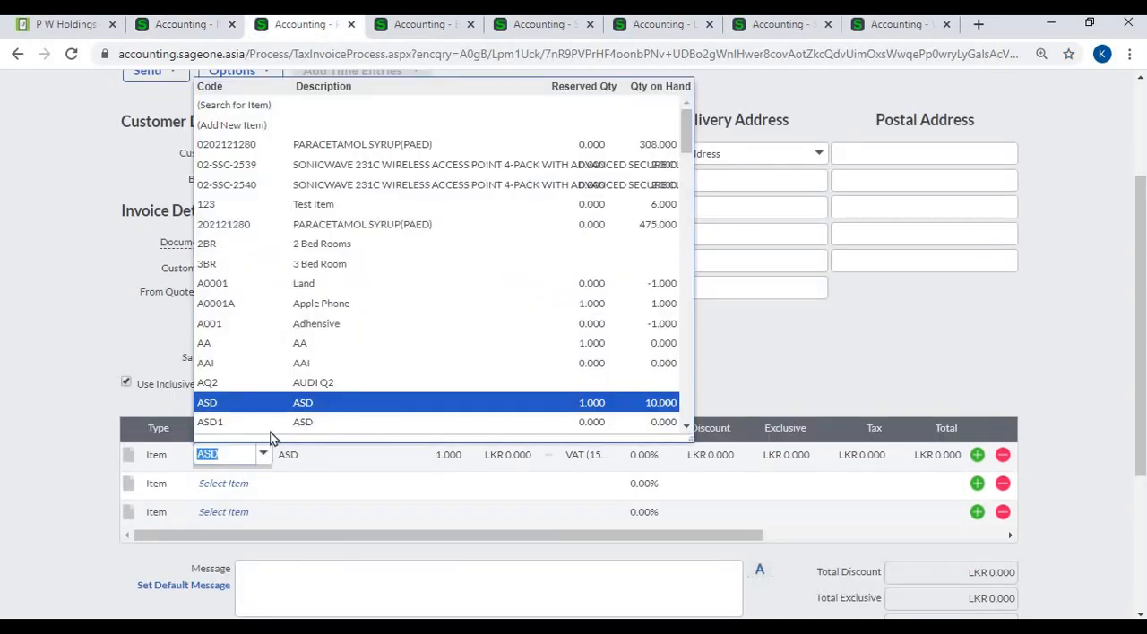
pyautogui.click(276, 402)
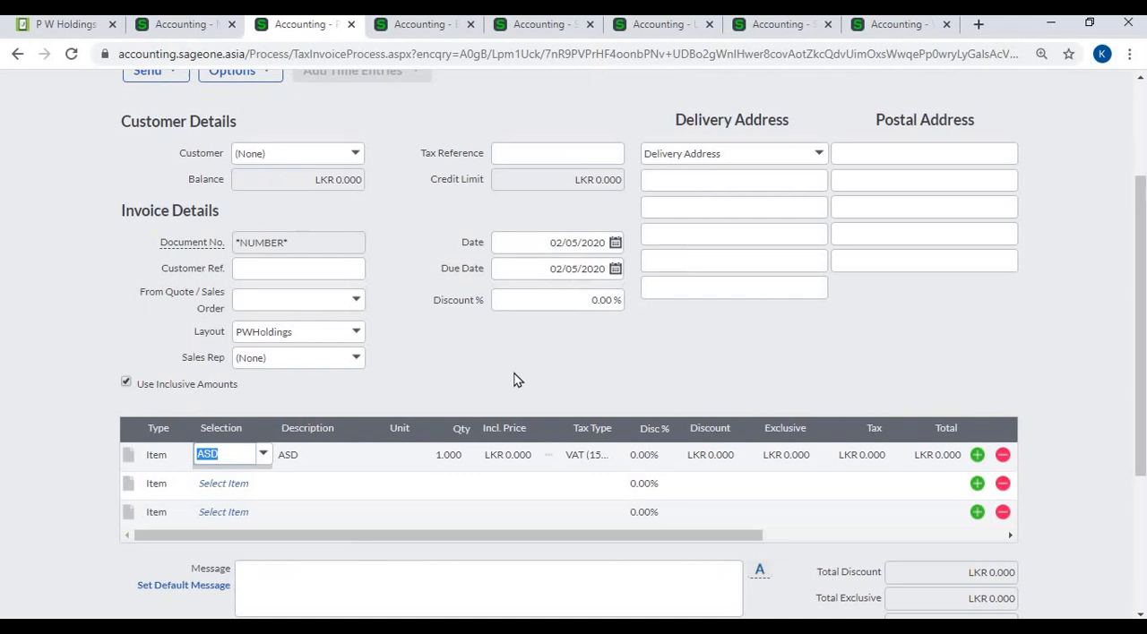
pyautogui.click(515, 377)
pyautogui.click(505, 452)
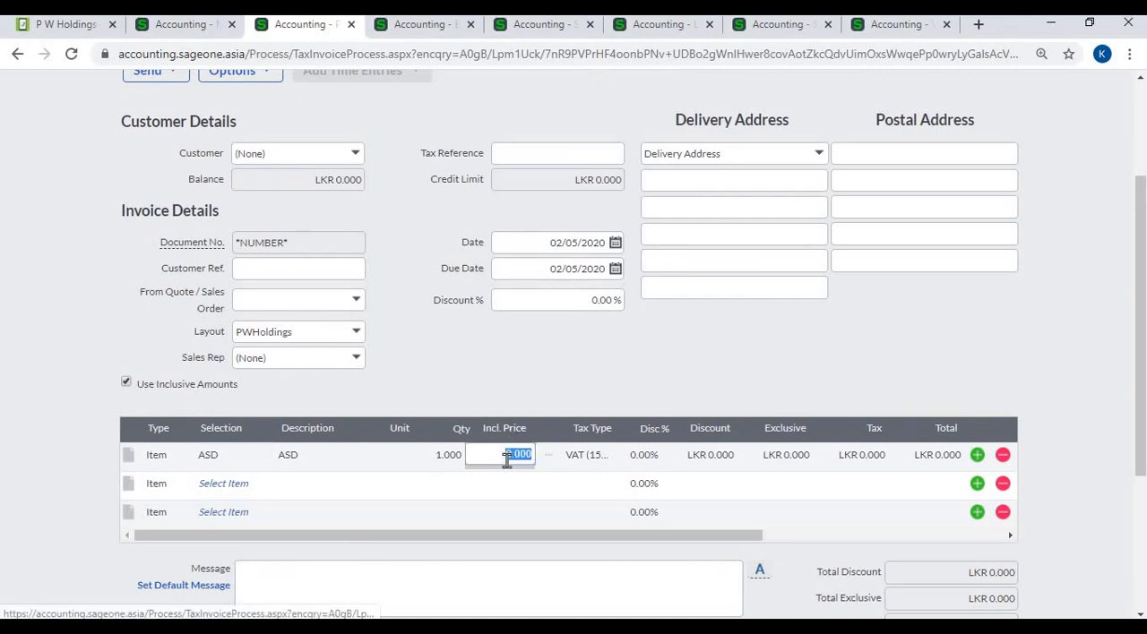
pyautogui.click(261, 459)
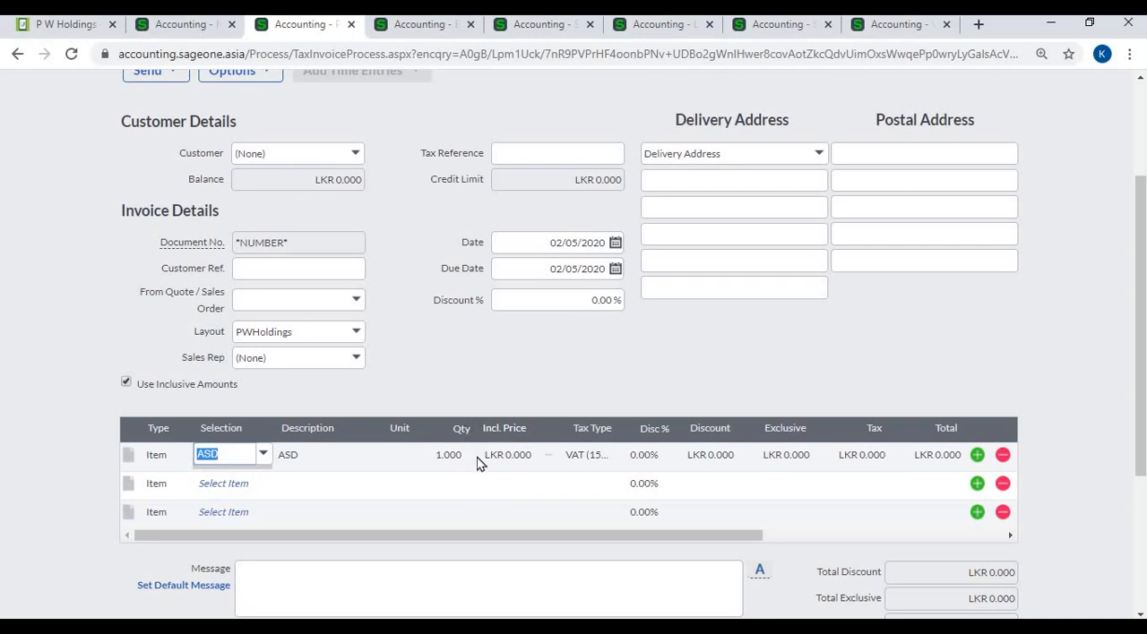
pyautogui.click(182, 25)
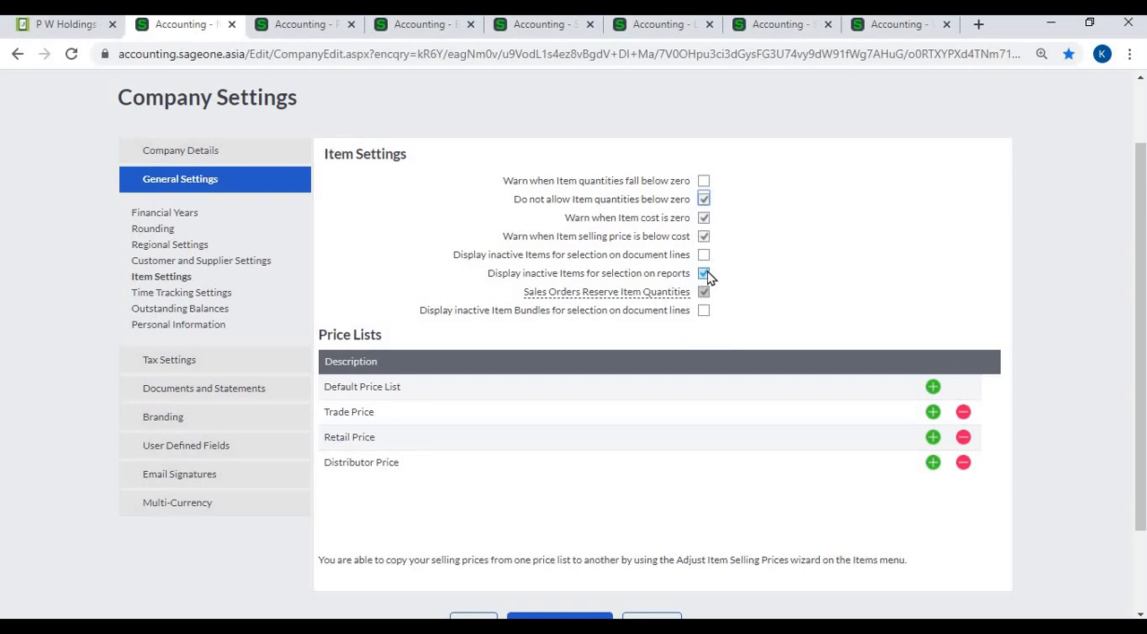
# - Check which items the first invoice line offers for selection and return to the Item Settings
pyautogui.click(304, 24)
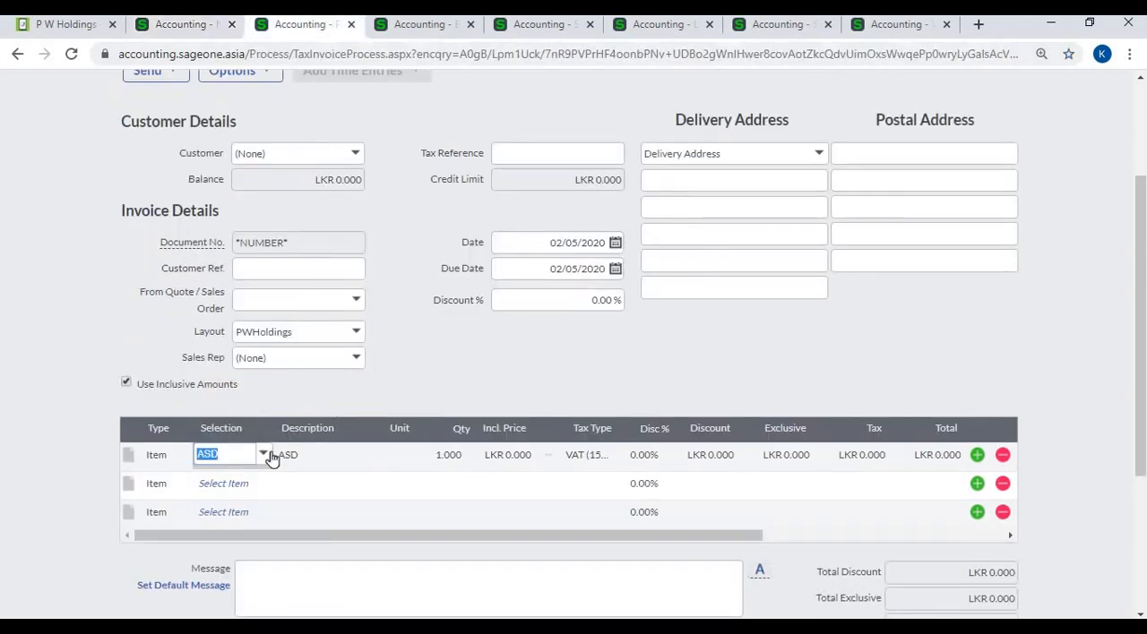
pyautogui.click(263, 455)
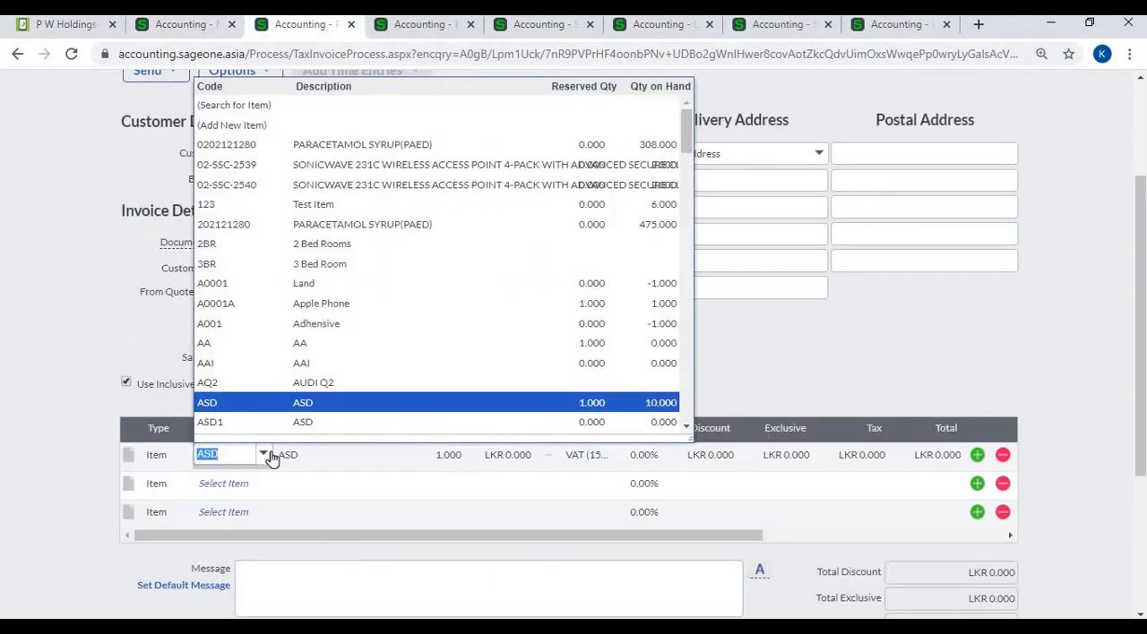
pyautogui.click(265, 455)
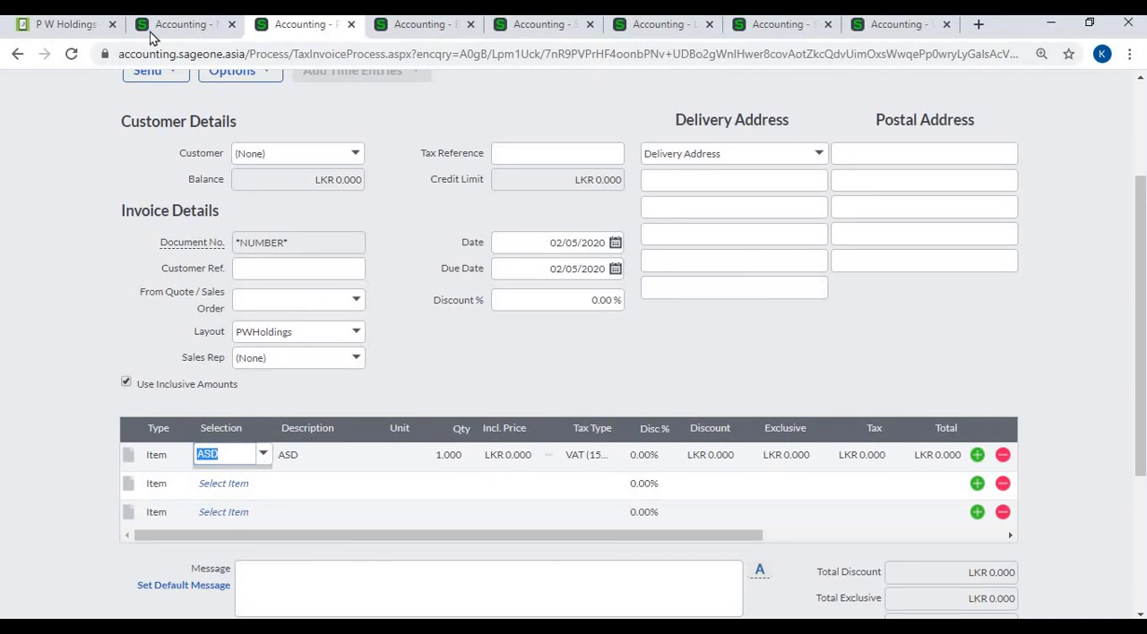
pyautogui.click(173, 26)
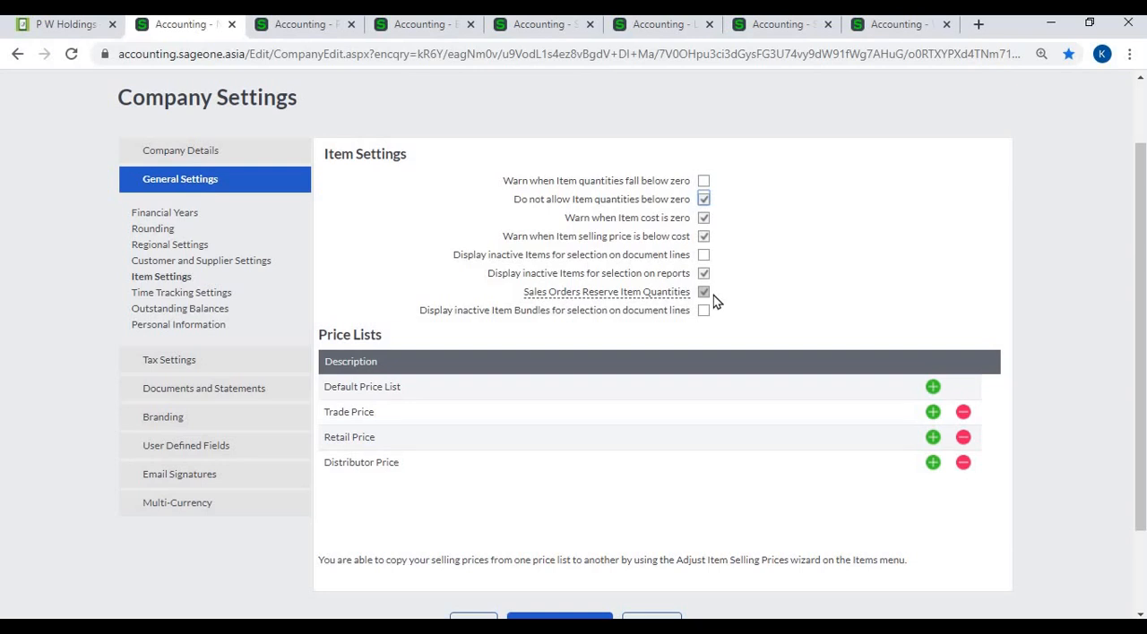
# - Examine the reserved and on-hand quantities in the invoice's item list, and return to the Item Settings
pyautogui.click(314, 32)
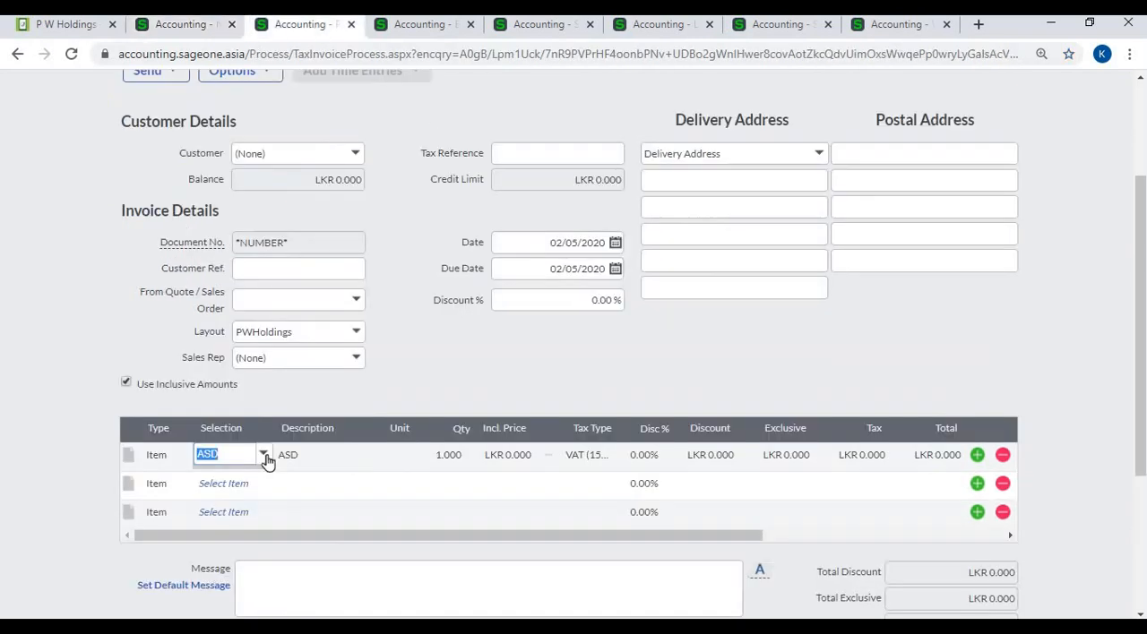
pyautogui.click(267, 456)
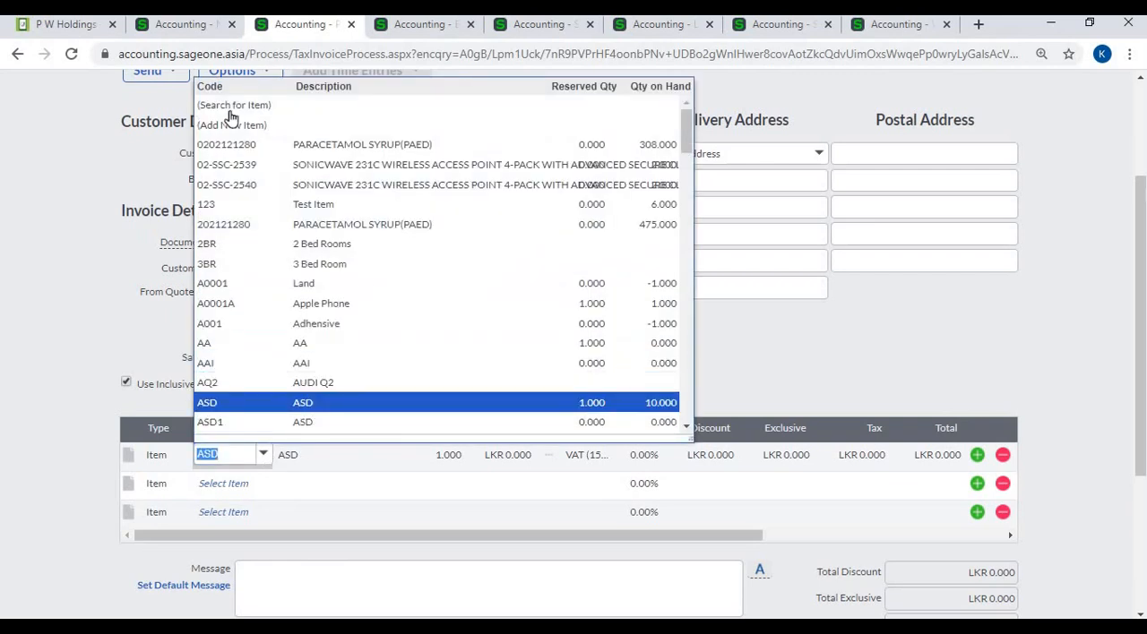
pyautogui.click(196, 32)
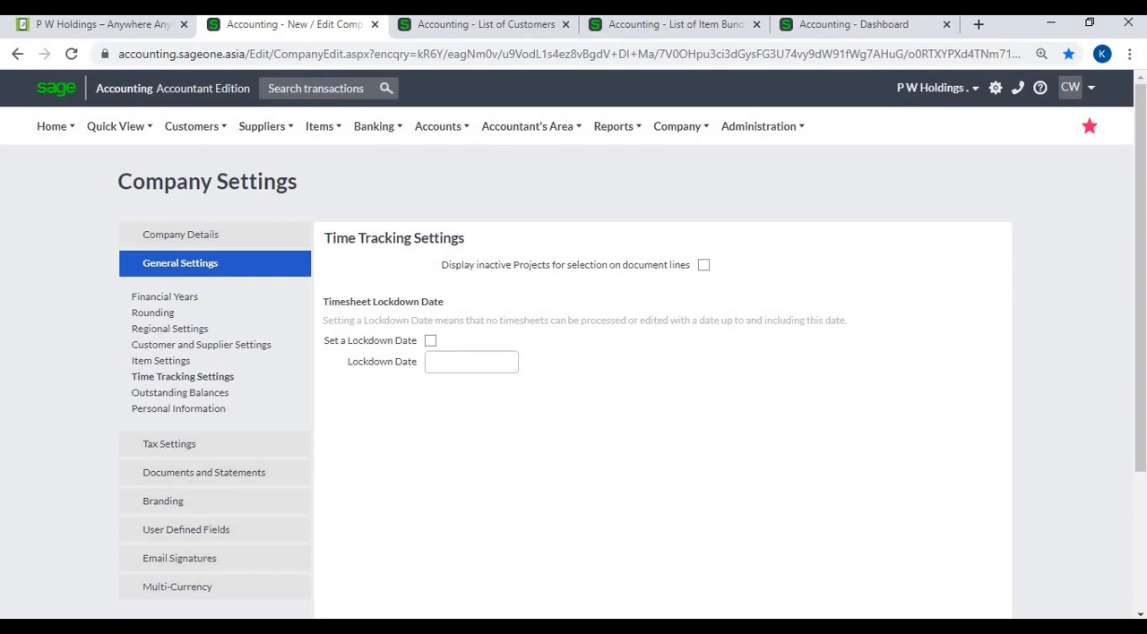
pyautogui.click(161, 360)
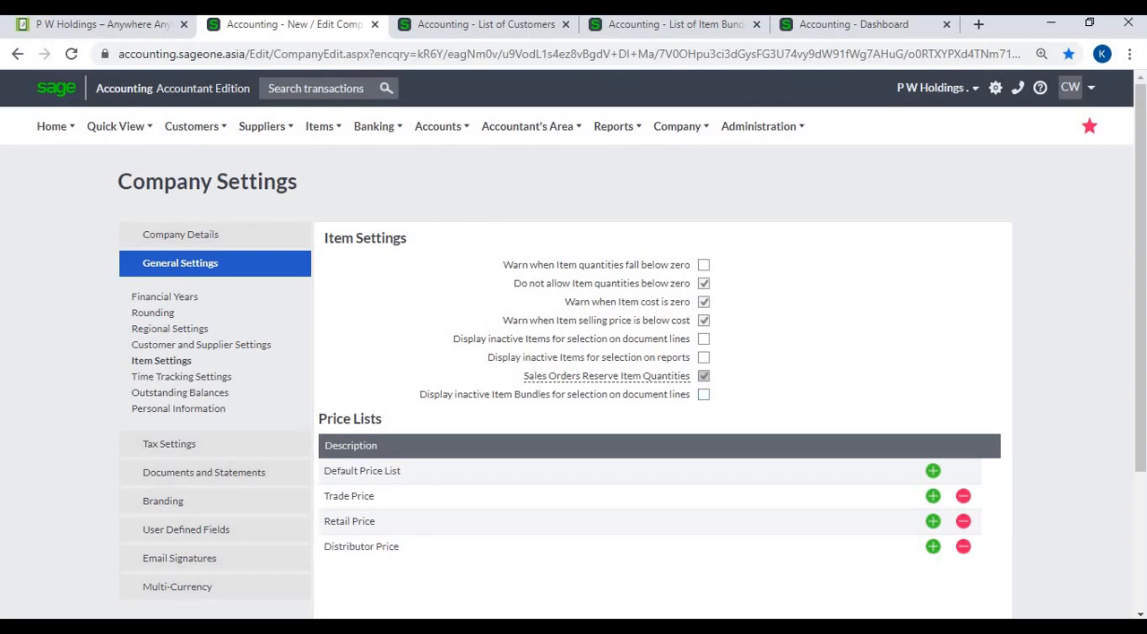
# - In the Time Tracking Settings, display inactive projects on document lines and set a timesheet lockdown date of 30/04/2020
pyautogui.click(182, 377)
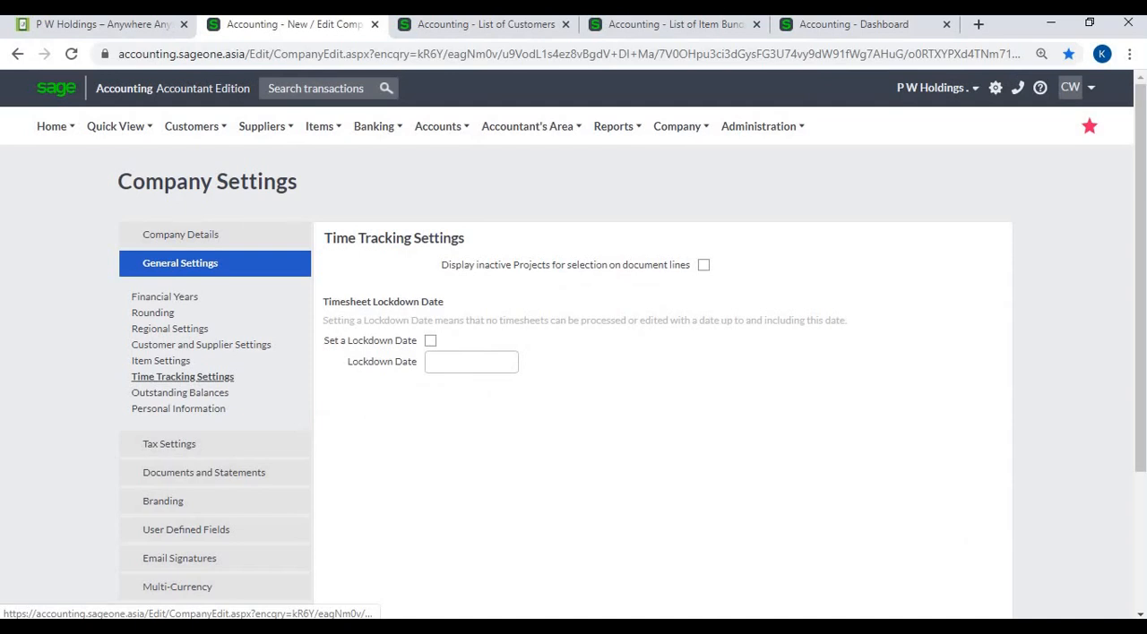
pyautogui.click(703, 267)
pyautogui.click(430, 342)
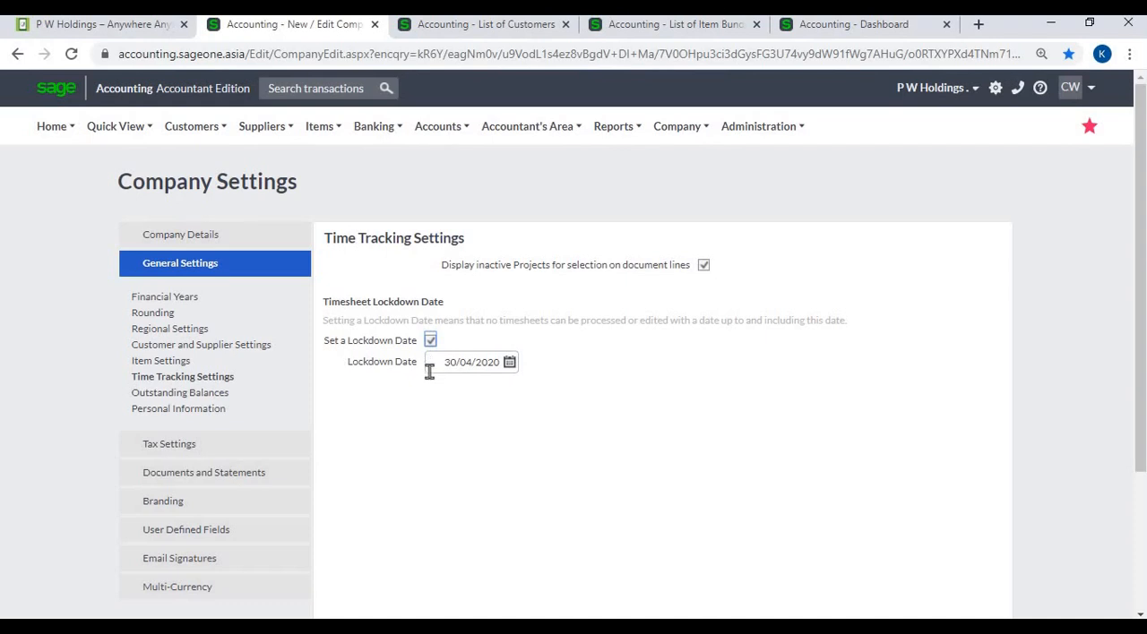
# - Enable Monthly ageing under Outstanding Balances and check the Customer Balances - Days Outstanding graph on the dashboard
pyautogui.click(192, 395)
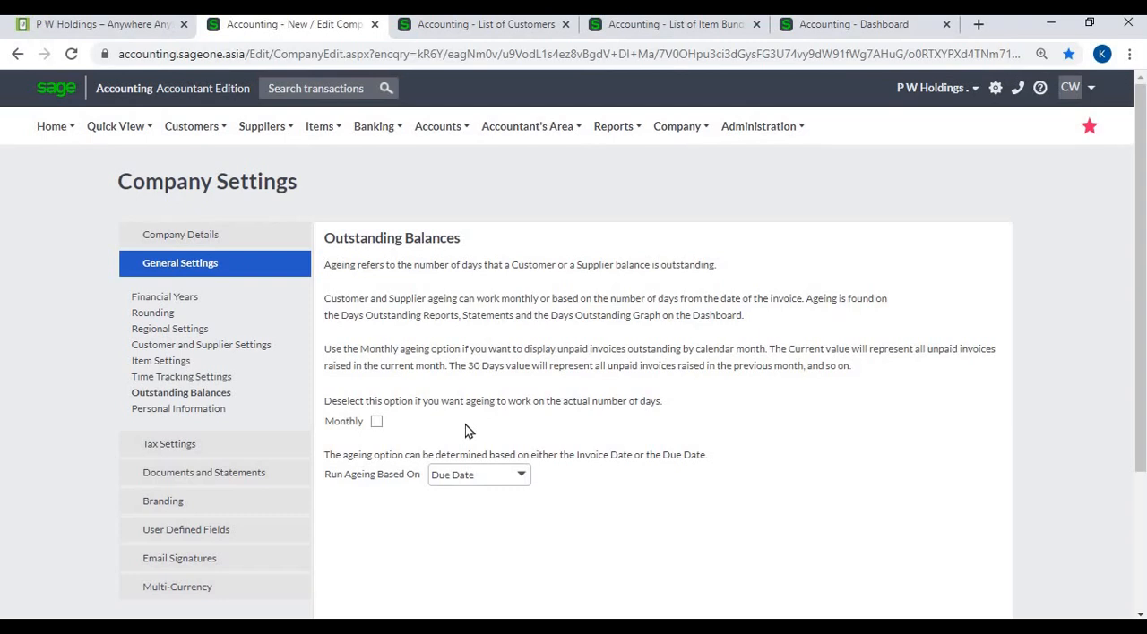
pyautogui.click(376, 423)
pyautogui.click(377, 425)
pyautogui.click(840, 25)
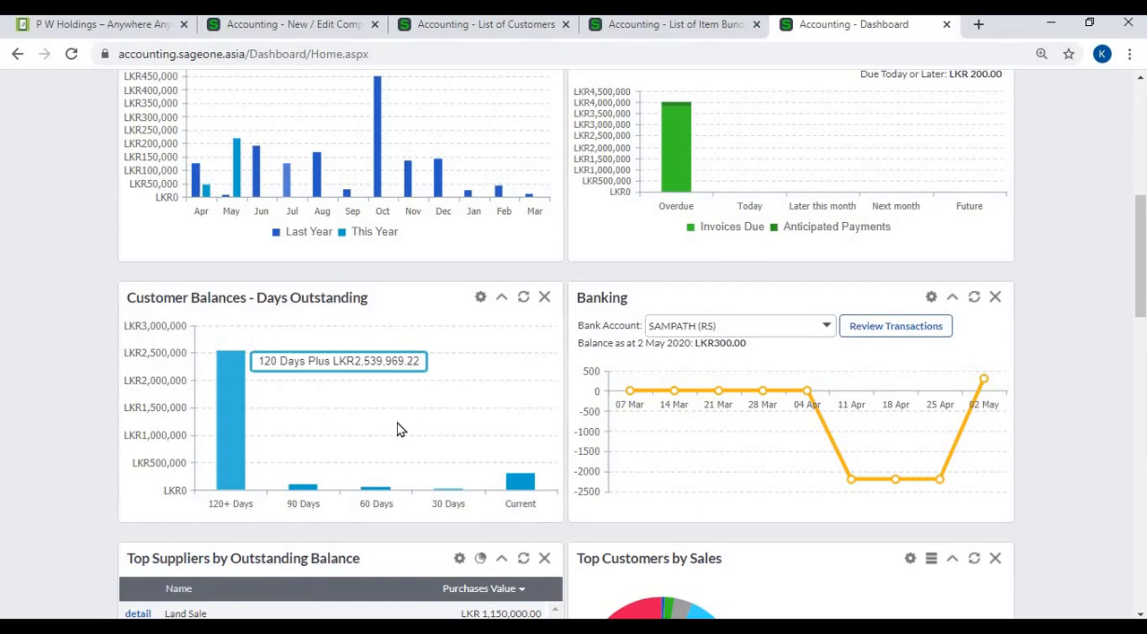
pyautogui.click(320, 25)
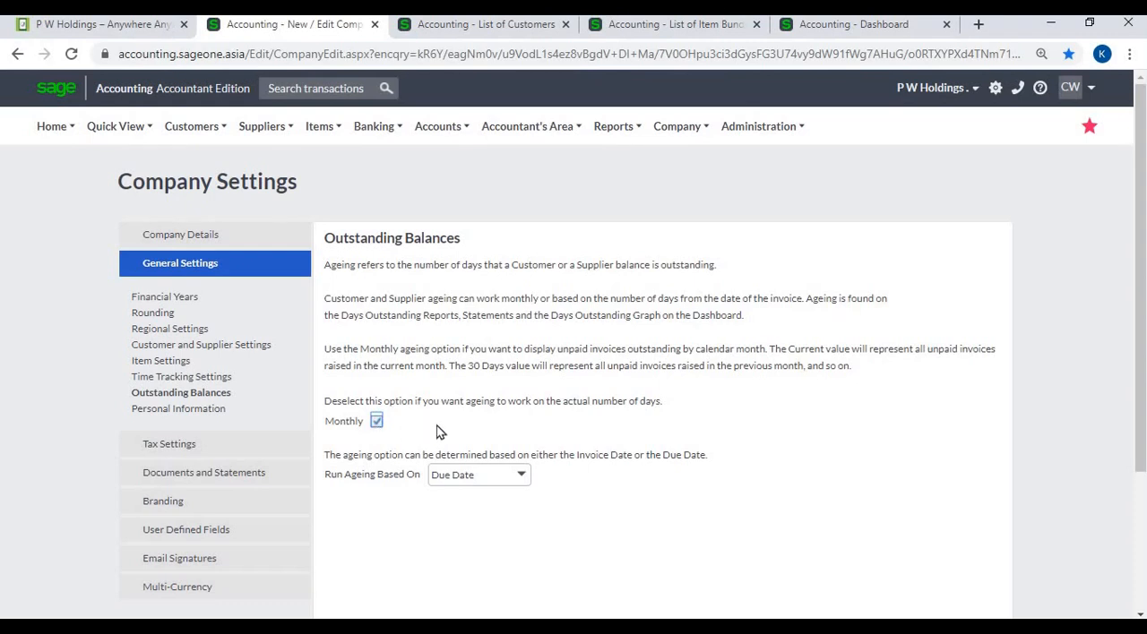
# - Turn off Monthly ageing and view the date options for running the ageing
pyautogui.click(377, 422)
pyautogui.click(526, 476)
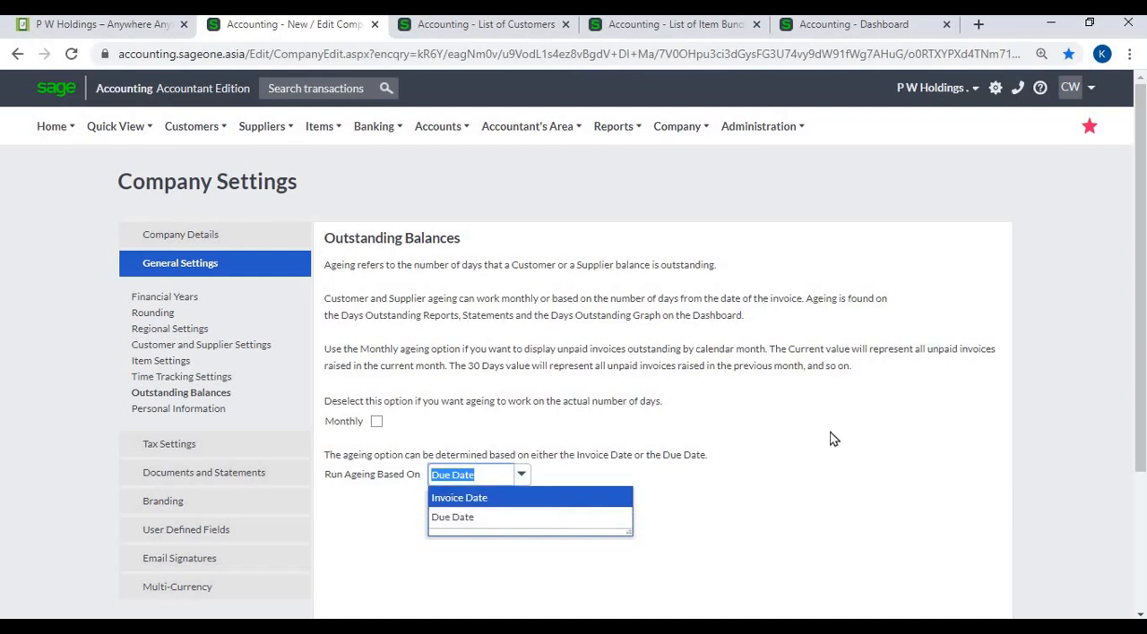
# - Review the retention period choices and the reason in the Personal Information settings
pyautogui.click(208, 410)
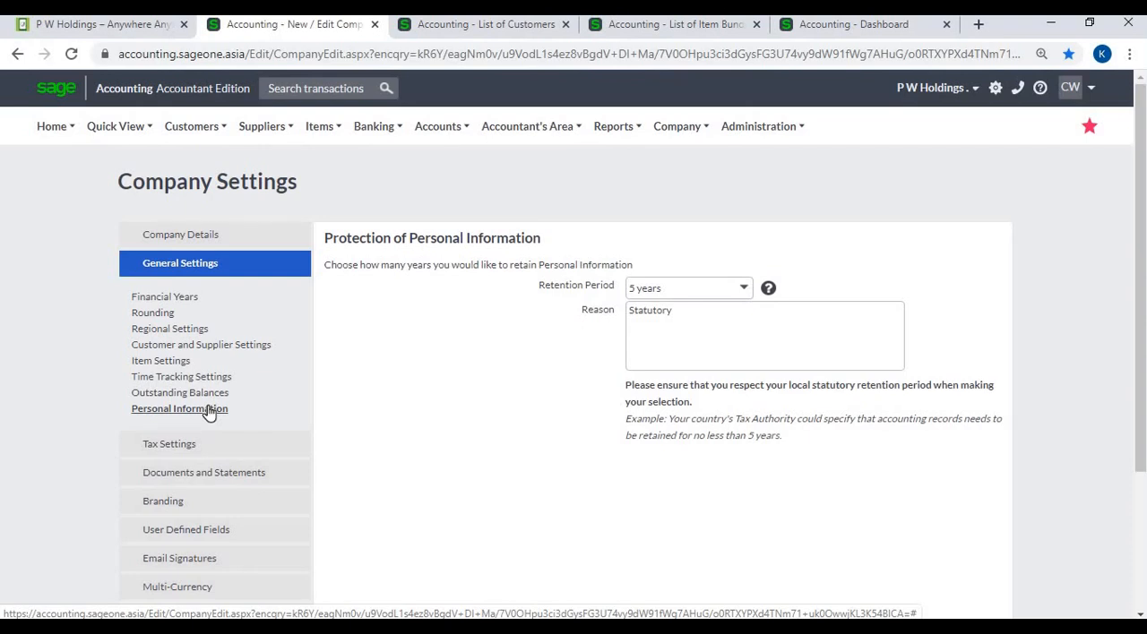
pyautogui.click(741, 290)
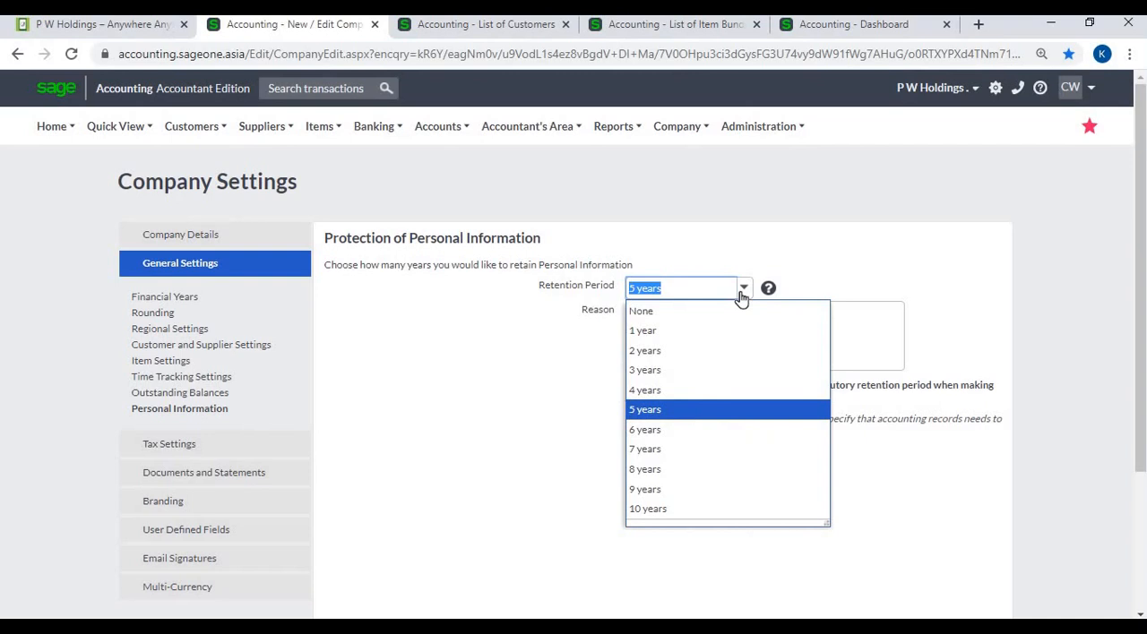
pyautogui.click(741, 290)
pyautogui.tripleClick(742, 311)
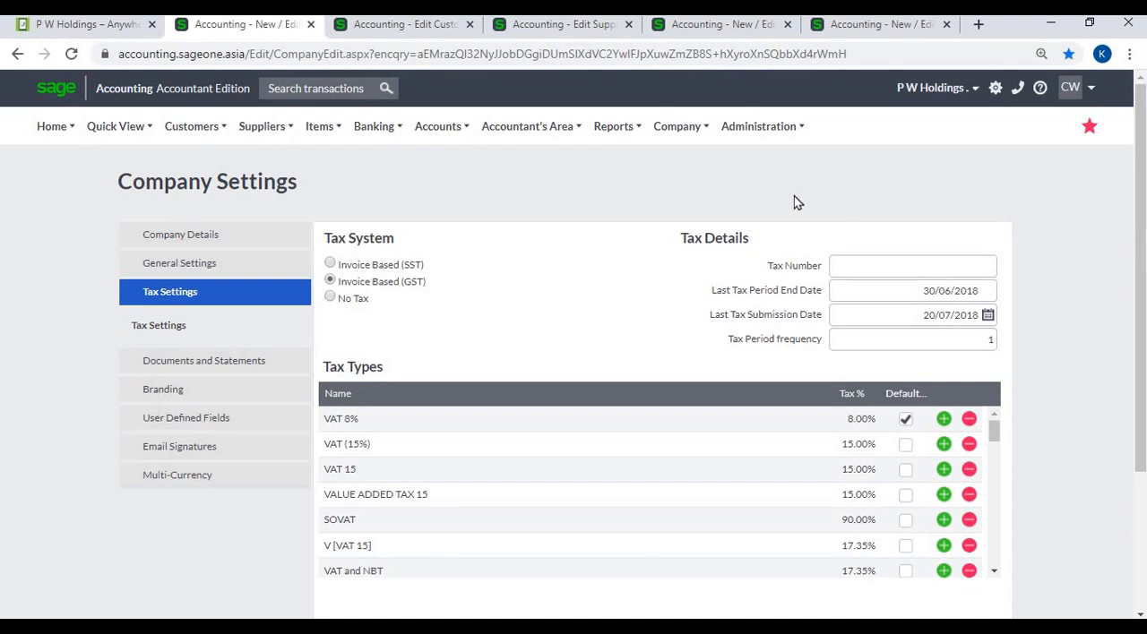
# - Fill in the company's Tax Number with the previously used entry and check the Tax Period frequency under Tax Details
pyautogui.click(681, 134)
pyautogui.click(868, 268)
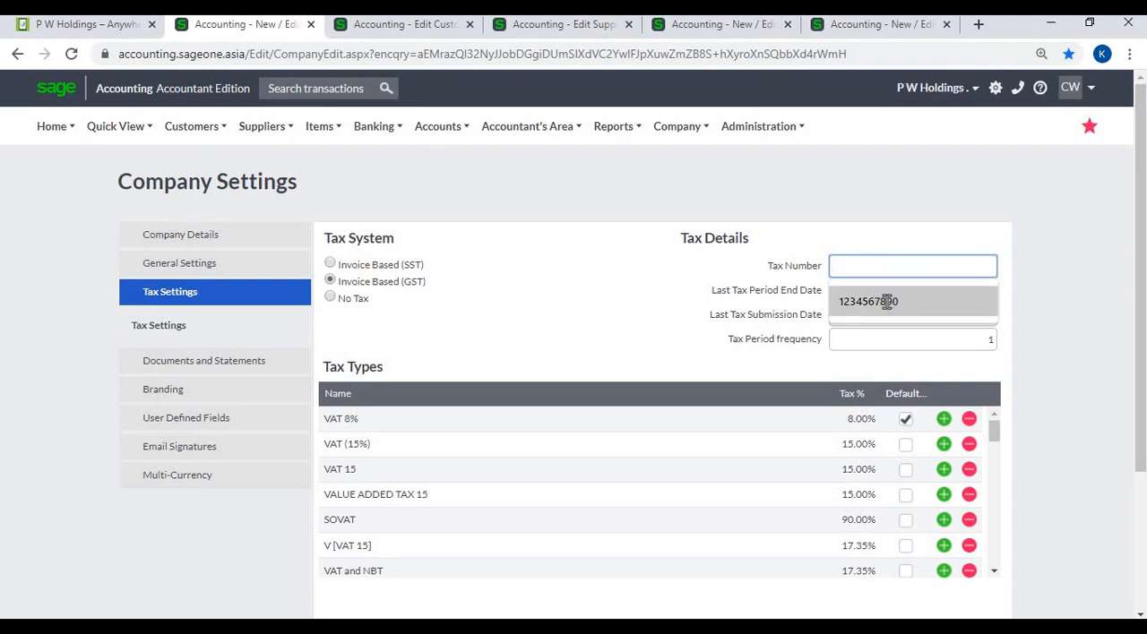
pyautogui.click(885, 301)
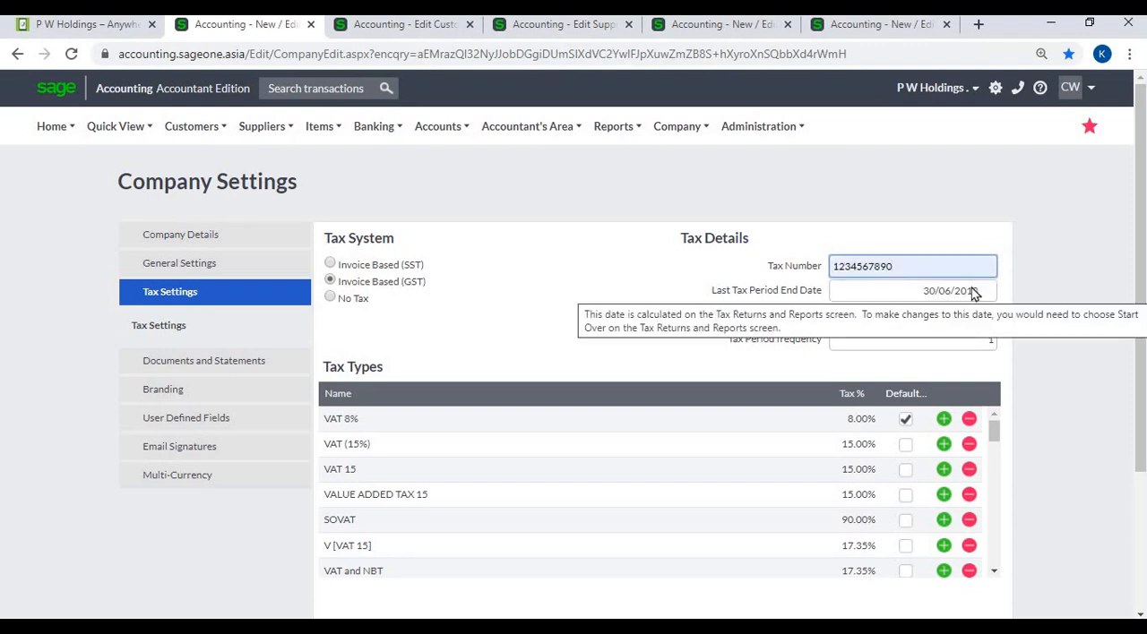
pyautogui.click(954, 346)
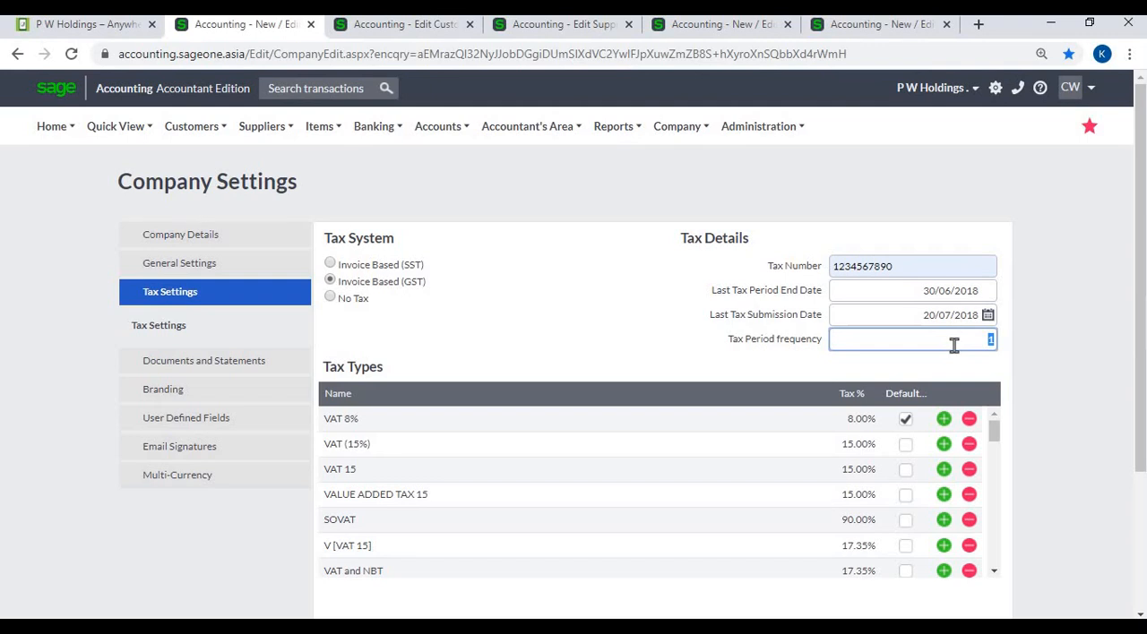
pyautogui.click(1044, 344)
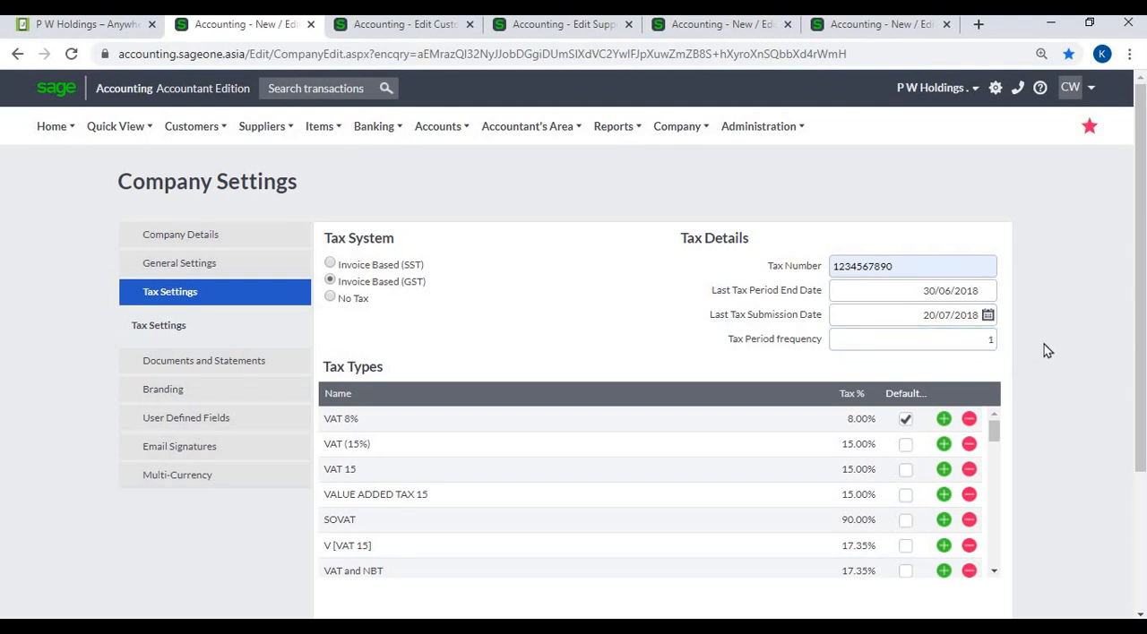
# - Add two blank lines below VAT (15%) in the Tax Types list and delete them again
pyautogui.click(942, 445)
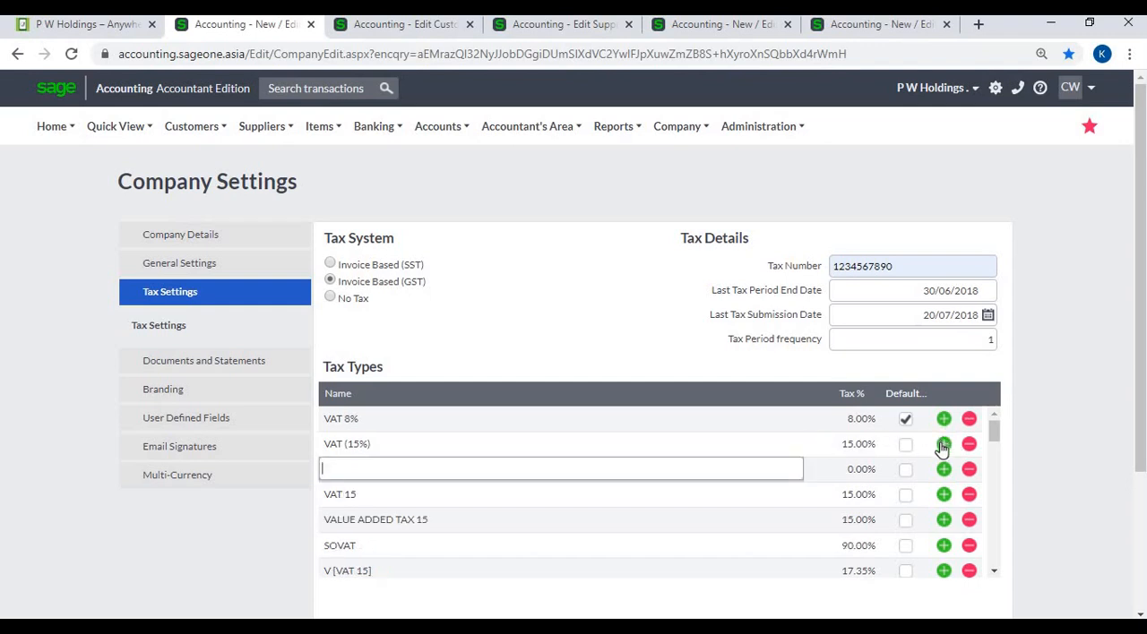
pyautogui.click(942, 446)
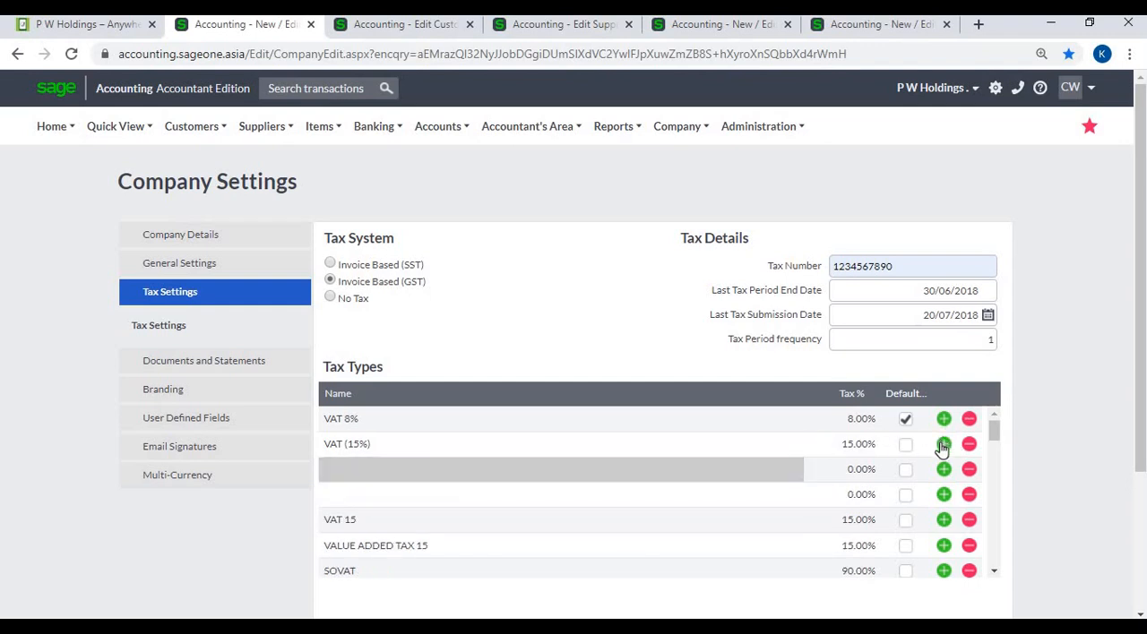
pyautogui.click(530, 429)
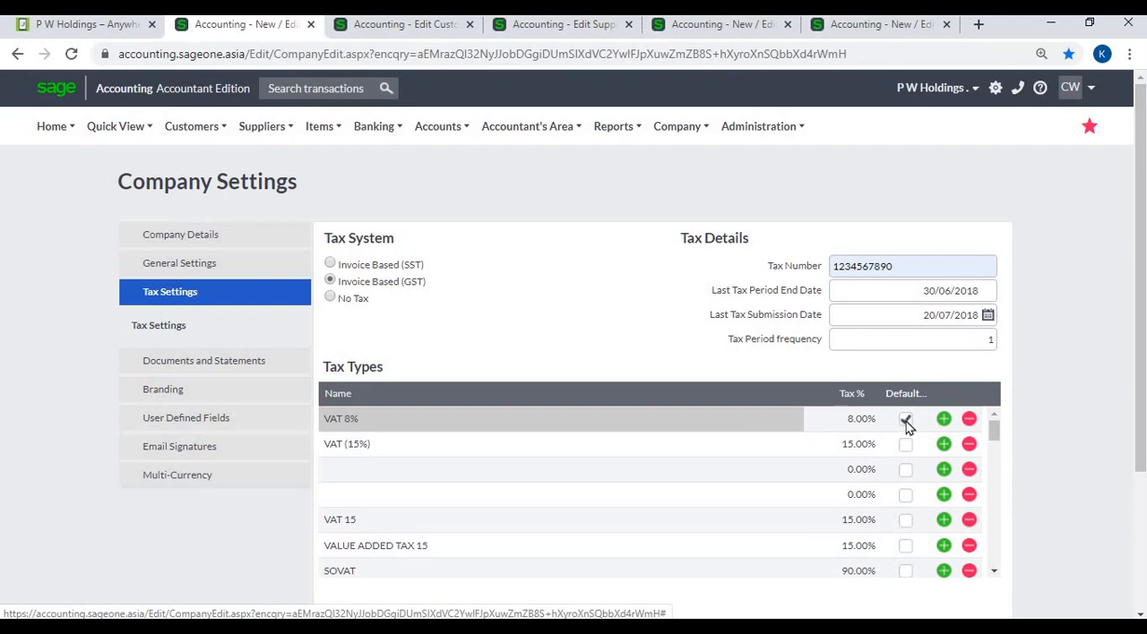
pyautogui.click(969, 472)
pyautogui.click(969, 472)
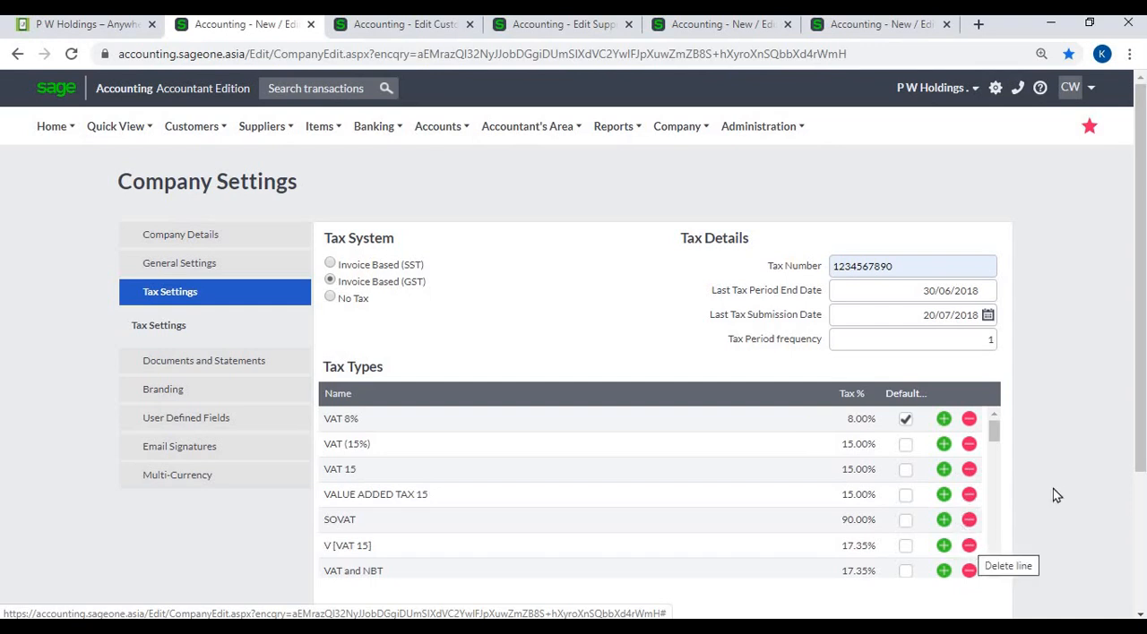
# - Save the company's tax settings
pyautogui.scroll(-3, 1054, 479)
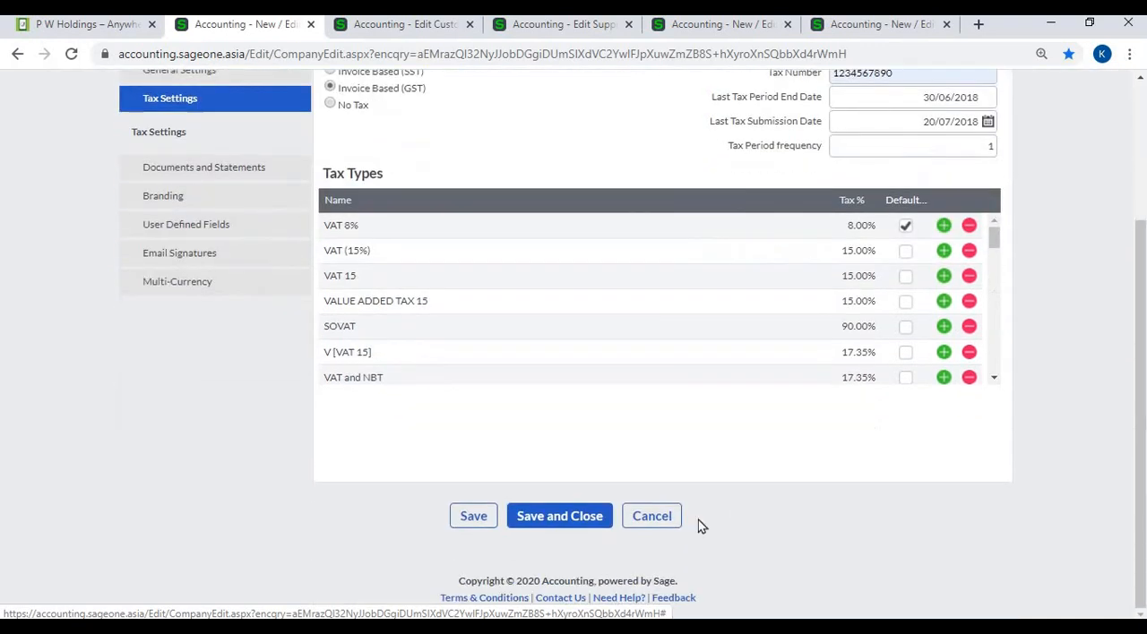
pyautogui.click(477, 529)
# - Switch to the Accounting Software (Pvt) Ltd customer record and check its Tax Reference
pyautogui.click(388, 27)
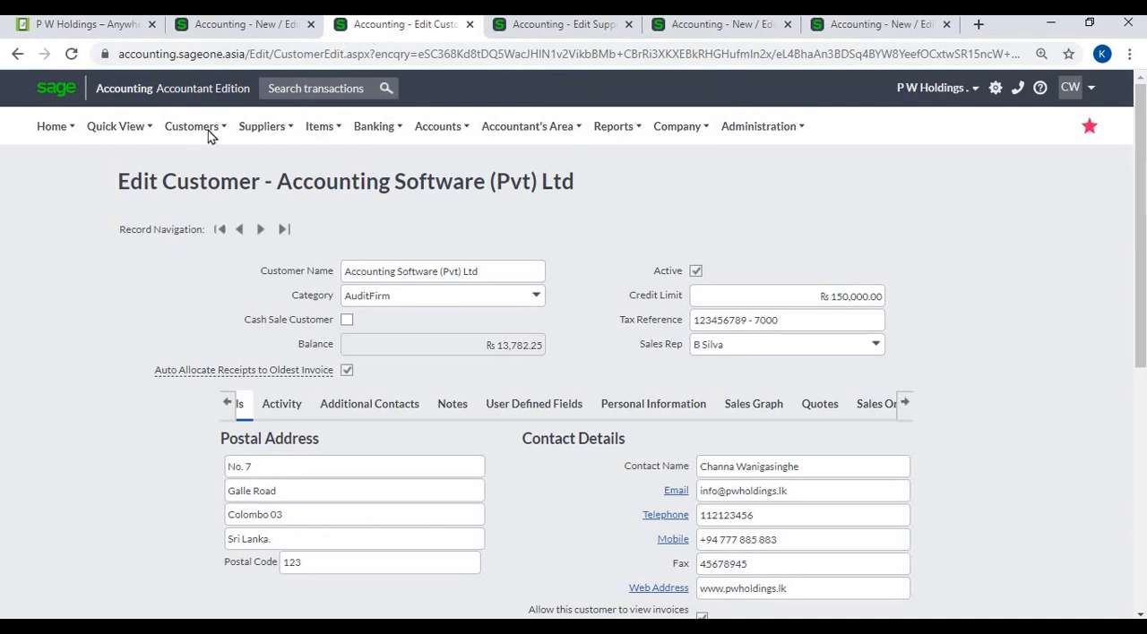
pyautogui.moveTo(205, 134)
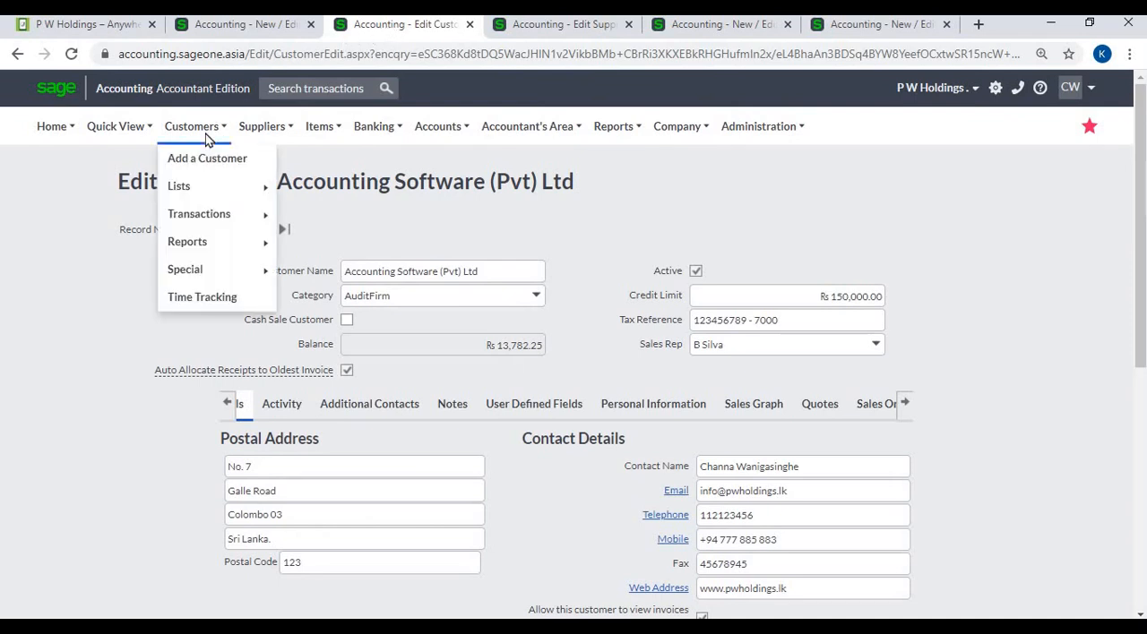
pyautogui.moveTo(213, 191)
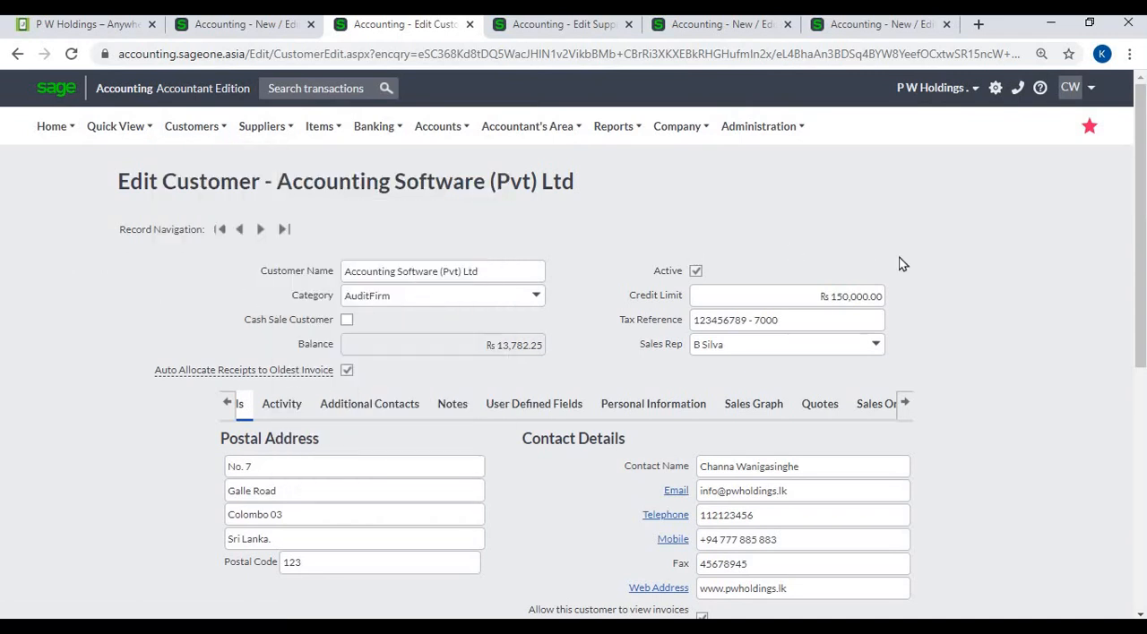
pyautogui.scroll(-1, 1012, 303)
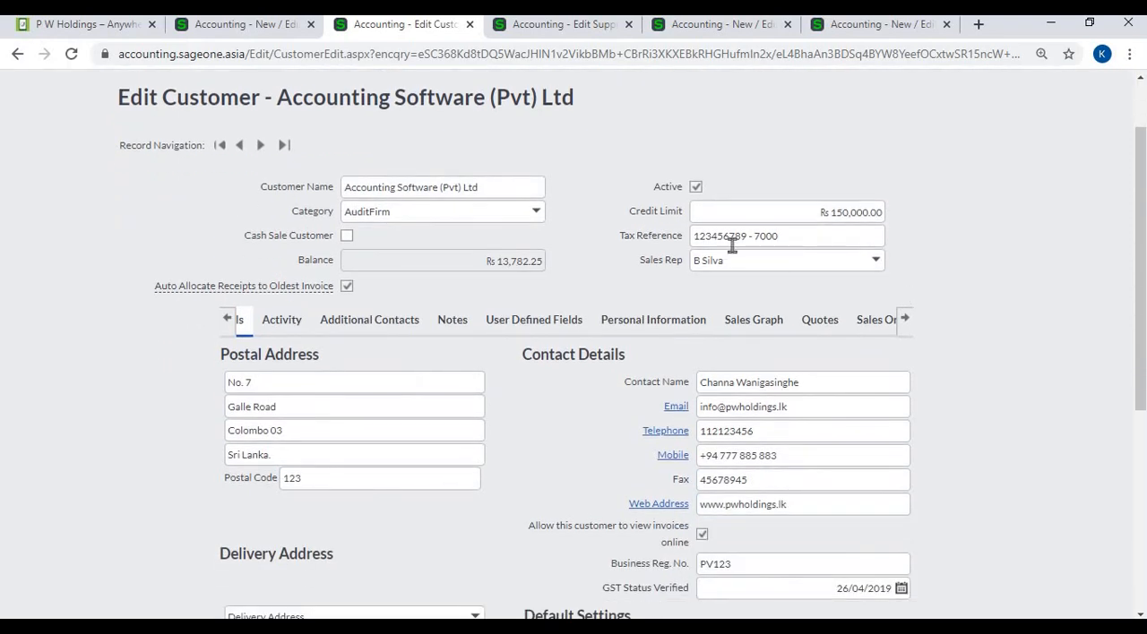
pyautogui.tripleClick(786, 234)
pyautogui.click(989, 244)
# - Set the customer's Default Tax Type to VAT (15%) (15.00%) in the Default Settings
pyautogui.scroll(-5, 991, 264)
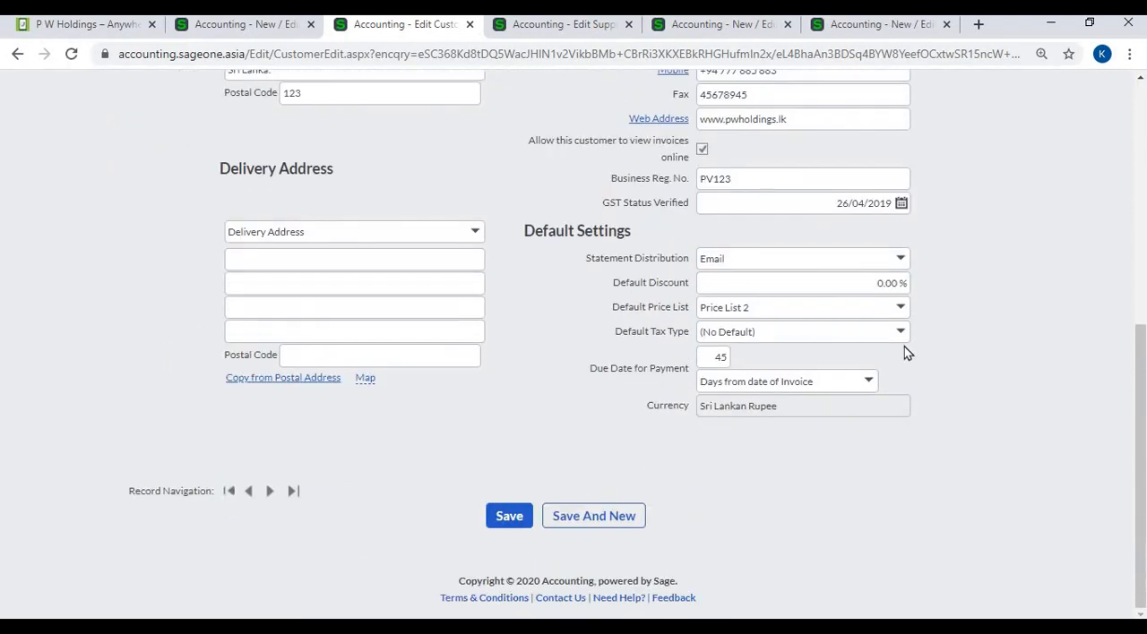
pyautogui.click(900, 332)
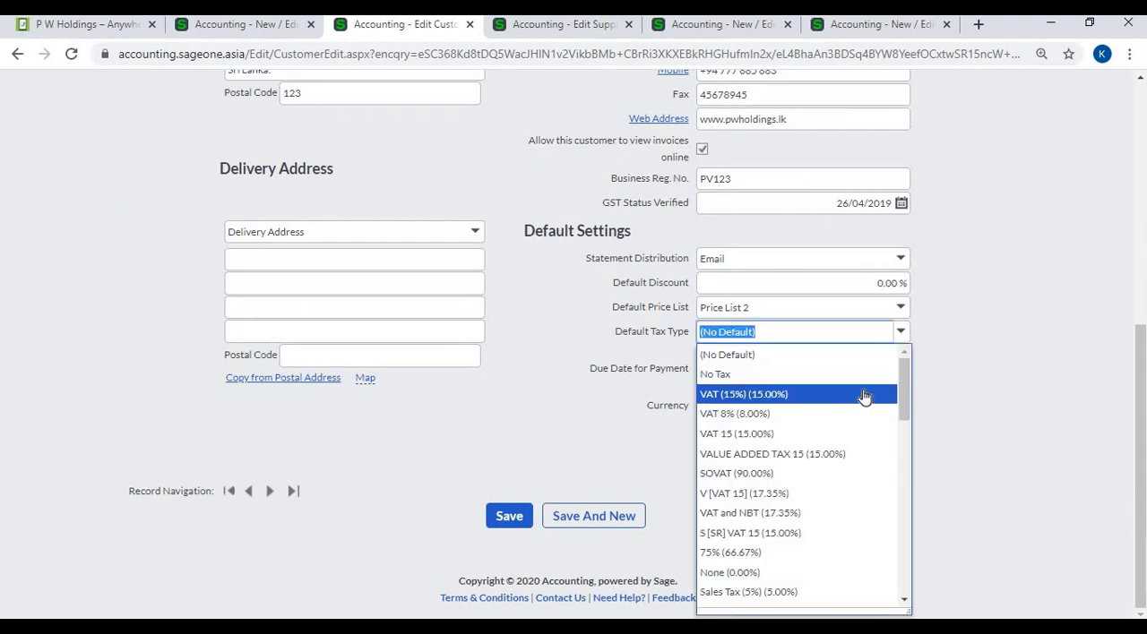
pyautogui.click(998, 361)
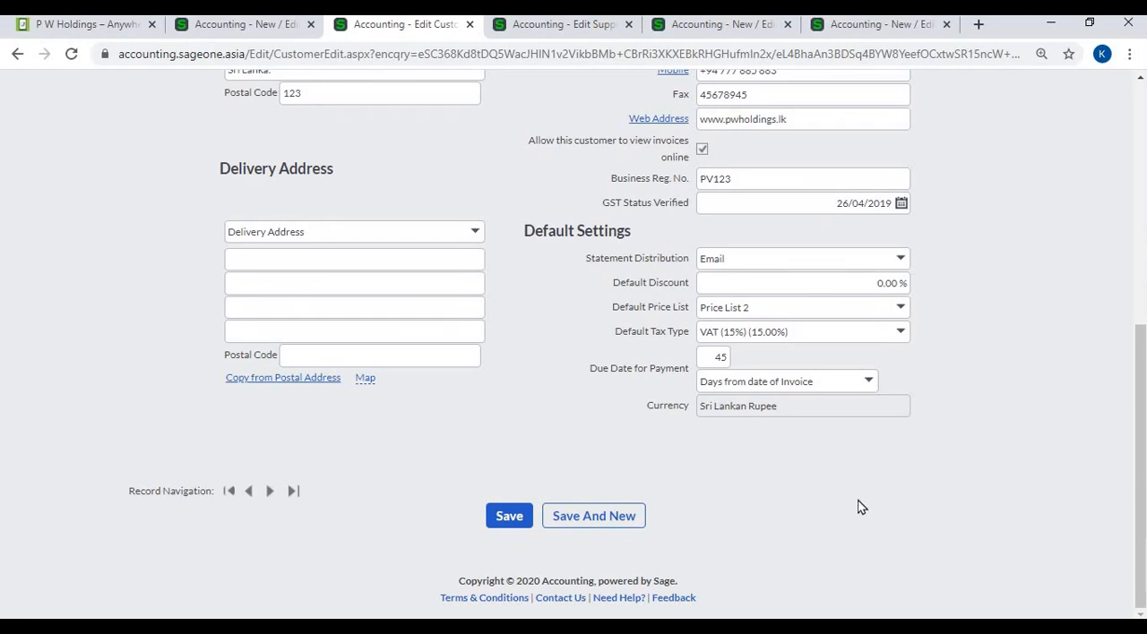
pyautogui.scroll(5, 883, 213)
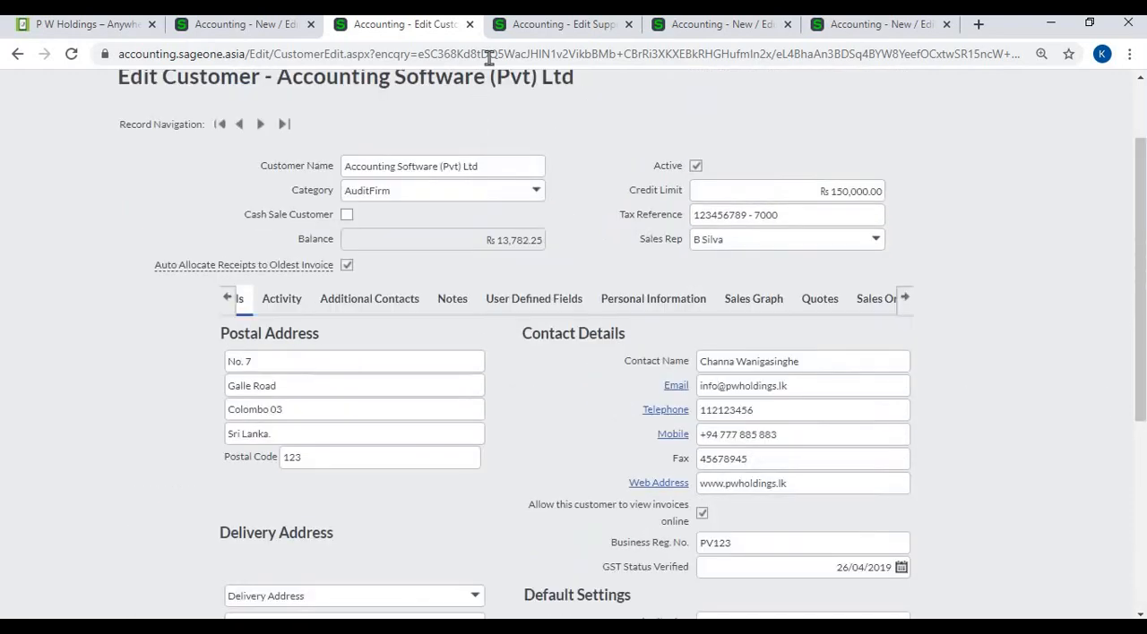
# - Switch to the Nimal Super Light supplier record and check its Tax Reference
pyautogui.click(526, 29)
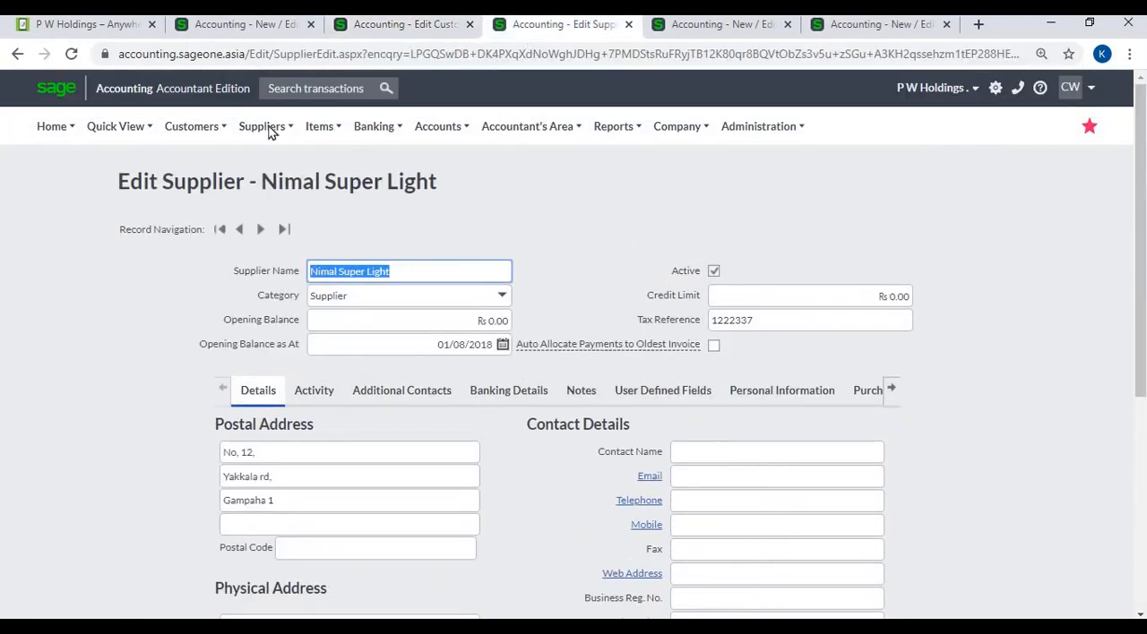
pyautogui.click(272, 130)
pyautogui.moveTo(266, 193)
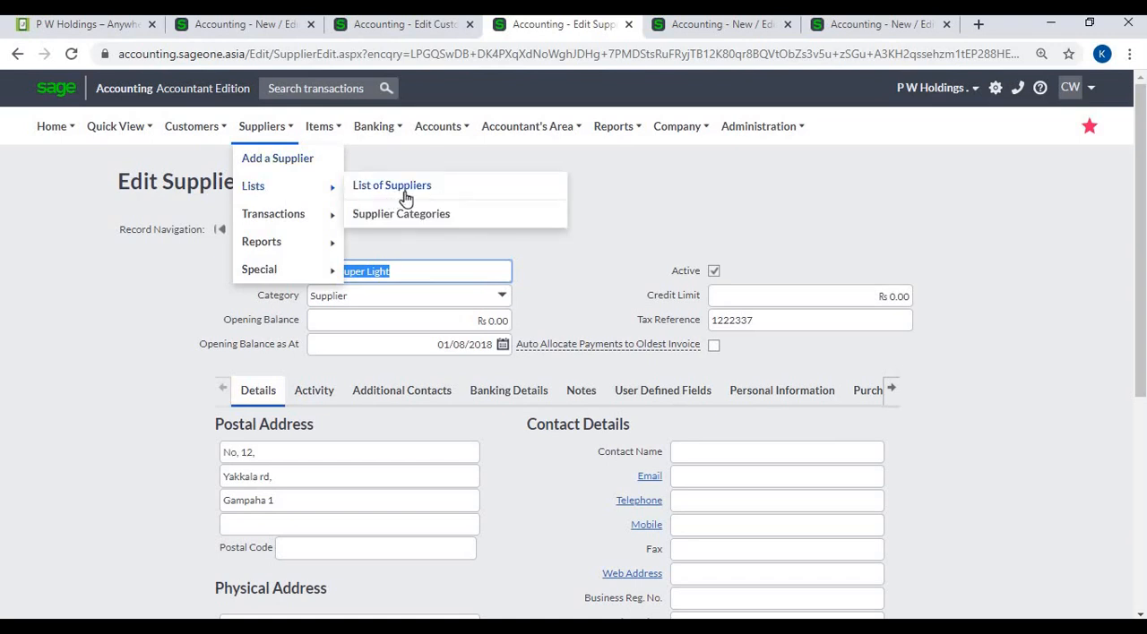
pyautogui.click(753, 199)
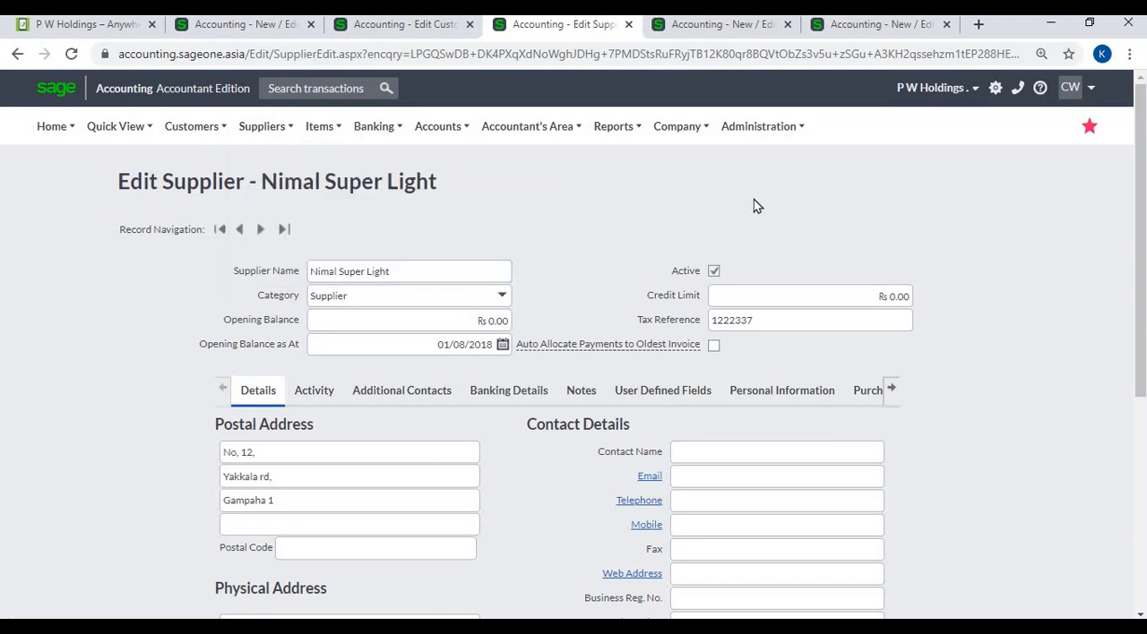
pyautogui.doubleClick(787, 323)
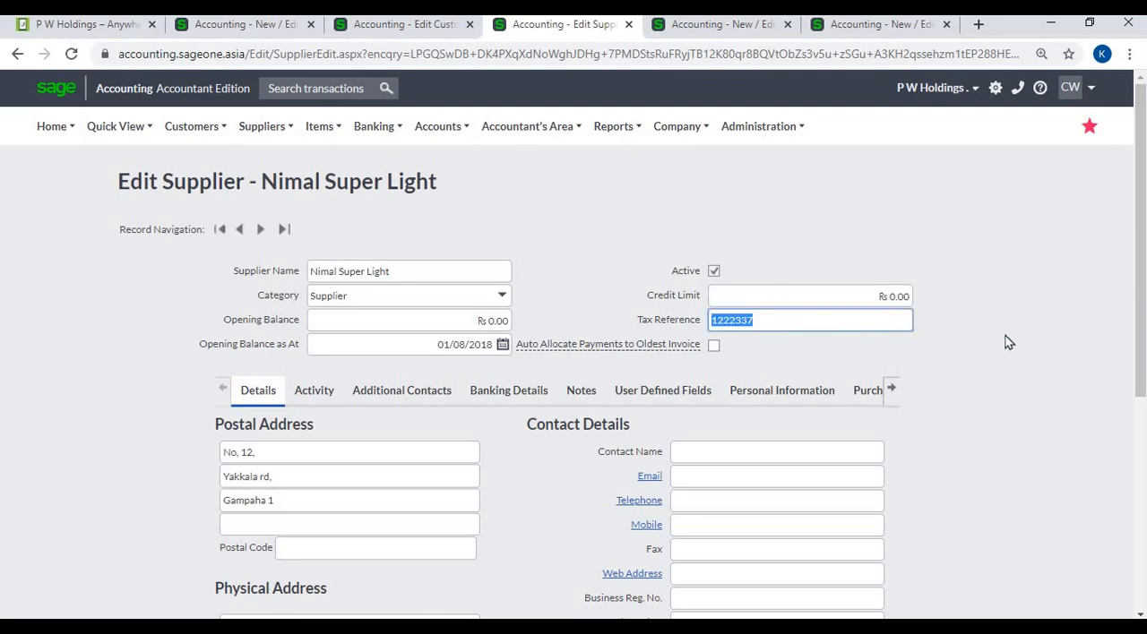
# - Review the Default Tax Type choices in the supplier's Default Settings
pyautogui.scroll(-4, 1042, 341)
pyautogui.scroll(-1, 878, 349)
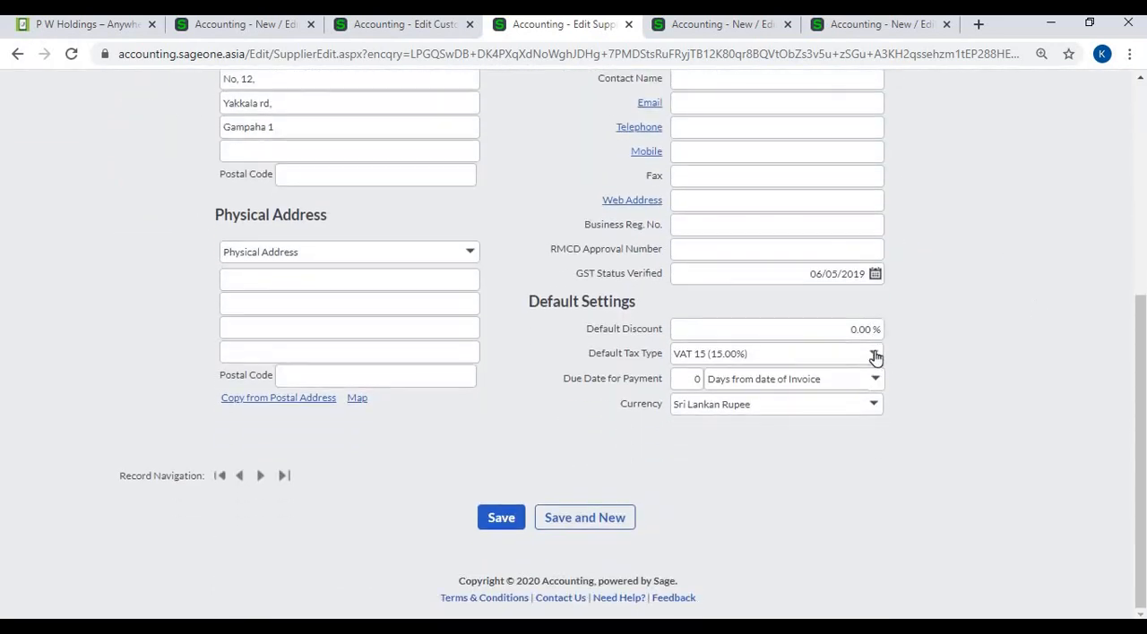
pyautogui.click(875, 355)
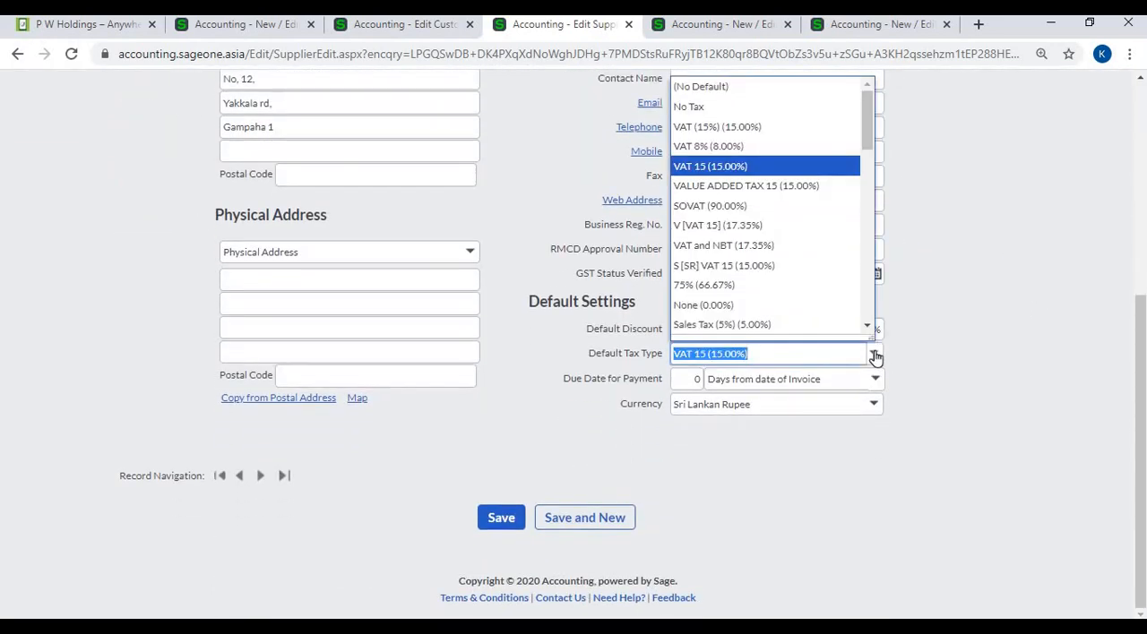
pyautogui.click(474, 519)
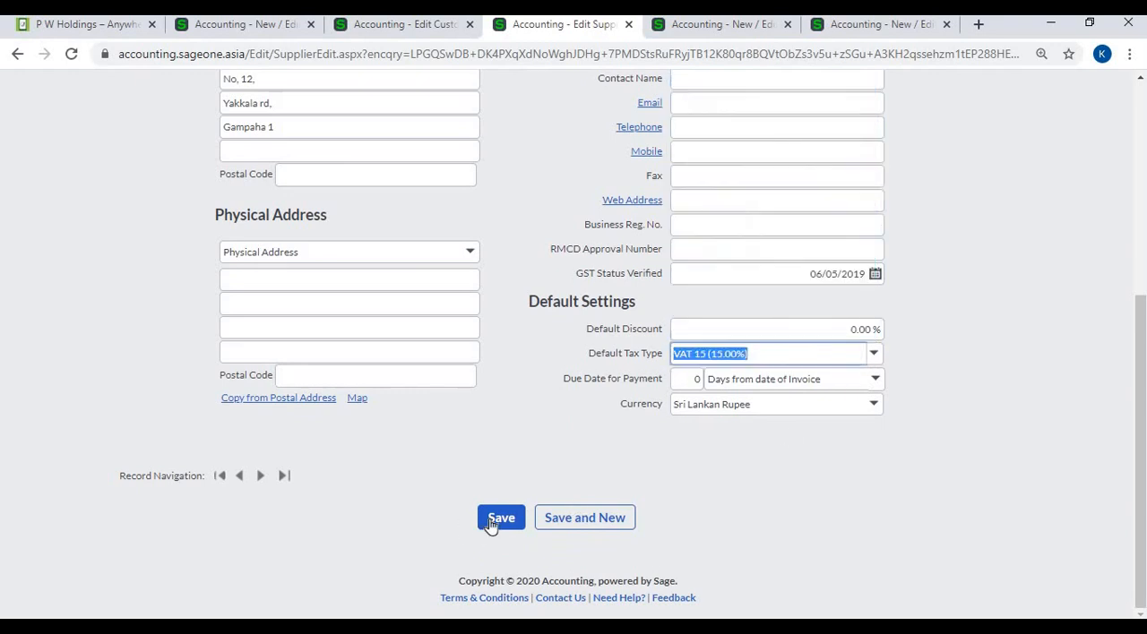
pyautogui.click(991, 215)
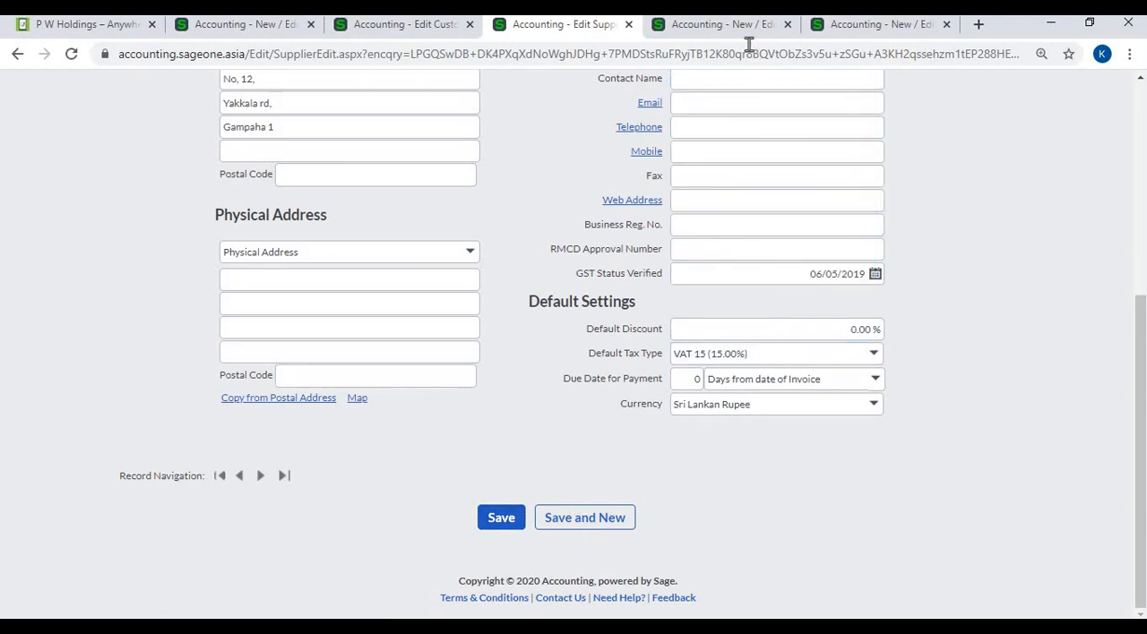
# - Switch to the CLMT item record and review its Tax On Sales and Tax On Purchases choices
pyautogui.click(730, 24)
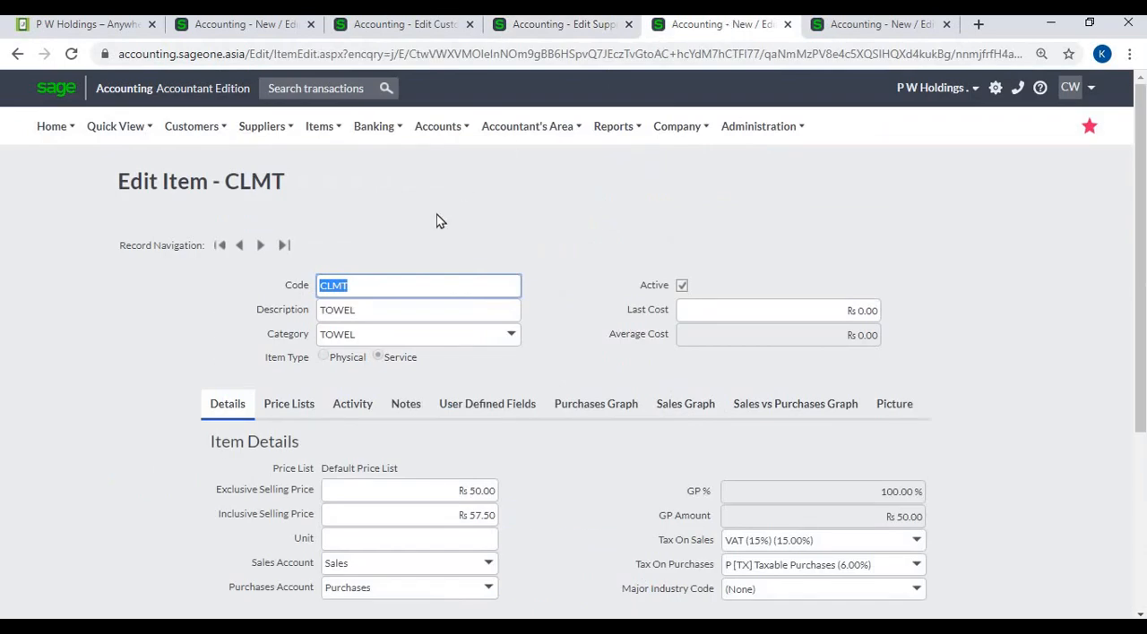
pyautogui.moveTo(328, 128)
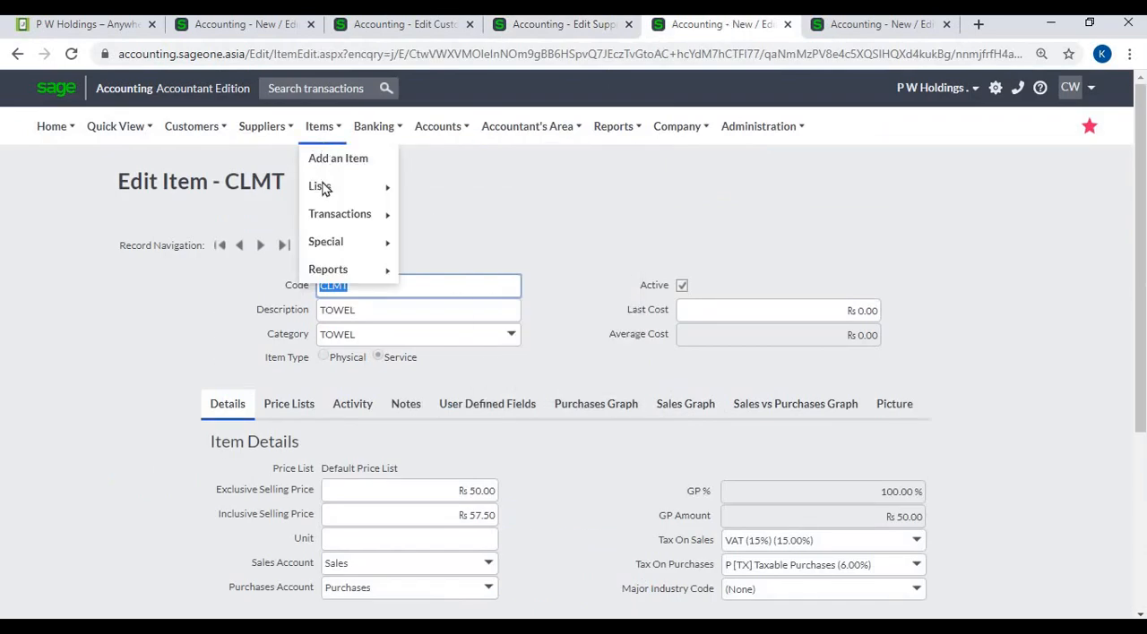
pyautogui.moveTo(323, 185)
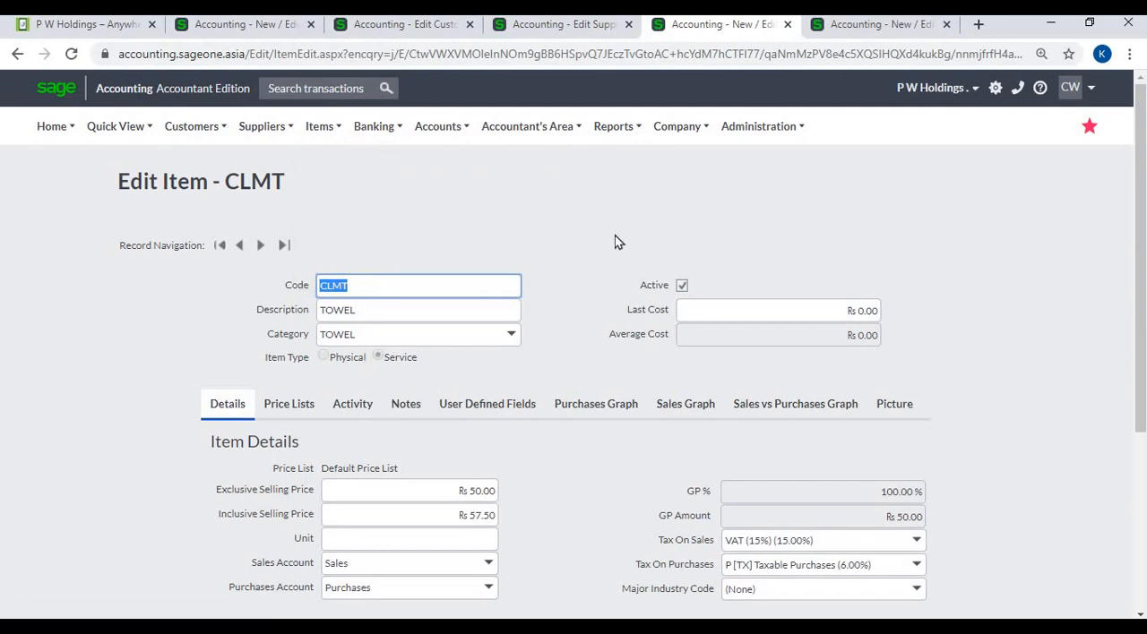
pyautogui.scroll(-2, 614, 235)
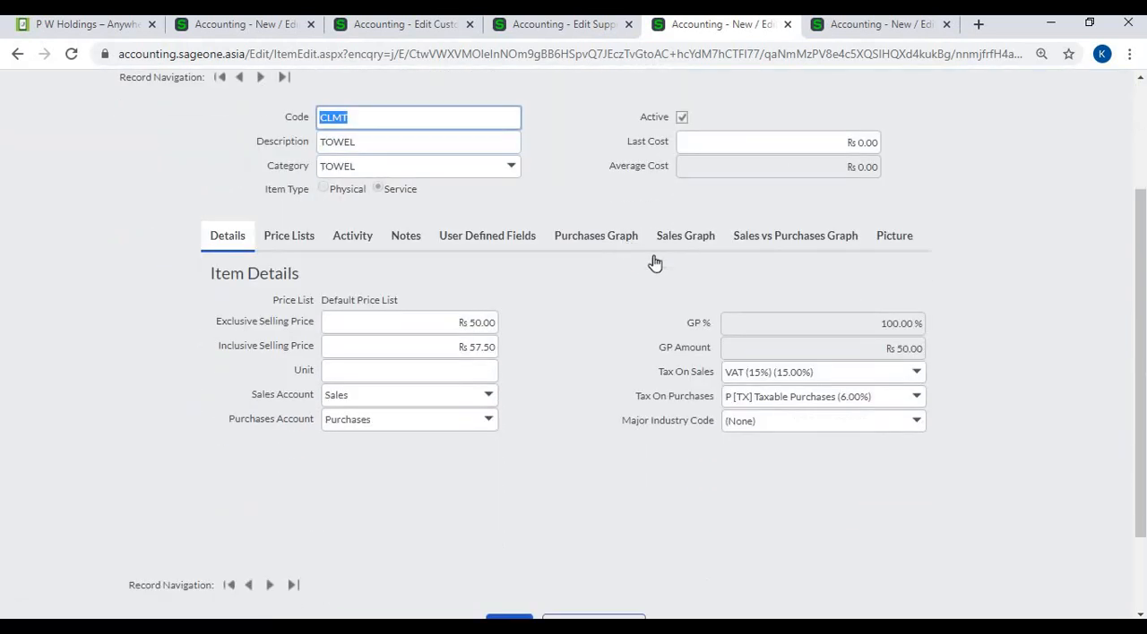
pyautogui.click(920, 374)
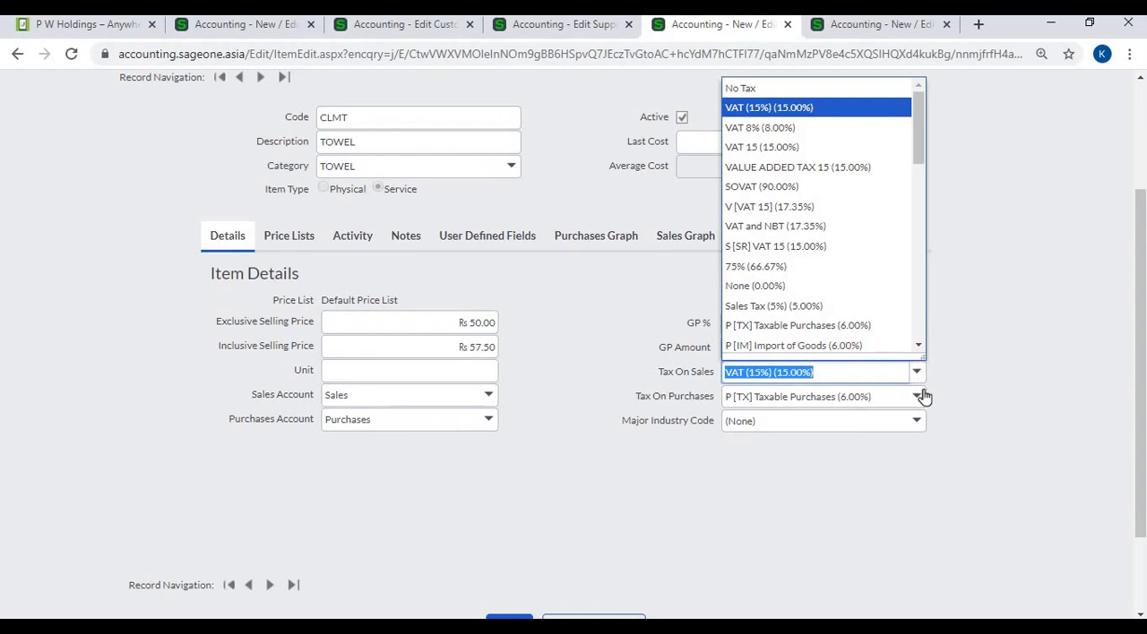
pyautogui.click(920, 397)
pyautogui.click(918, 400)
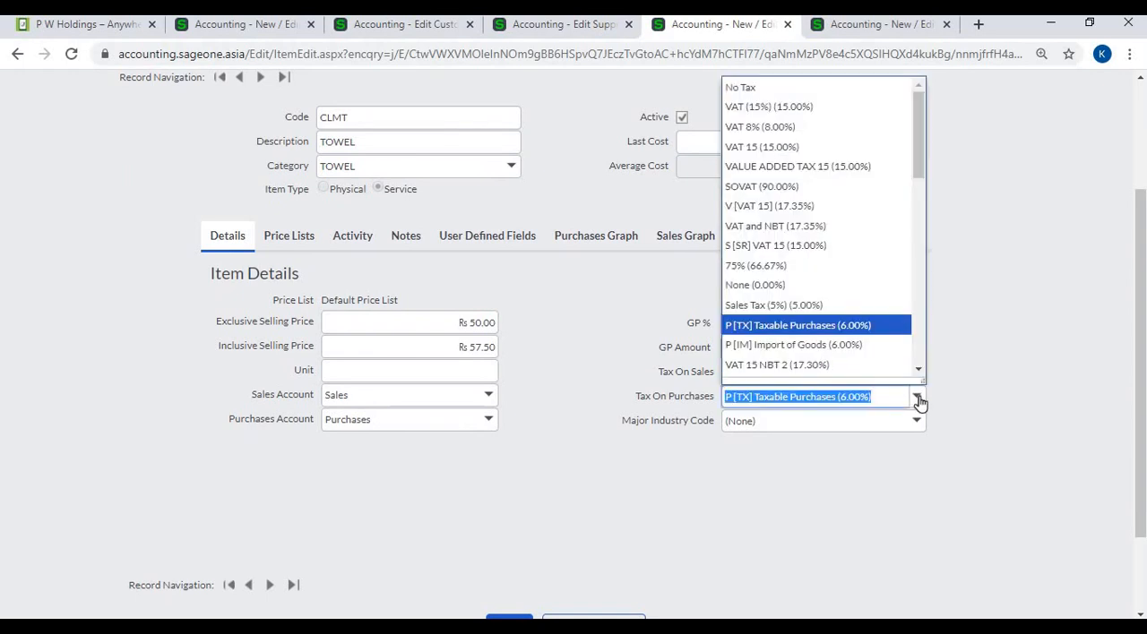
pyautogui.click(971, 345)
pyautogui.scroll(-1, 674, 515)
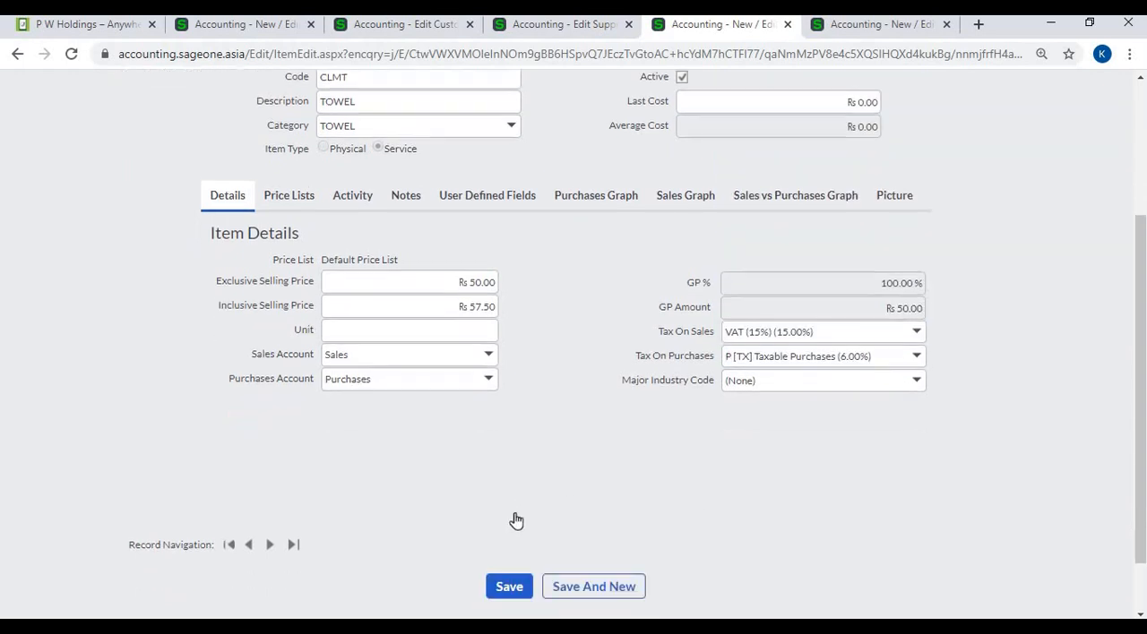
pyautogui.scroll(-1, 516, 521)
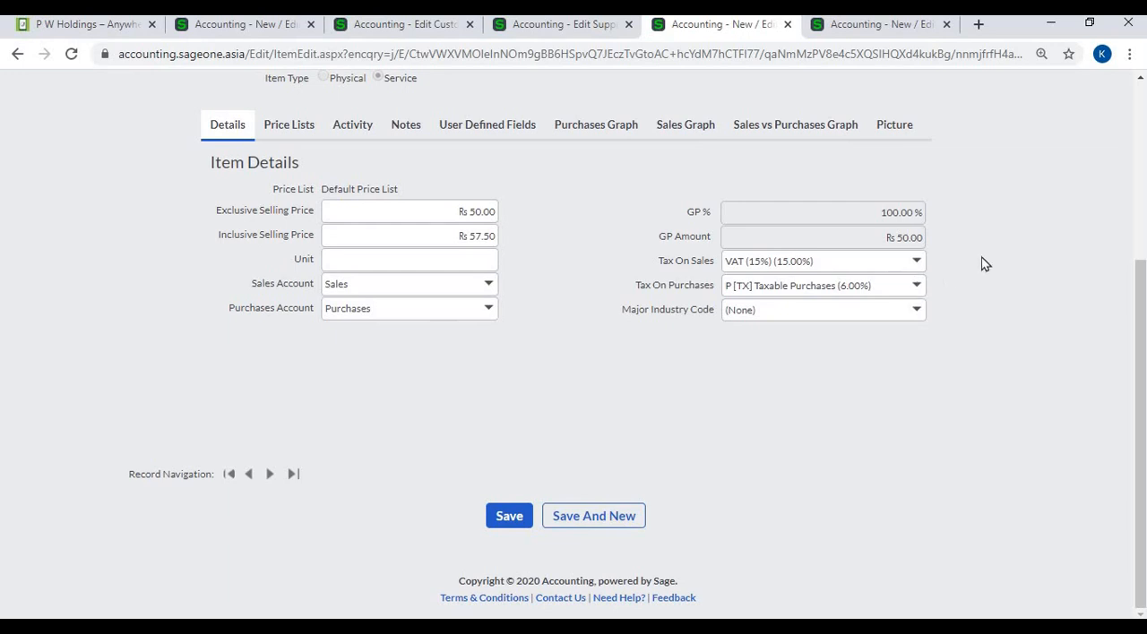
# - Switch to the 20130 Technical Labour account record and review its Default Tax Type choices
pyautogui.click(872, 34)
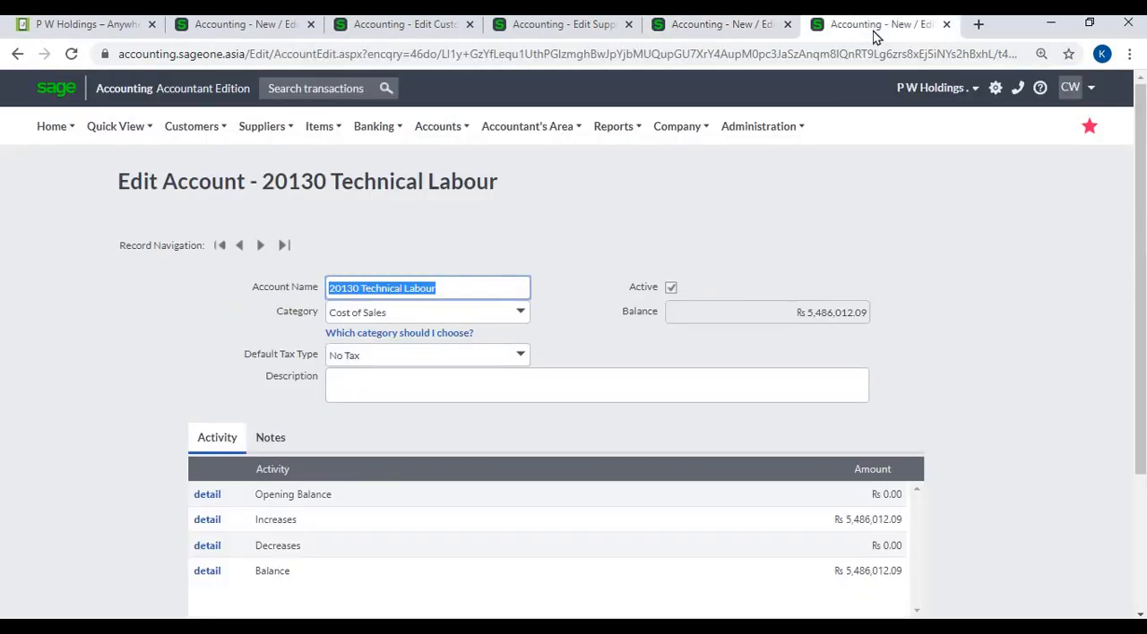
pyautogui.click(417, 130)
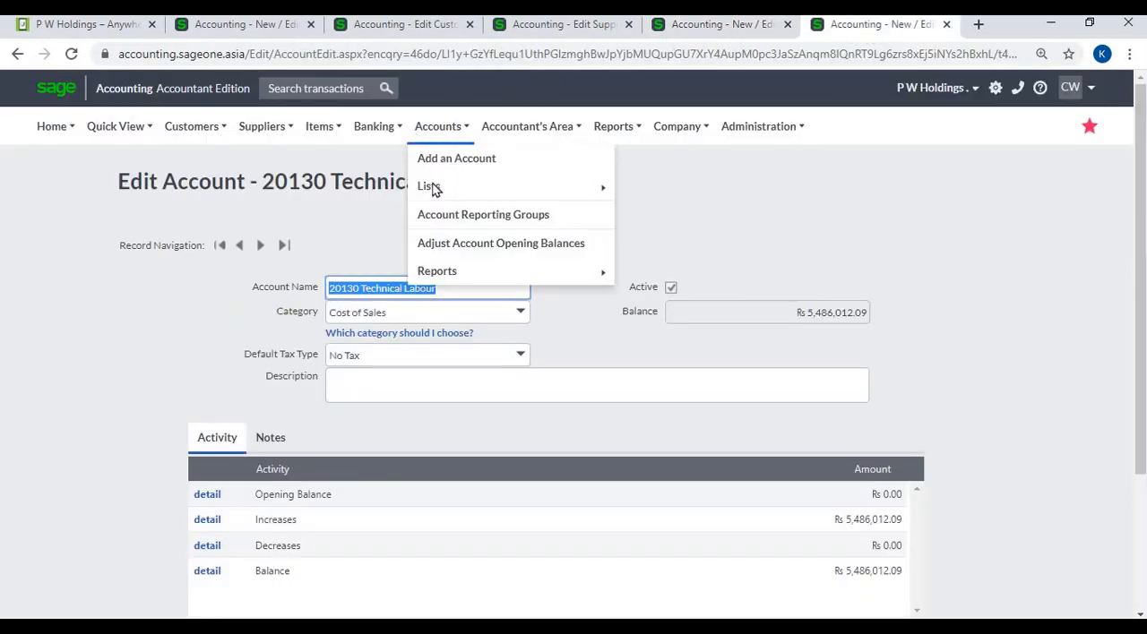
pyautogui.moveTo(436, 190)
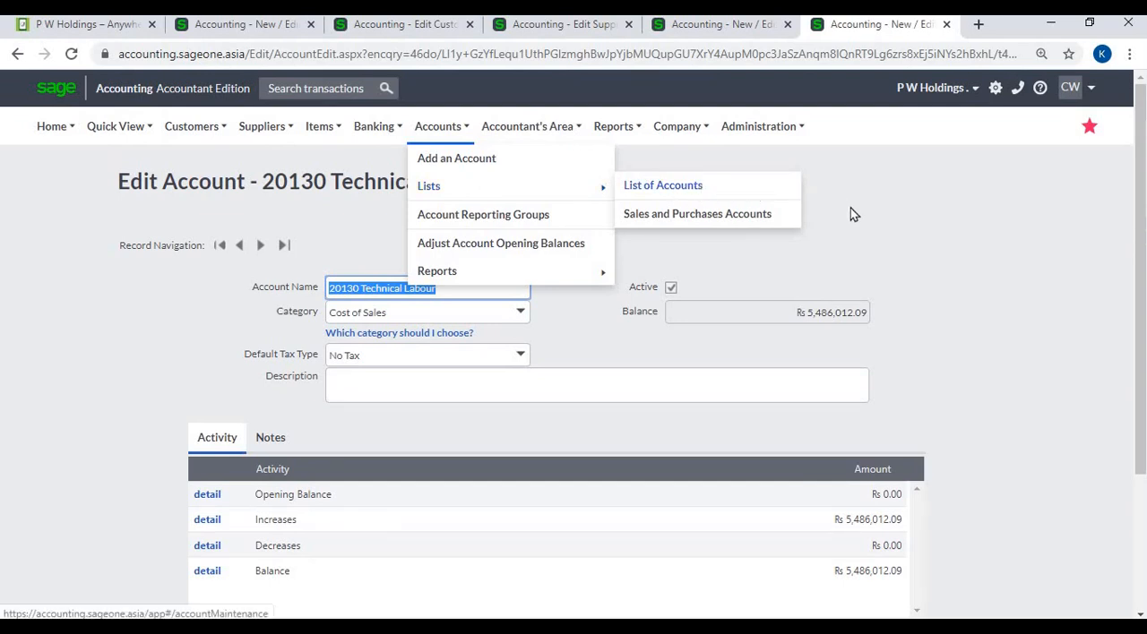
pyautogui.click(522, 356)
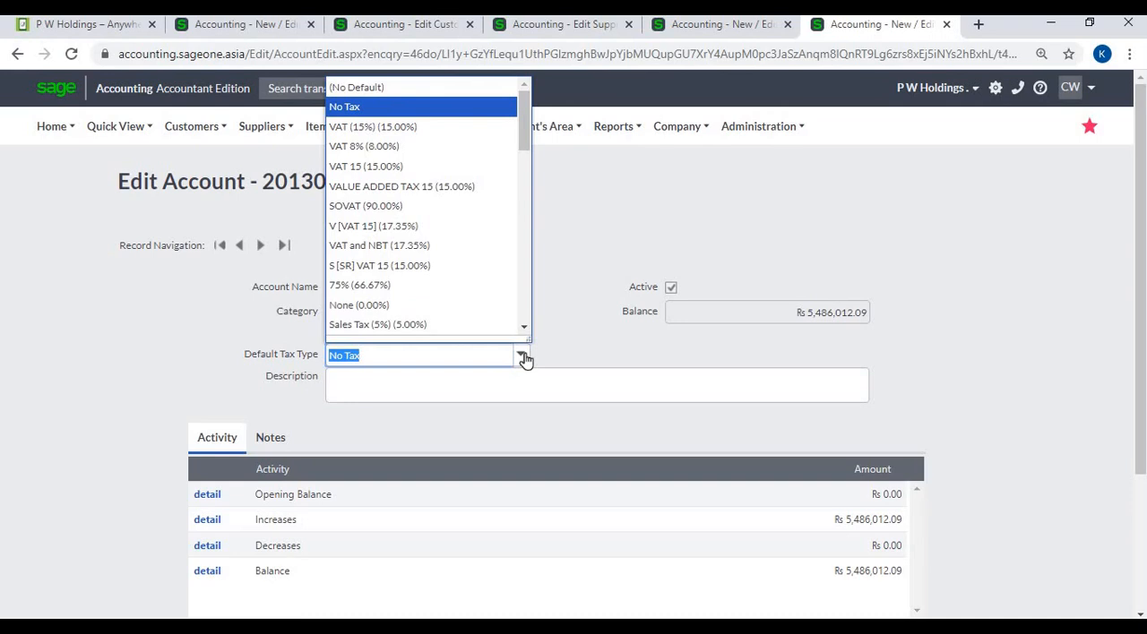
pyautogui.click(582, 363)
pyautogui.scroll(-3, 577, 369)
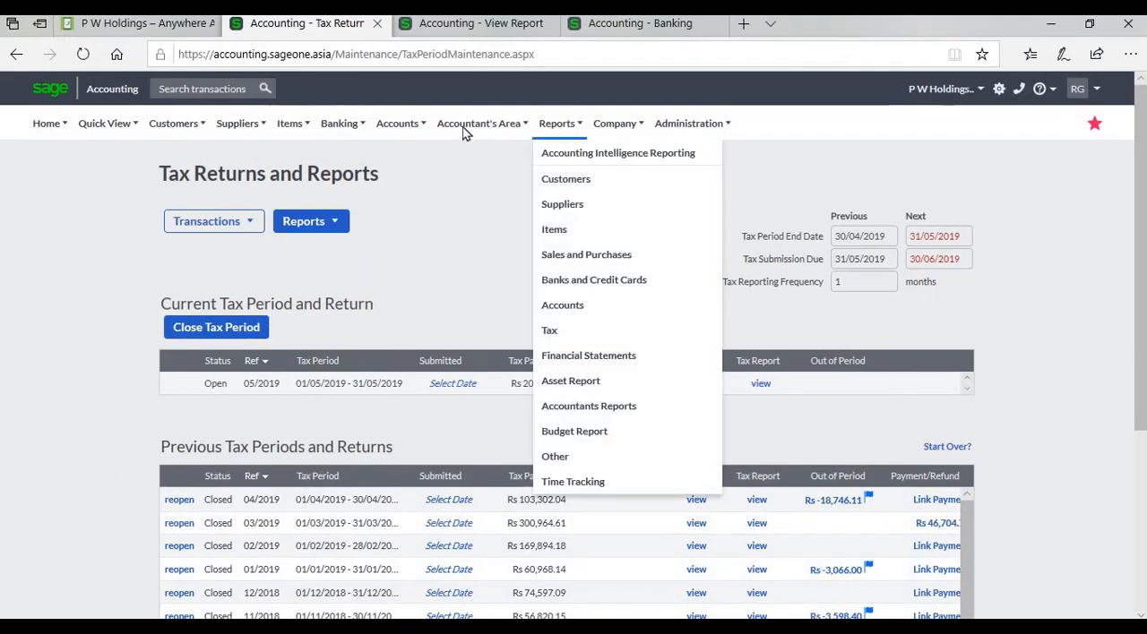
# - Check where Tax Returns and Reports is found in the Accountant's Area and review the current and previous tax periods
pyautogui.moveTo(466, 129)
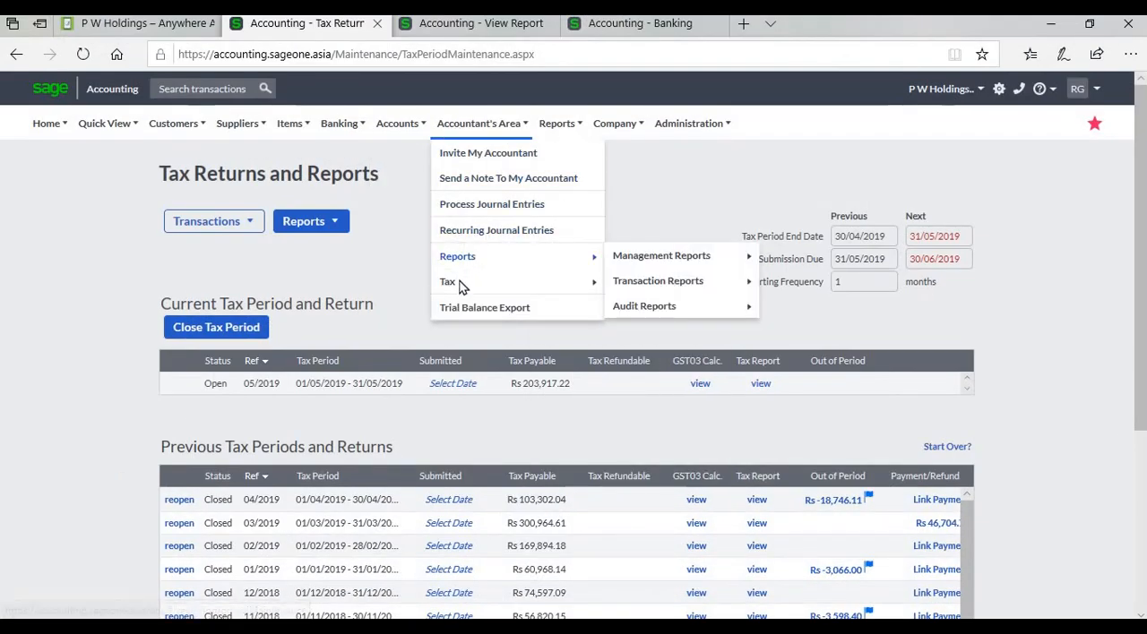
pyautogui.moveTo(466, 279)
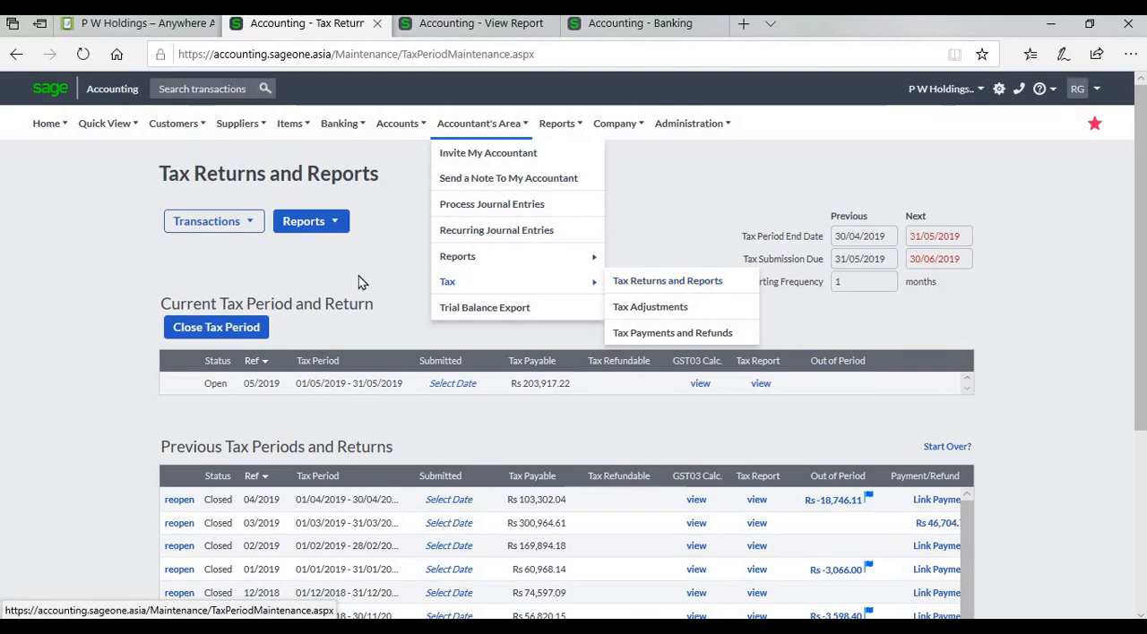
pyautogui.scroll(-3, 389, 267)
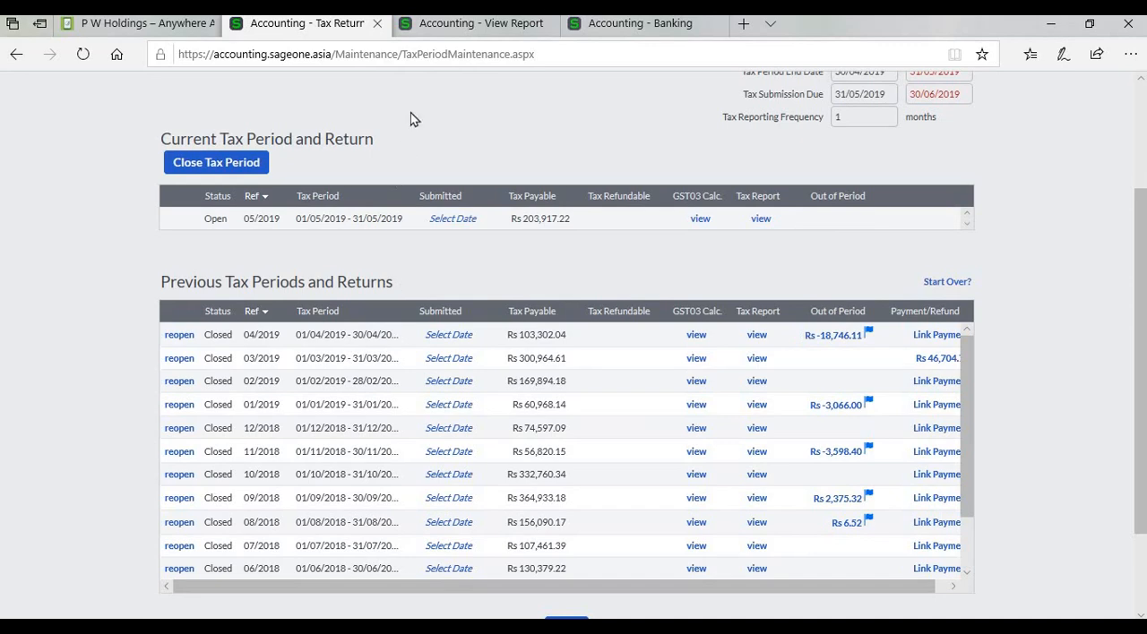
# - Review the 05/2019 Tax Report from the output tax entries through the Tax Summary, and return to the tax returns list
pyautogui.click(448, 27)
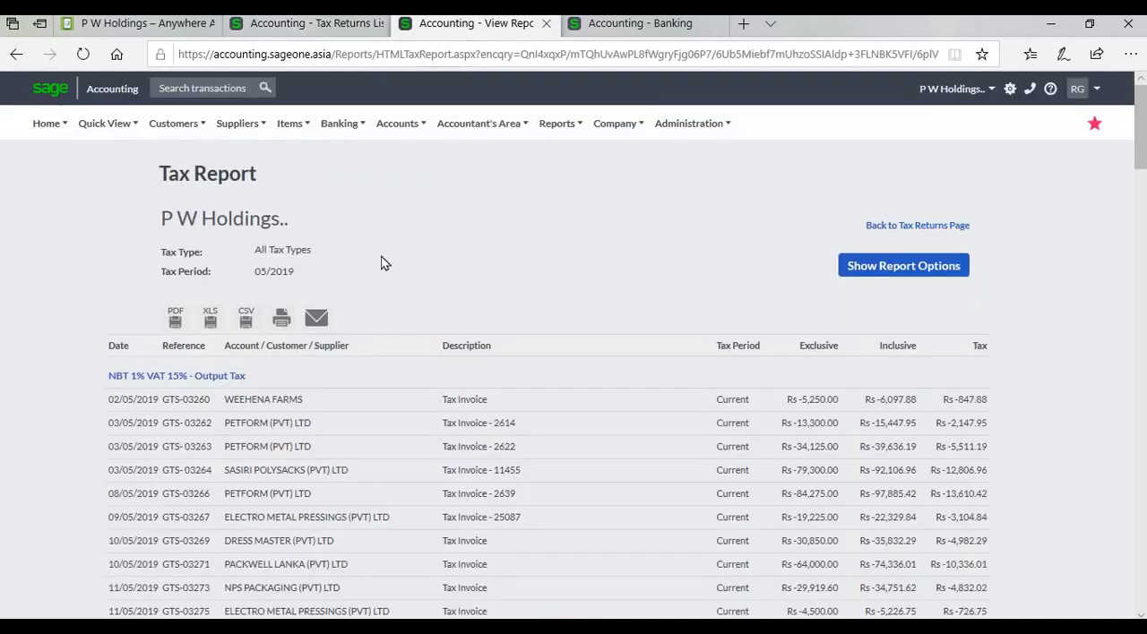
pyautogui.scroll(-10, 233, 403)
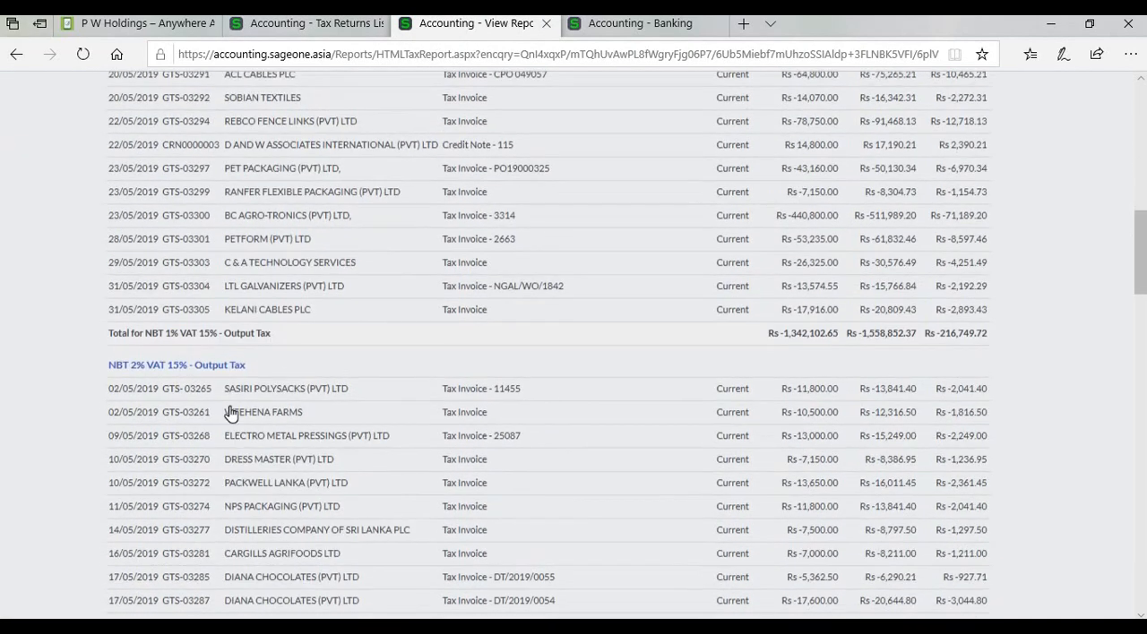
pyautogui.scroll(-20, 230, 412)
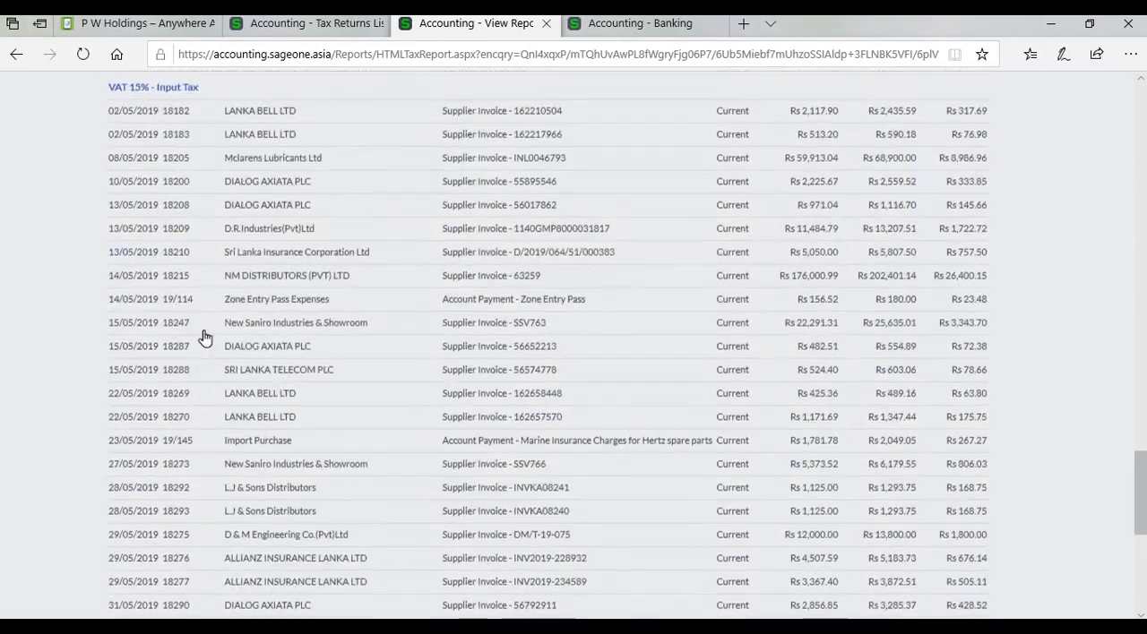
pyautogui.scroll(-6, 207, 300)
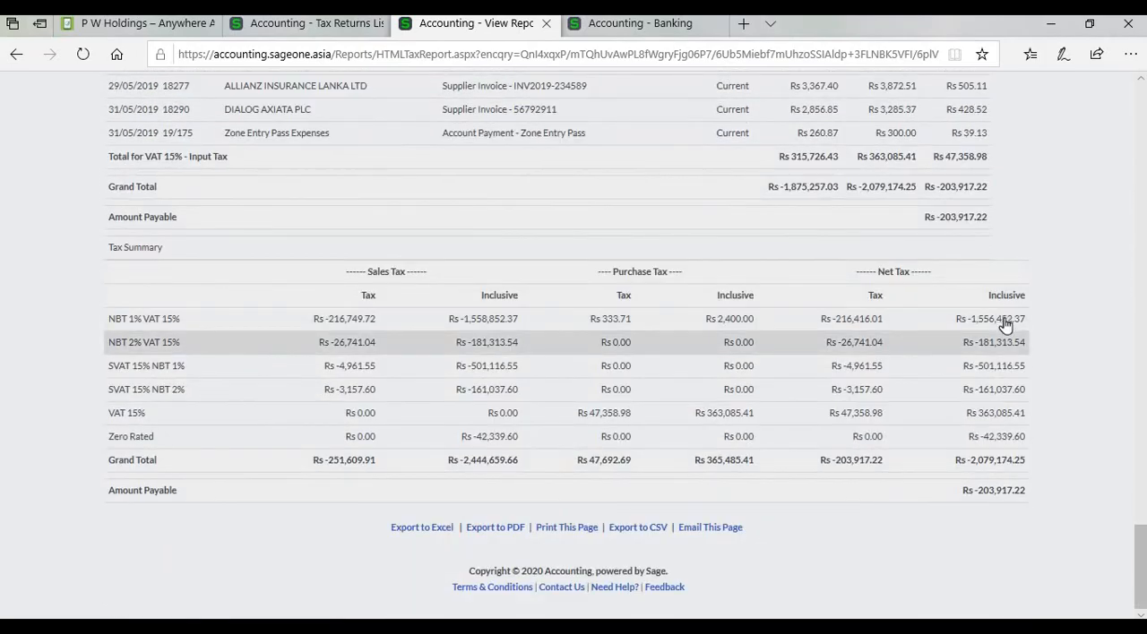
pyautogui.scroll(8, 1121, 308)
pyautogui.scroll(20, 1121, 308)
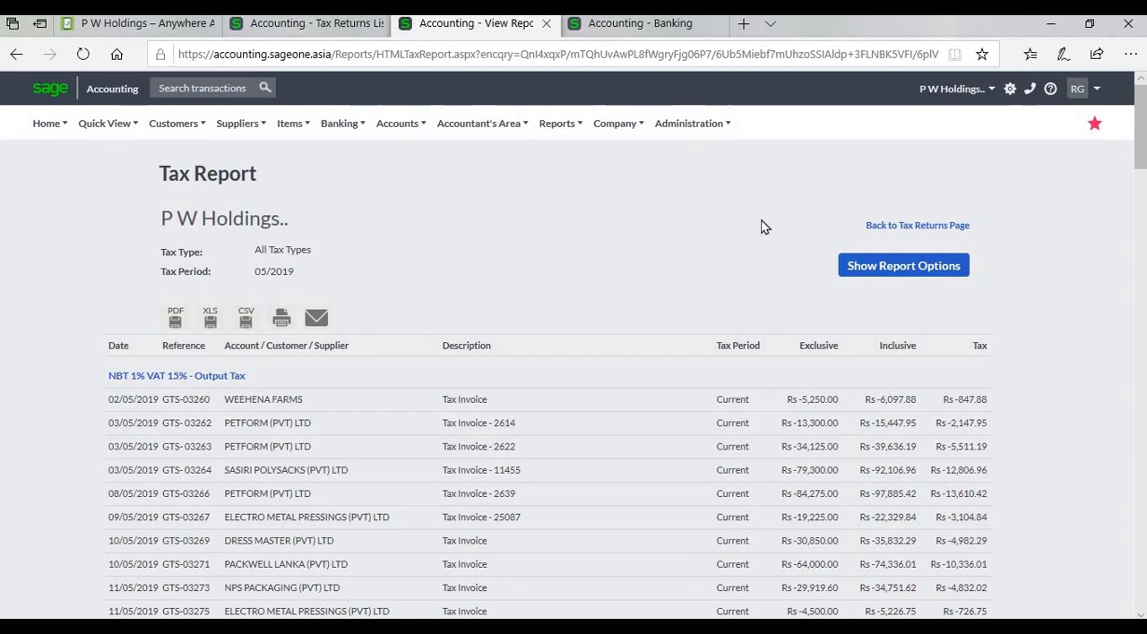
pyautogui.click(309, 25)
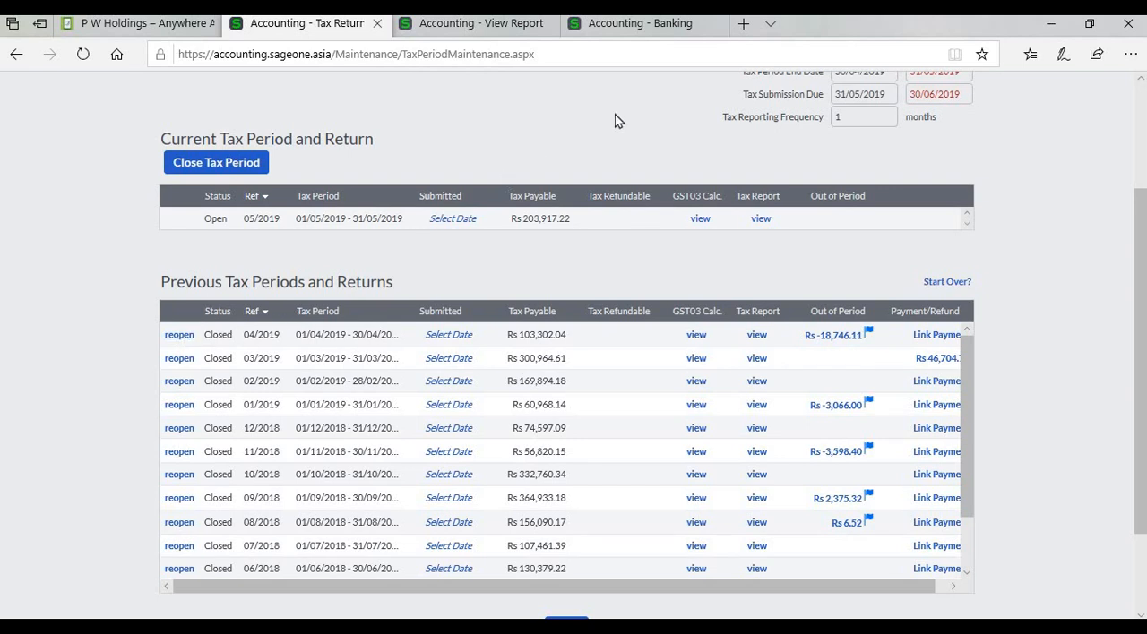
# - Switch to the Banking page and review the payee, description and Type choices of the first new transaction line
pyautogui.click(645, 27)
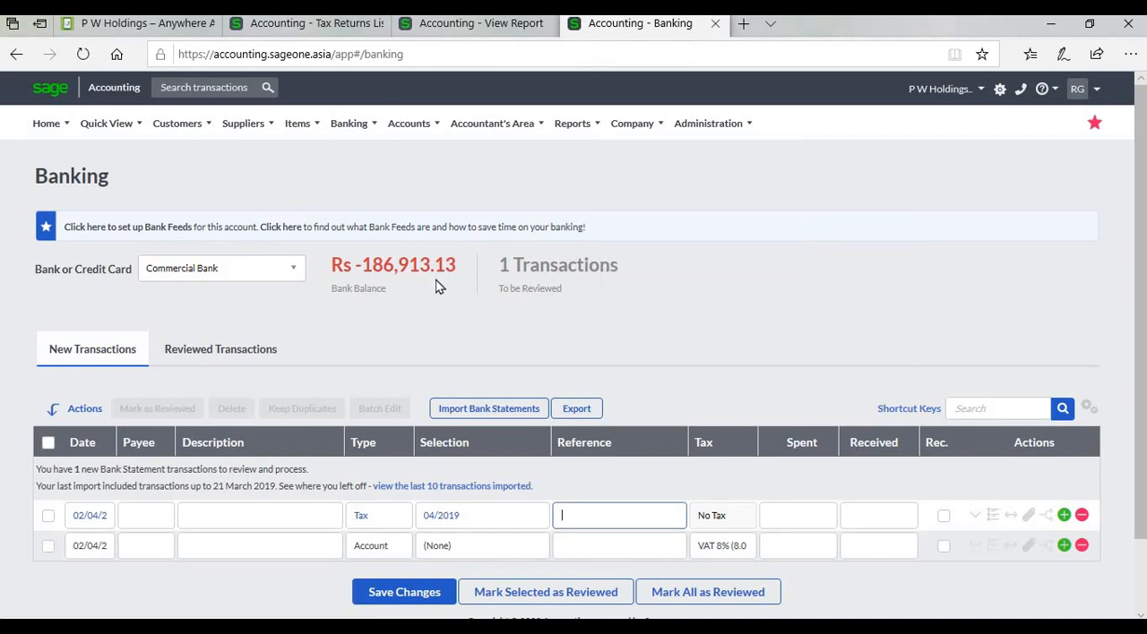
pyautogui.moveTo(351, 126)
pyautogui.moveTo(360, 211)
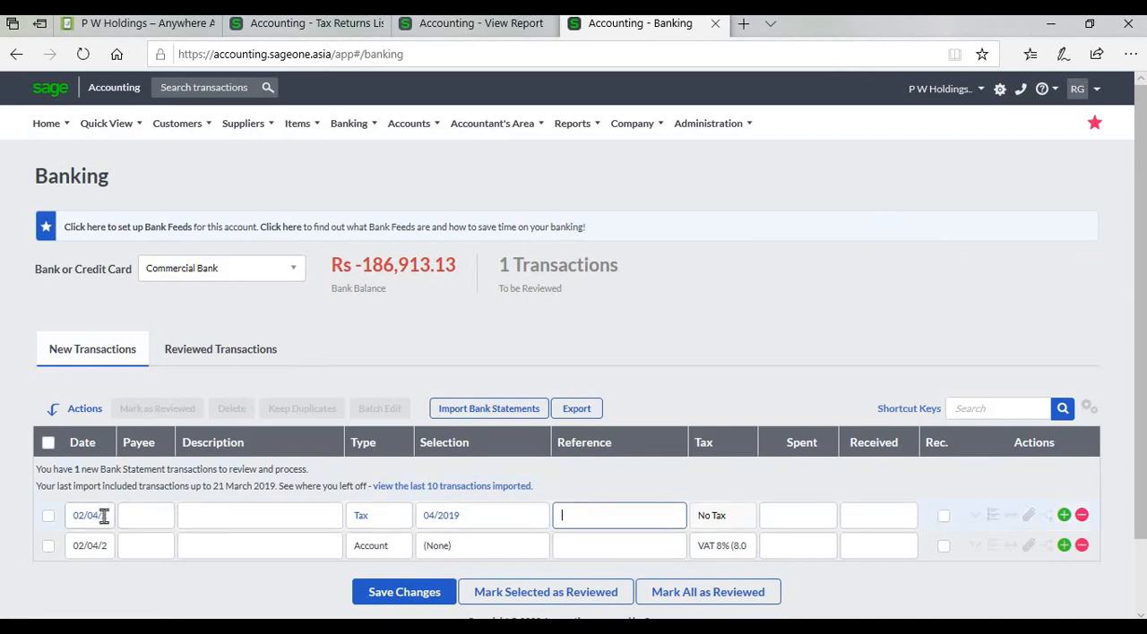
pyautogui.click(150, 524)
pyautogui.click(262, 528)
pyautogui.click(409, 524)
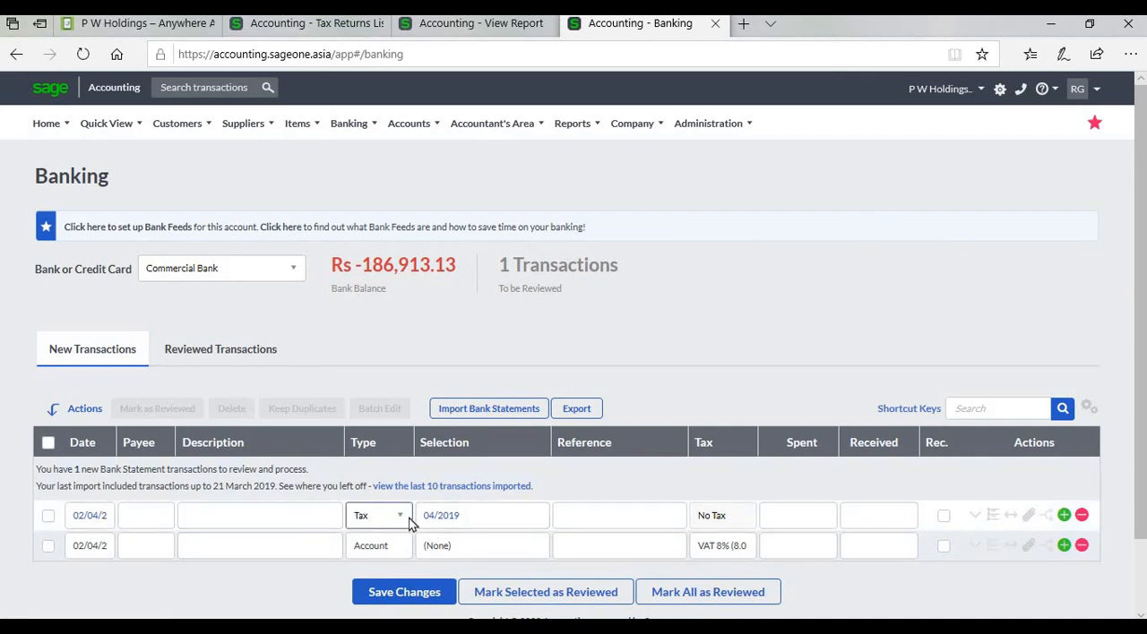
pyautogui.click(410, 521)
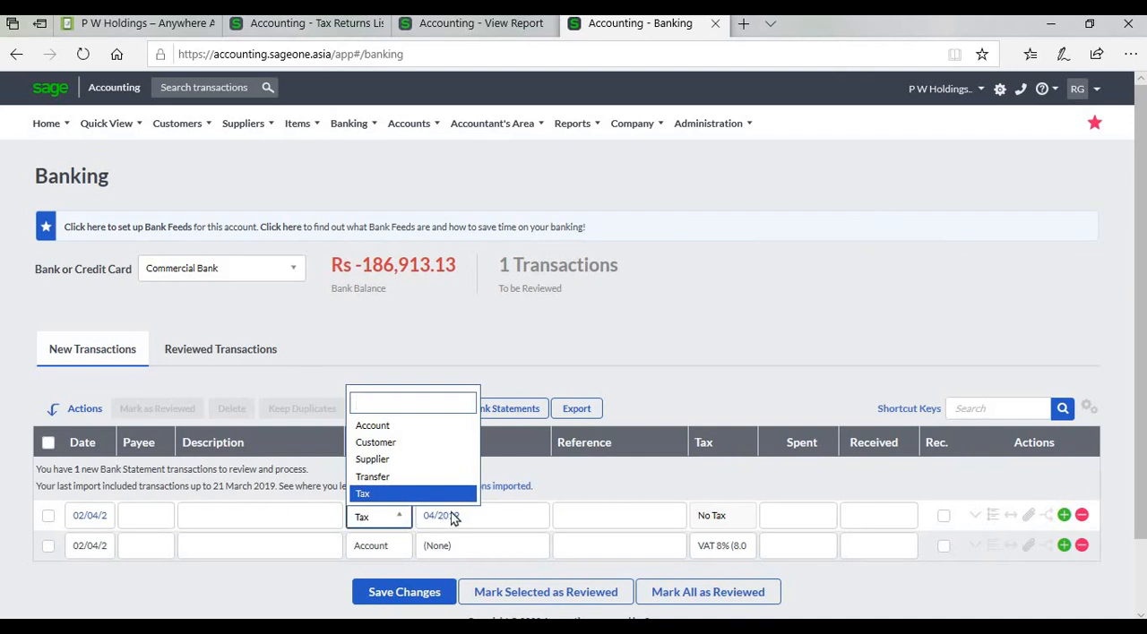
# - Check the tax period selection, Reference and Spent fields of the Tax transaction line
pyautogui.click(529, 521)
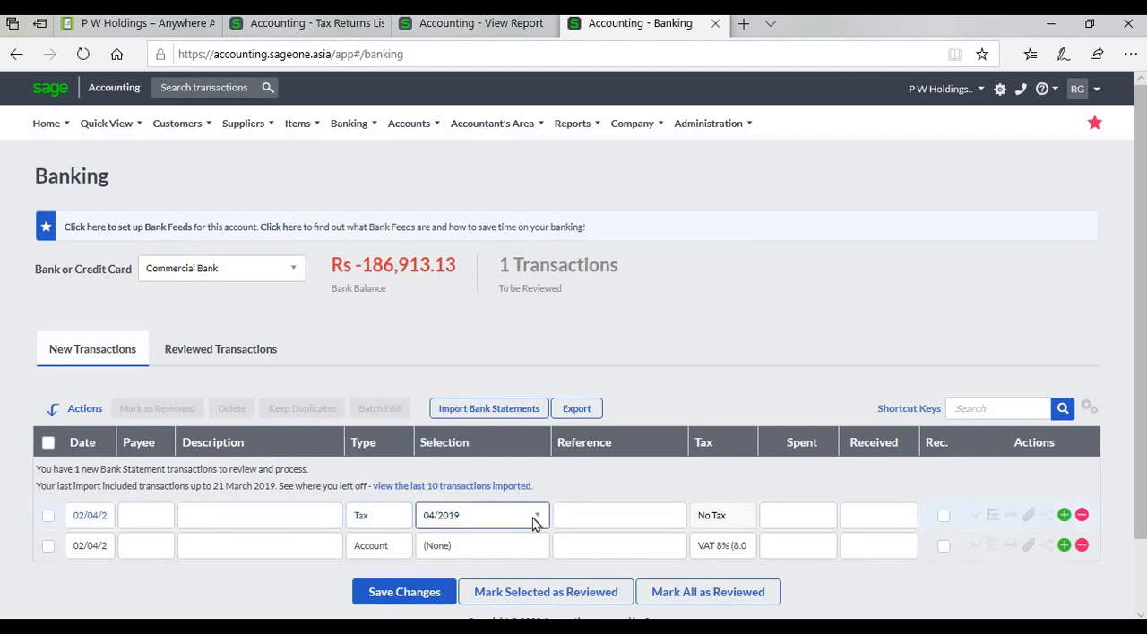
pyautogui.click(534, 521)
pyautogui.click(613, 524)
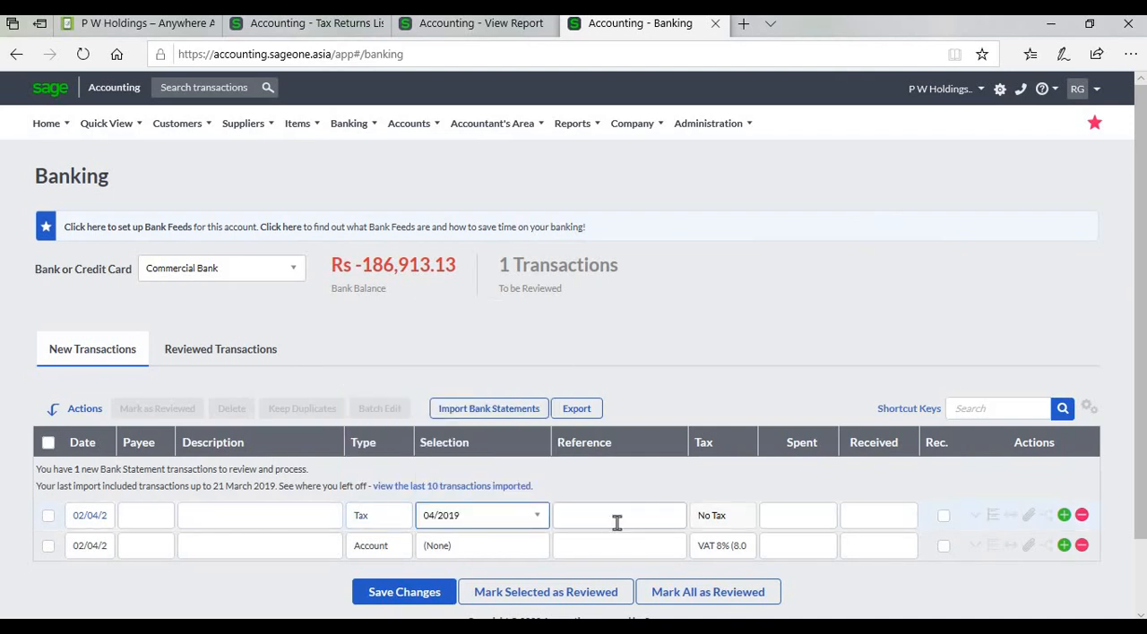
pyautogui.click(822, 518)
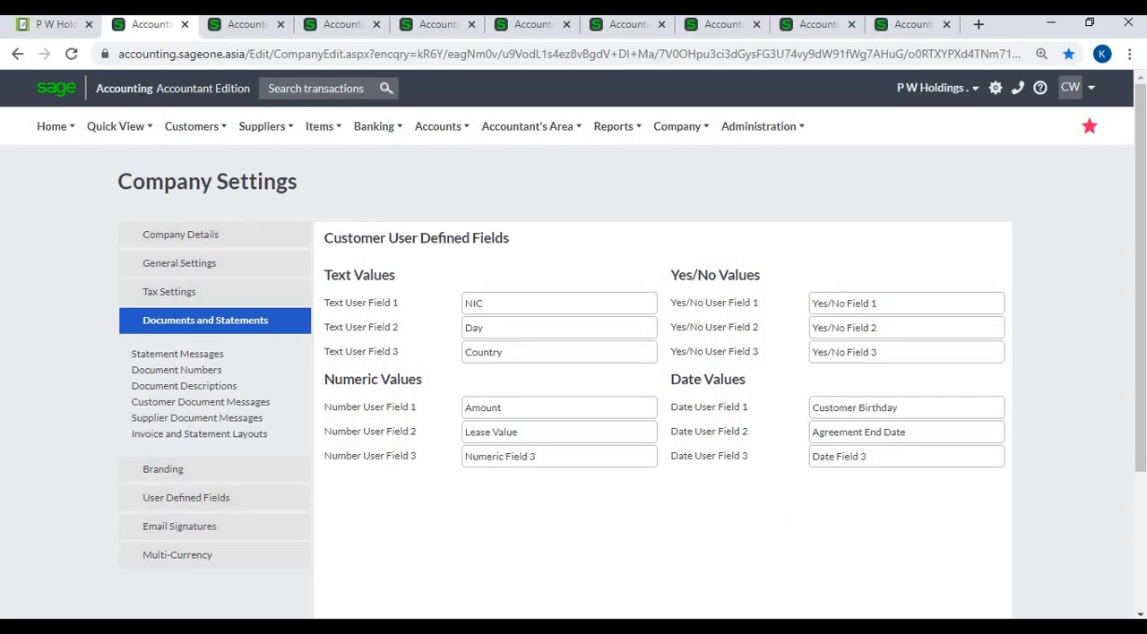
# - Review the Statement Messages and Document Numbers in Company Settings, comparing the numbering with the Document No. on the customer invoice form
pyautogui.click(177, 354)
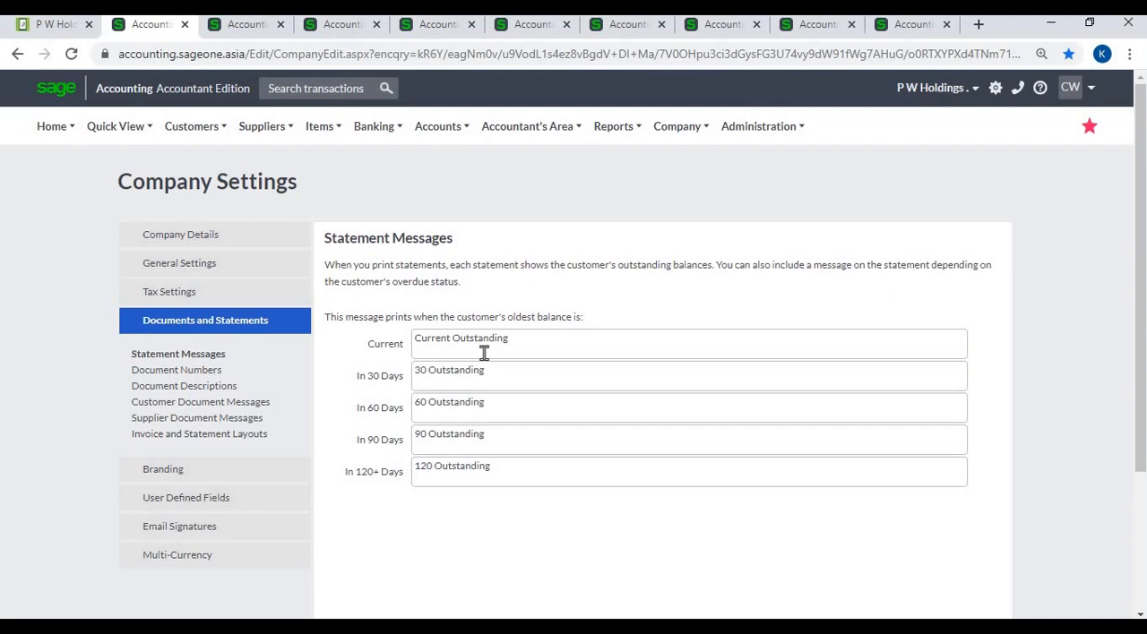
pyautogui.click(208, 373)
pyautogui.click(801, 293)
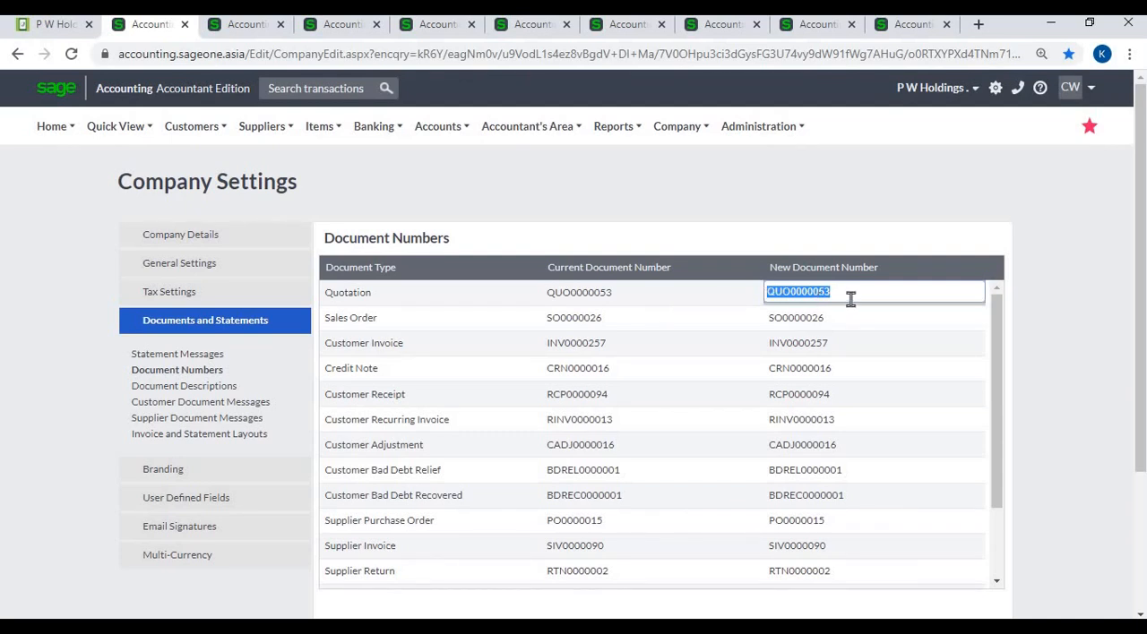
pyautogui.click(846, 345)
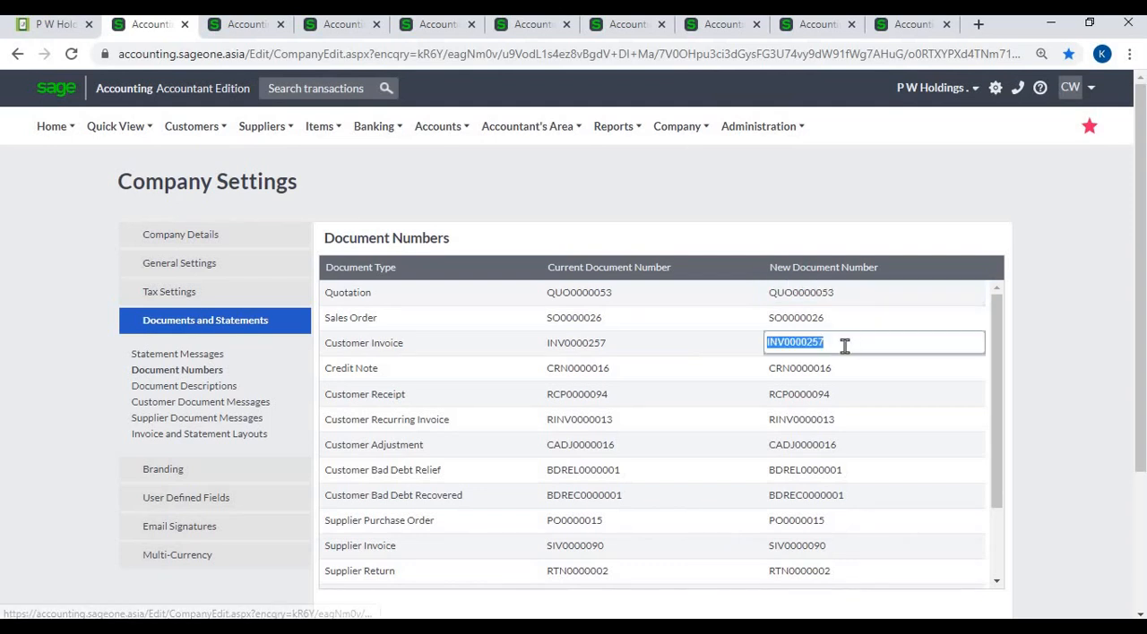
pyautogui.click(241, 27)
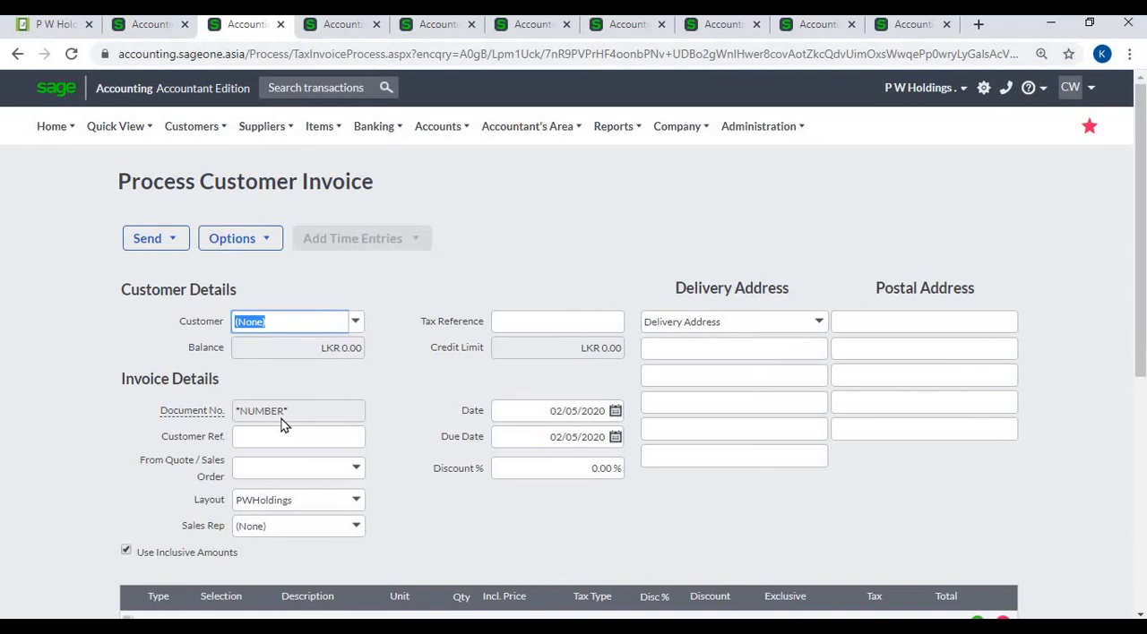
pyautogui.click(139, 26)
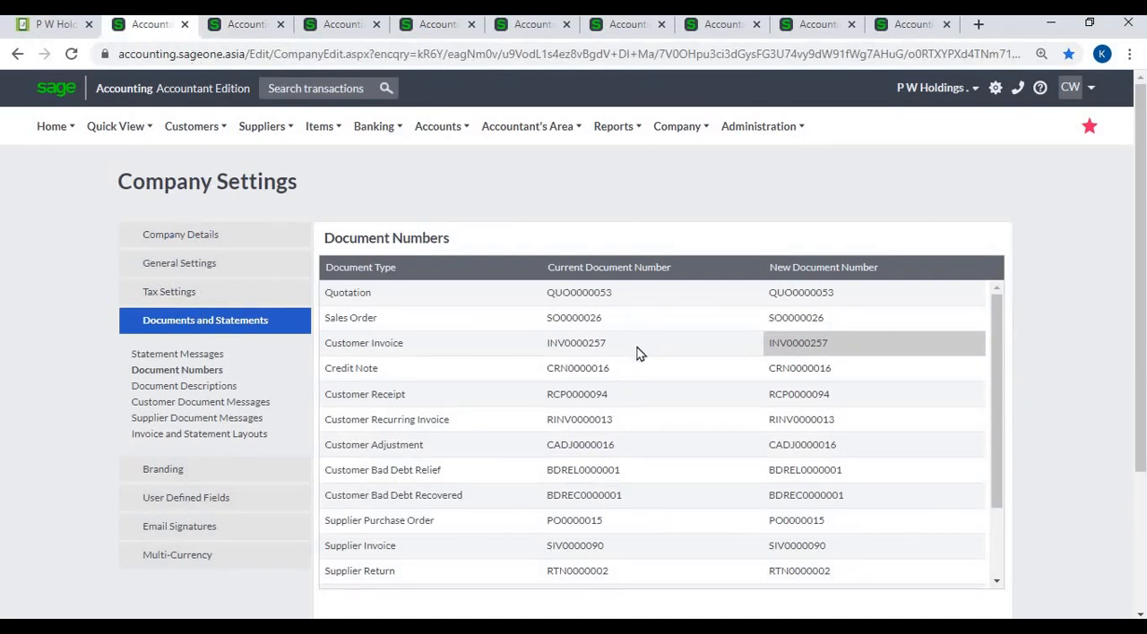
# - Review the Original Name and Copy Name of the Customer Invoice in the Document Descriptions
pyautogui.click(184, 386)
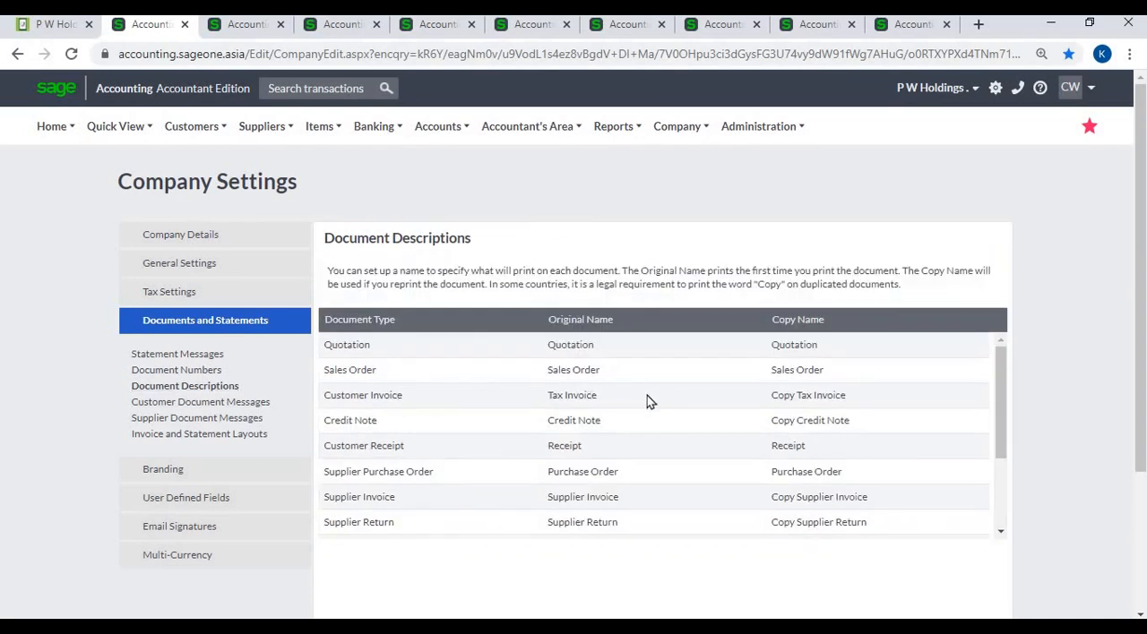
pyautogui.click(647, 395)
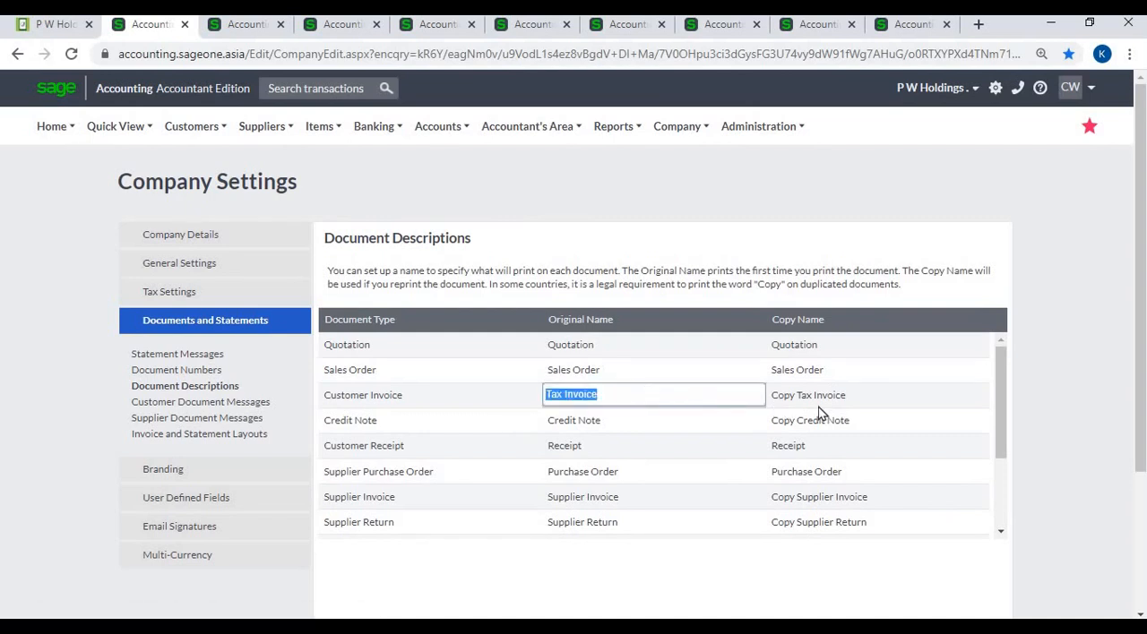
pyautogui.click(894, 396)
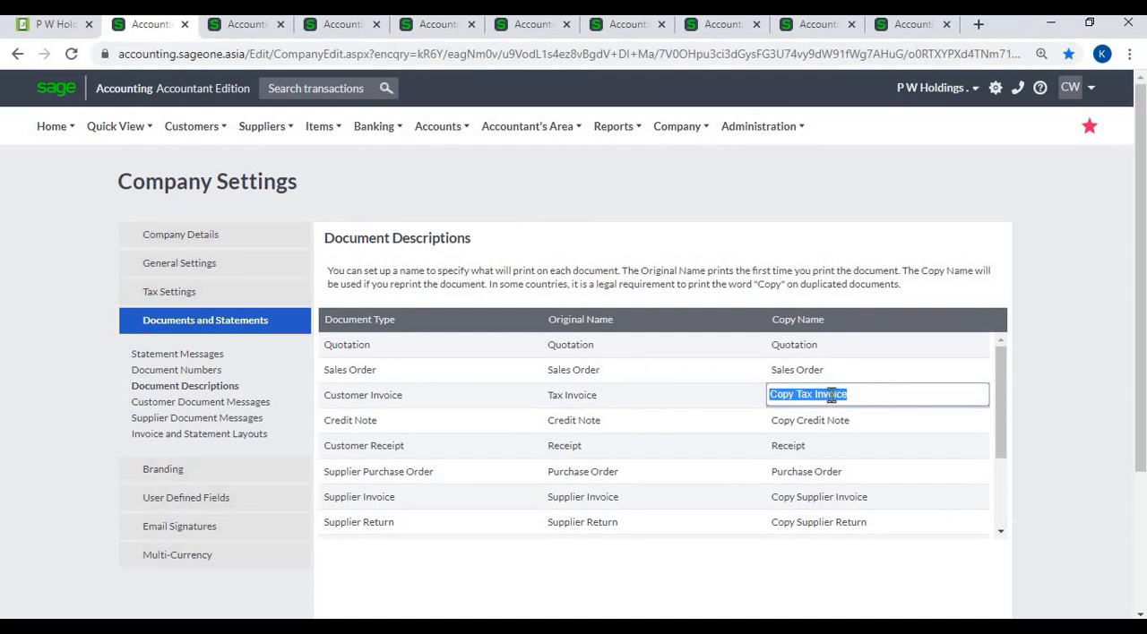
# - Review the Customer Invoice default message in Customer Document Messages and its matching Message field on the customer invoice form
pyautogui.click(223, 402)
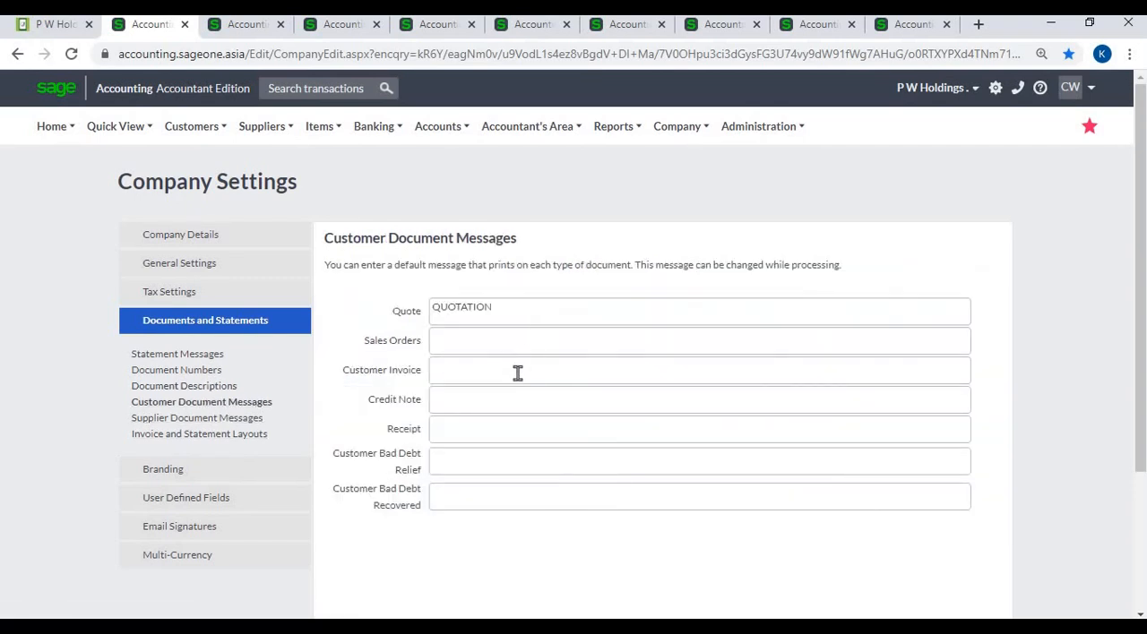
pyautogui.click(518, 374)
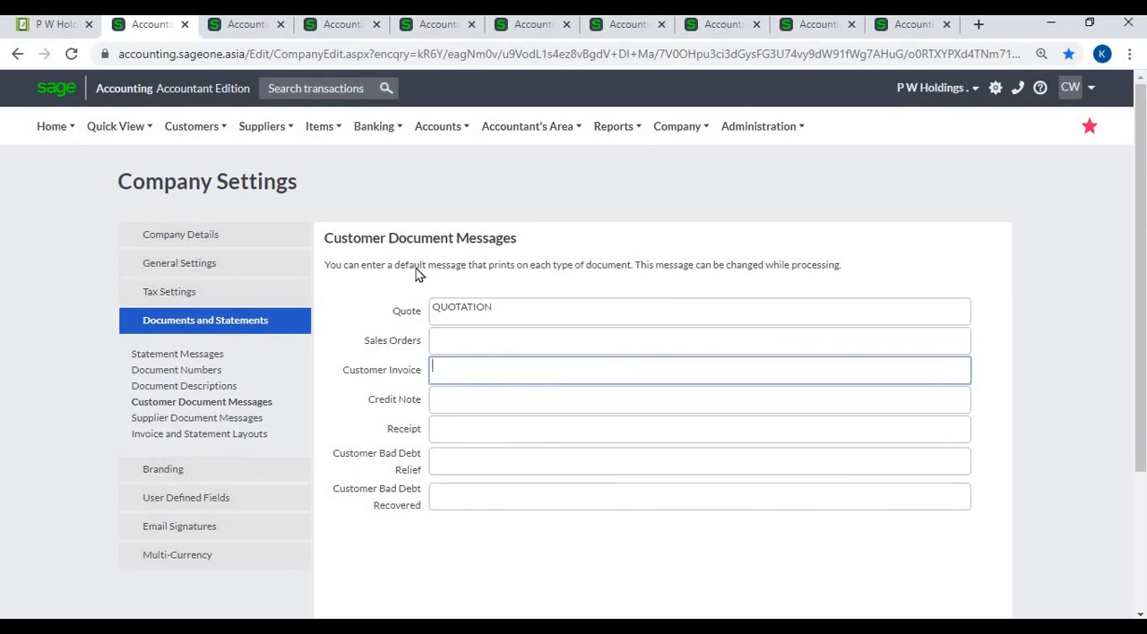
pyautogui.hotkey('ctrl', 'Tab')
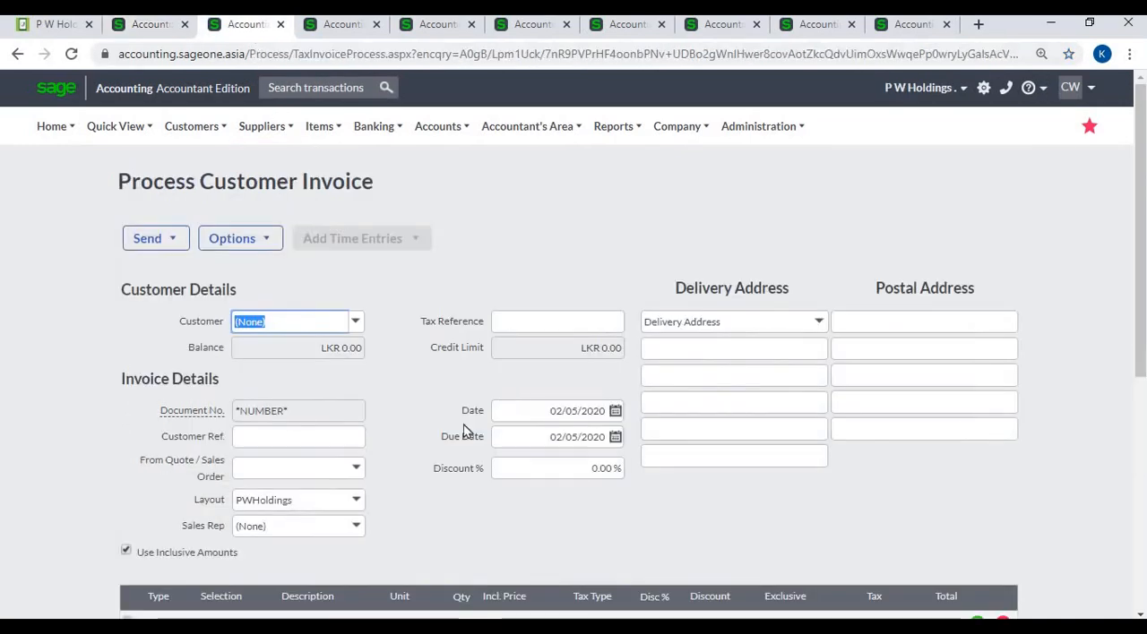
pyautogui.scroll(-3, 312, 443)
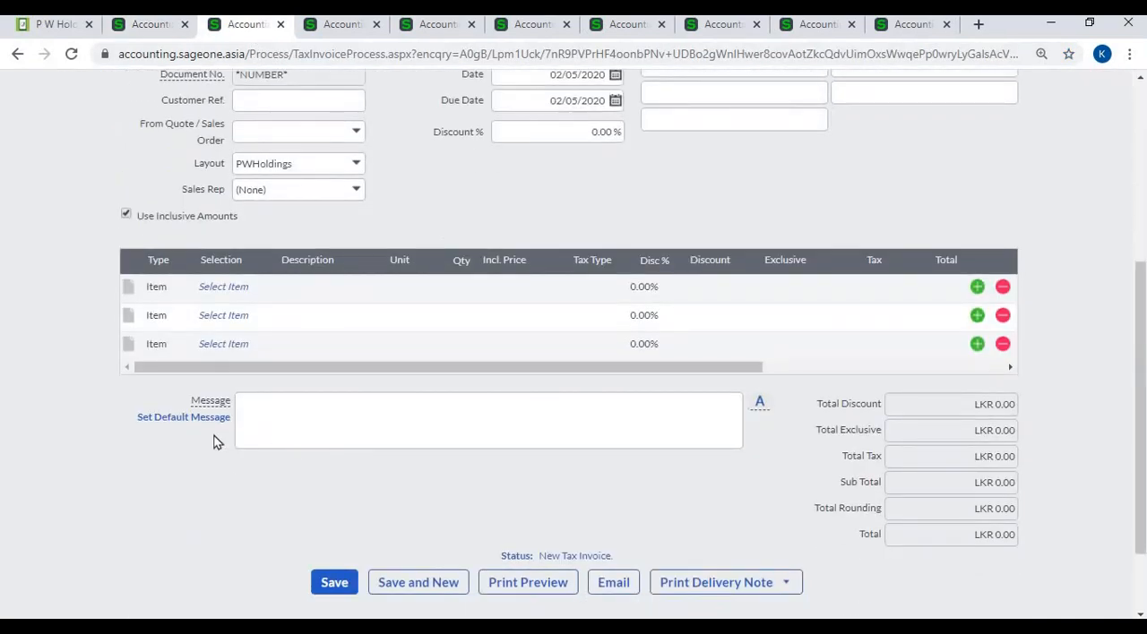
pyautogui.click(380, 415)
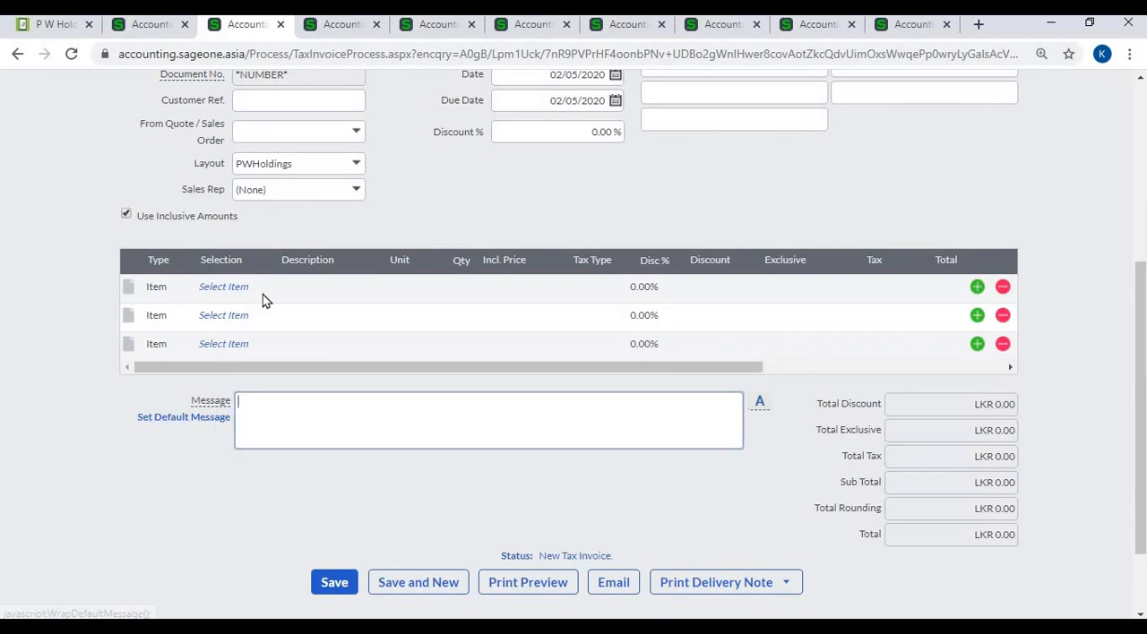
pyautogui.click(158, 37)
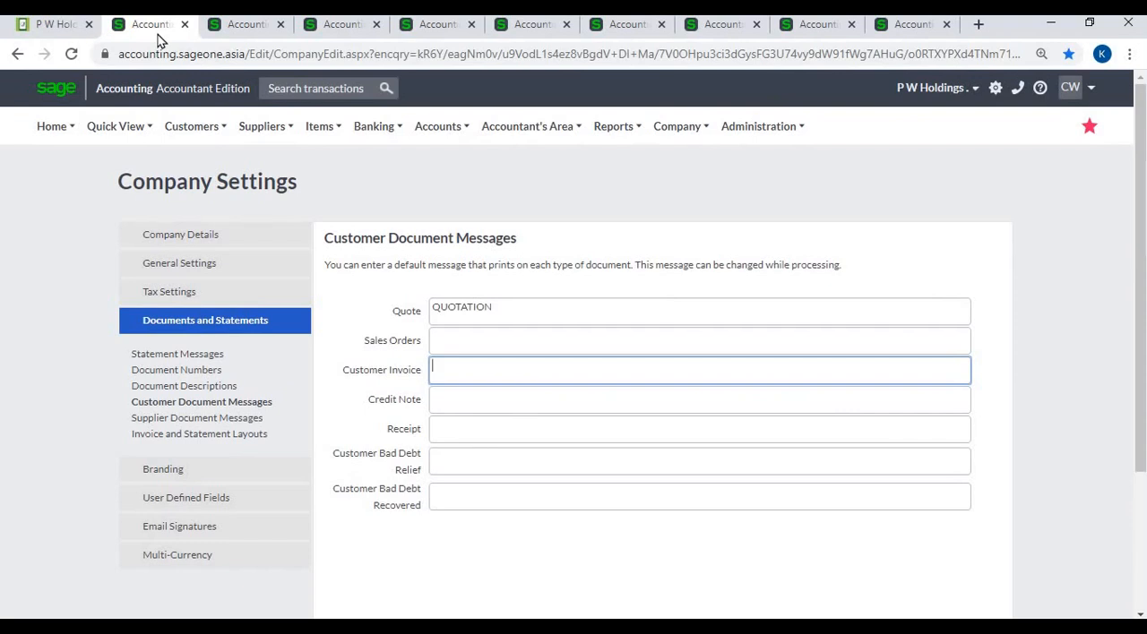
# - Review the Supplier Document Messages and the layout selected for the Tax Invoice under Invoice and Statement Layouts
pyautogui.click(190, 421)
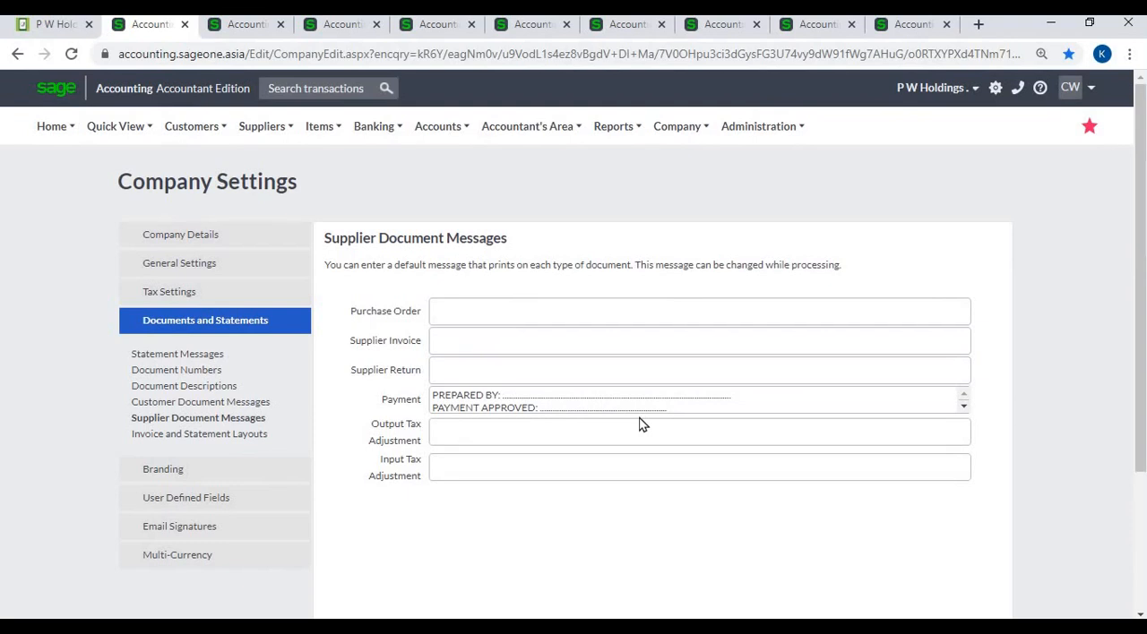
pyautogui.click(241, 437)
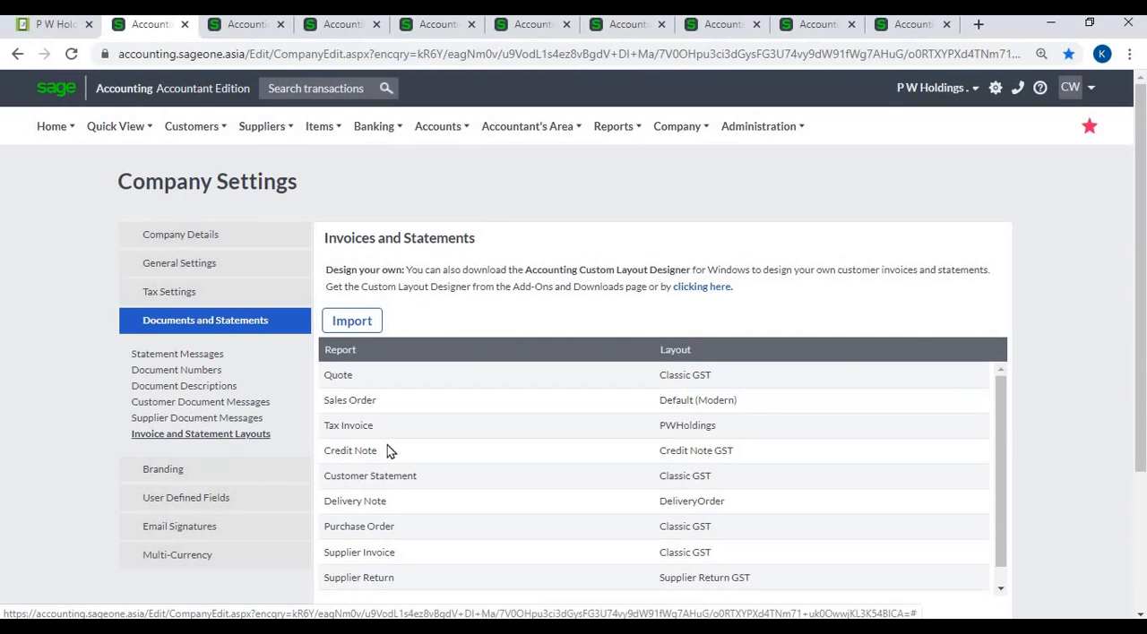
pyautogui.click(832, 427)
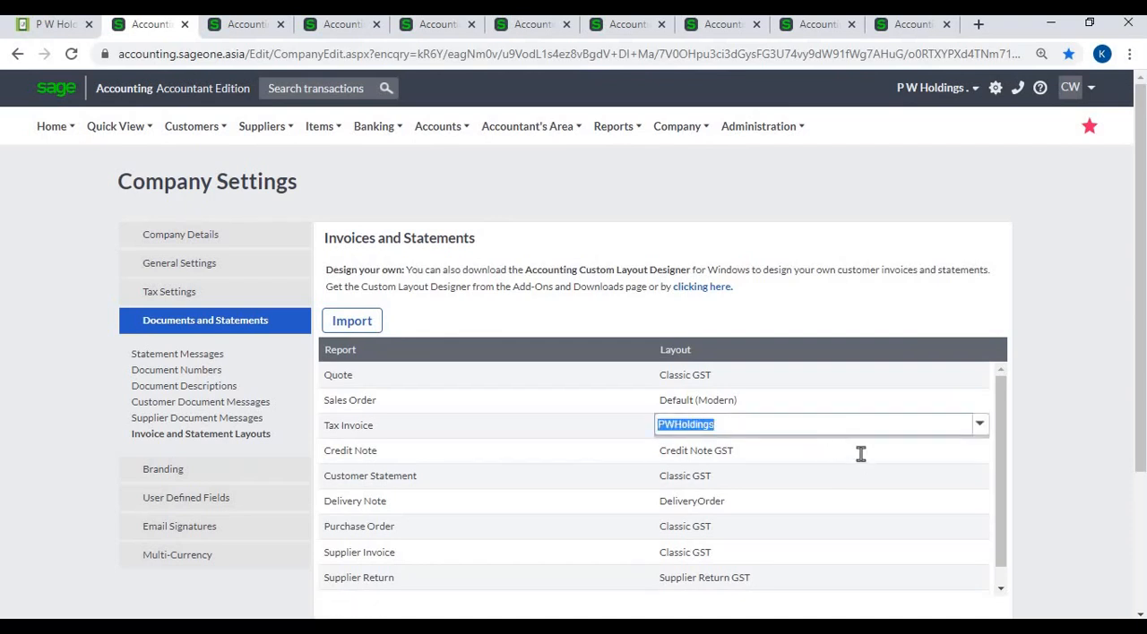
pyautogui.click(860, 453)
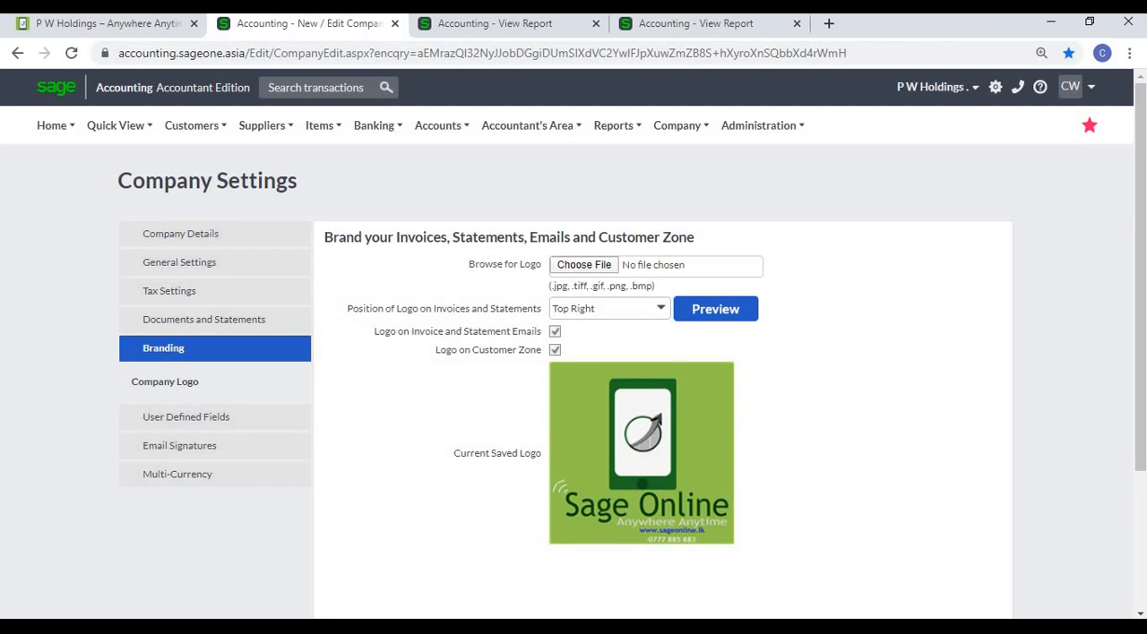
# - Compare the logo placement on the invoice and purchase order reports with the Branding settings
pyautogui.click(524, 23)
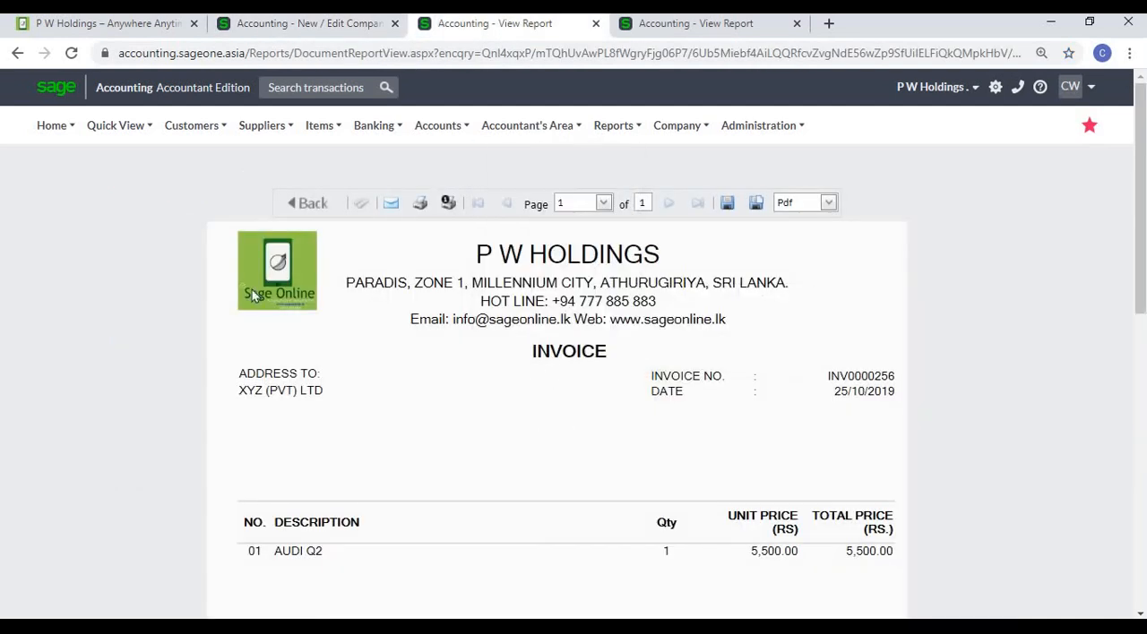
pyautogui.click(768, 34)
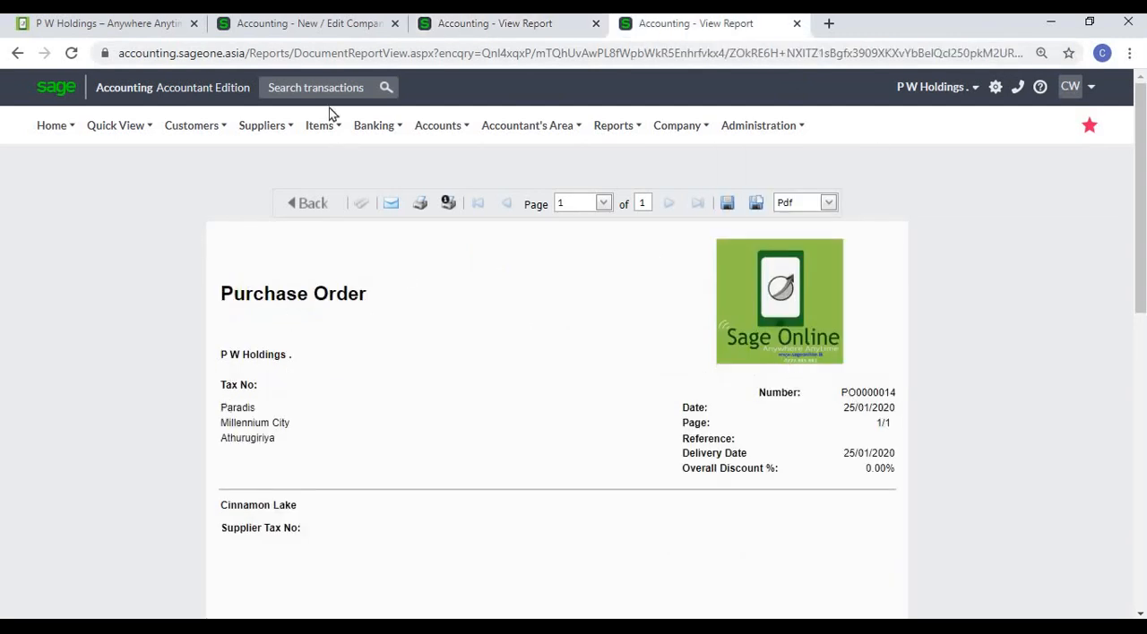
pyautogui.click(337, 32)
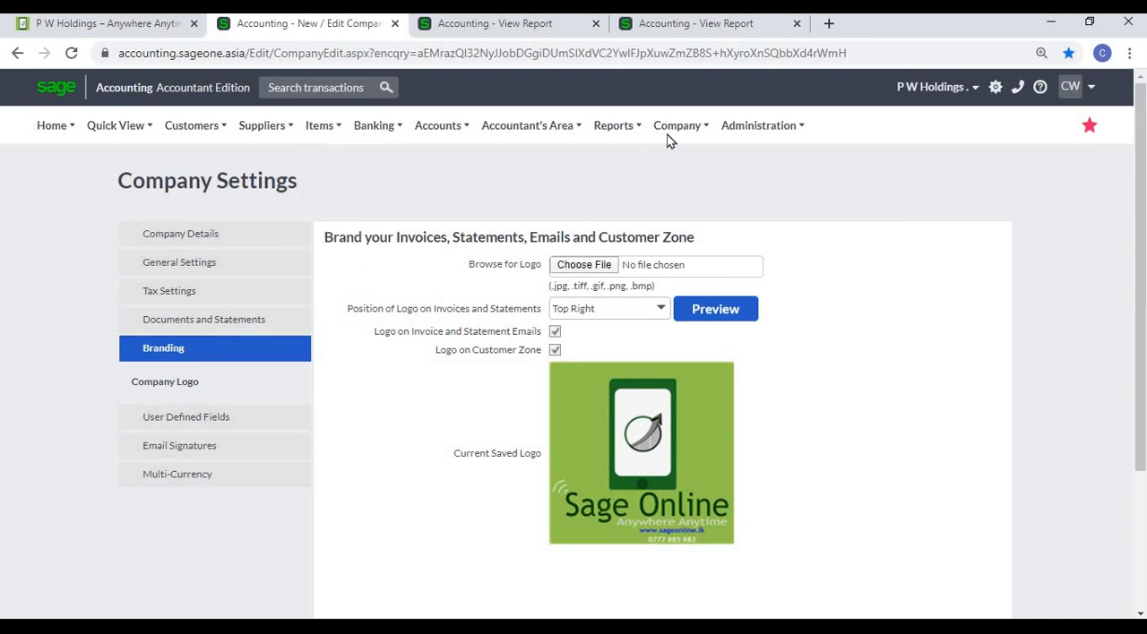
# - Look at the file selection for the company logo and preview the logo on the sample tax invoice
pyautogui.moveTo(673, 130)
pyautogui.click(587, 271)
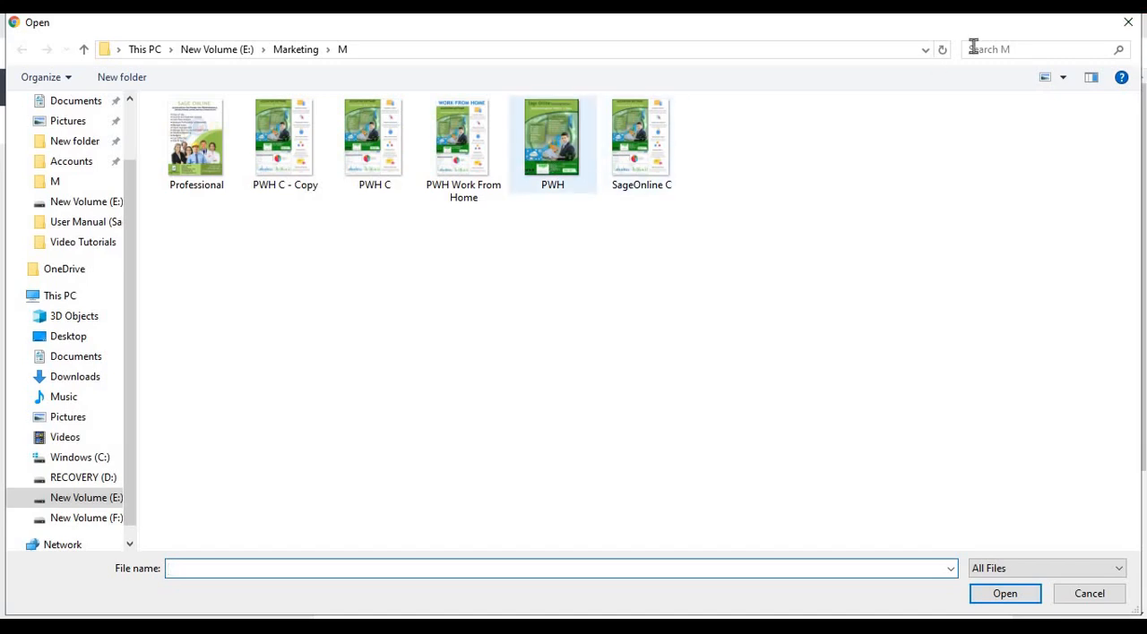
pyautogui.click(1126, 21)
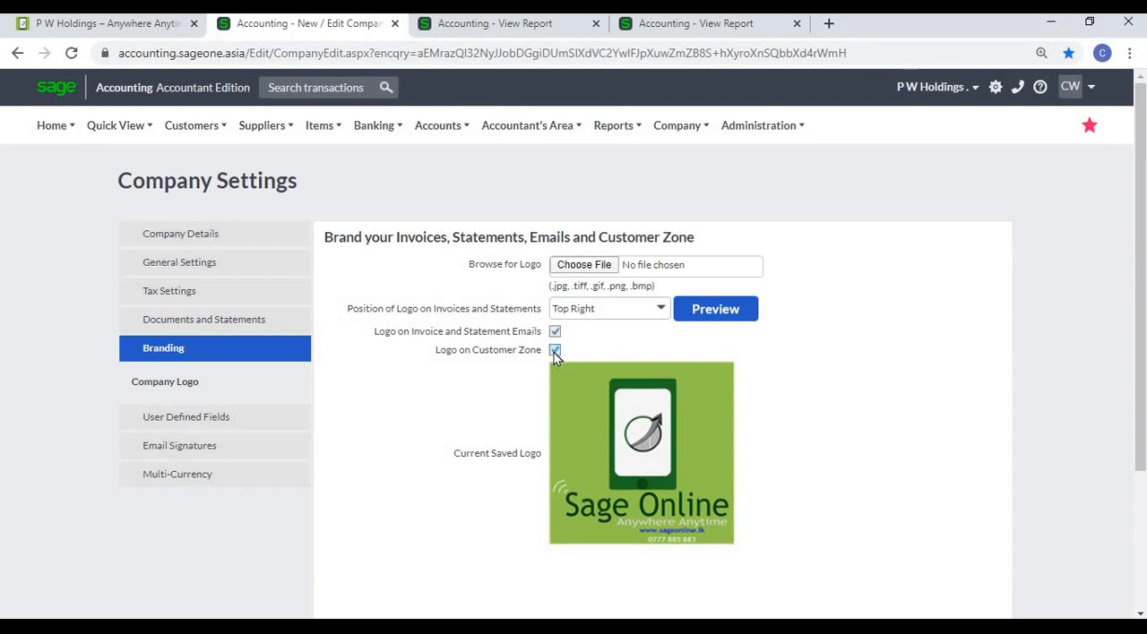
pyautogui.click(704, 313)
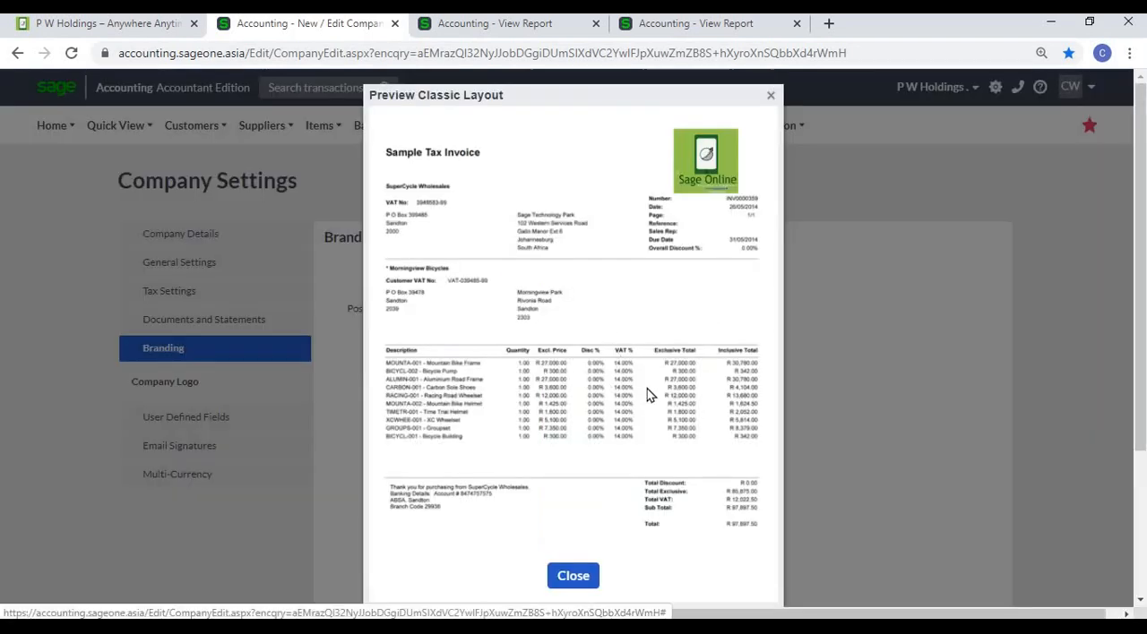
pyautogui.click(771, 97)
# - Check the position choices for the logo on invoices and statements and the save options of the Branding page
pyautogui.click(660, 310)
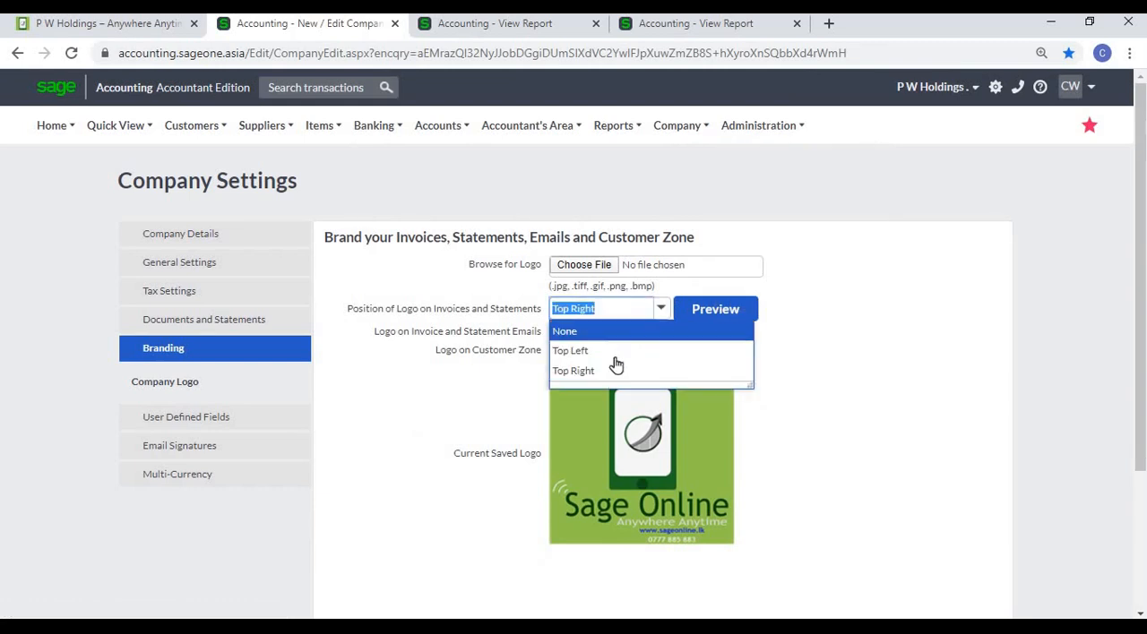
pyautogui.click(928, 358)
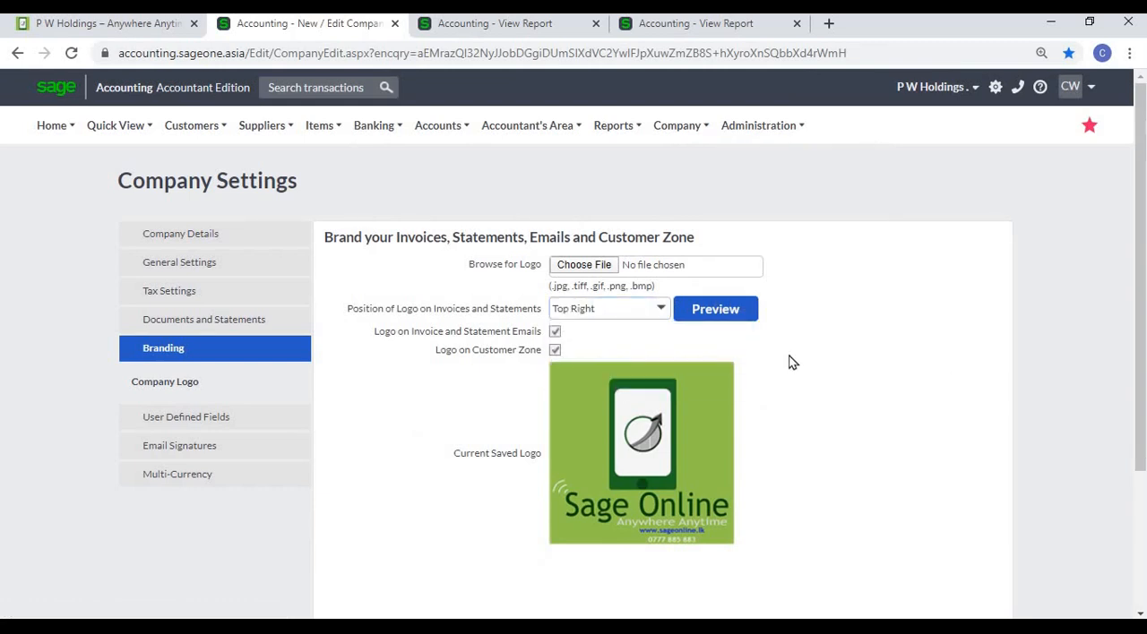
pyautogui.scroll(-3, 789, 361)
pyautogui.click(537, 548)
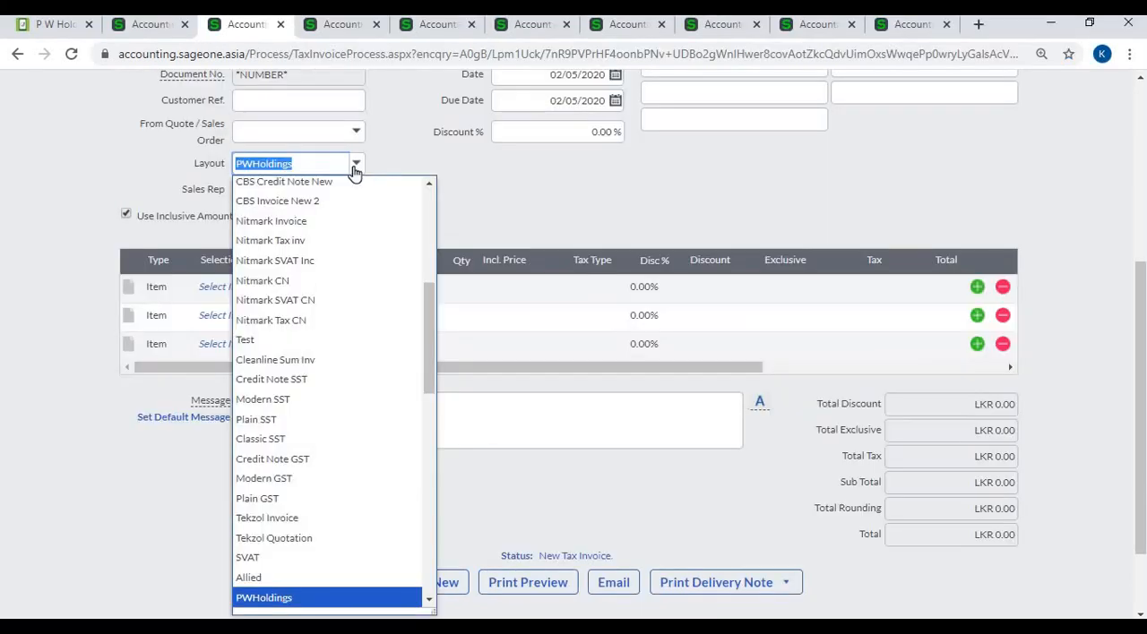
# - Check the Layout field on the customer invoice form and open the Customer User Defined Fields in Company Settings
pyautogui.click(355, 171)
pyautogui.click(144, 26)
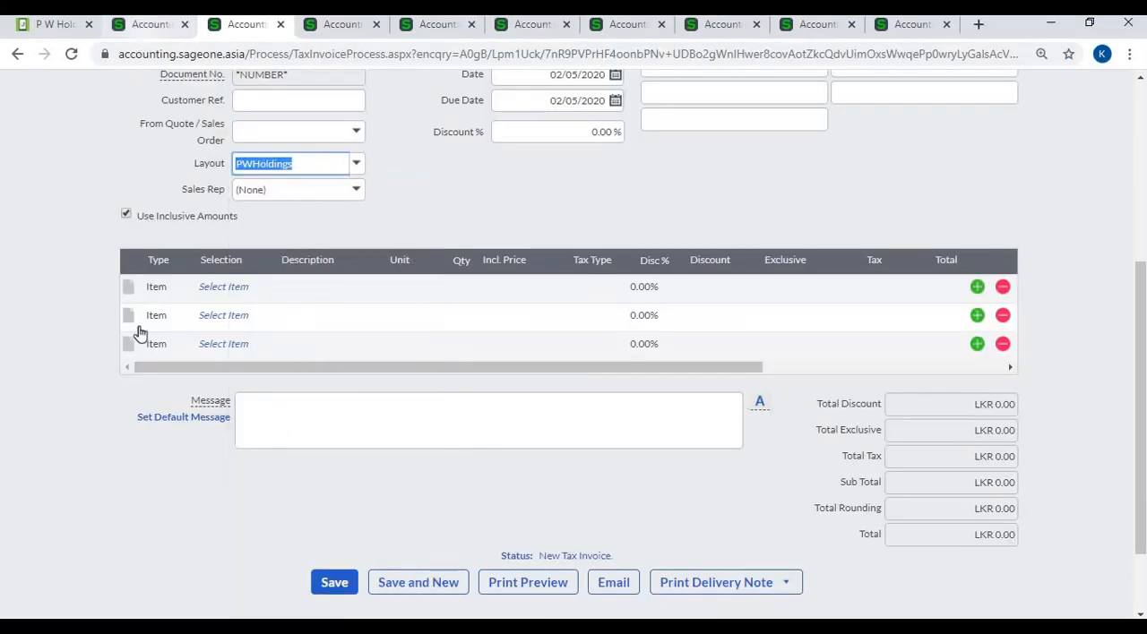
pyautogui.click(175, 502)
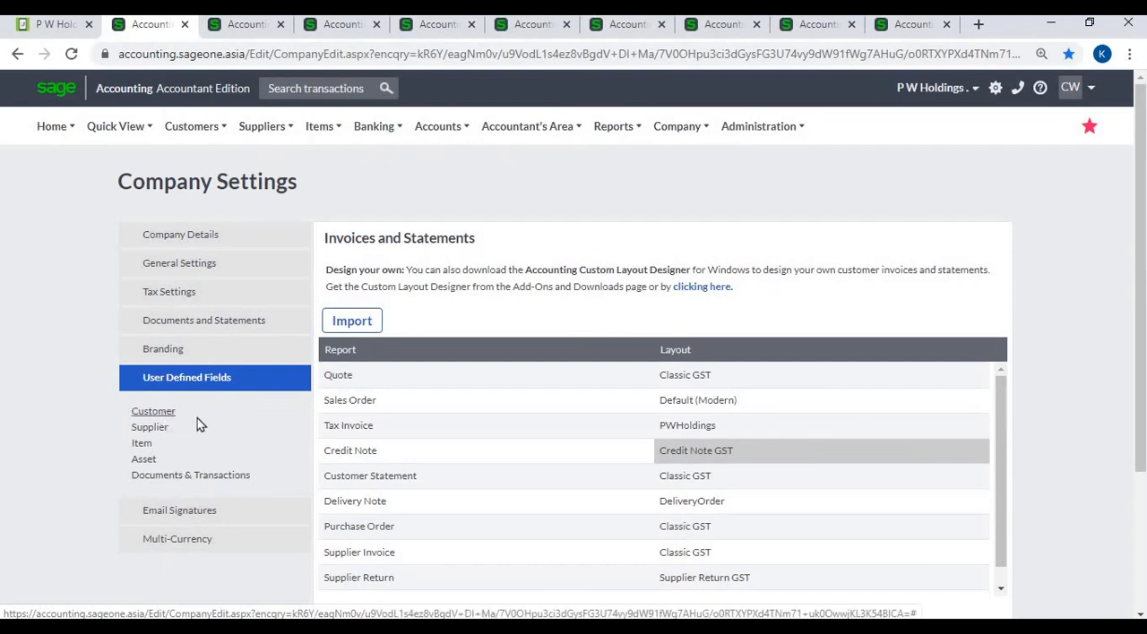
pyautogui.click(150, 412)
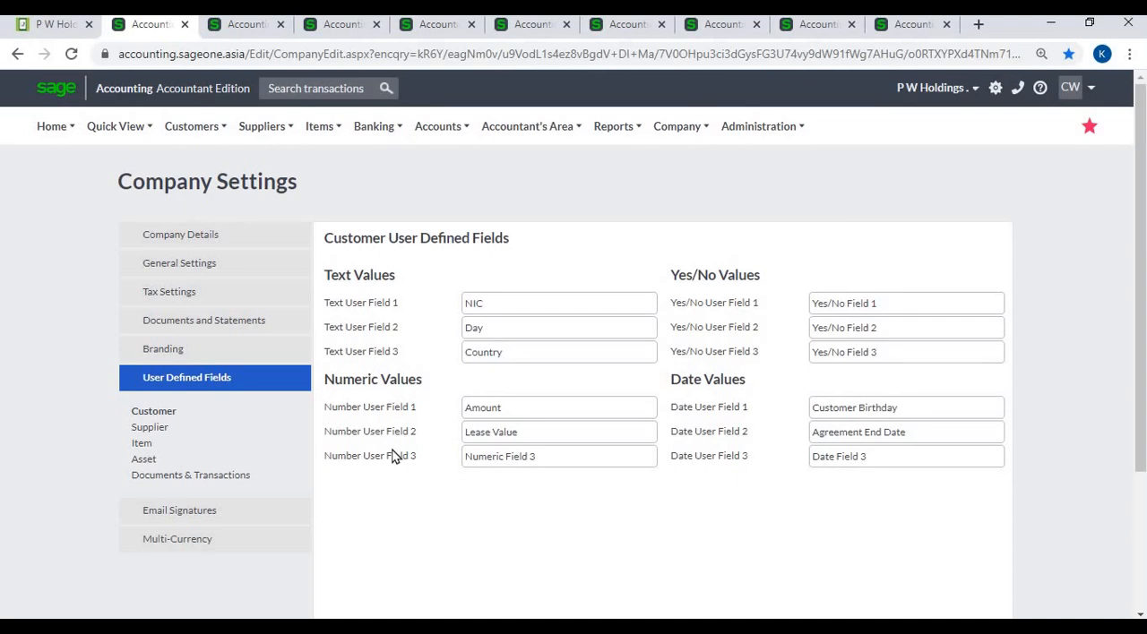
# - Examine the User Defined Fields of the New Customer form for the matching text, numeric, yes/no and date fields
pyautogui.click(347, 28)
pyautogui.click(425, 26)
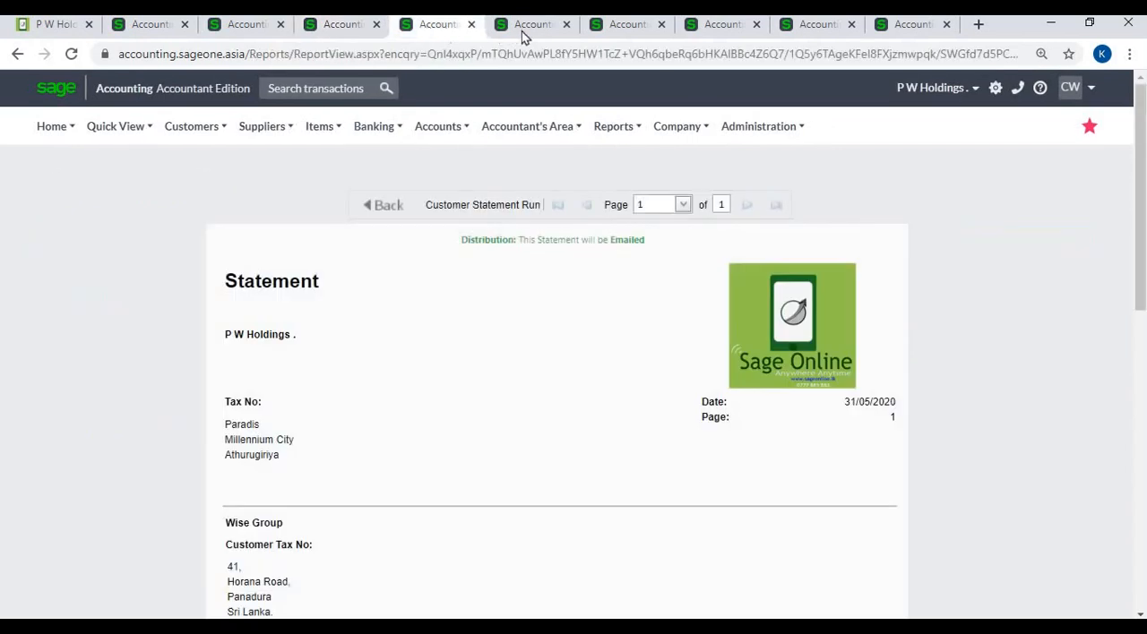
pyautogui.click(527, 27)
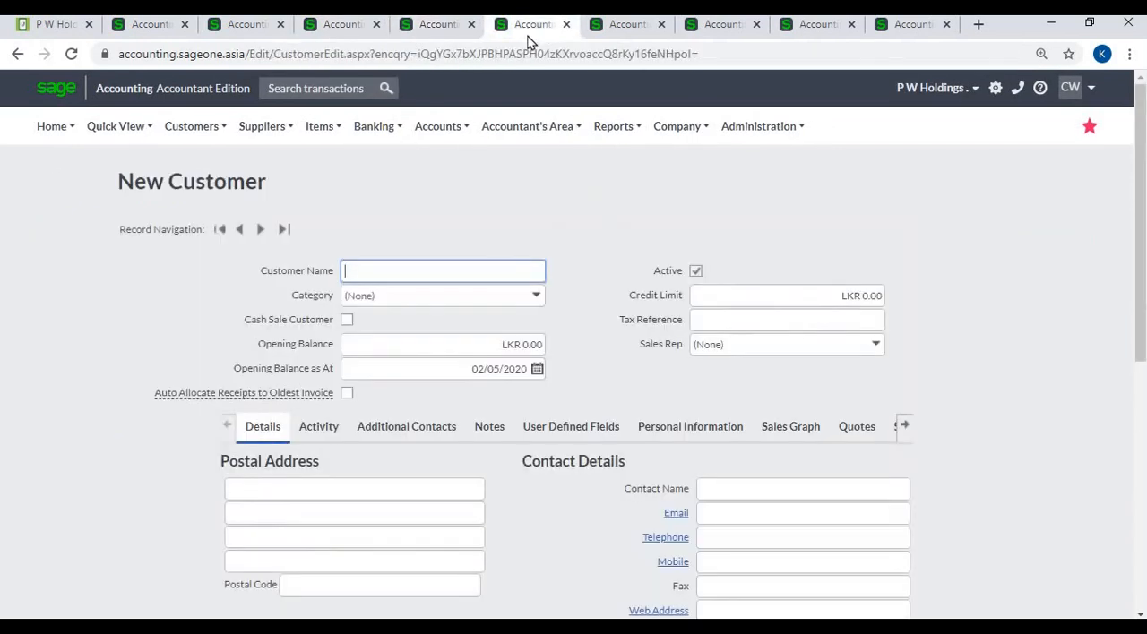
pyautogui.click(553, 438)
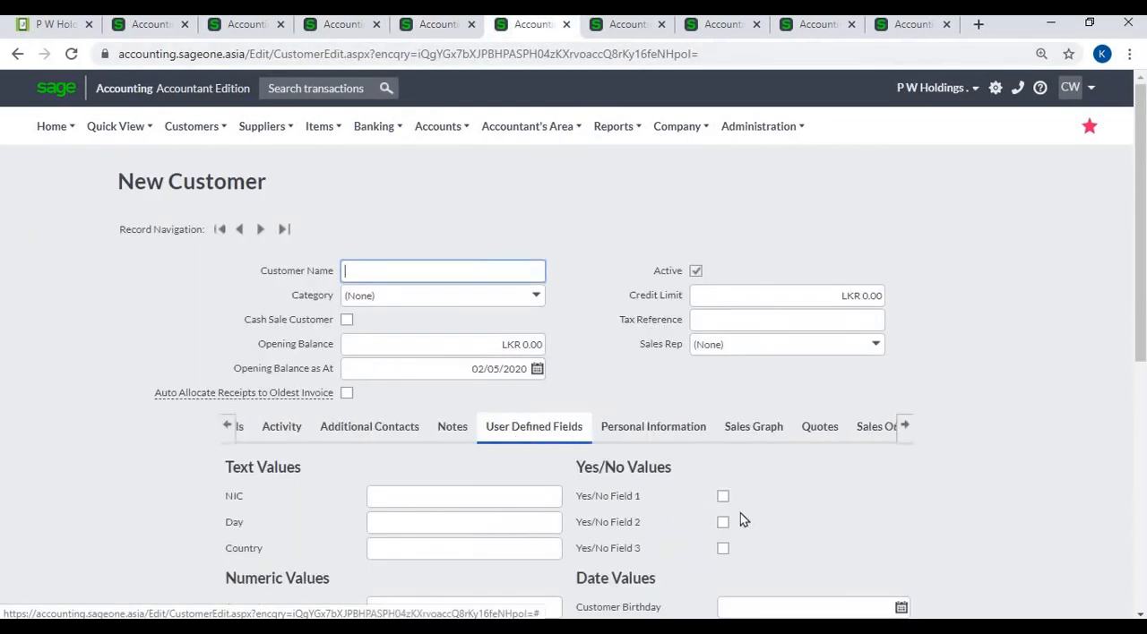
pyautogui.scroll(-5, 796, 485)
pyautogui.scroll(2, 796, 486)
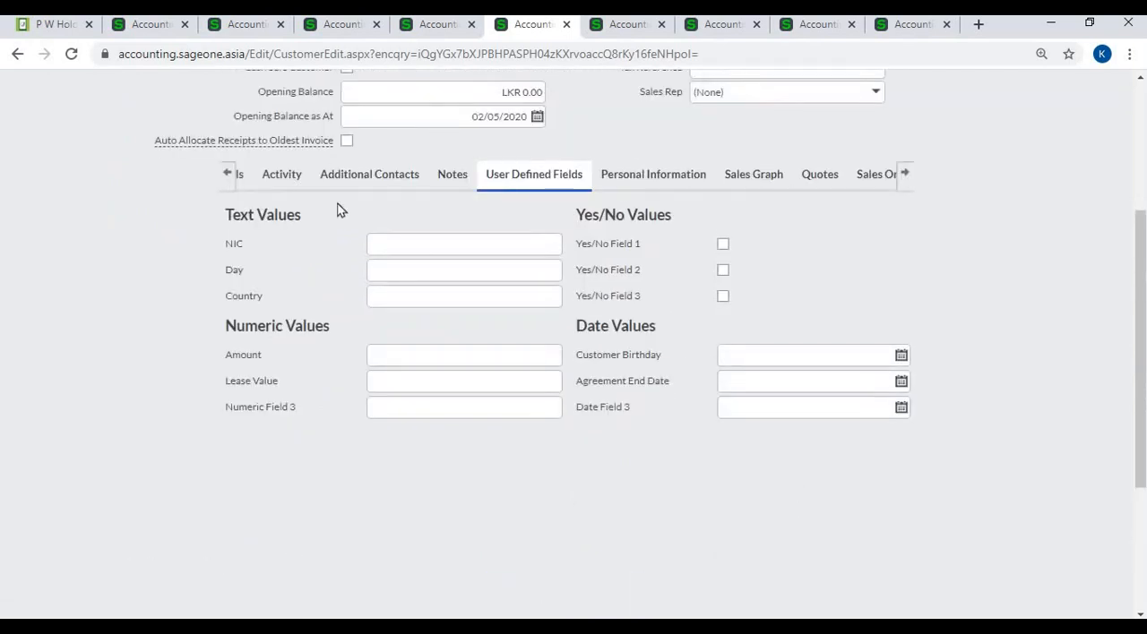
# - Review the Supplier User Defined Fields in Company Settings and compare them with those on the New Supplier form
pyautogui.click(149, 27)
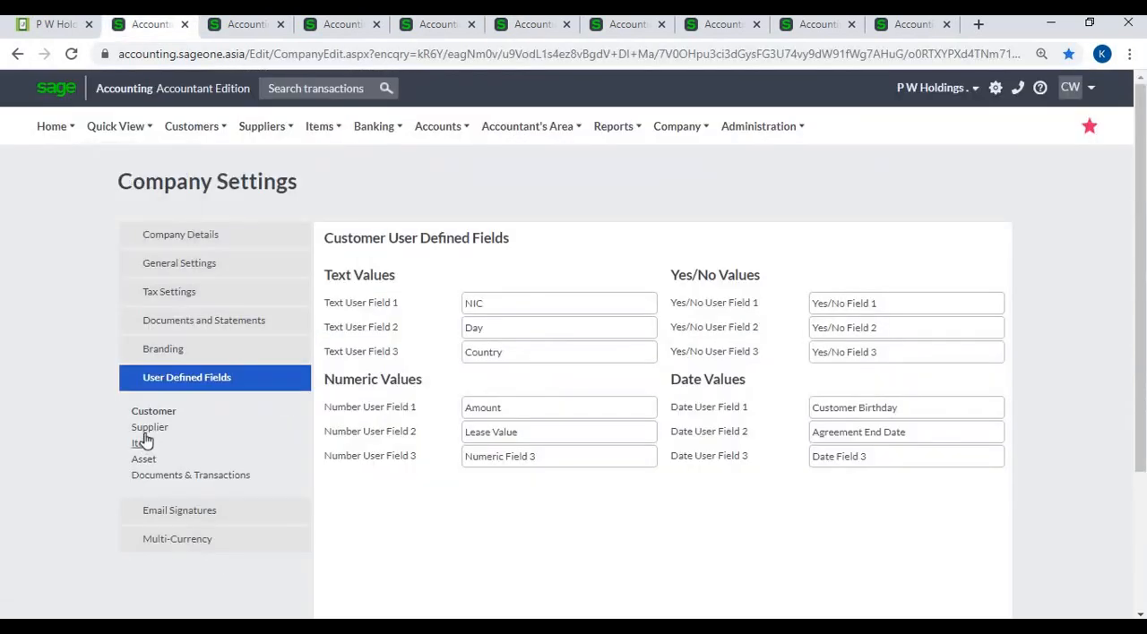
pyautogui.click(148, 429)
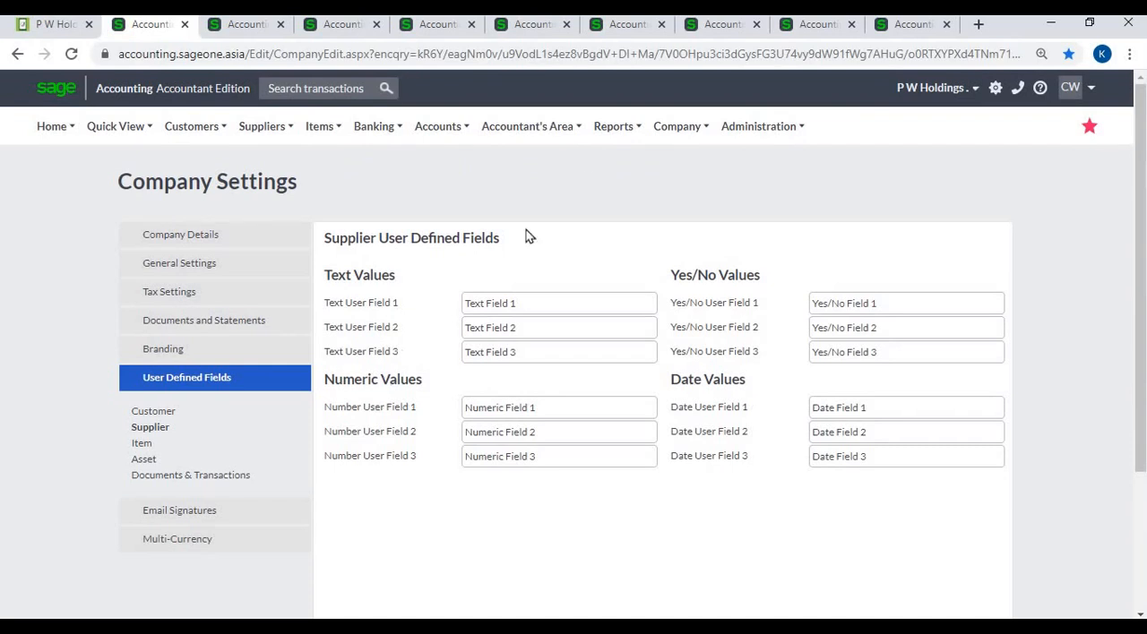
pyautogui.click(620, 31)
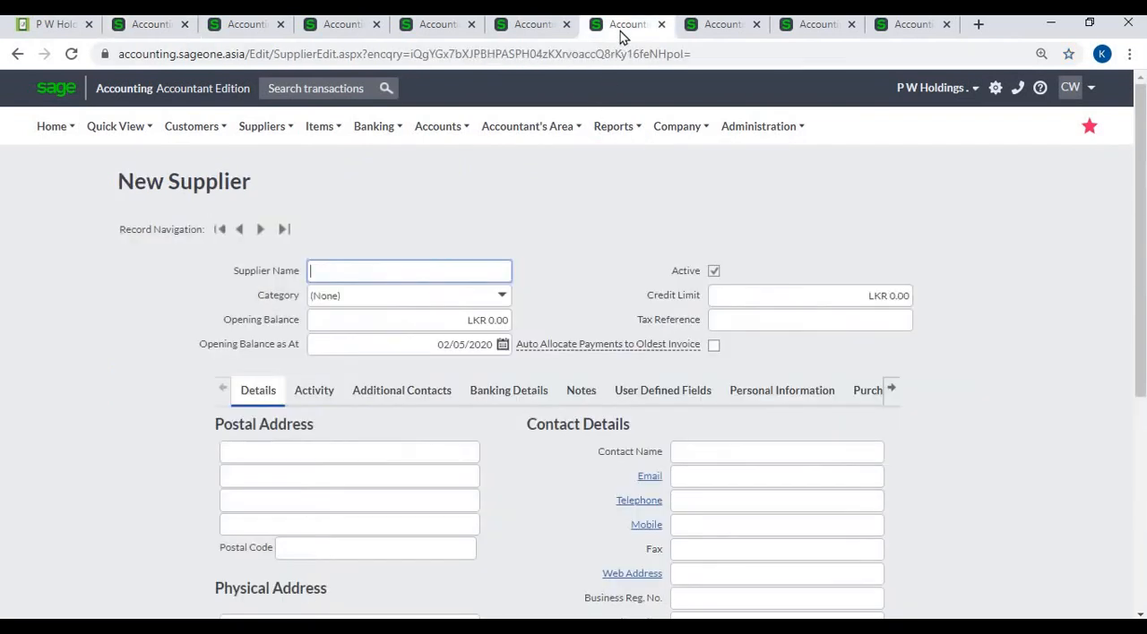
pyautogui.click(627, 391)
pyautogui.scroll(-2, 651, 483)
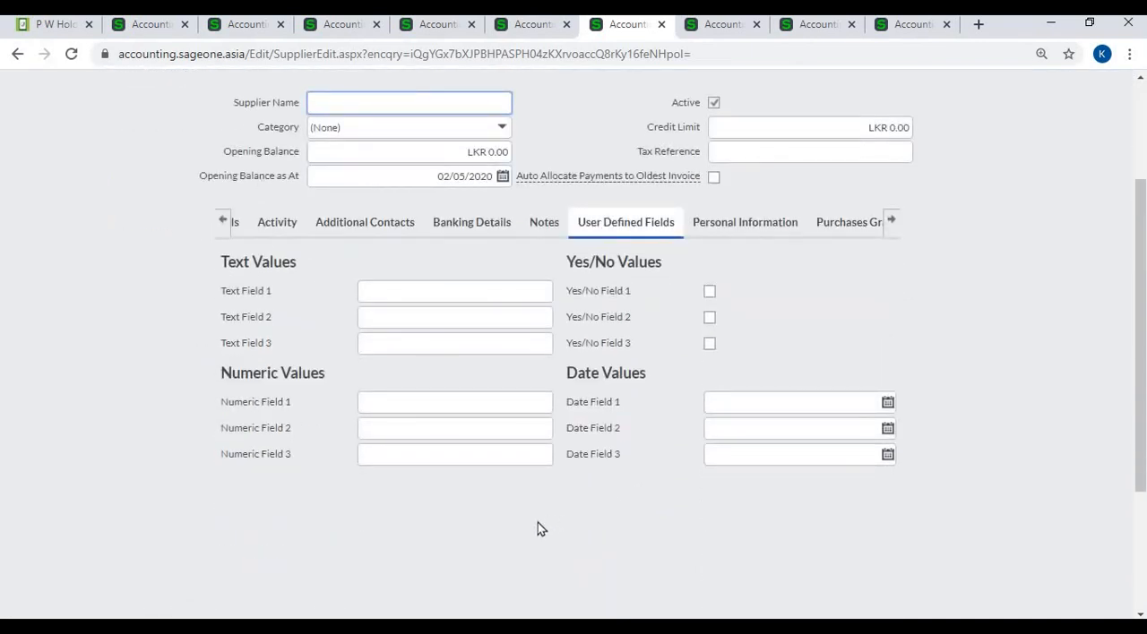
# - Review the Item User Defined Fields in Company Settings and compare them with those on the New Item form
pyautogui.click(148, 27)
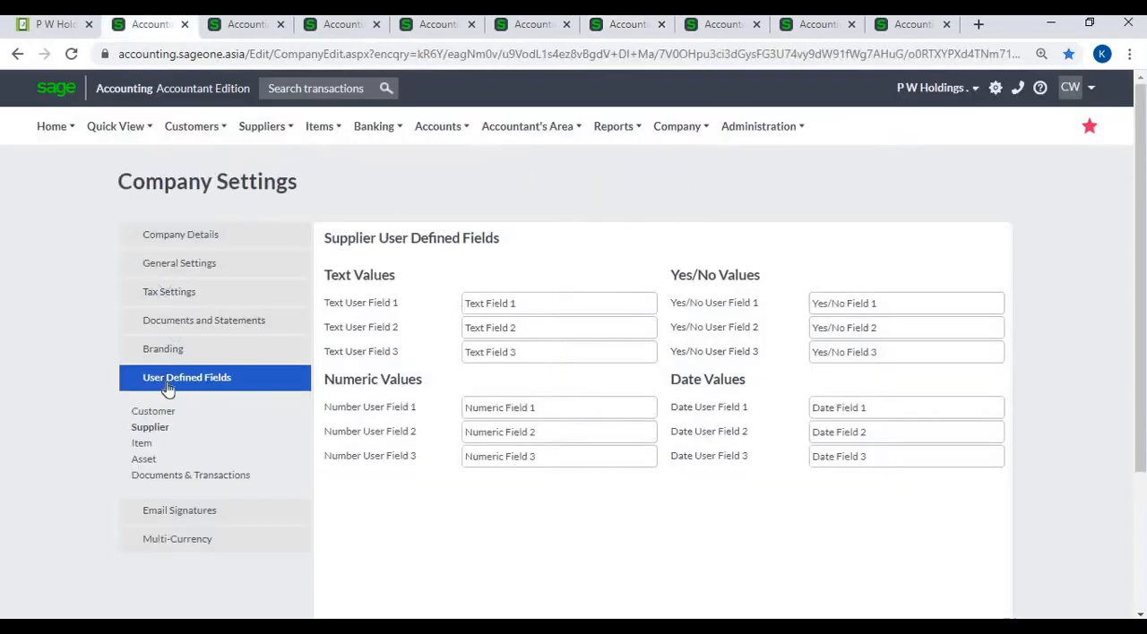
pyautogui.click(140, 445)
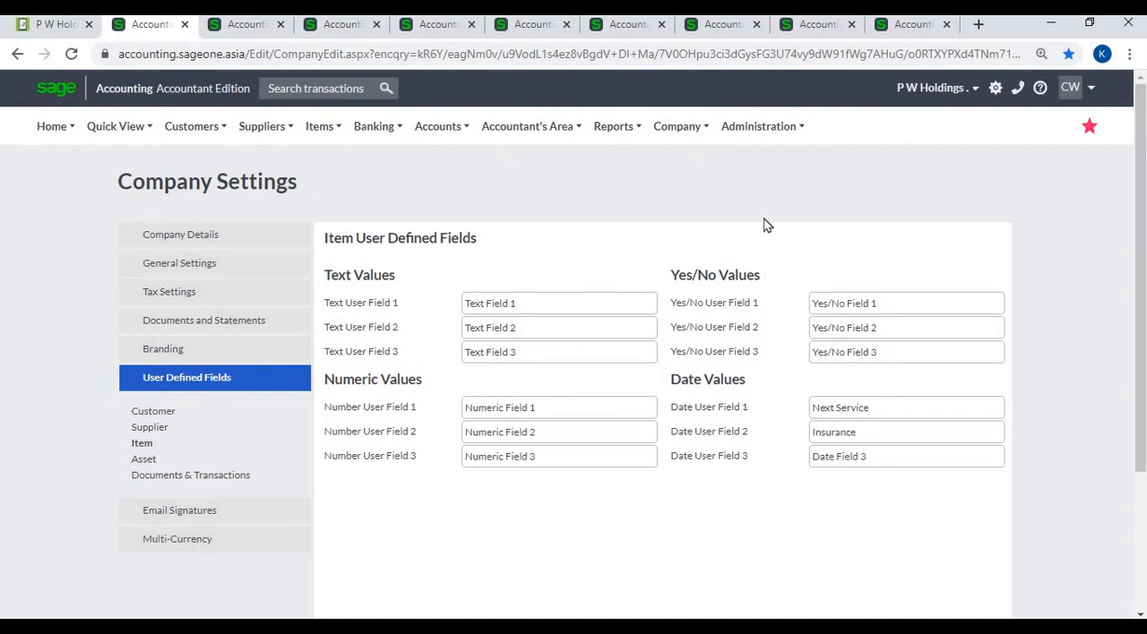
pyautogui.click(739, 30)
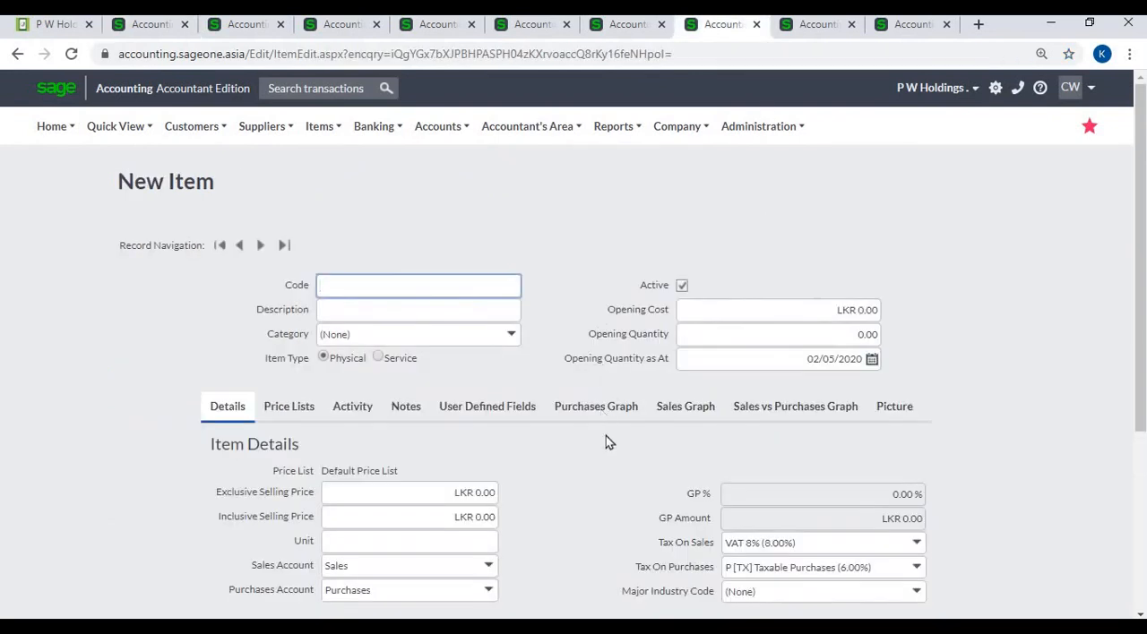
pyautogui.click(506, 424)
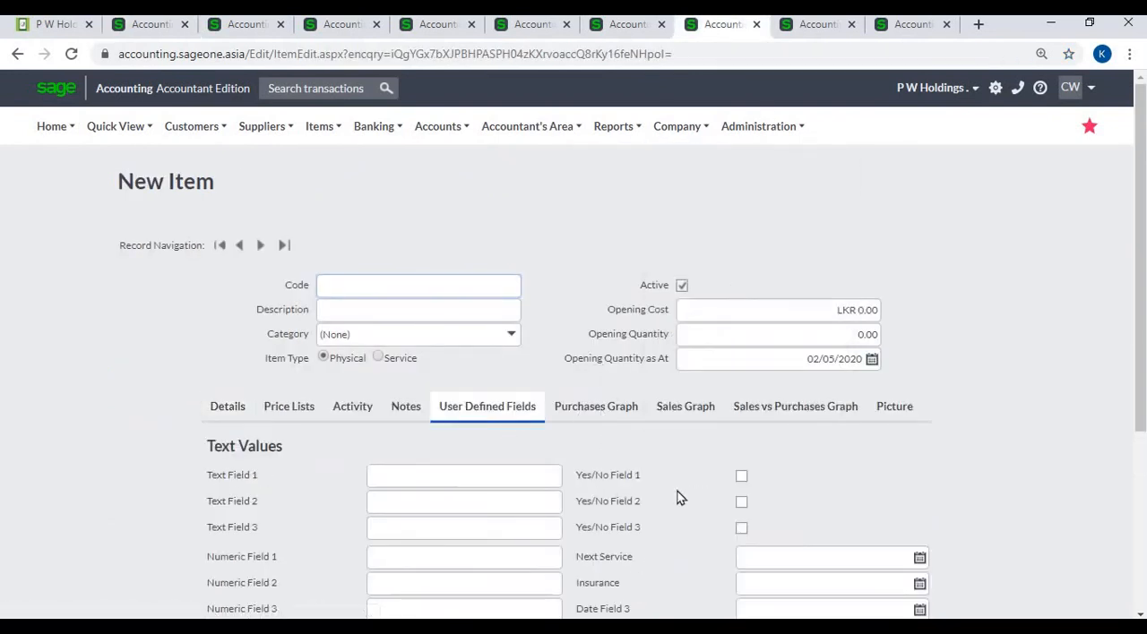
pyautogui.scroll(-2, 678, 496)
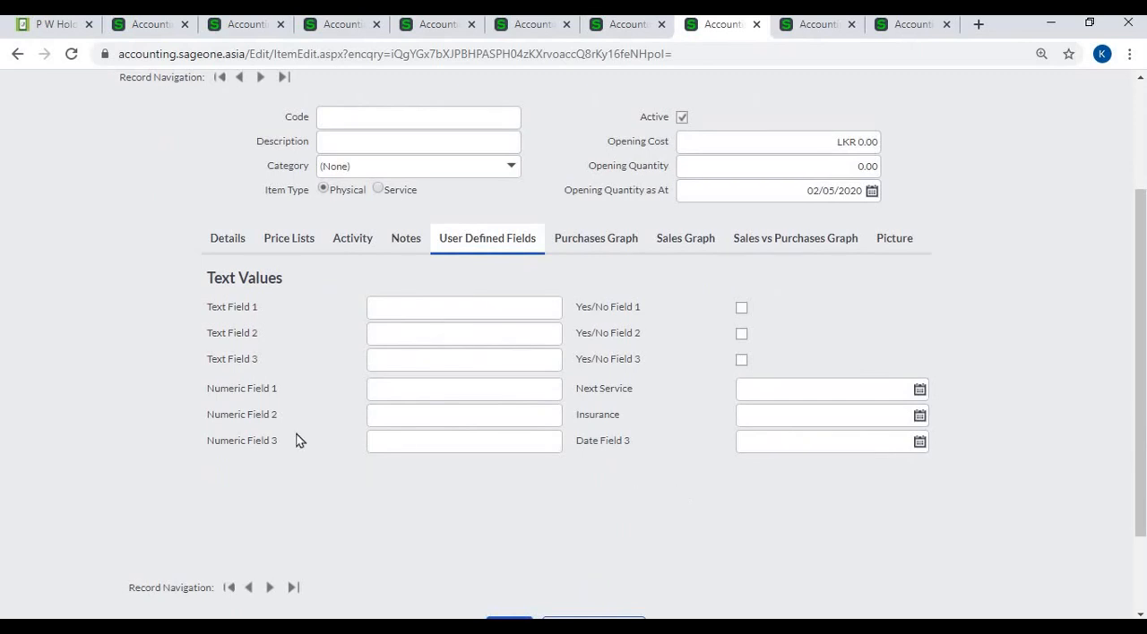
# - Review the Asset User Defined Fields in Company Settings and compare them with those on the New Asset form
pyautogui.click(148, 30)
pyautogui.click(145, 460)
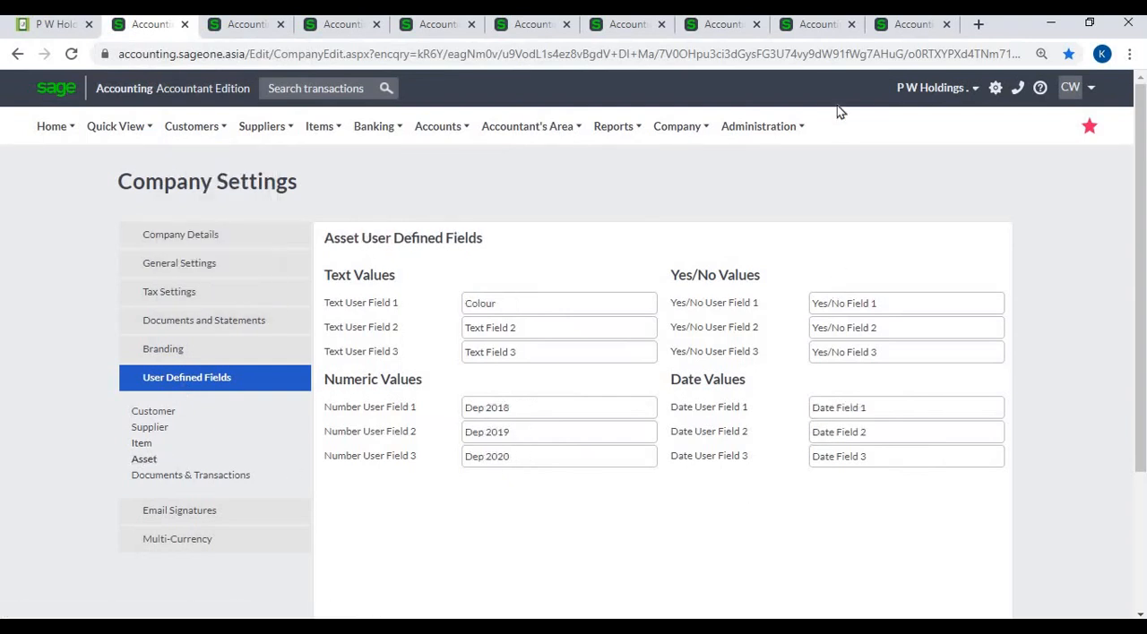
pyautogui.click(822, 31)
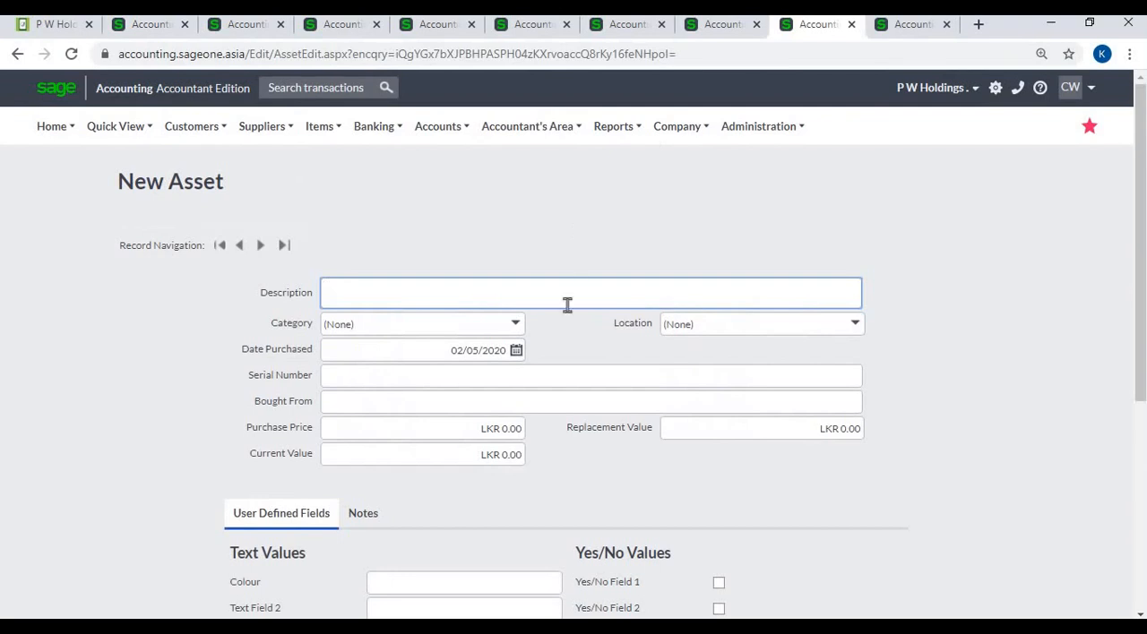
pyautogui.scroll(-3, 542, 386)
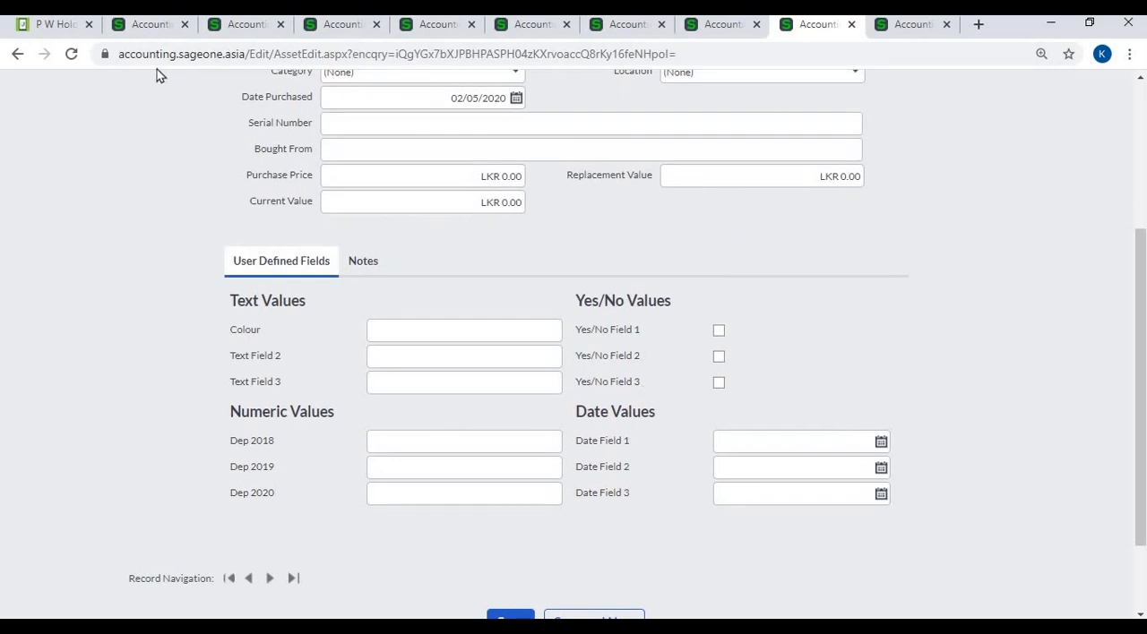
# - Open the Documents & Transactions user defined fields in Company Settings and review the fields for customer and supplier documents
pyautogui.click(149, 35)
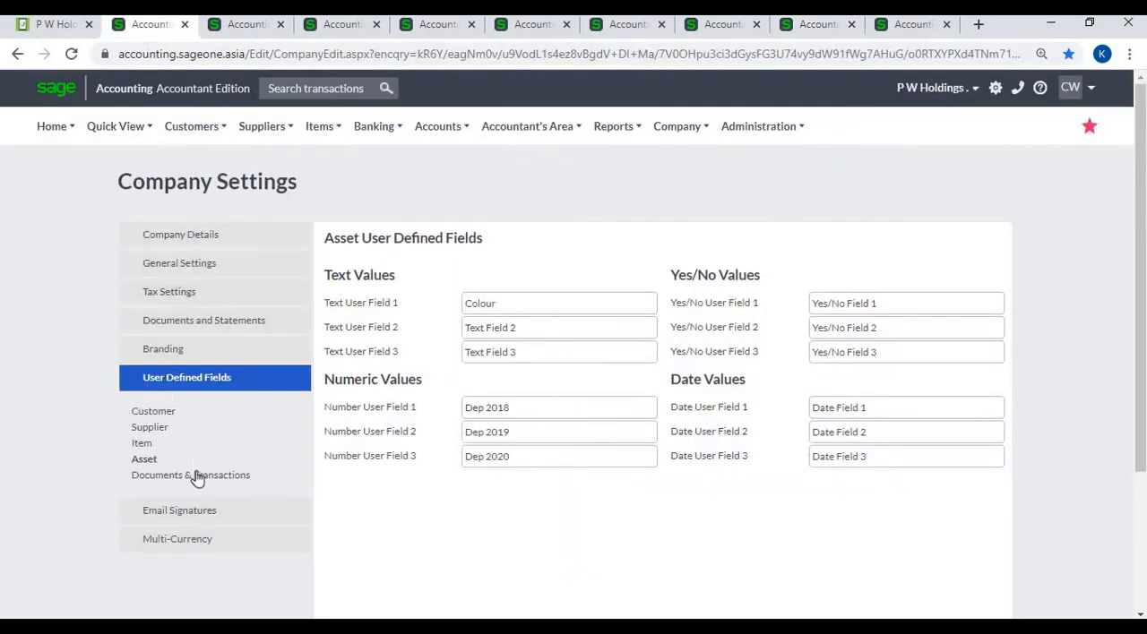
pyautogui.click(197, 477)
pyautogui.scroll(-1, 630, 383)
pyautogui.scroll(-1, 630, 383)
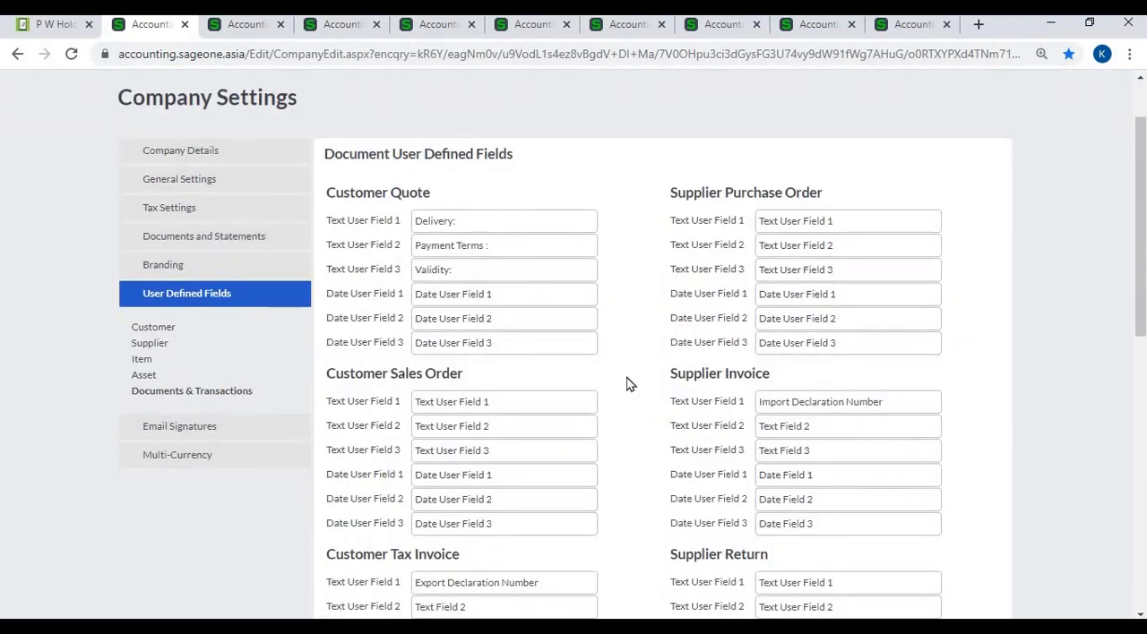
# - Show the user defined fields of the customer invoice, check them against the Customer Tax Invoice settings, and close them
pyautogui.click(263, 32)
pyautogui.scroll(5, 413, 188)
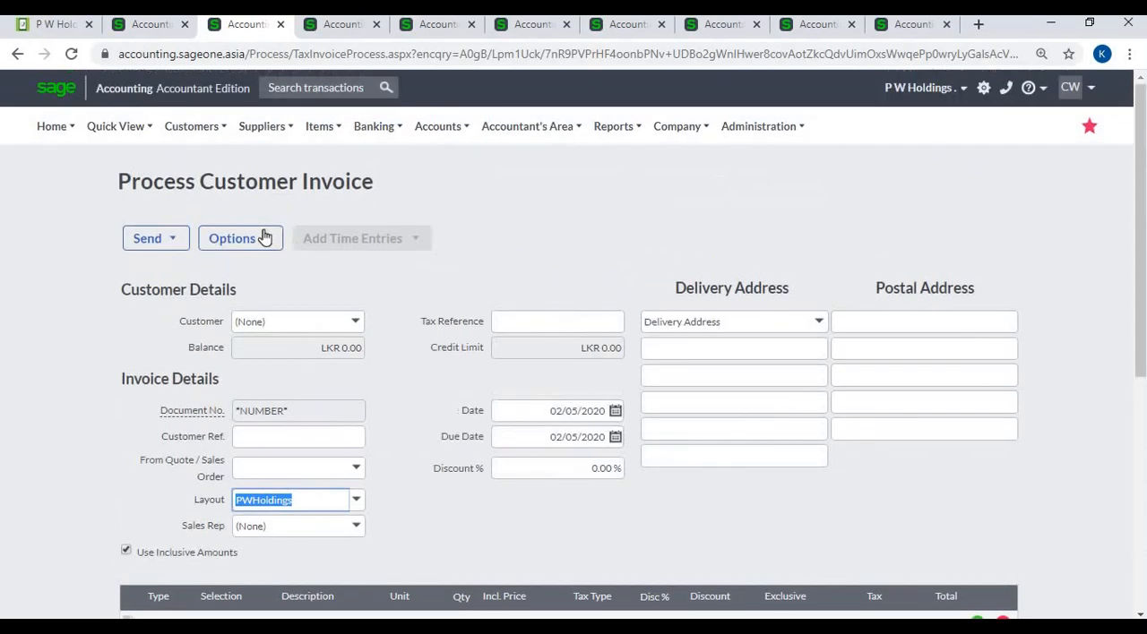
pyautogui.click(262, 238)
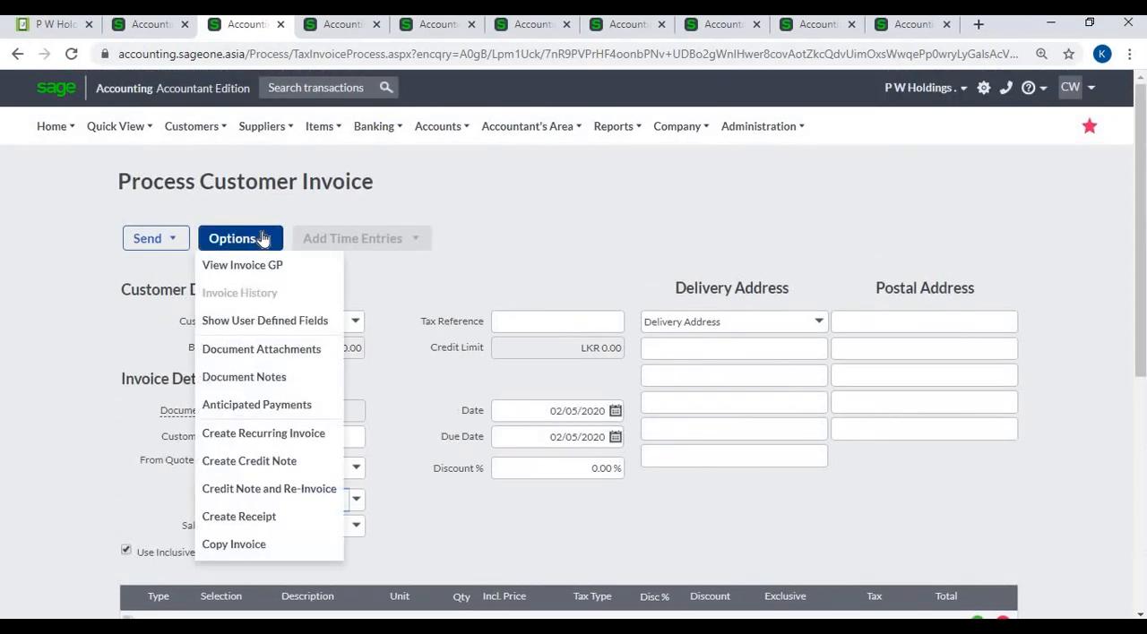
pyautogui.click(269, 328)
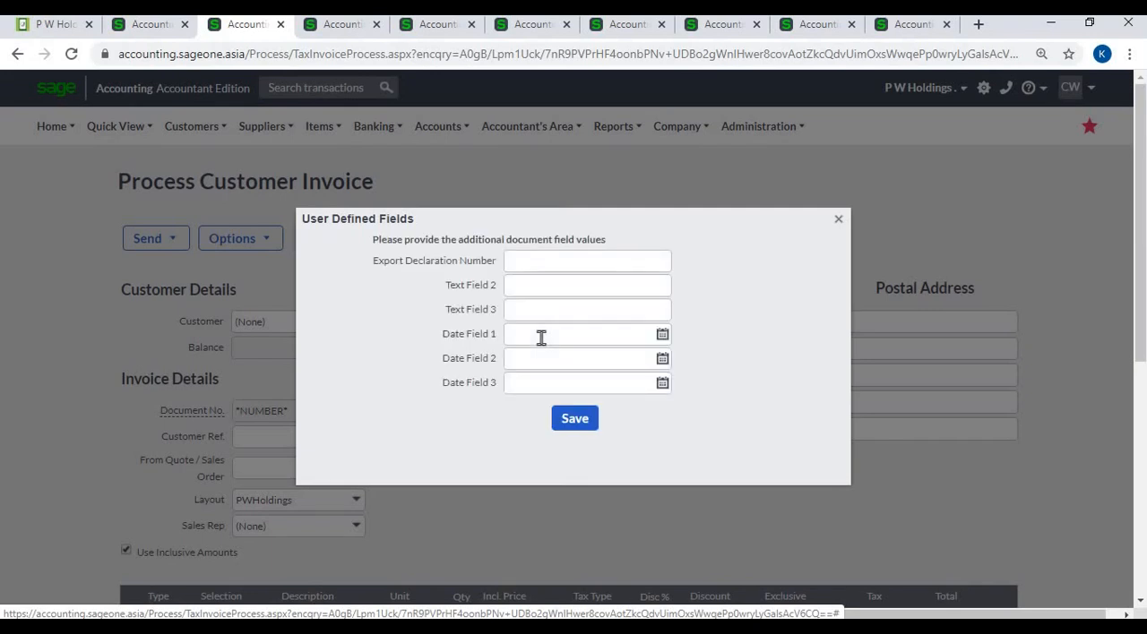
pyautogui.click(839, 220)
# - Return to the document user defined fields in Company Settings and review the remaining customer and supplier document types
pyautogui.click(143, 24)
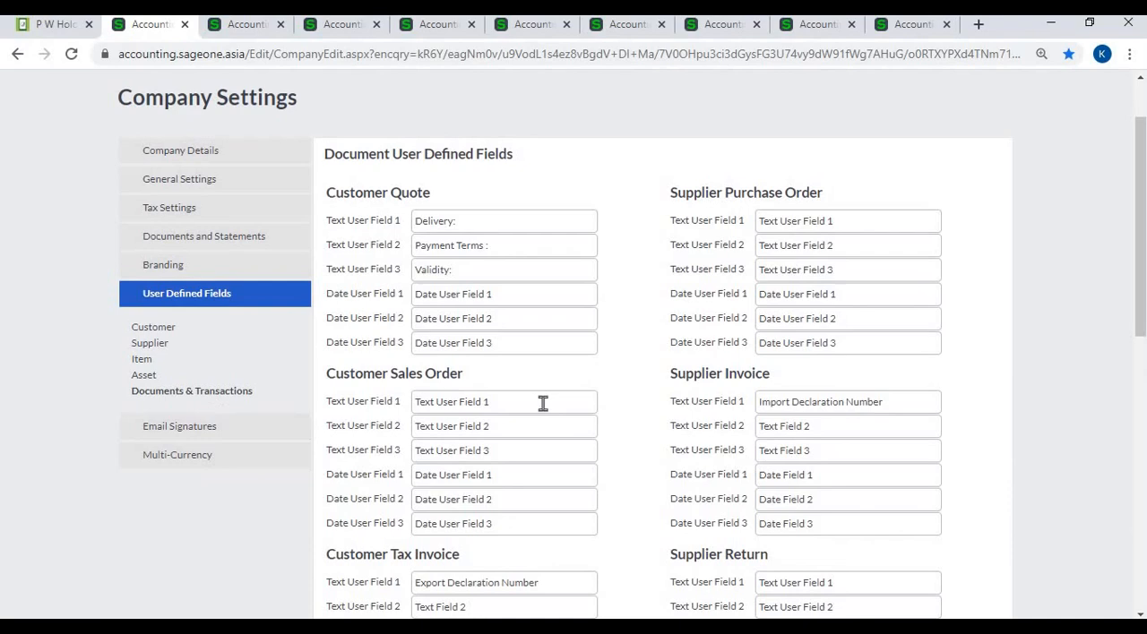
pyautogui.scroll(-3, 593, 423)
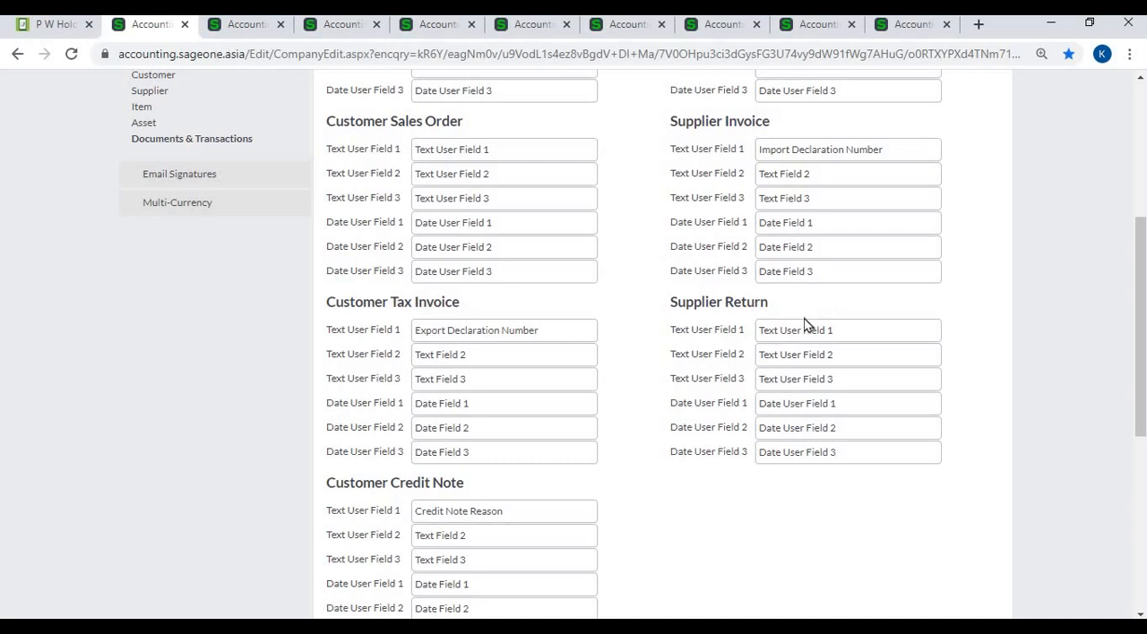
pyautogui.scroll(-1, 803, 324)
pyautogui.scroll(-2, 760, 404)
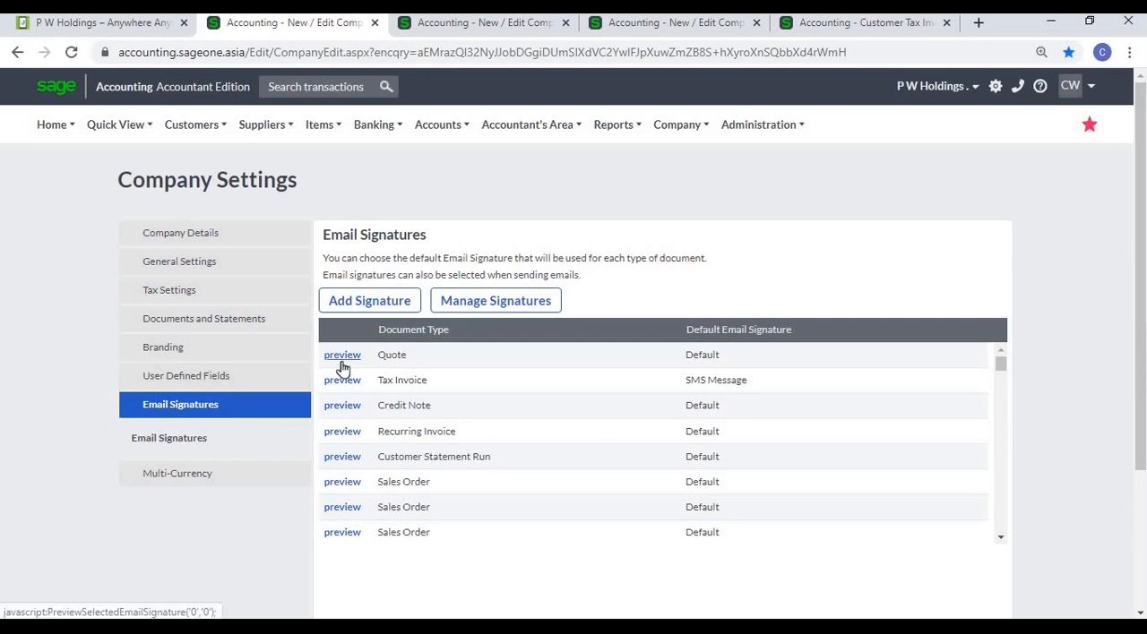
# - Examine the customer tax invoice email that uses the SMS Message signature, reading its message through to the invoice summary
pyautogui.click(842, 25)
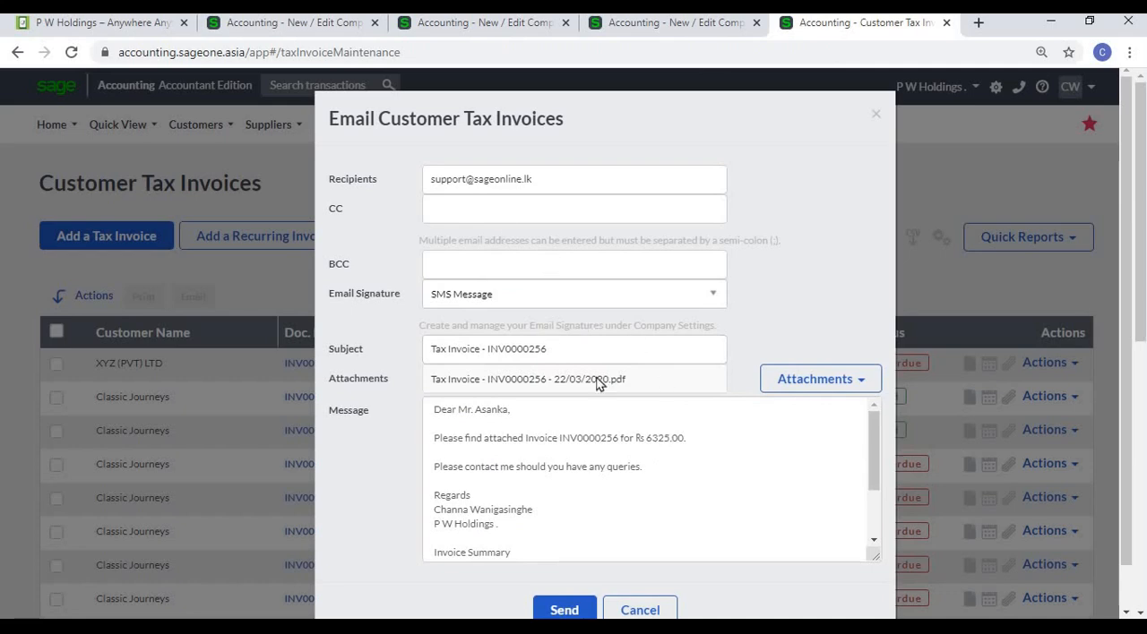
pyautogui.scroll(-2, 573, 463)
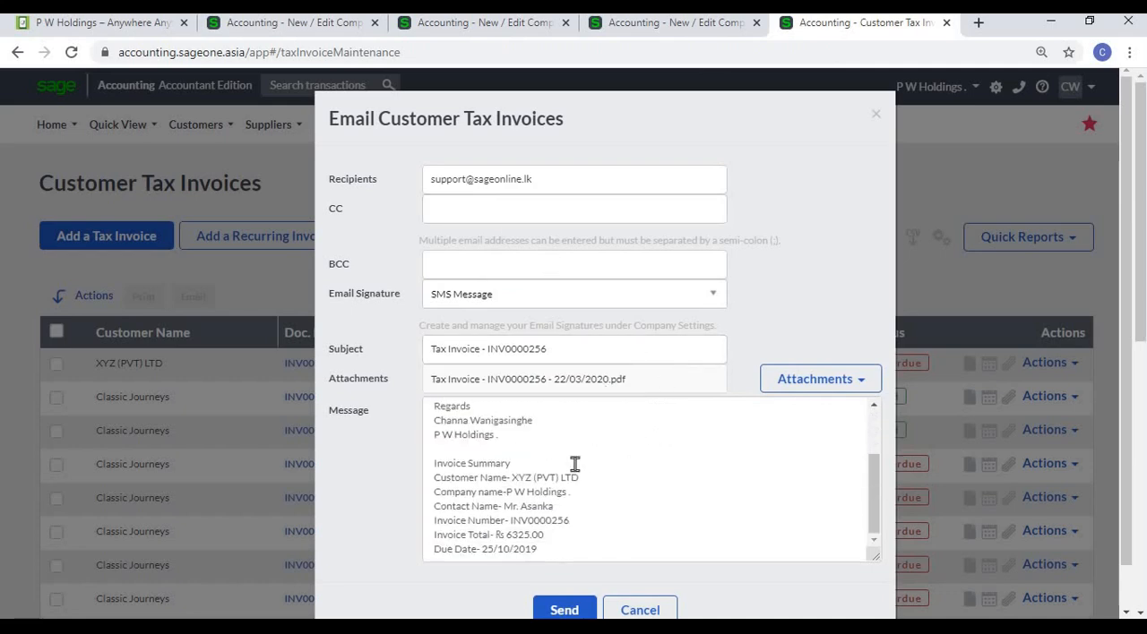
pyautogui.scroll(-1, 575, 463)
pyautogui.scroll(3, 575, 463)
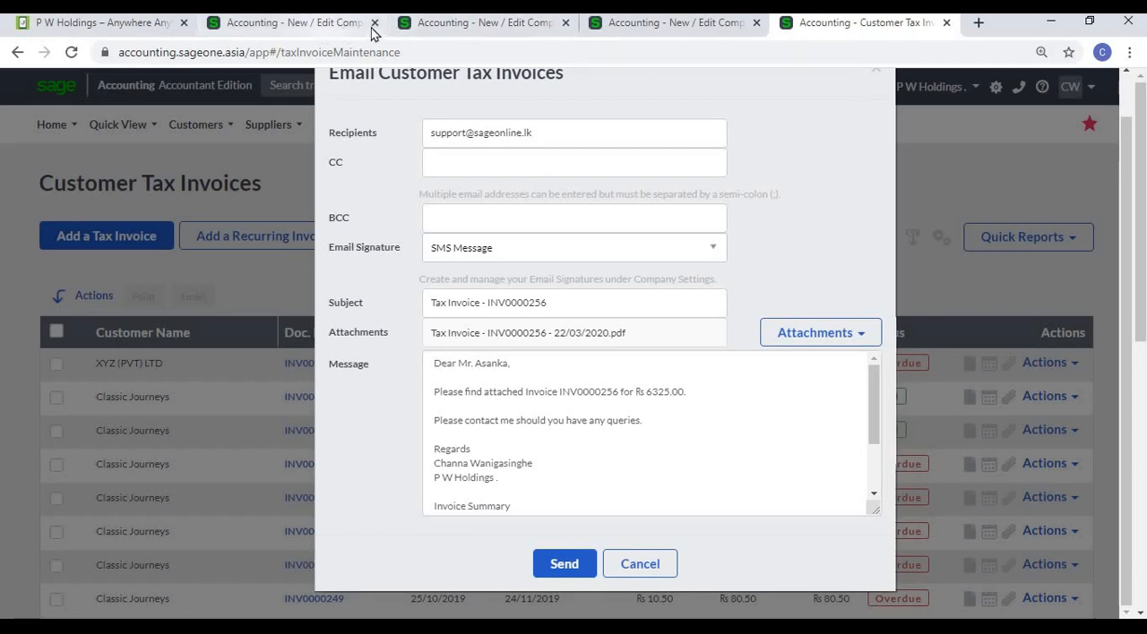
# - Start a new email signature of type Quote, insert the [Quote Number] placeholder into its body, and close it without saving
pyautogui.click(320, 25)
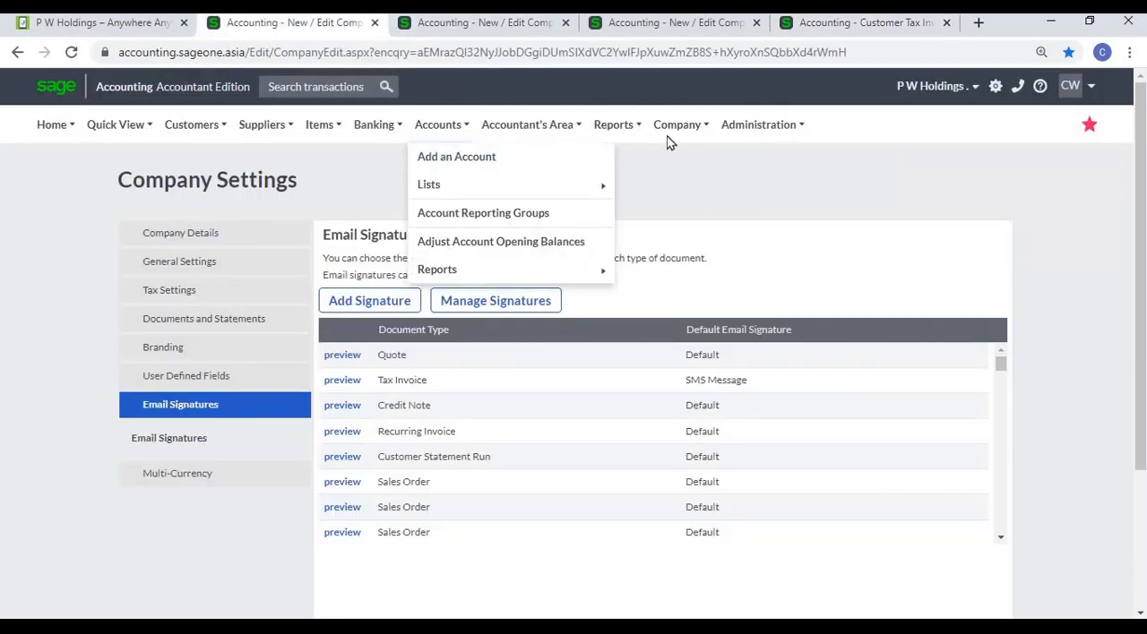
pyautogui.moveTo(671, 136)
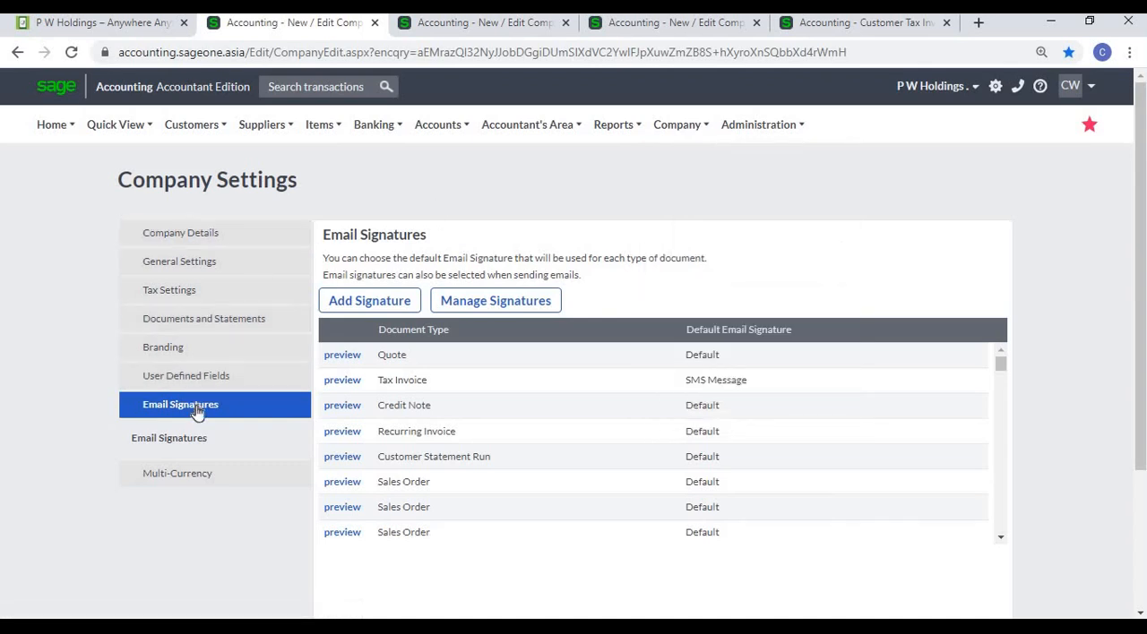
pyautogui.click(359, 306)
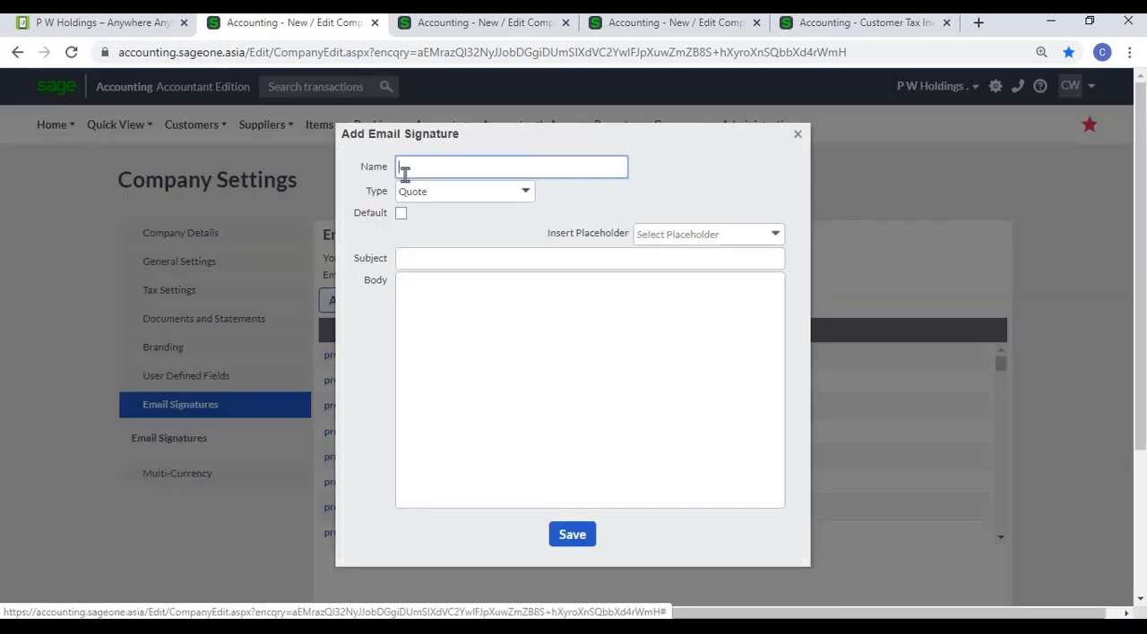
pyautogui.click(520, 192)
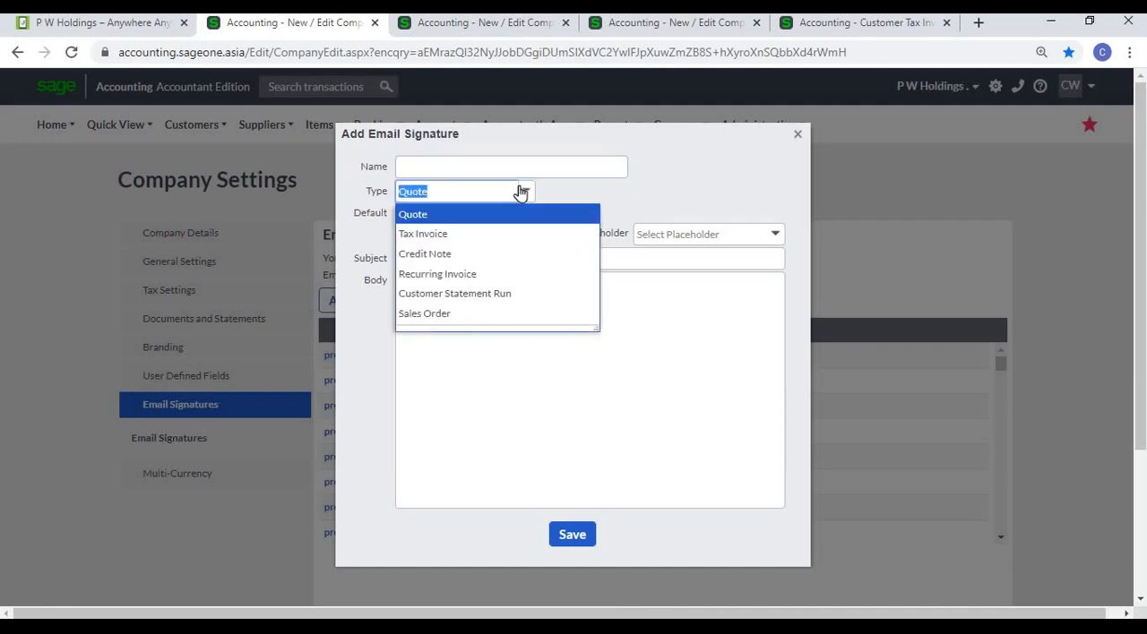
pyautogui.click(638, 194)
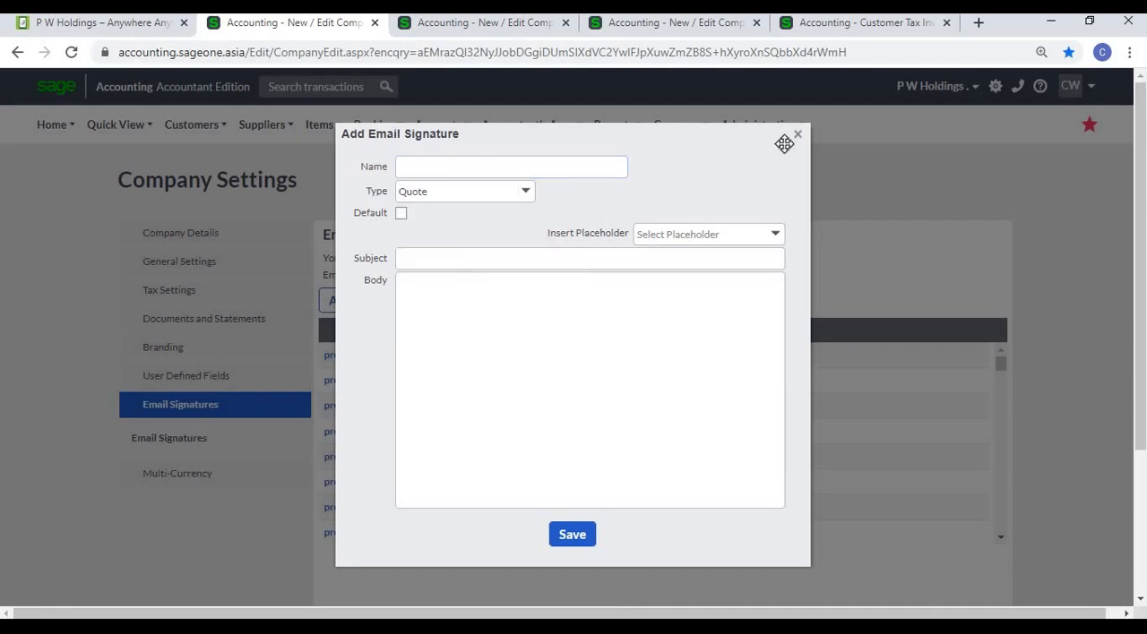
pyautogui.click(774, 234)
pyautogui.click(724, 277)
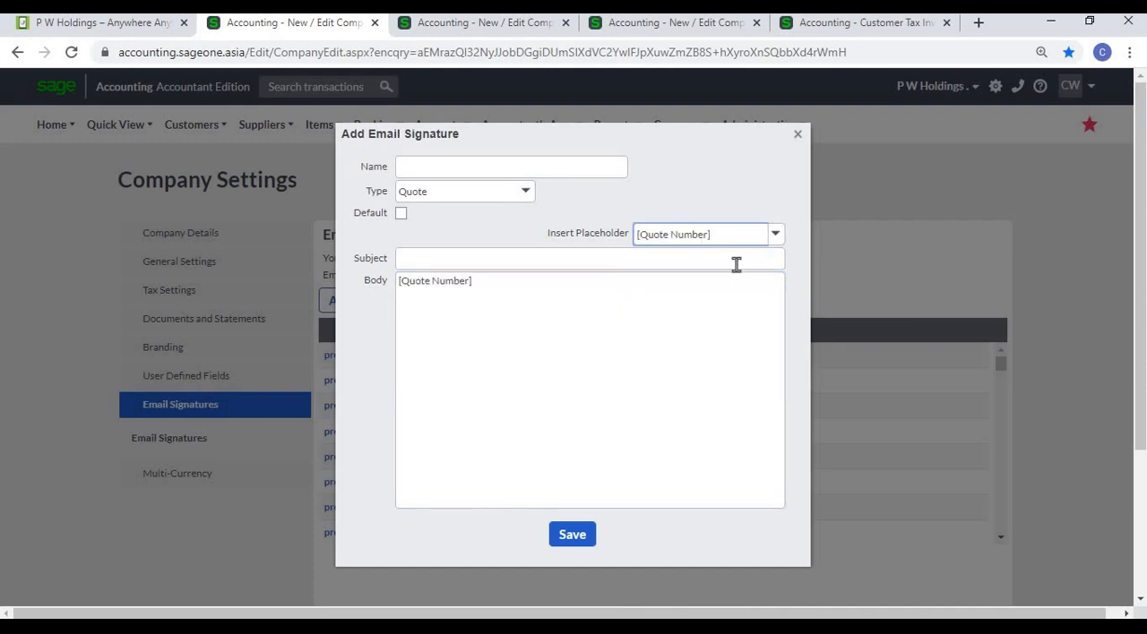
pyautogui.click(798, 135)
# - Preview the default email template for the Quote document type, close it, and look through the Email Signatures list
pyautogui.click(699, 29)
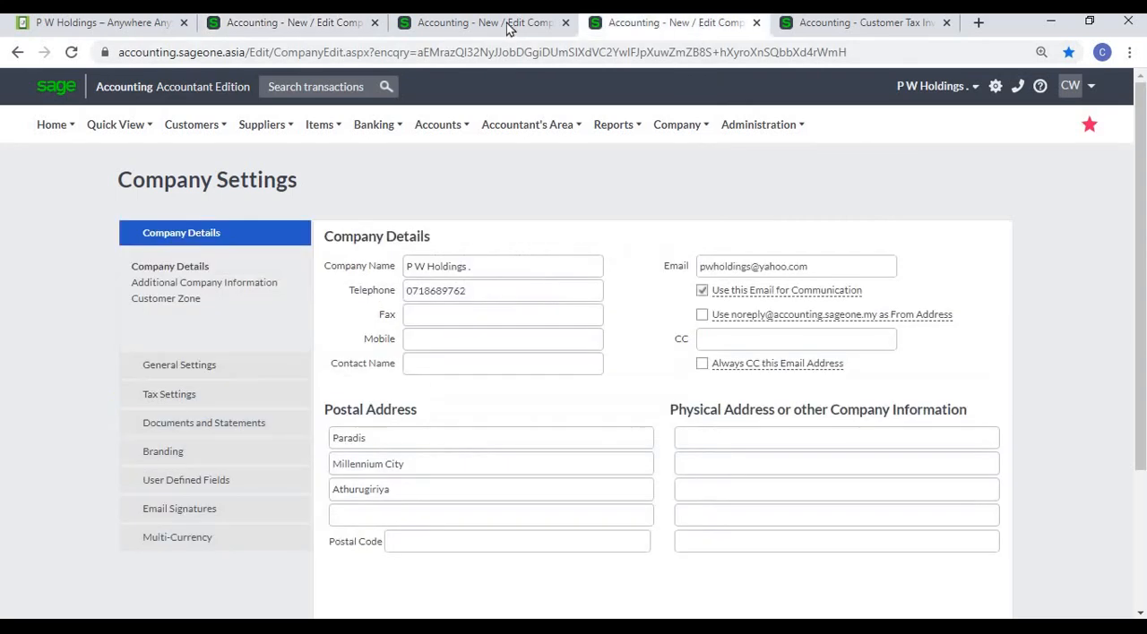
pyautogui.click(509, 30)
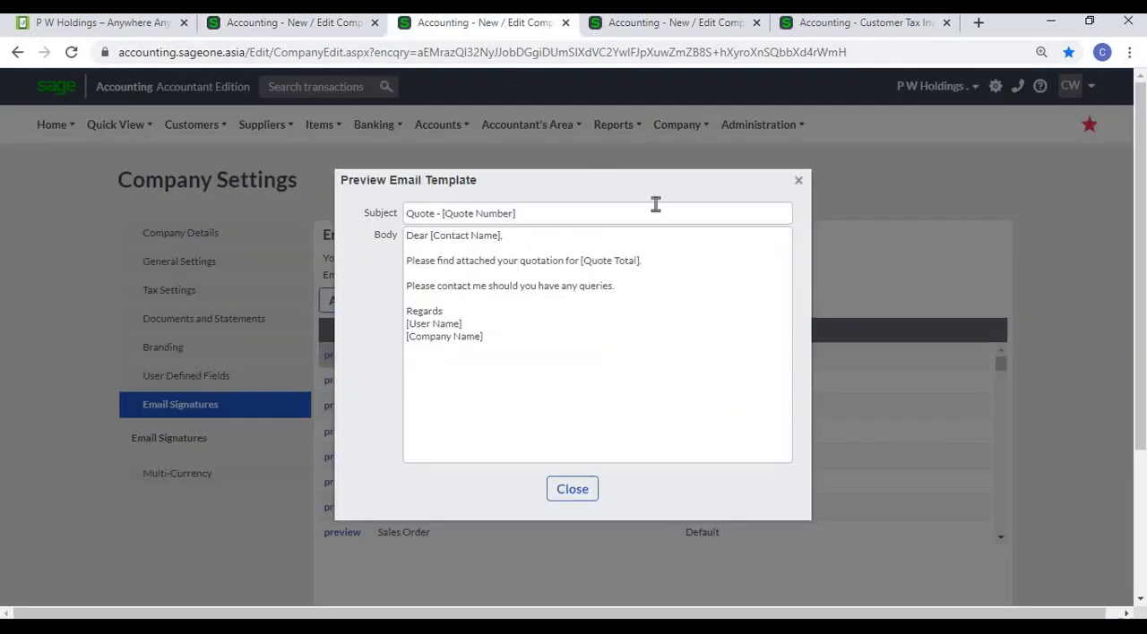
pyautogui.click(798, 181)
pyautogui.click(341, 357)
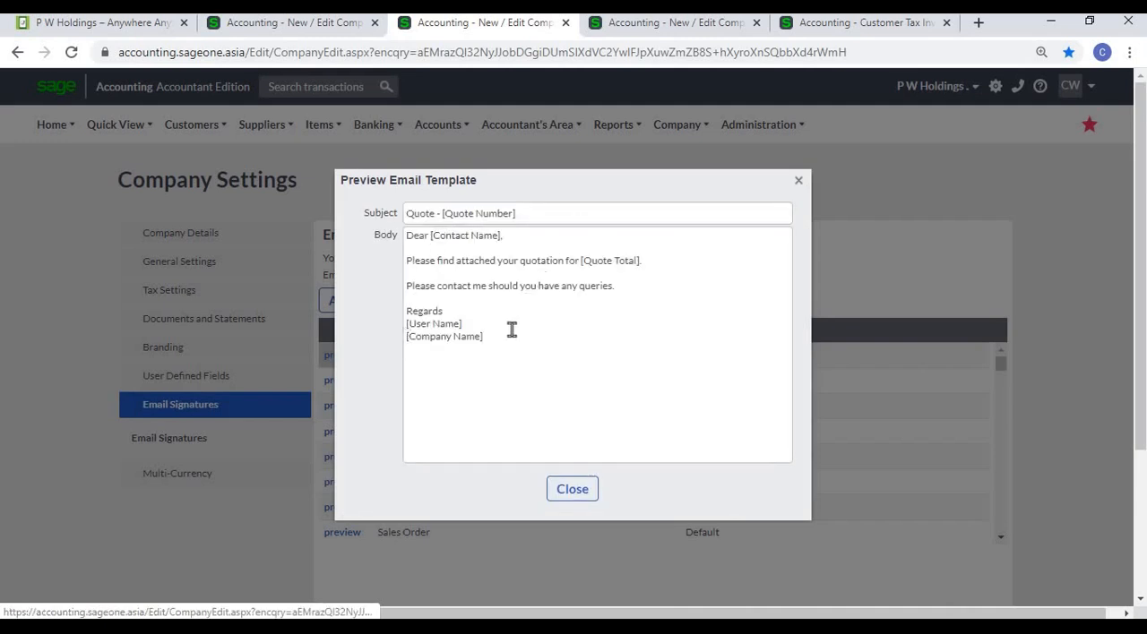
pyautogui.click(590, 489)
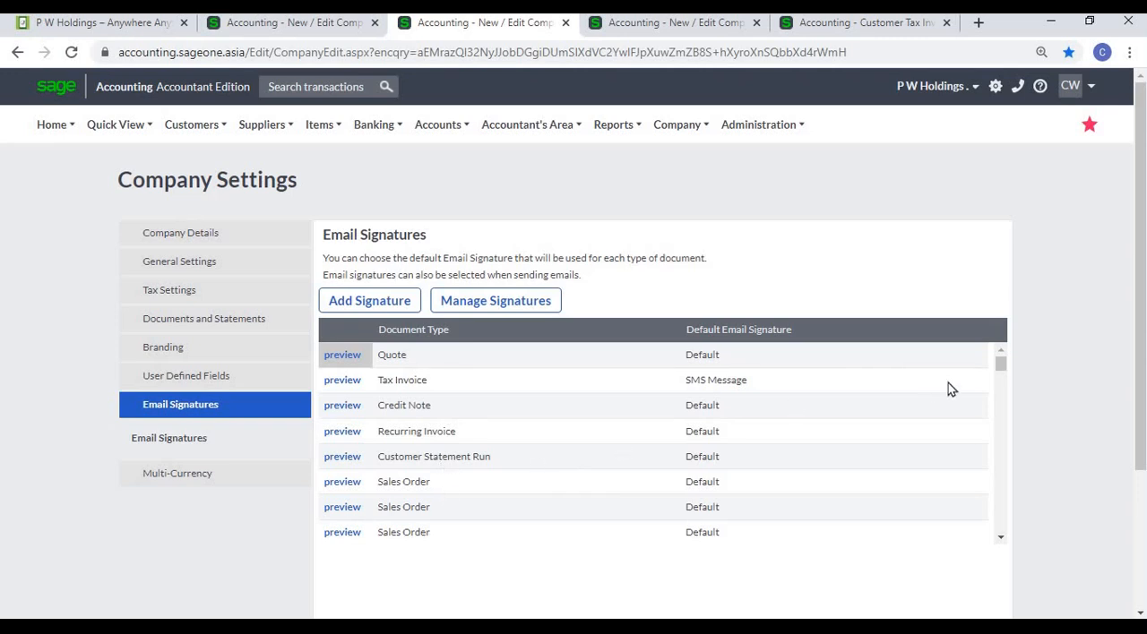
pyautogui.scroll(-3, 946, 389)
pyautogui.scroll(-3, 1039, 415)
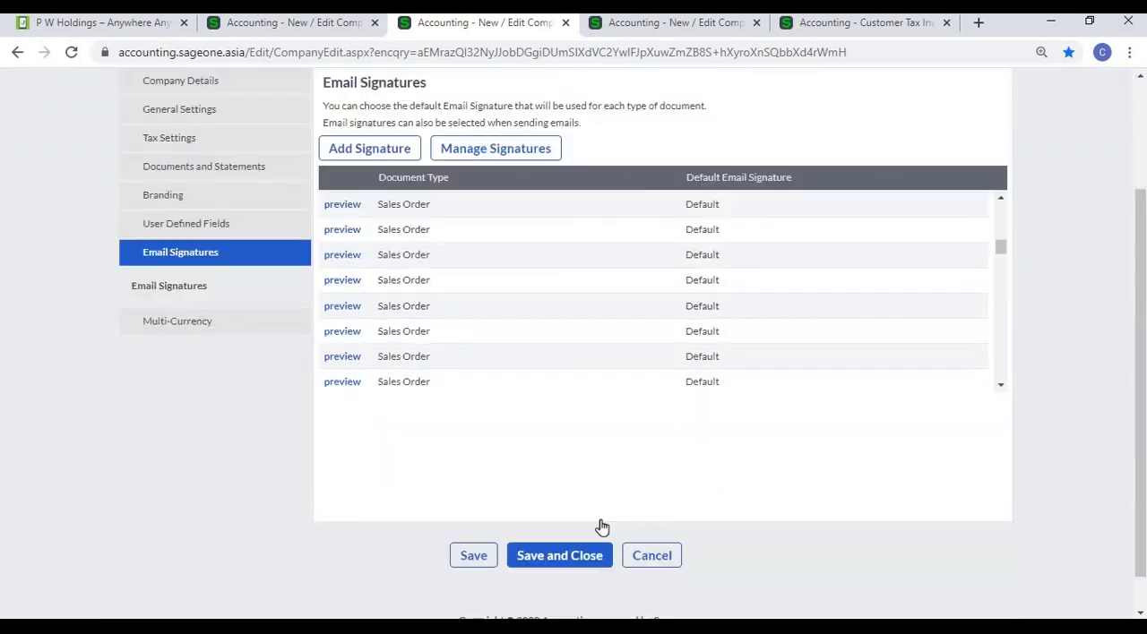
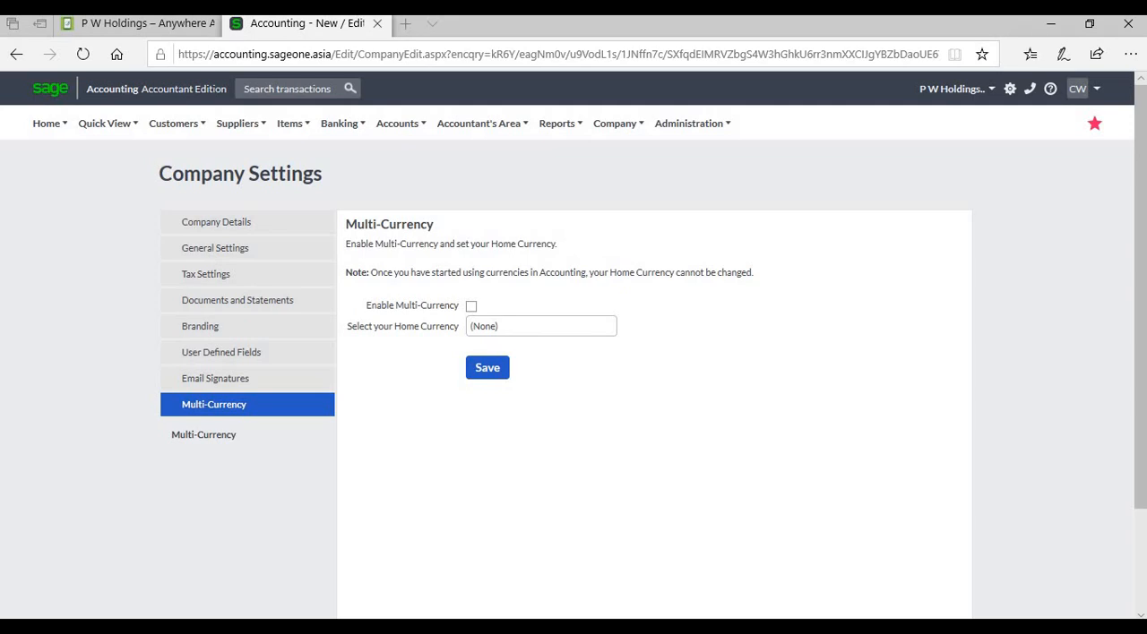
# - Enable multi-currency for the company and choose Sri Lankan Rupee as the home currency
pyautogui.moveTo(617, 124)
pyautogui.click(472, 307)
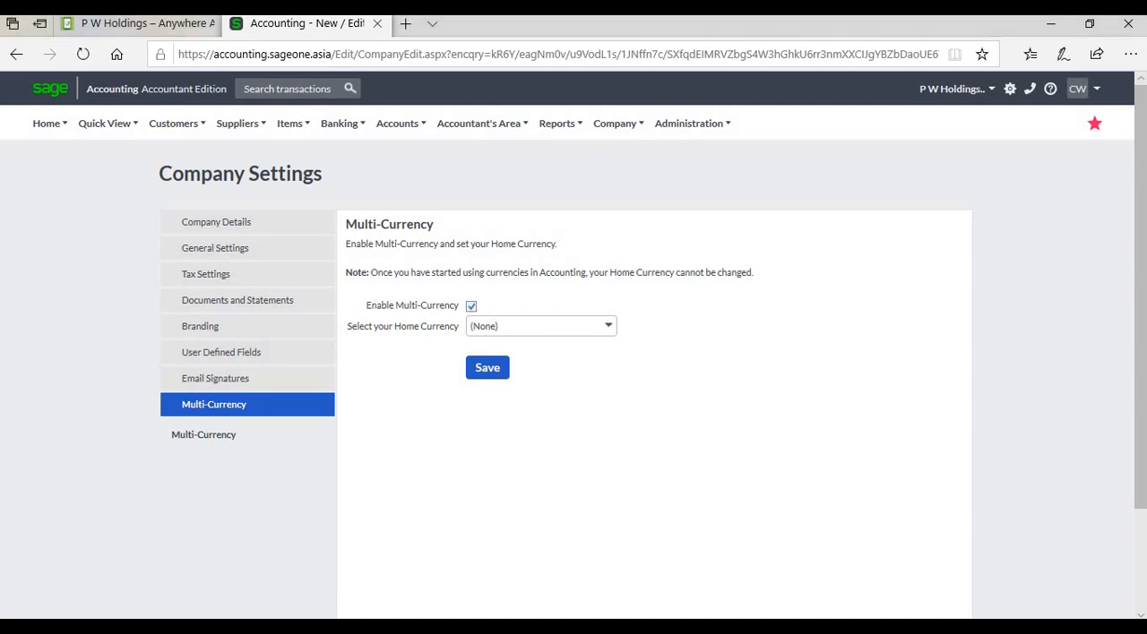
pyautogui.click(608, 326)
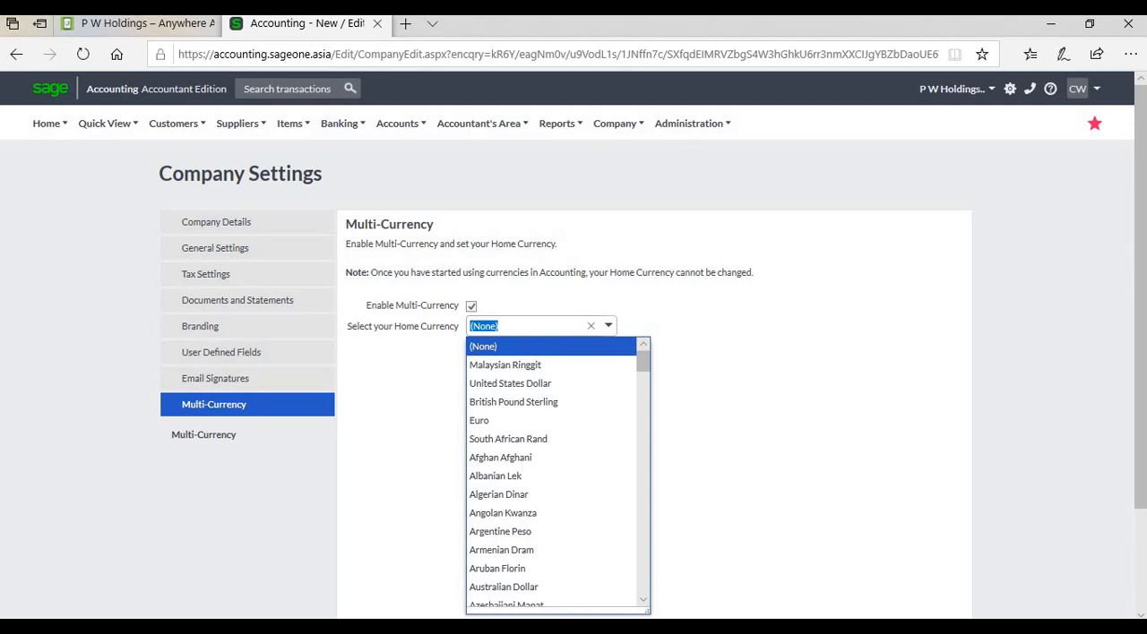
pyautogui.scroll(-5, 550, 470)
pyautogui.scroll(-10, 555, 473)
pyautogui.scroll(-10, 555, 473)
pyautogui.scroll(-8, 555, 473)
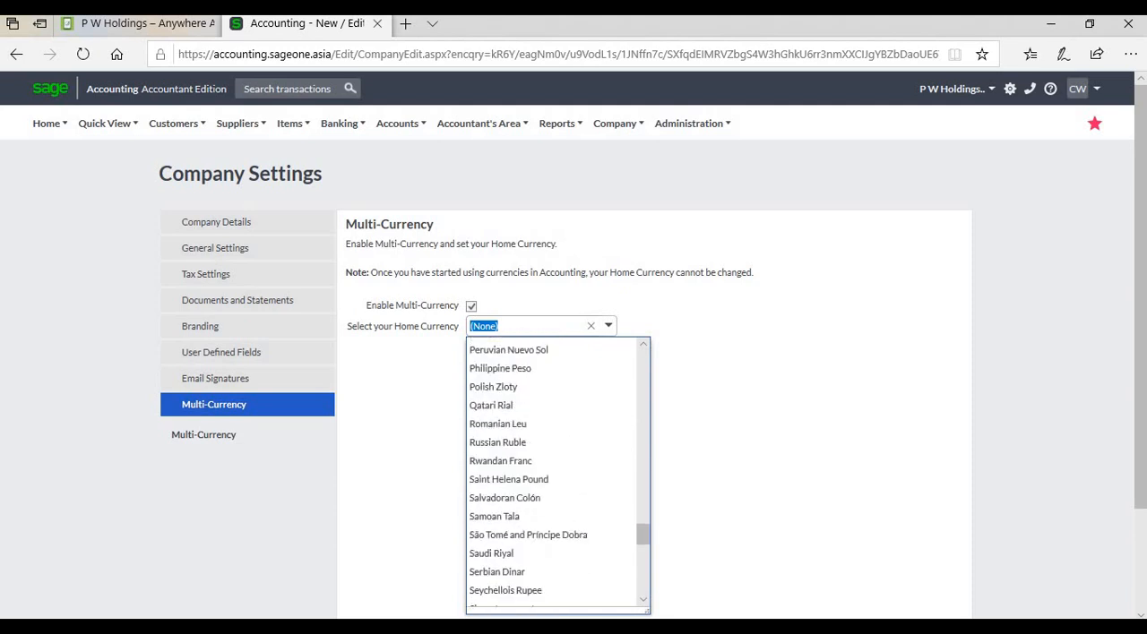
pyautogui.scroll(-3, 555, 473)
pyautogui.scroll(-1, 556, 473)
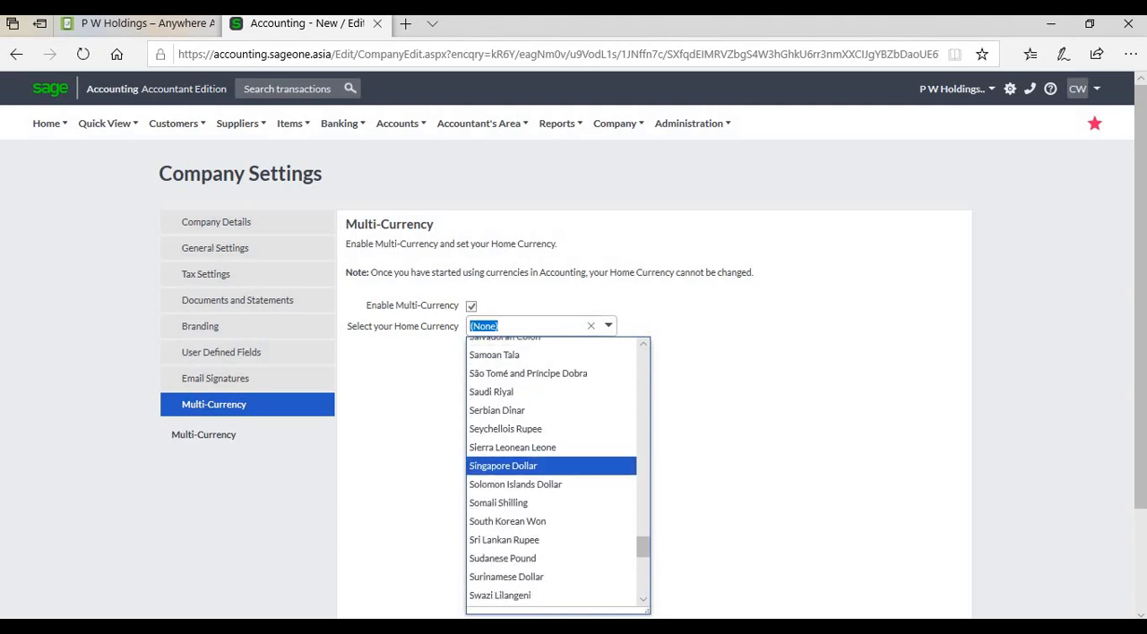
pyautogui.click(538, 540)
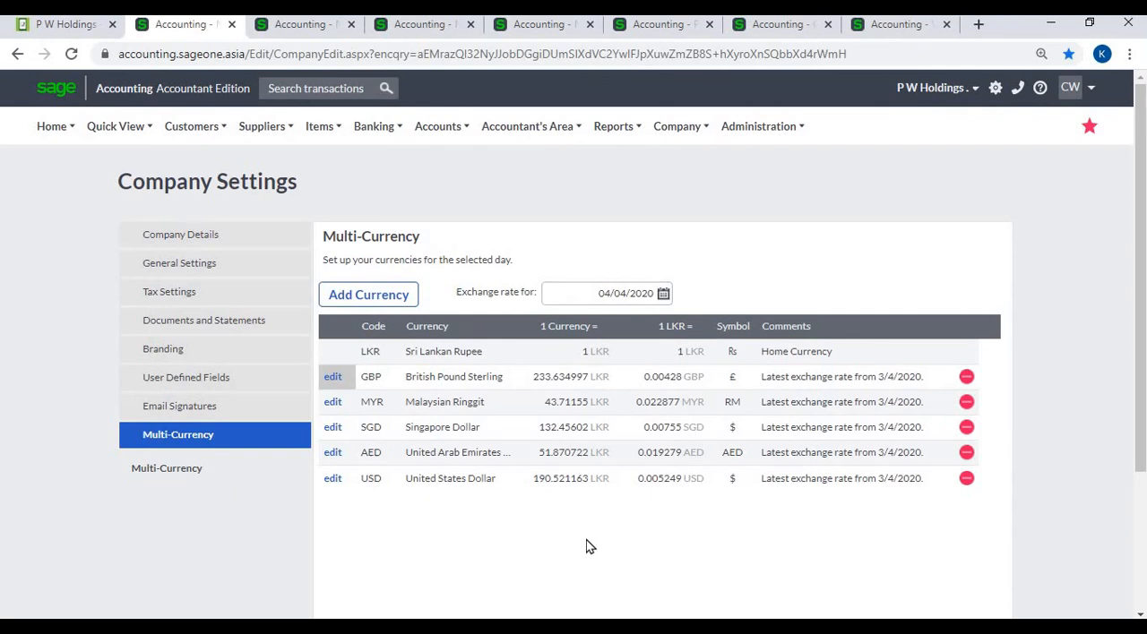
# - Add South African Rand to the company's currency list and save the settings
pyautogui.click(380, 301)
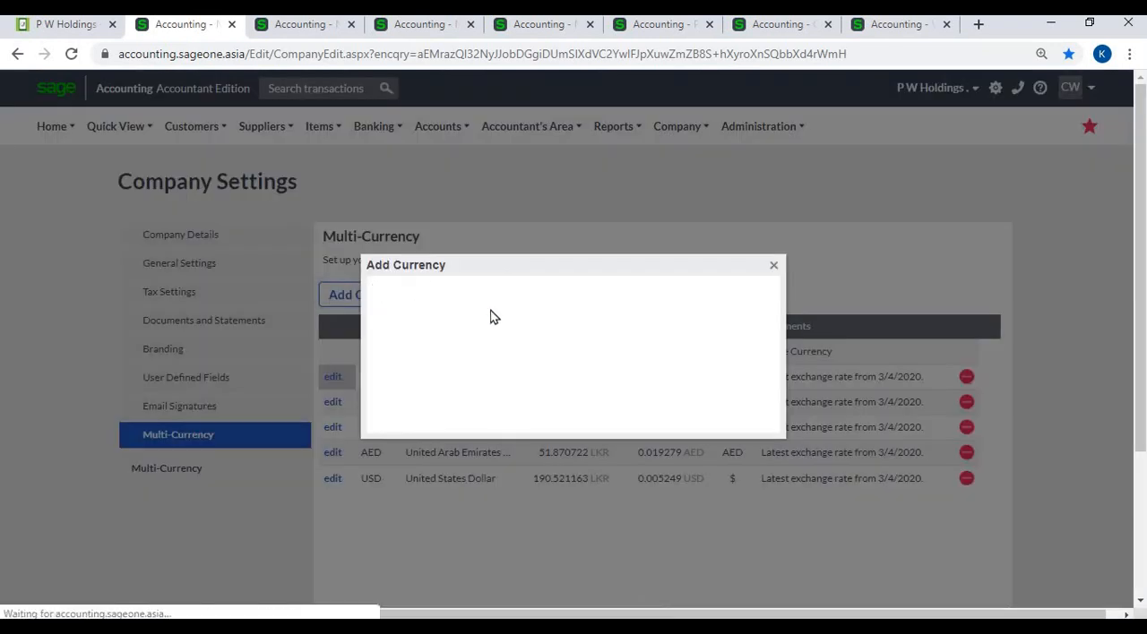
pyautogui.click(668, 330)
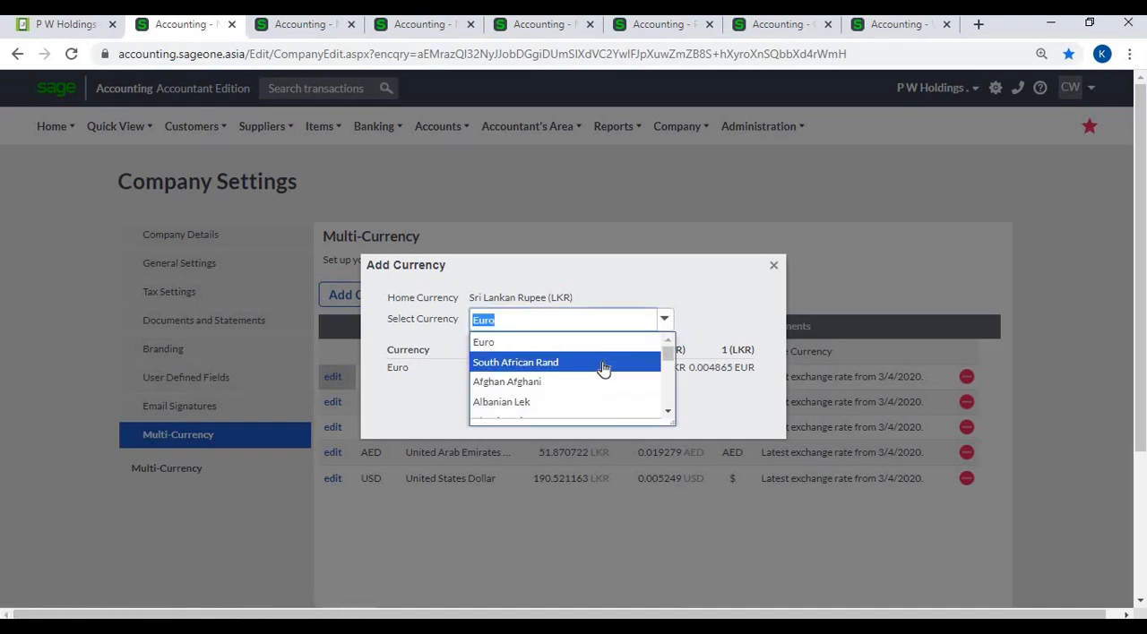
pyautogui.click(598, 363)
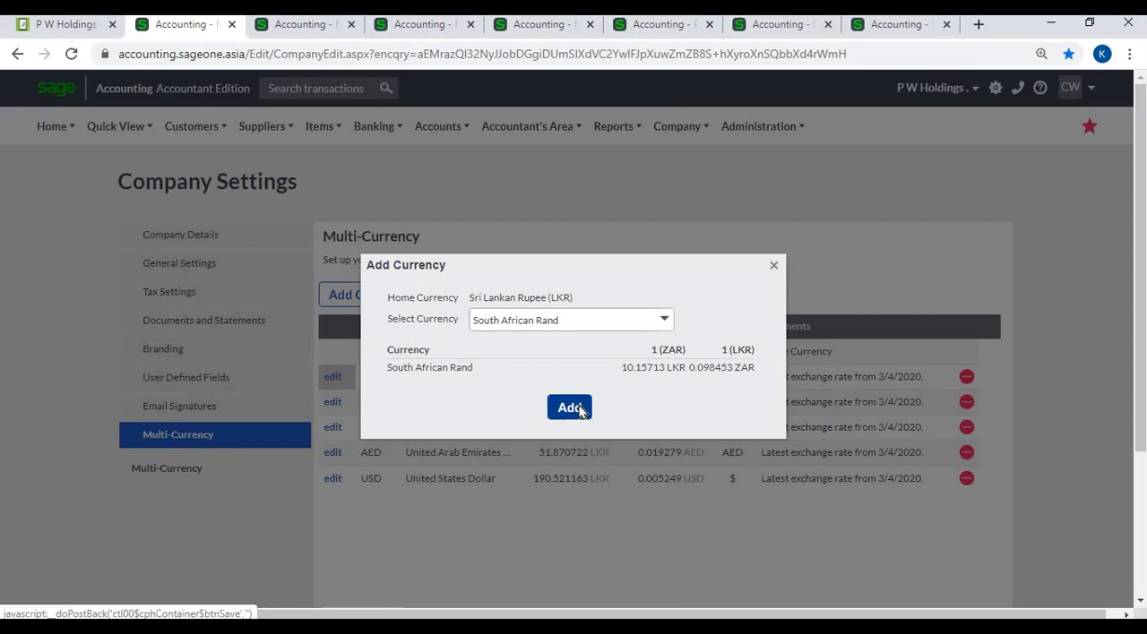
pyautogui.click(578, 410)
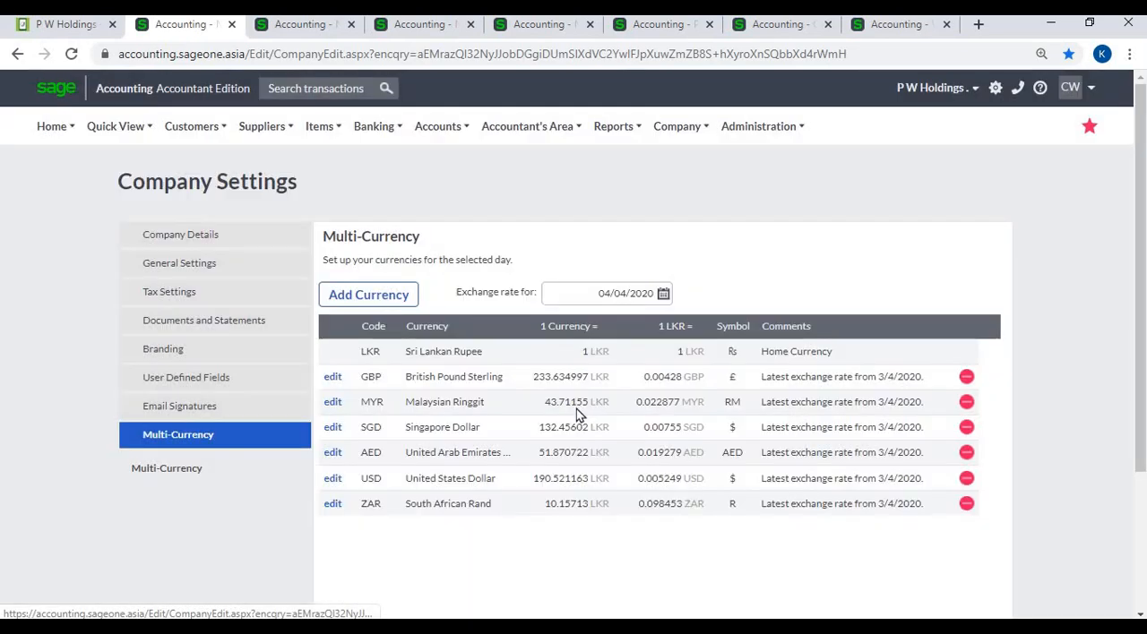
pyautogui.scroll(-2, 502, 528)
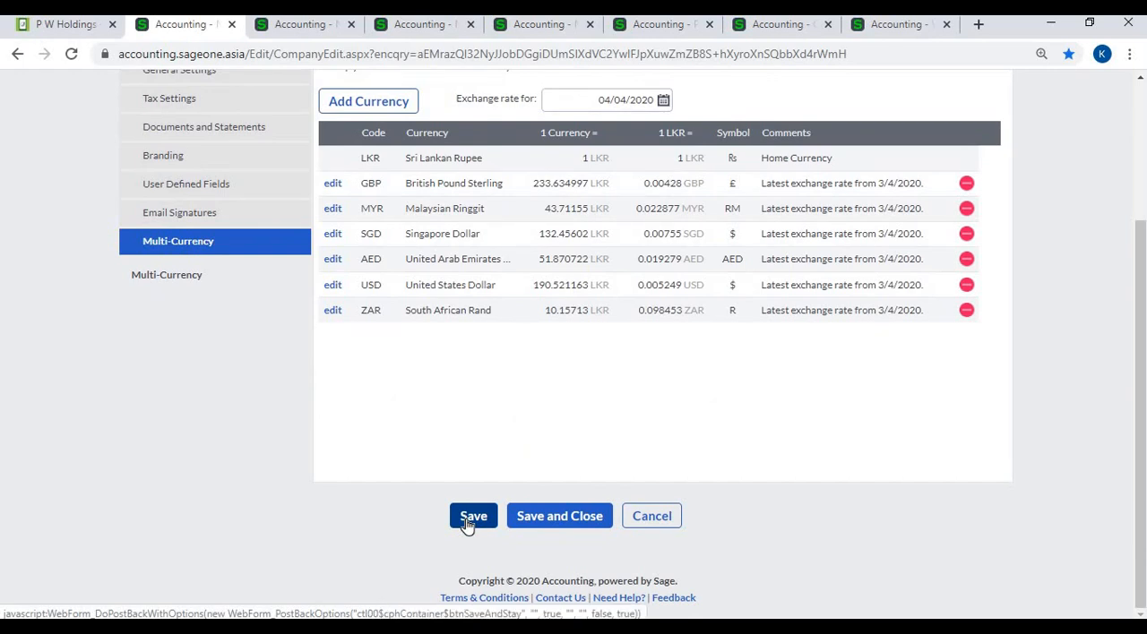
pyautogui.click(470, 519)
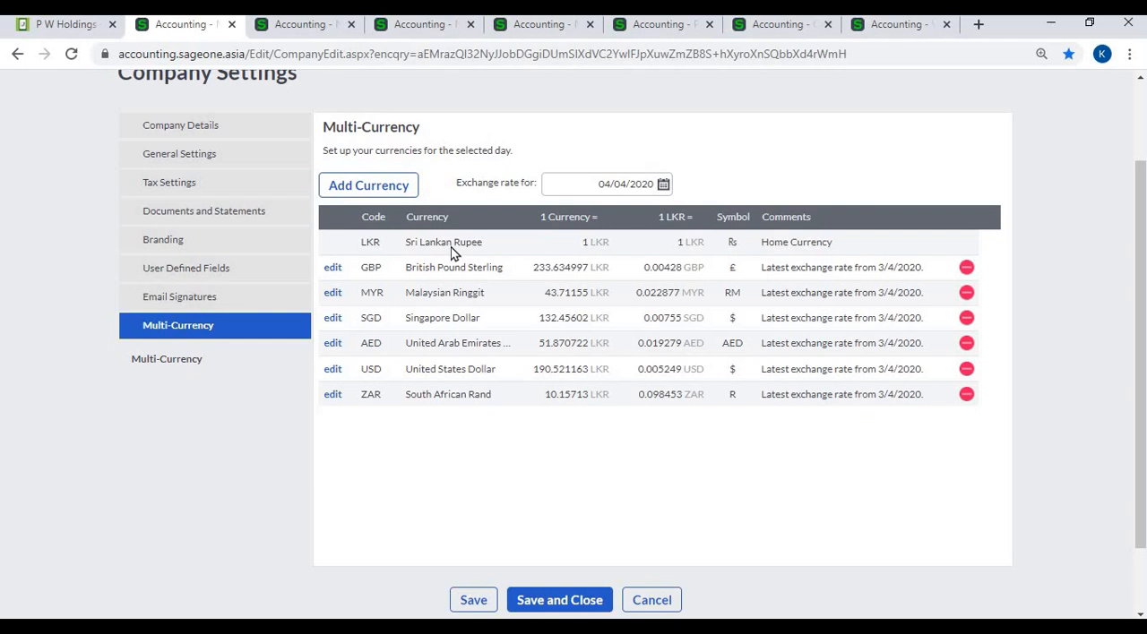
# - Try the new custom exchange rate option for British Pound Sterling, inspect its date range and rate fields, and close without updating
pyautogui.click(332, 268)
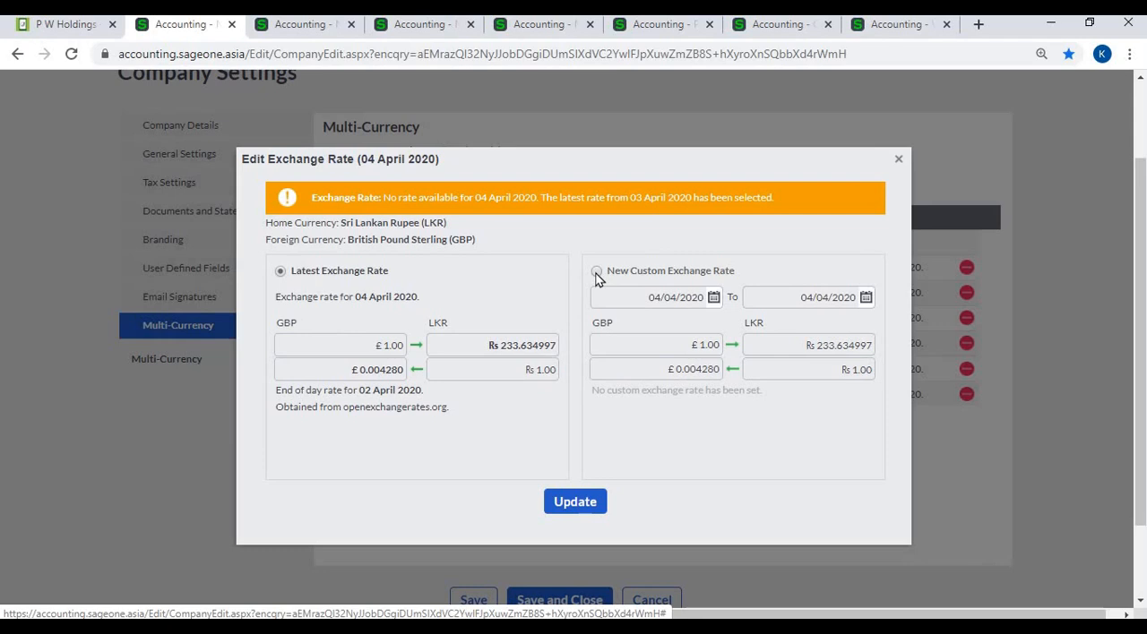
pyautogui.click(596, 272)
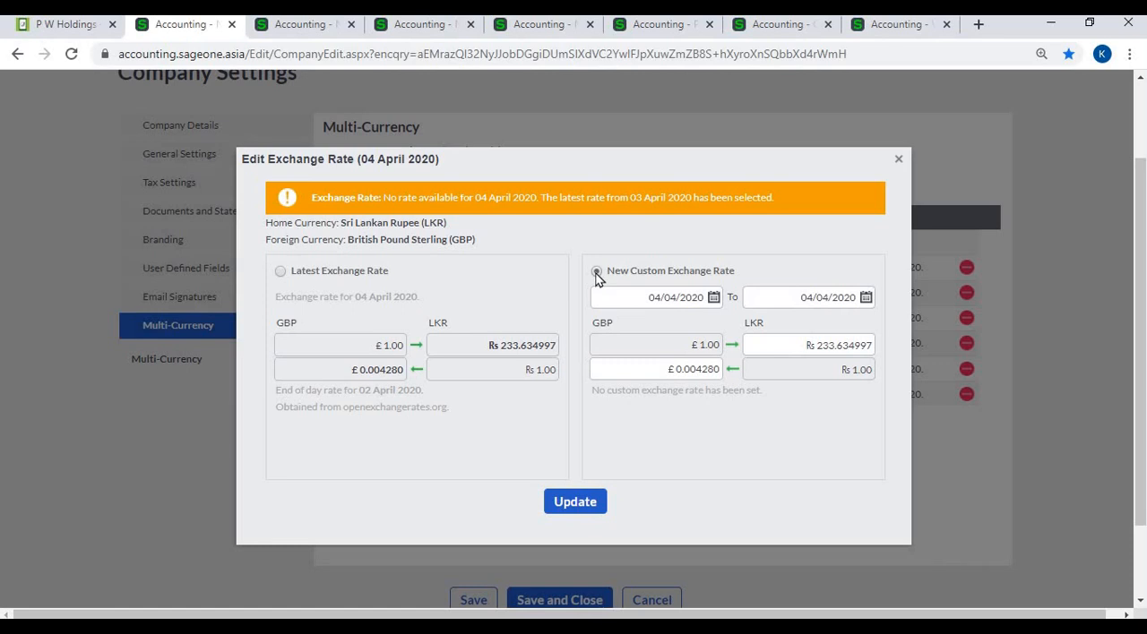
pyautogui.click(714, 309)
pyautogui.click(713, 309)
pyautogui.click(714, 309)
pyautogui.click(866, 300)
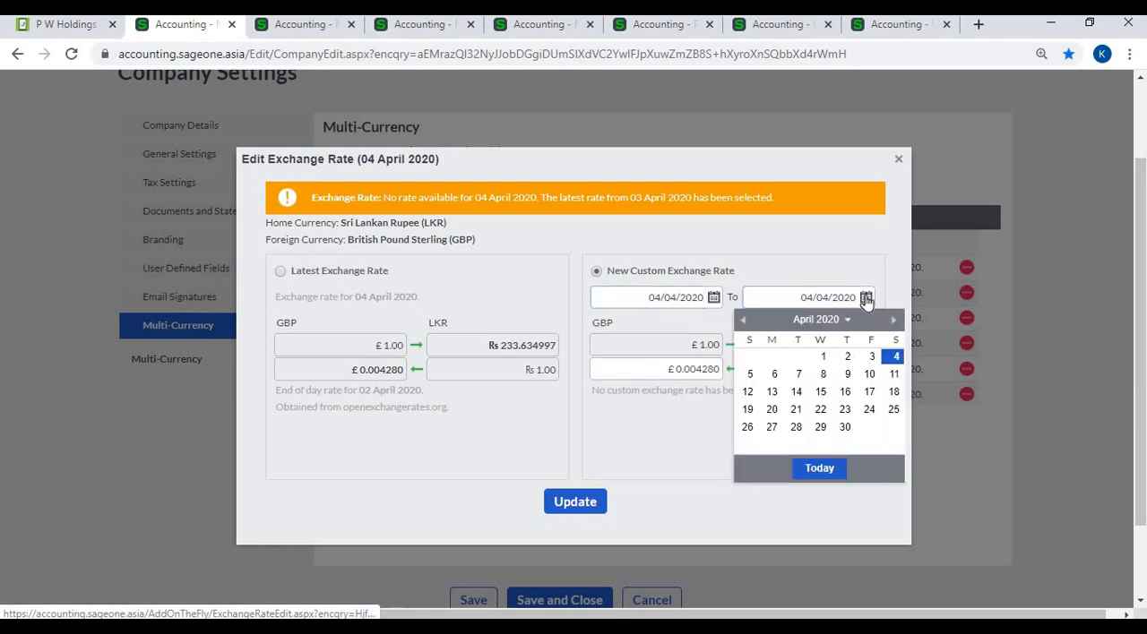
pyautogui.click(866, 297)
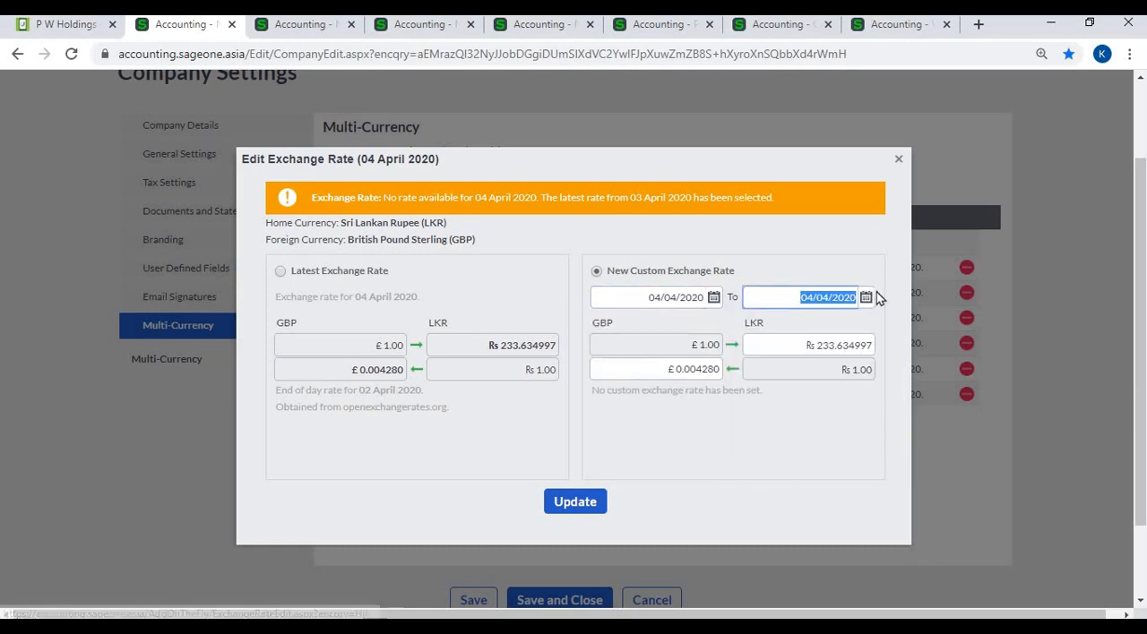
pyautogui.click(824, 349)
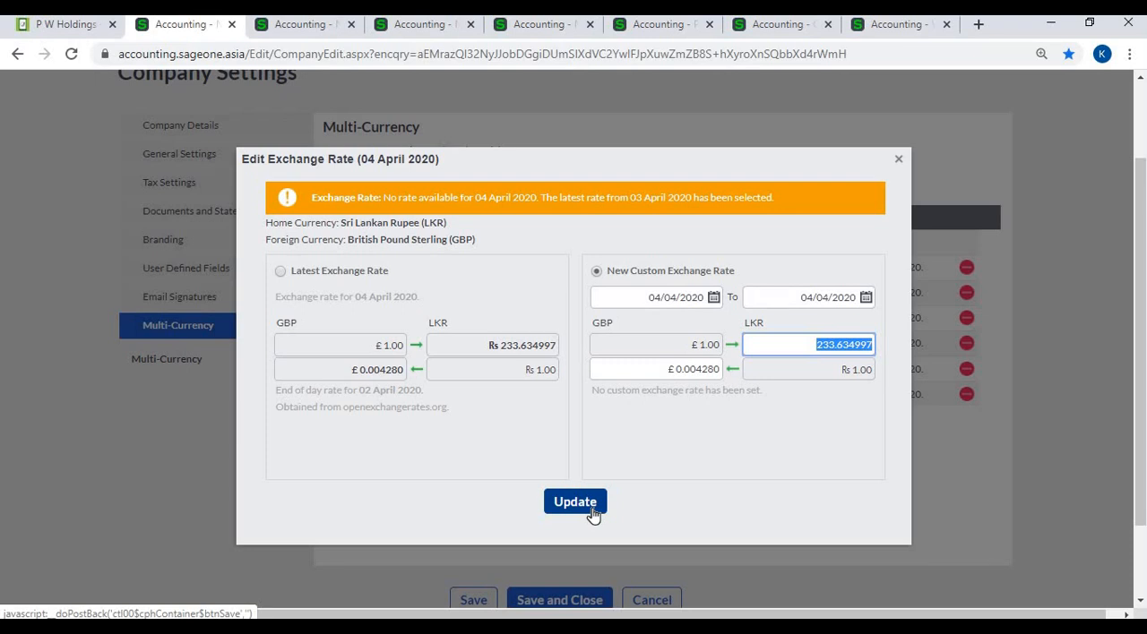
pyautogui.click(899, 158)
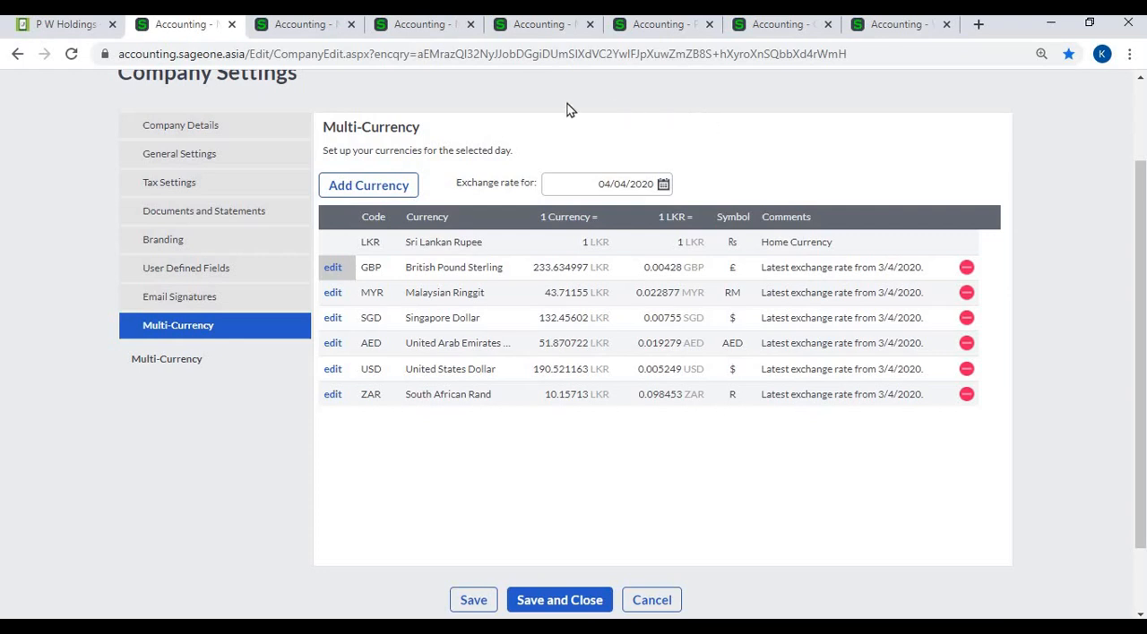
# - Look over the open New Customer, New Supplier and New Bank Account forms, and review the customer form down to its default settings
pyautogui.click(307, 29)
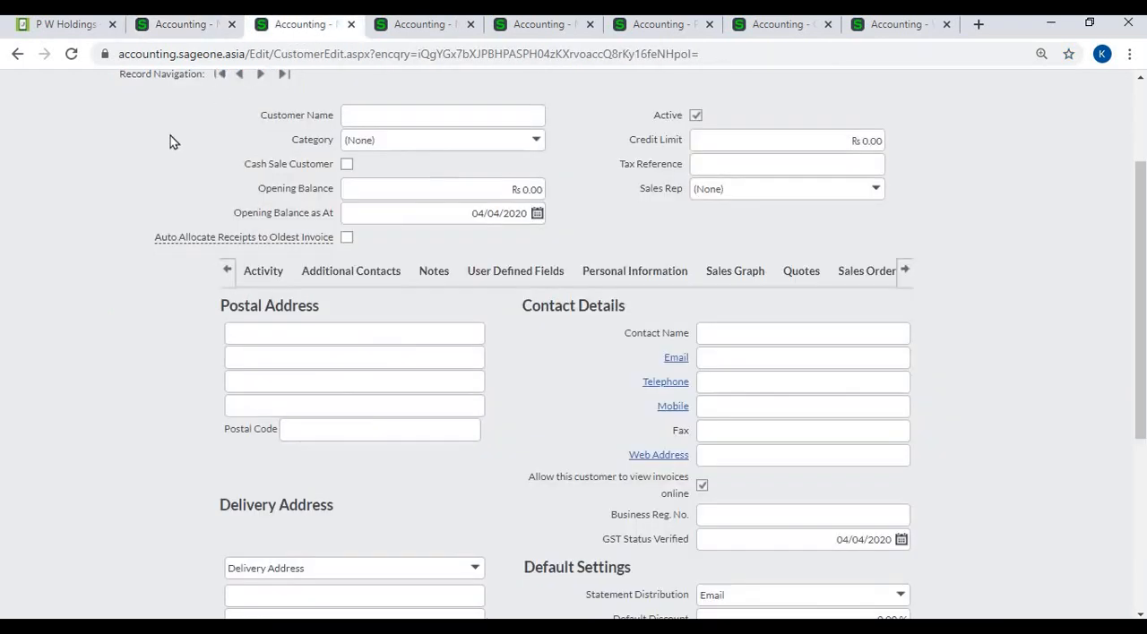
pyautogui.scroll(2, 162, 155)
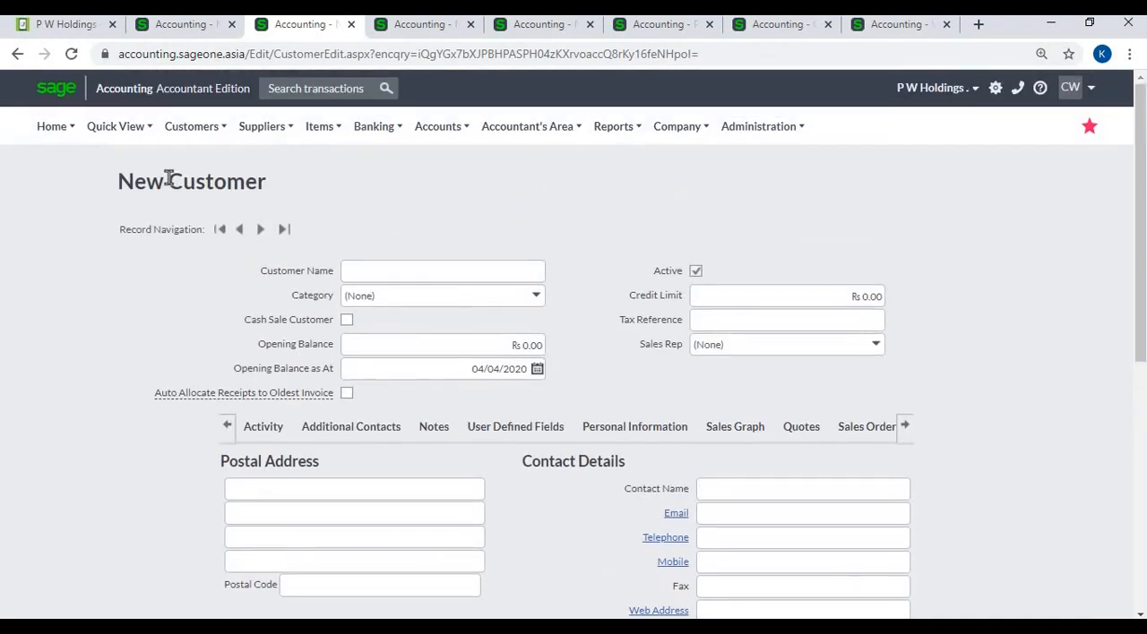
pyautogui.click(426, 30)
pyautogui.click(548, 30)
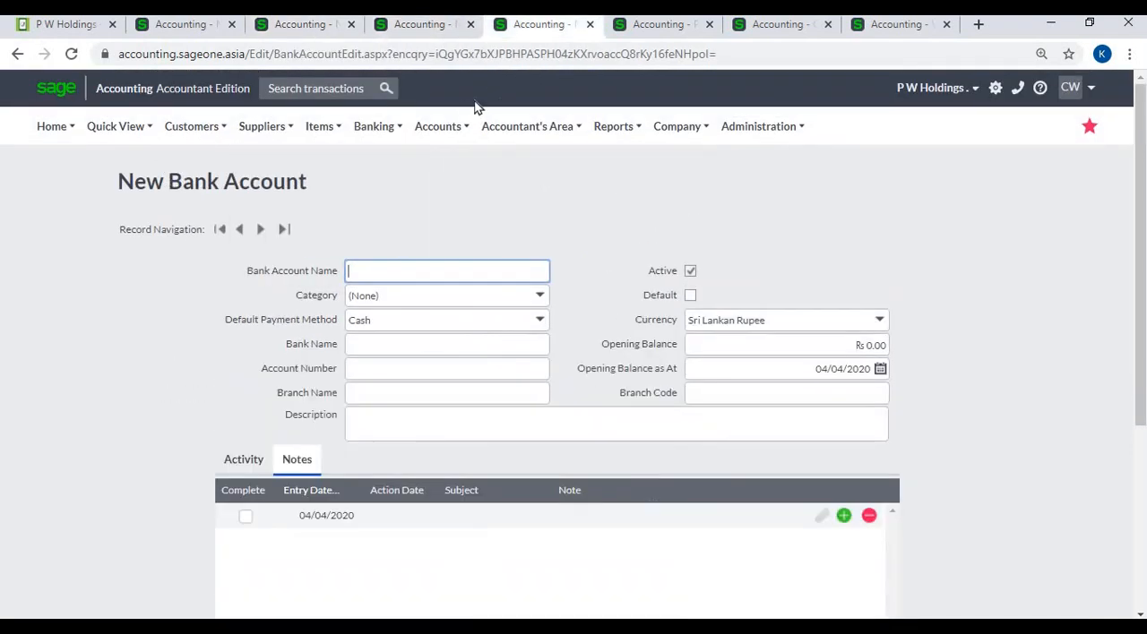
pyautogui.click(307, 29)
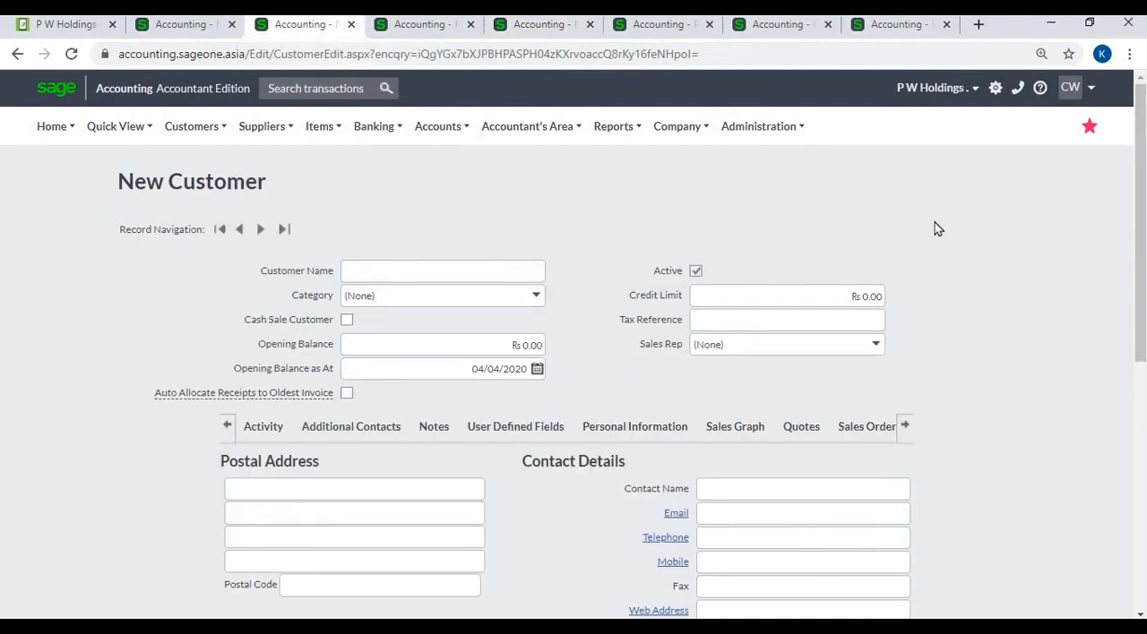
pyautogui.scroll(-1, 934, 223)
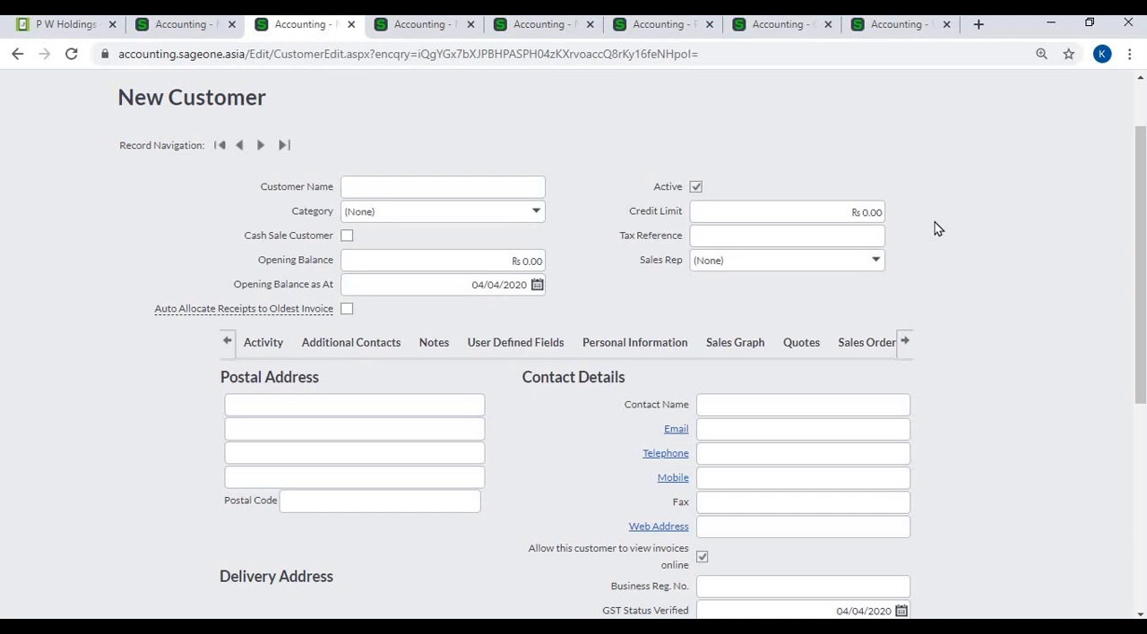
pyautogui.scroll(-2, 935, 228)
pyautogui.scroll(-1, 934, 228)
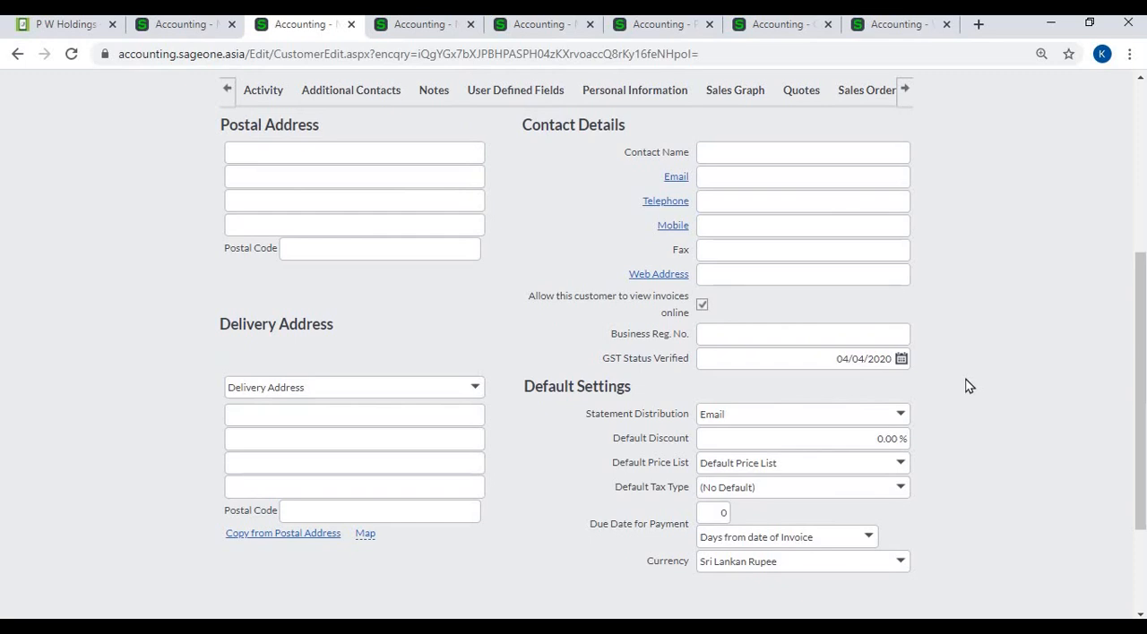
pyautogui.scroll(4, 968, 385)
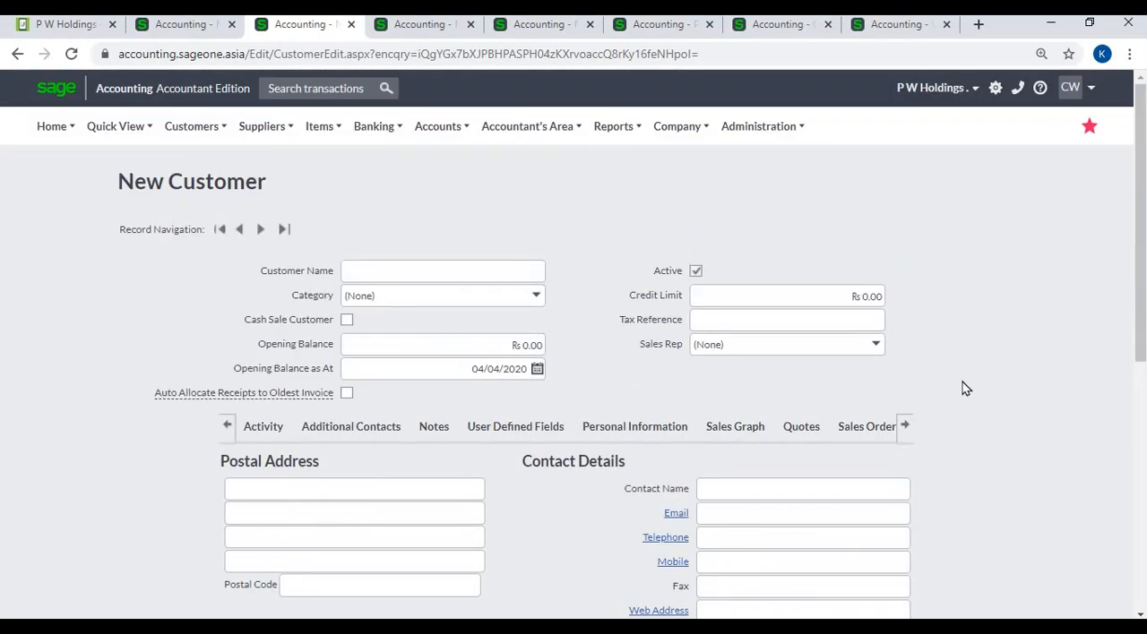
# - Set the new customer's currency to British Pound Sterling and check the currency symbol in the Opening Balance and Credit Limit fields
pyautogui.click(417, 270)
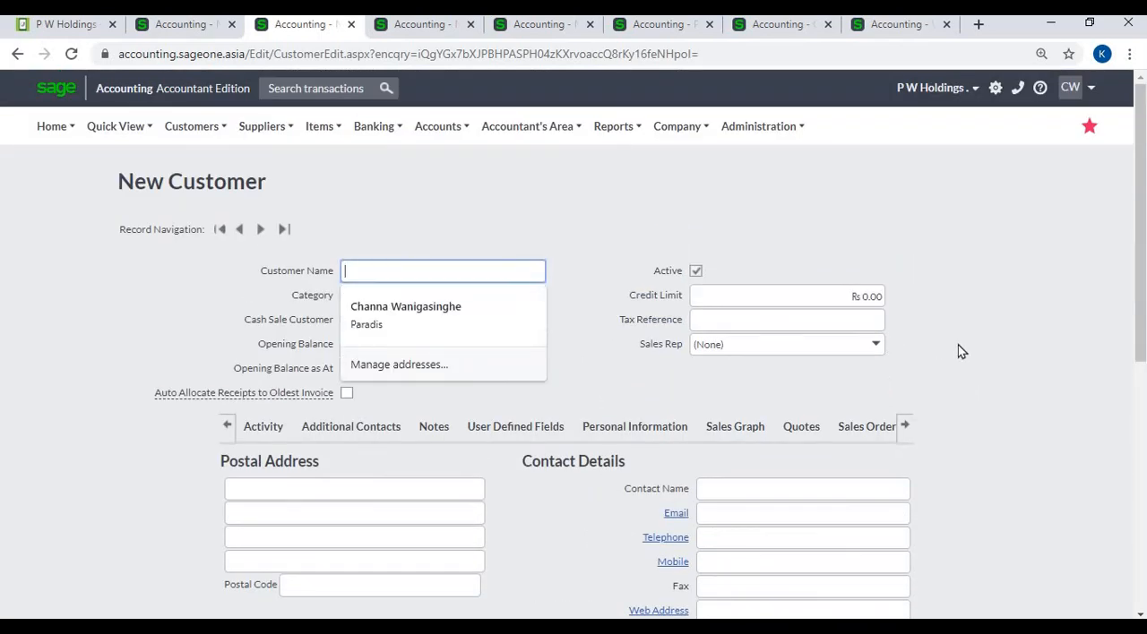
pyautogui.scroll(-5, 962, 371)
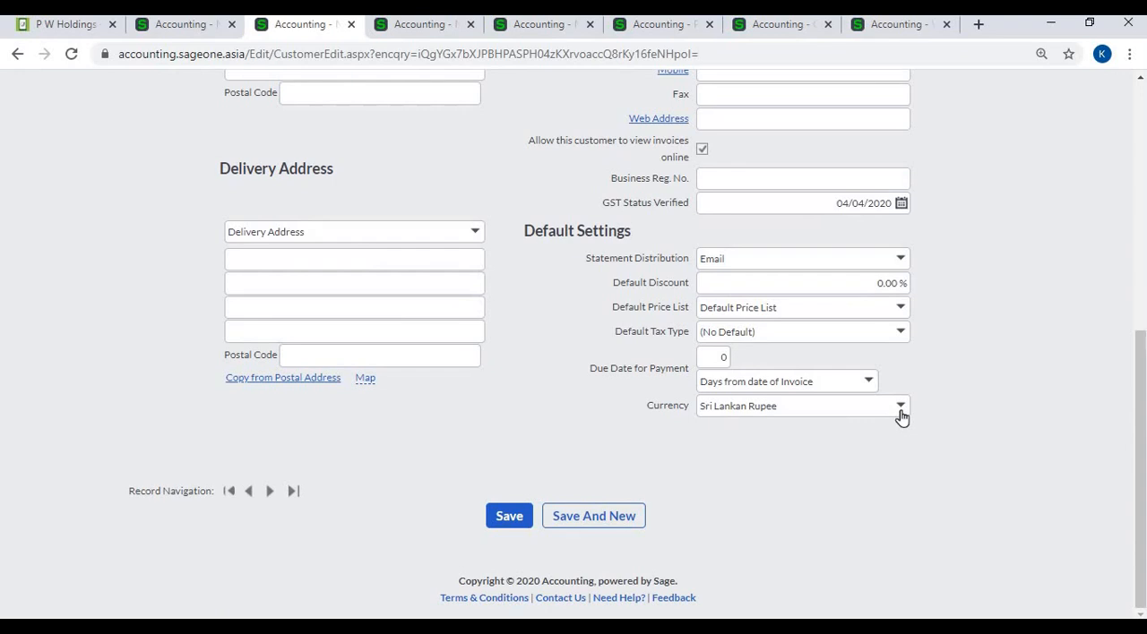
pyautogui.click(900, 412)
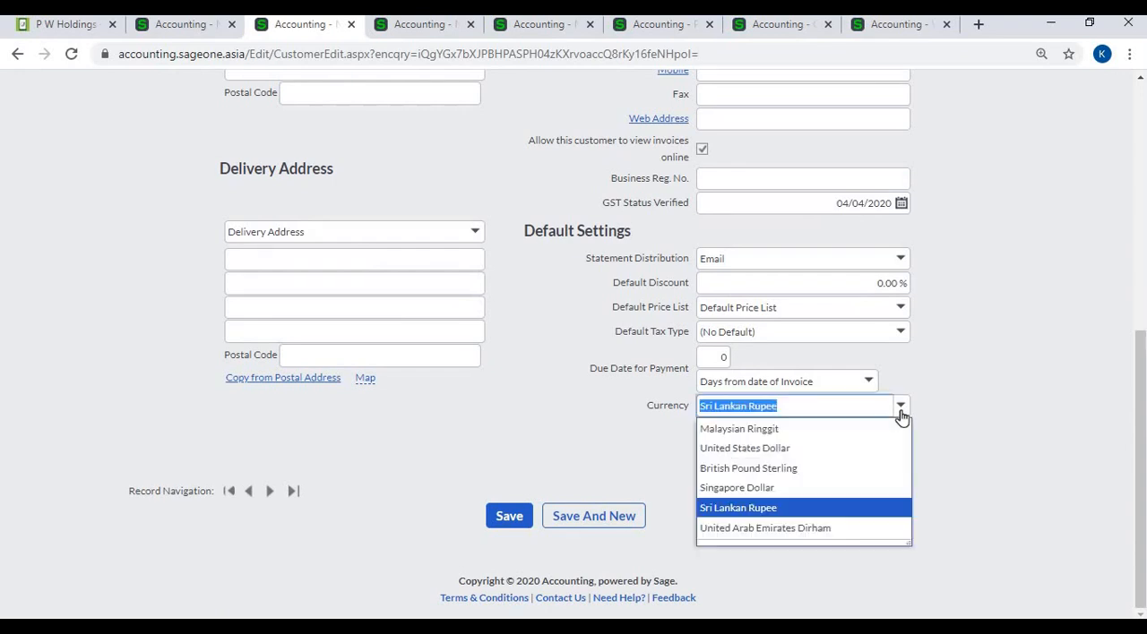
pyautogui.click(844, 473)
pyautogui.scroll(5, 887, 437)
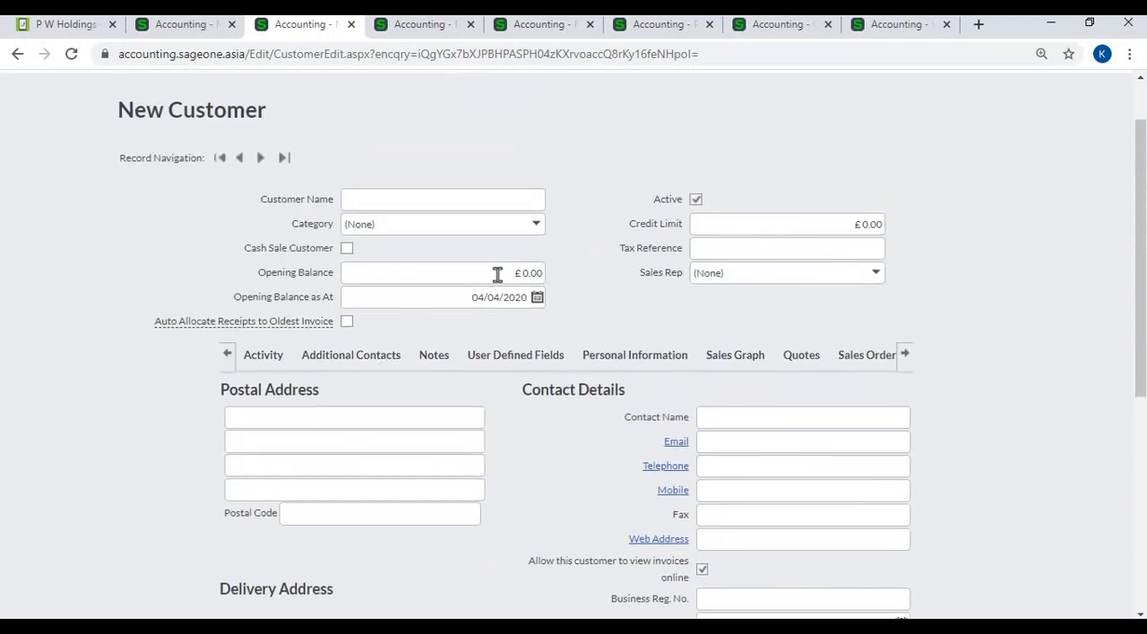
pyautogui.click(506, 274)
pyautogui.click(780, 222)
pyautogui.click(940, 269)
pyautogui.scroll(-4, 946, 264)
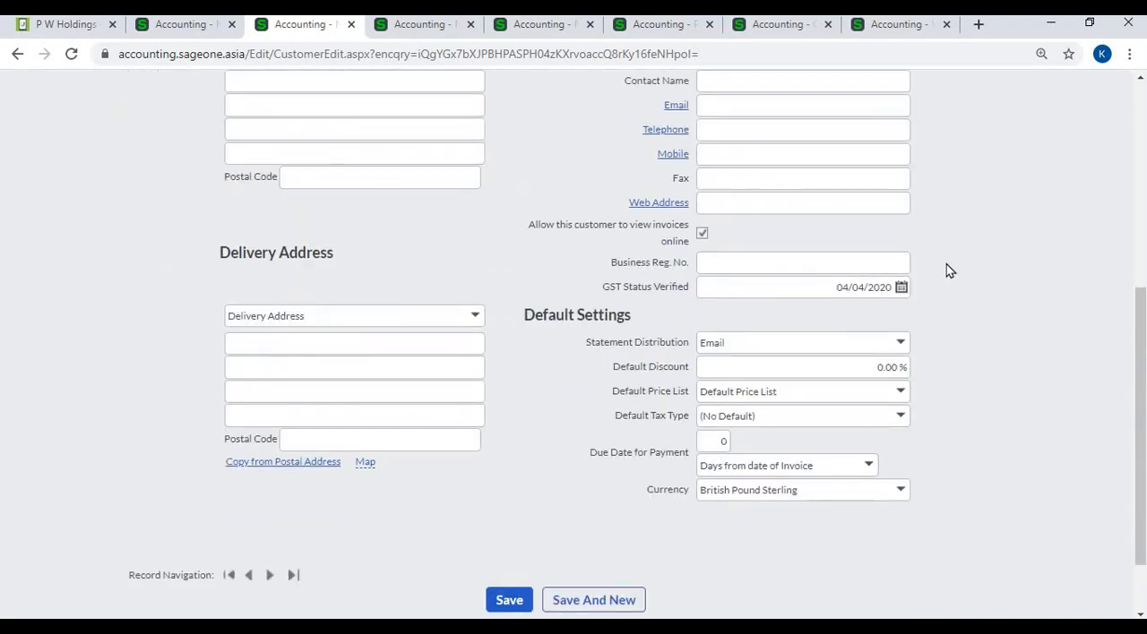
pyautogui.scroll(4, 946, 264)
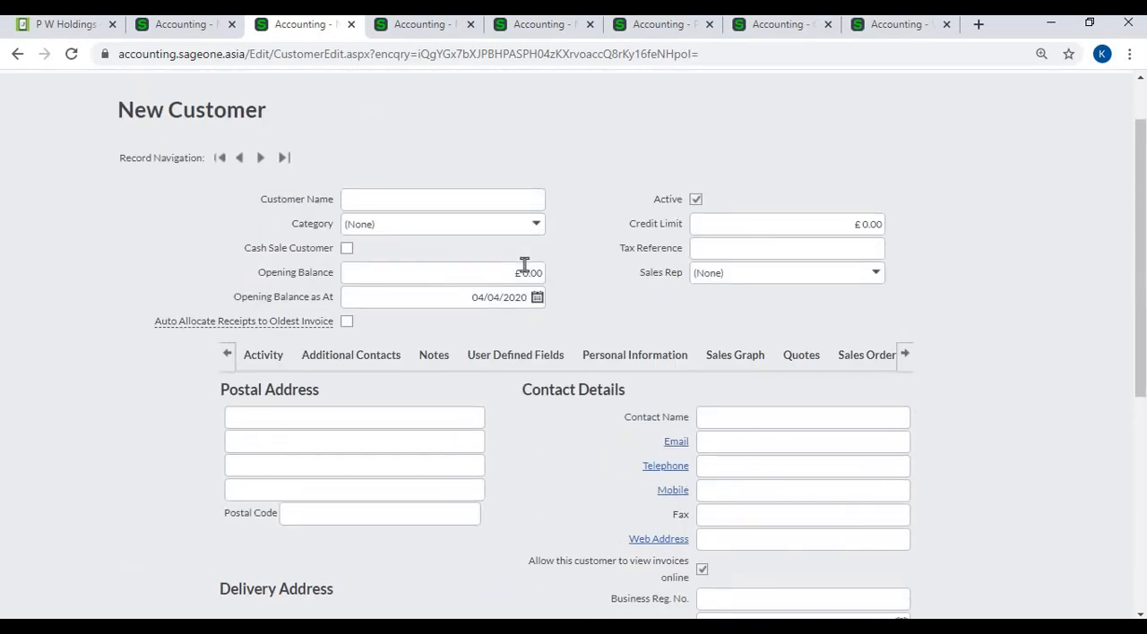
# - Set the currency in the New Supplier form's default settings to United States Dollar
pyautogui.click(424, 32)
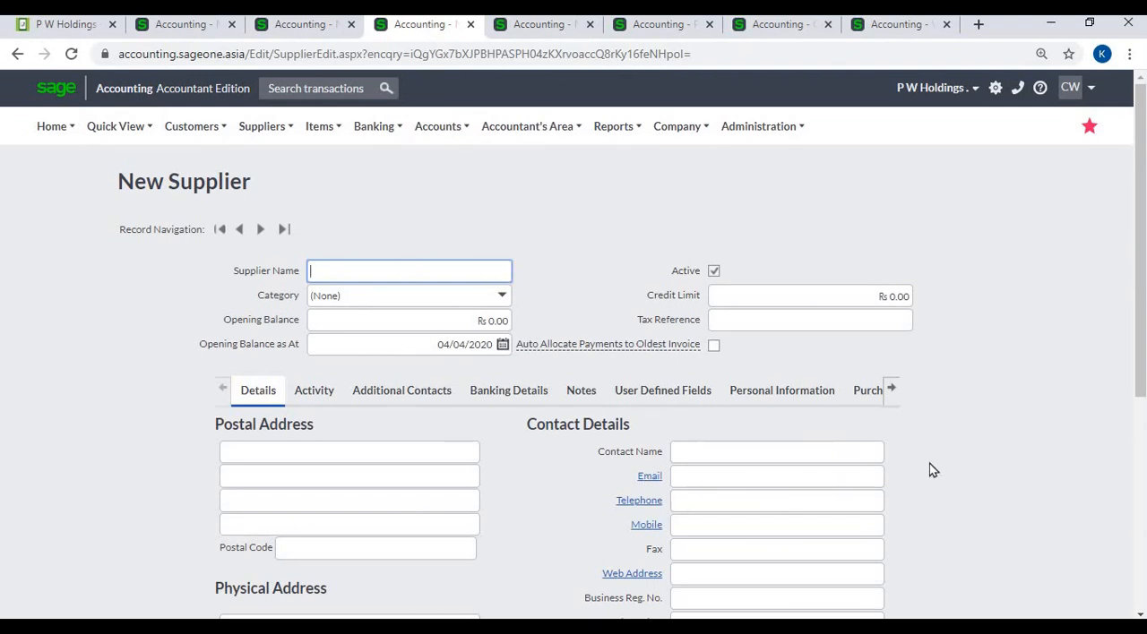
pyautogui.scroll(-5, 929, 470)
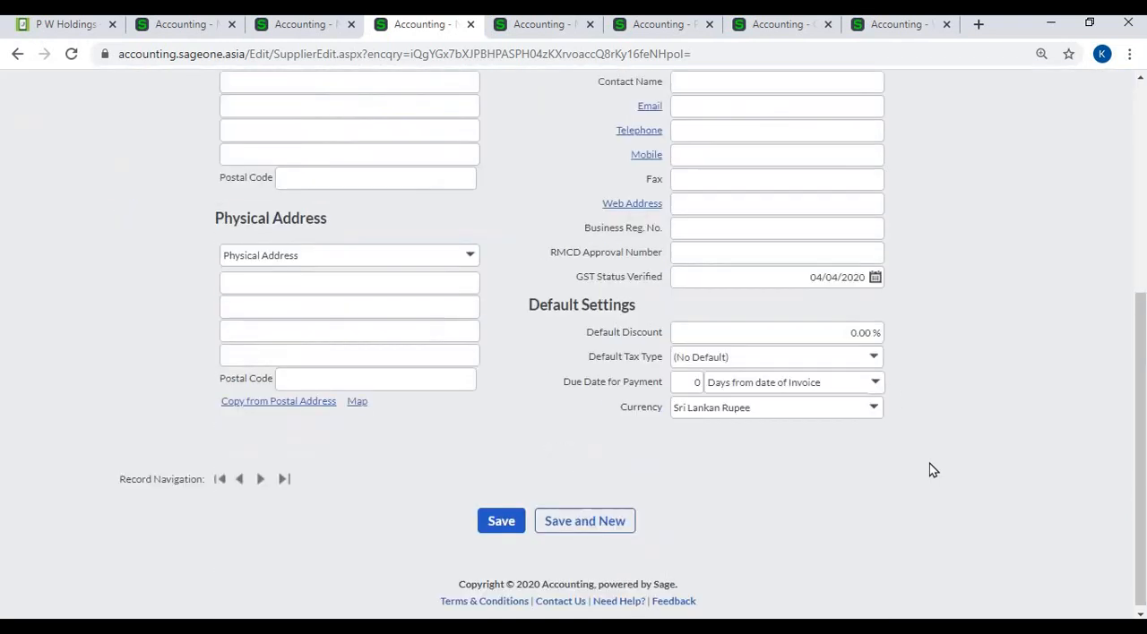
pyautogui.click(876, 406)
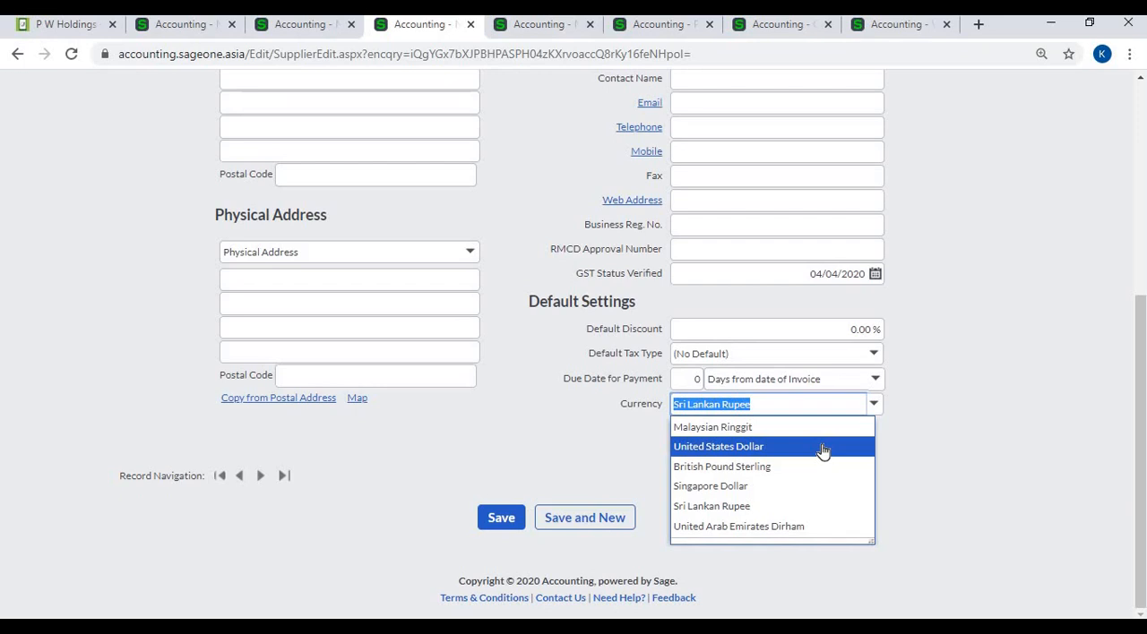
pyautogui.press('Return')
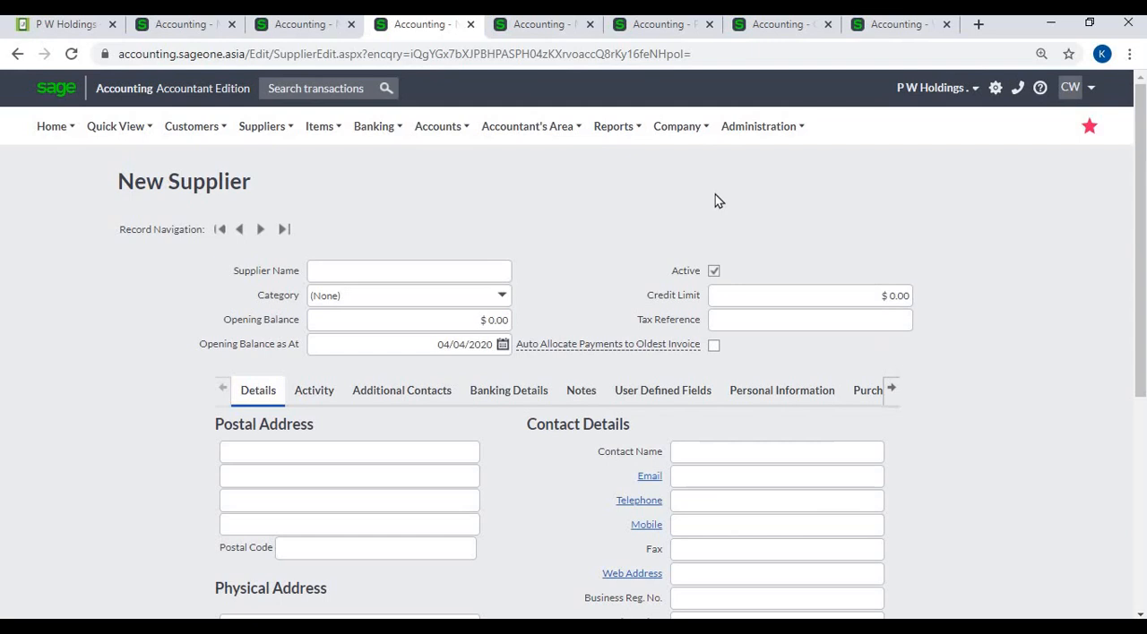
# - Set the currency in the New Bank Account form to Singapore Dollar
pyautogui.click(550, 29)
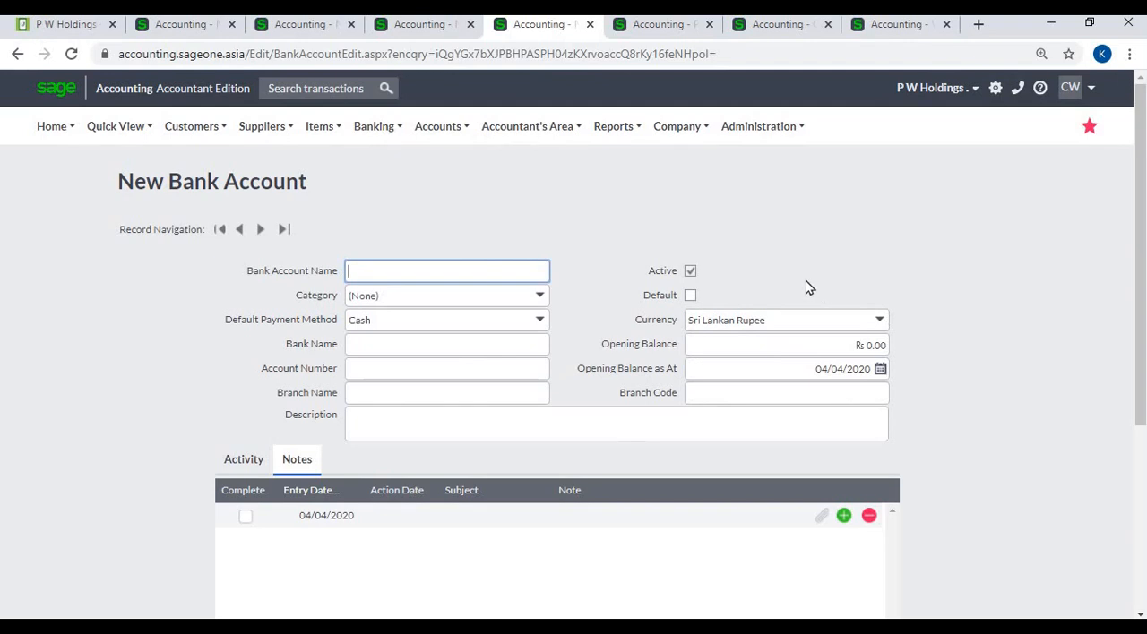
pyautogui.click(379, 134)
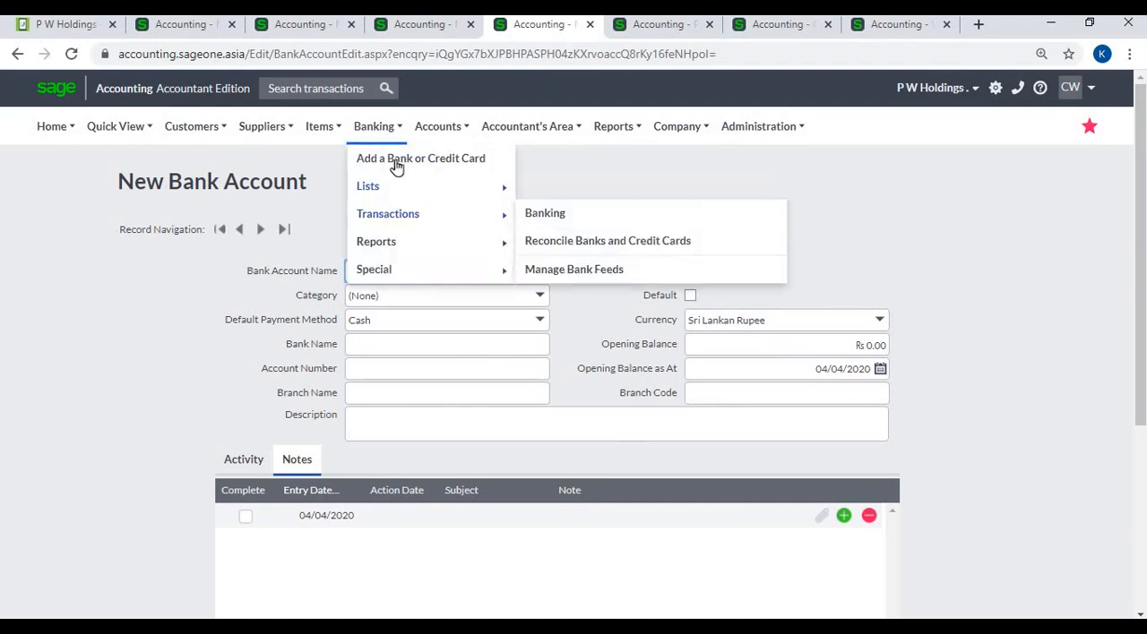
pyautogui.click(878, 324)
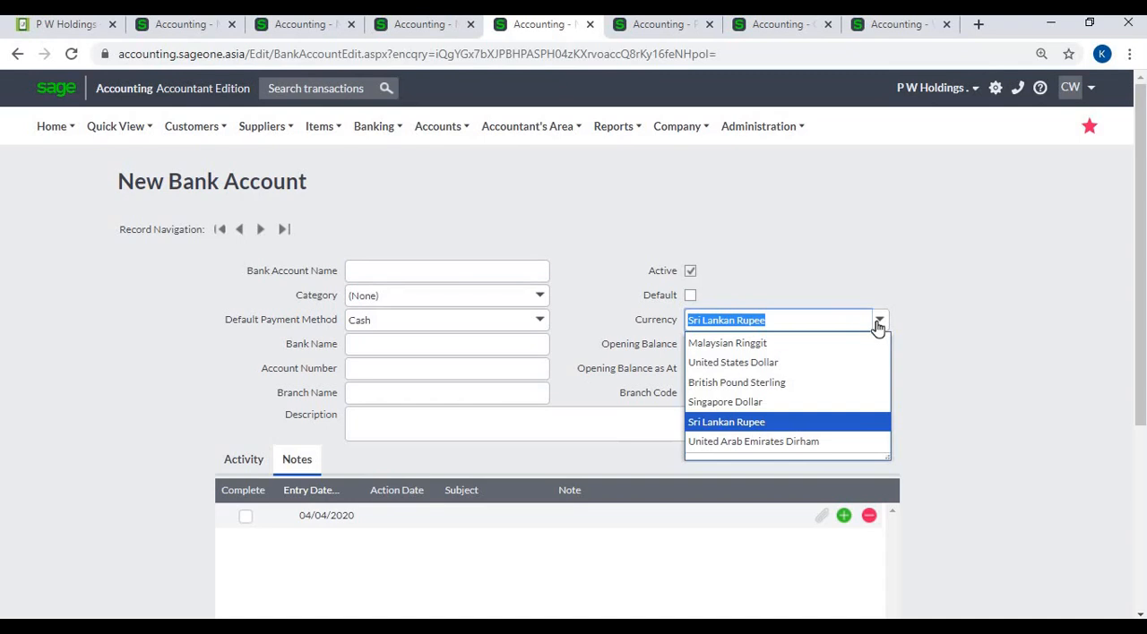
pyautogui.click(867, 402)
pyautogui.click(1011, 380)
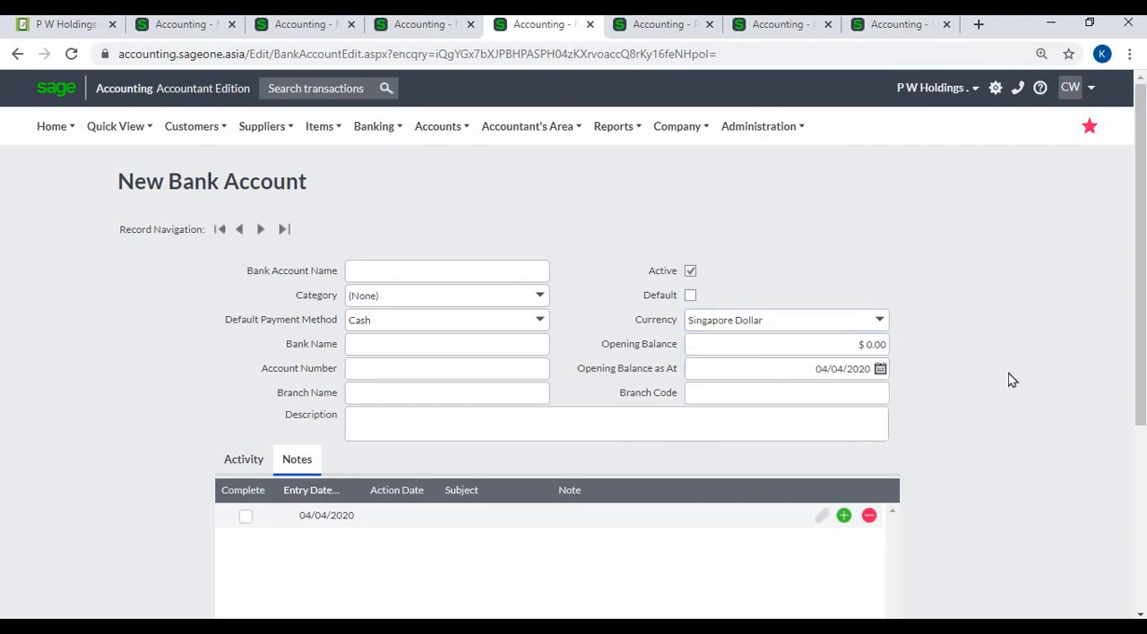
# - Review the Al Habtoor customer invoice, examining its exchange rate, line amounts, Home currency column and totals including Total (LKR)
pyautogui.click(636, 31)
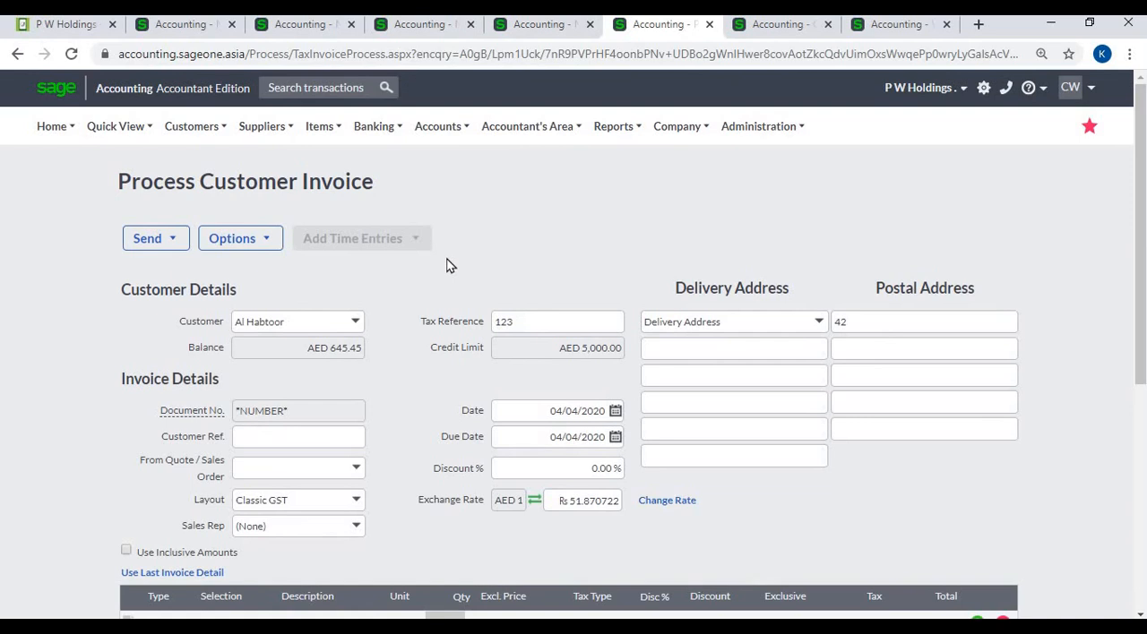
pyautogui.scroll(-1, 450, 266)
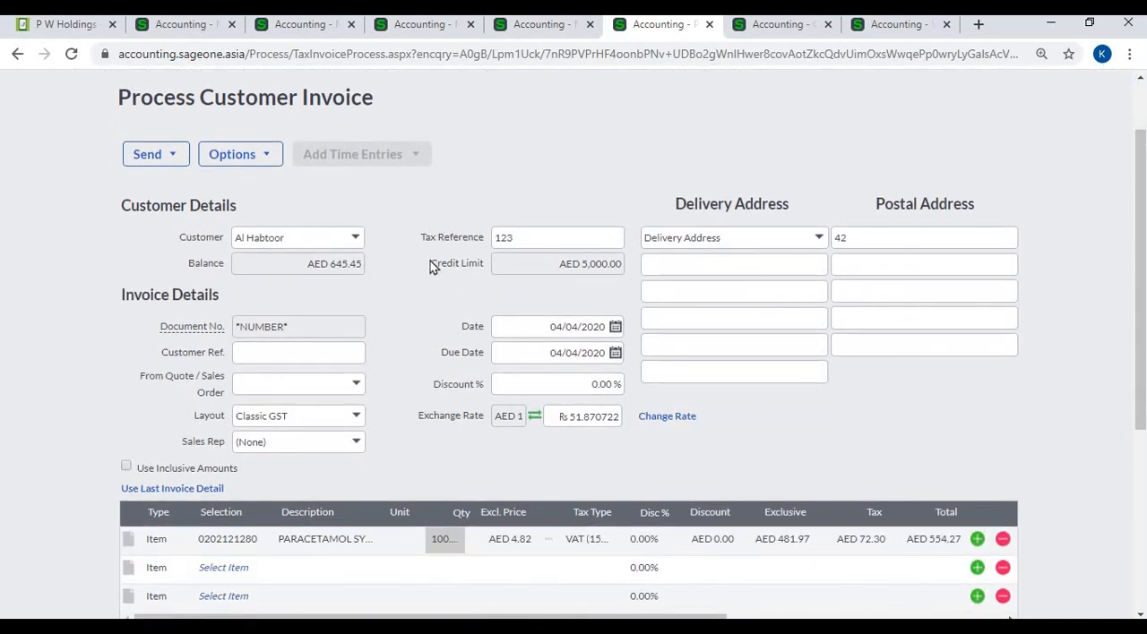
pyautogui.click(359, 241)
pyautogui.click(359, 240)
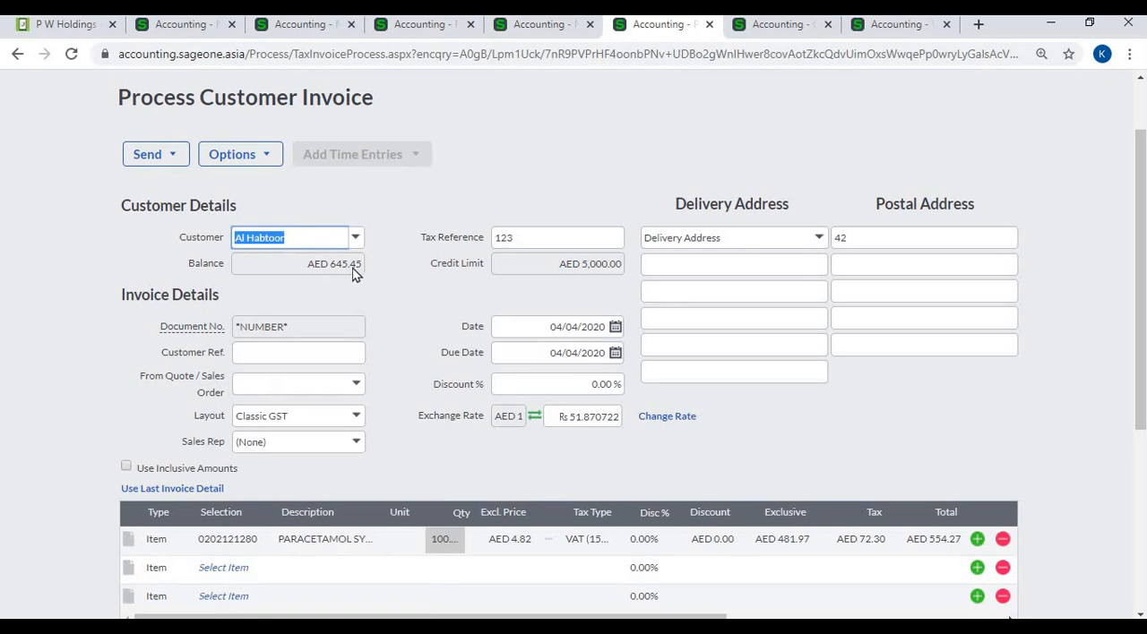
pyautogui.scroll(-3, 356, 276)
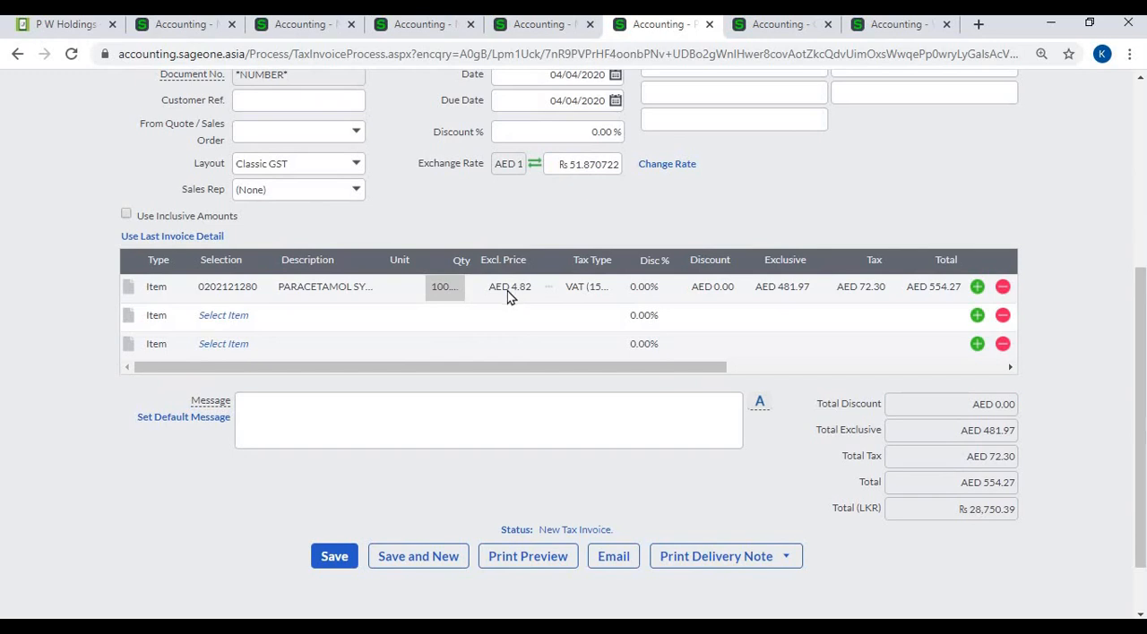
pyautogui.moveTo(577, 367); pyautogui.dragTo(905, 369)
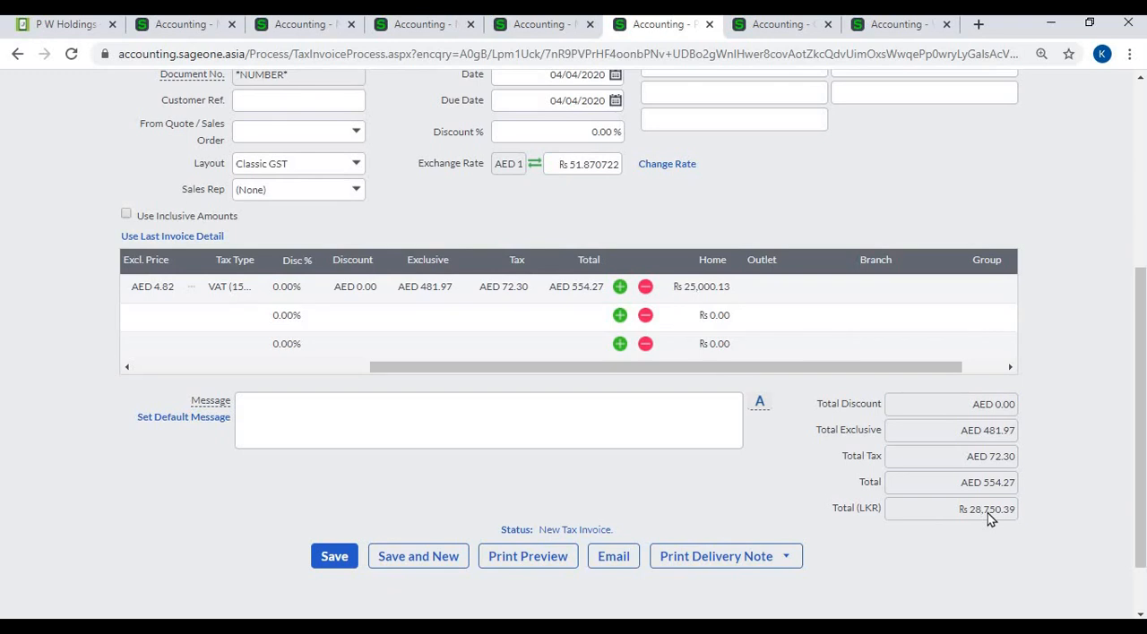
pyautogui.scroll(4, 468, 401)
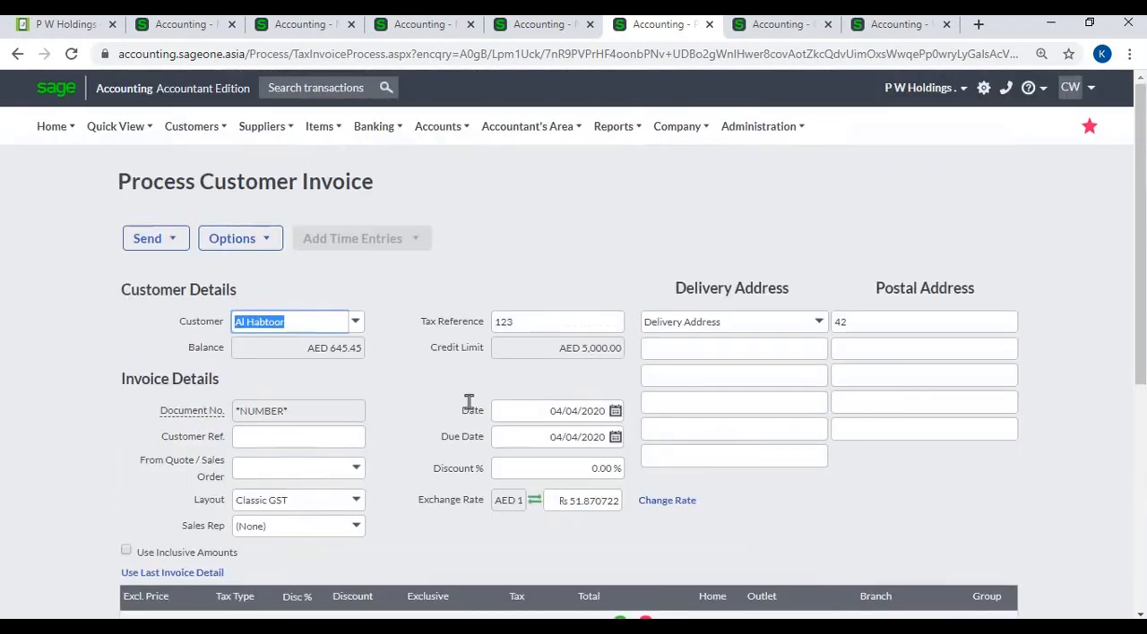
pyautogui.click(354, 321)
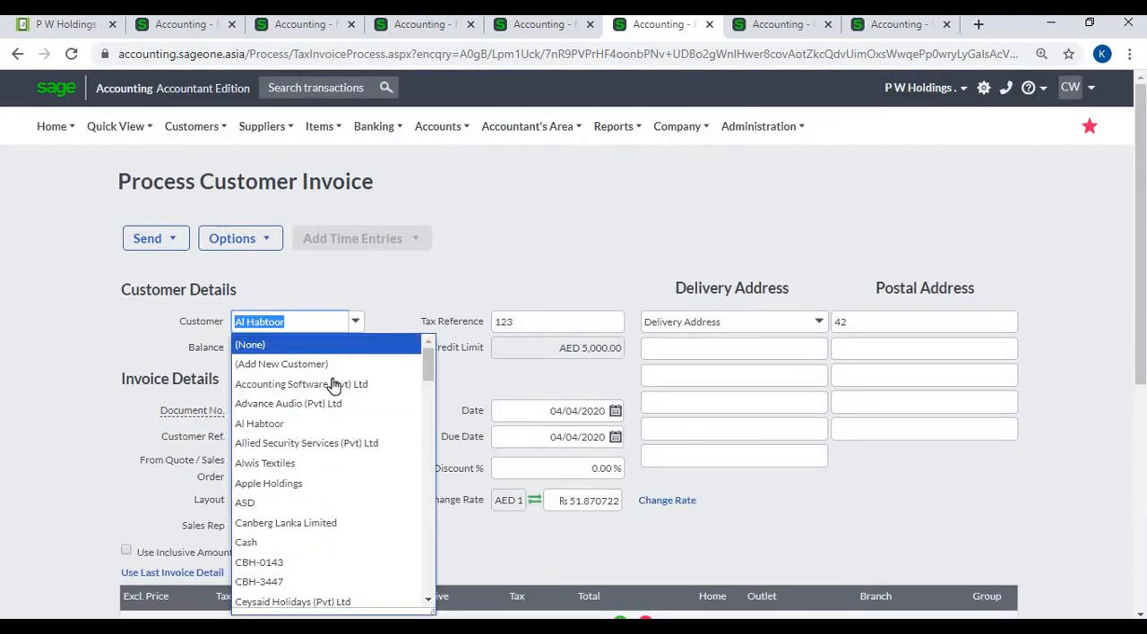
pyautogui.click(379, 382)
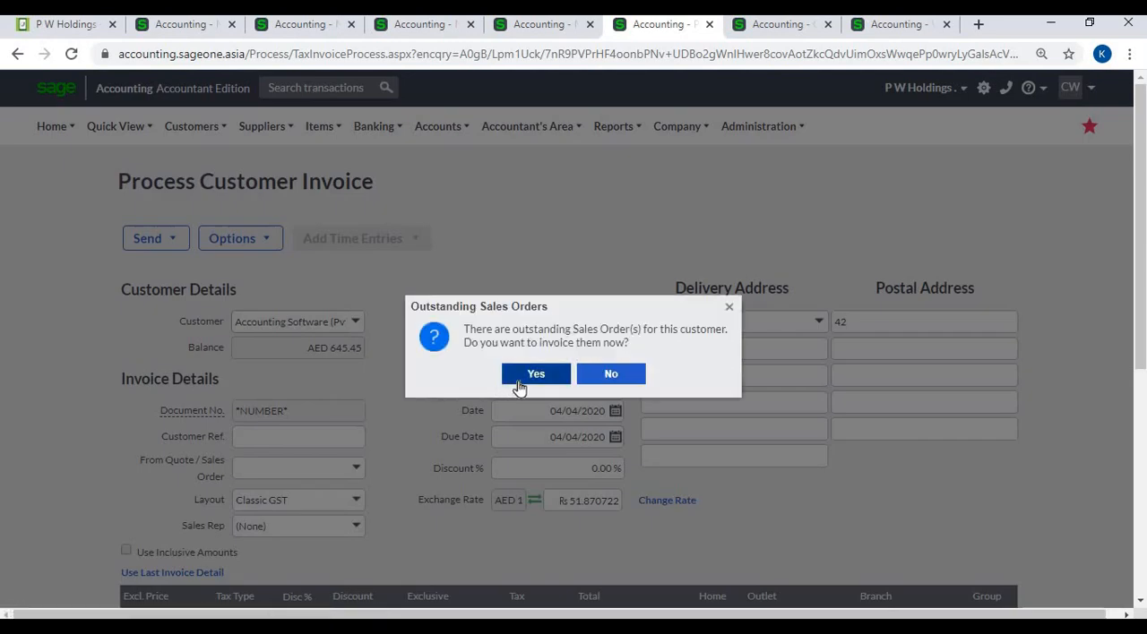
pyautogui.click(536, 375)
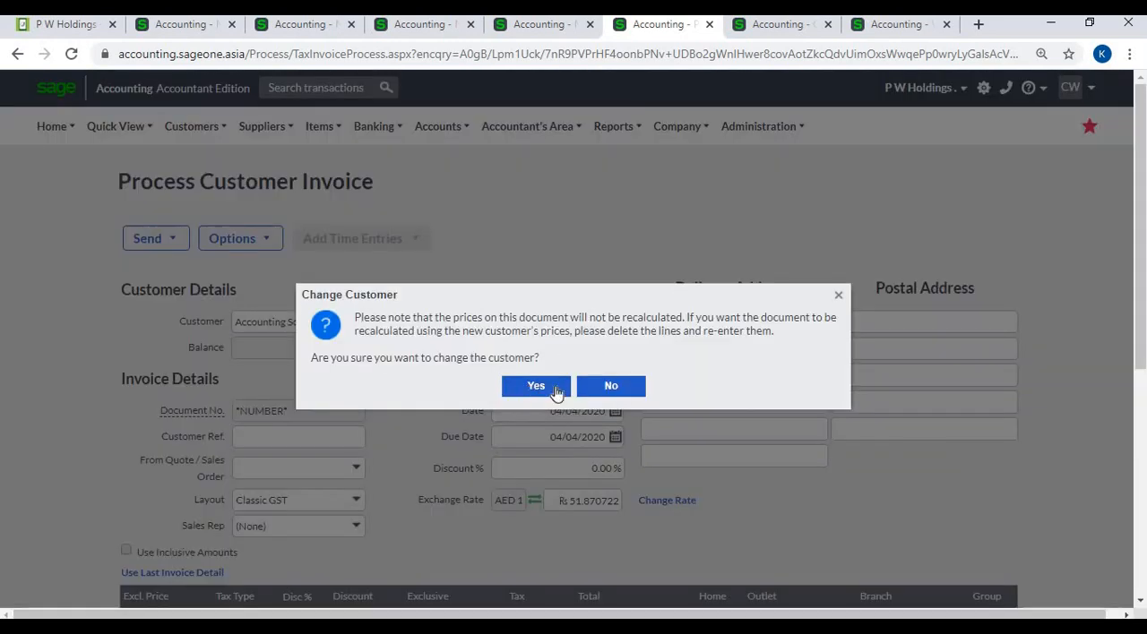
pyautogui.click(593, 387)
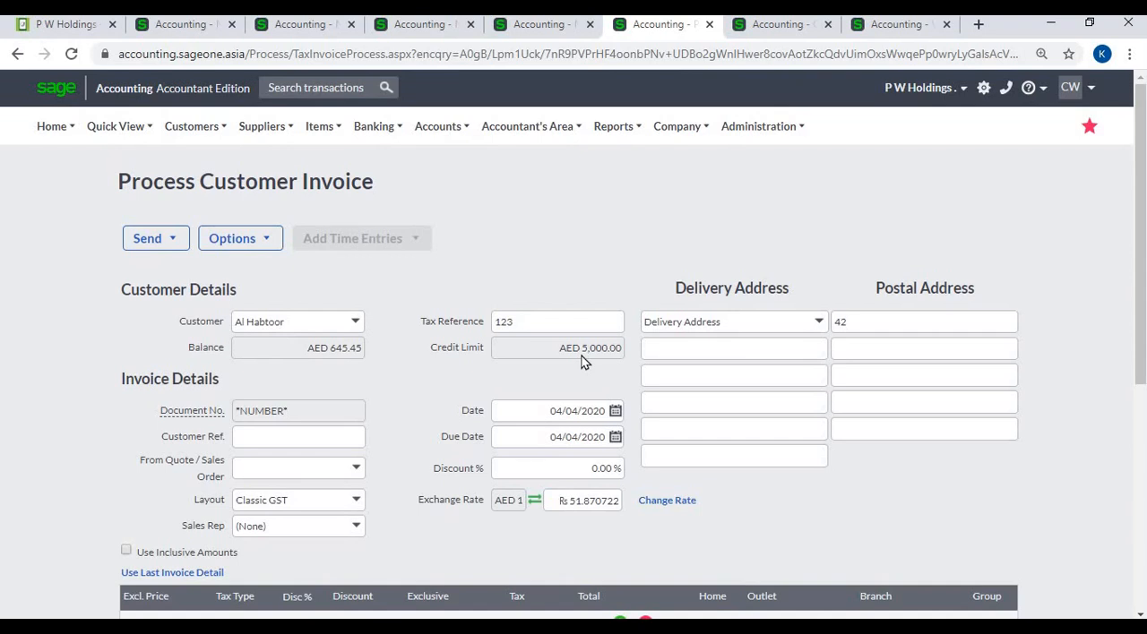
# - Check the Al Habtoor invoice's gross profit based on Average Cost in the Invoice GP window, and close it
pyautogui.scroll(-3, 580, 360)
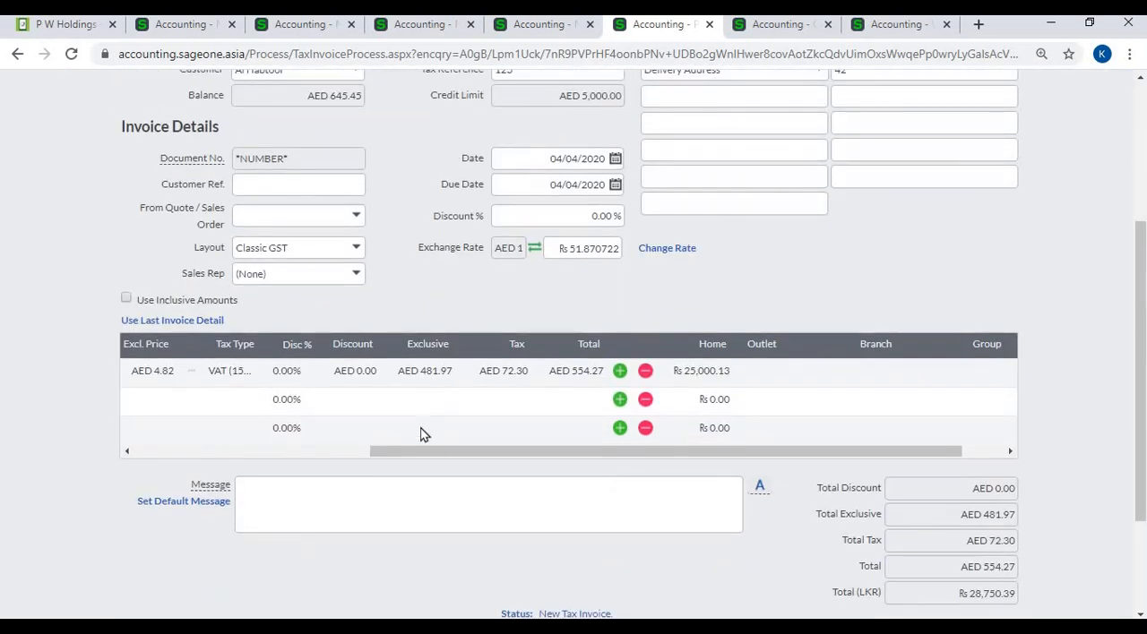
pyautogui.moveTo(419, 456); pyautogui.dragTo(205, 436)
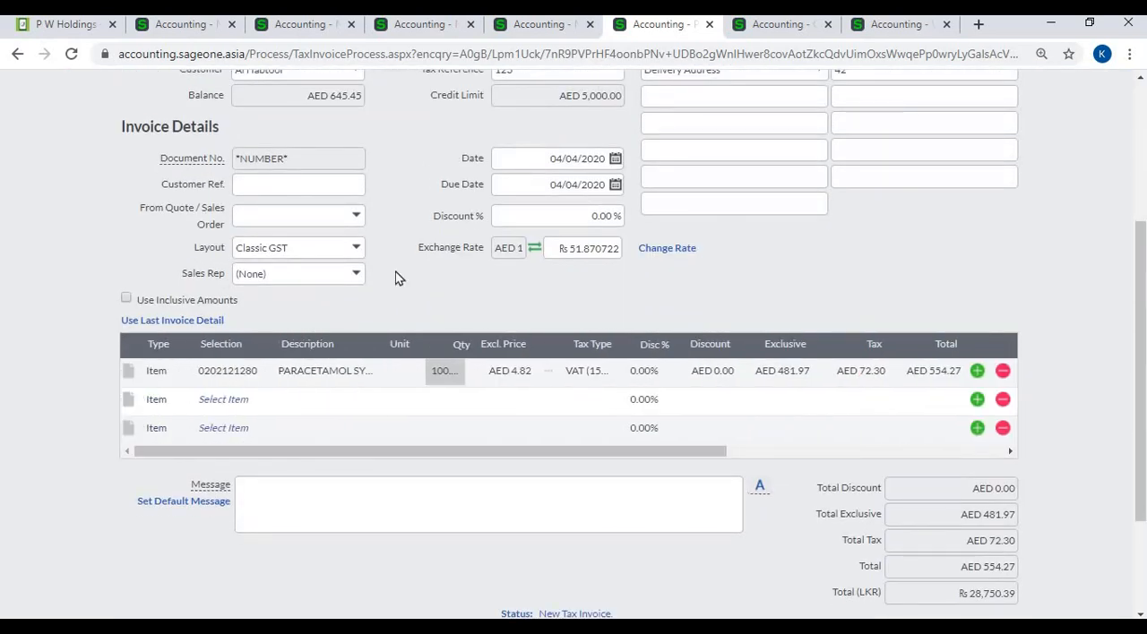
pyautogui.scroll(2, 397, 278)
pyautogui.click(264, 161)
pyautogui.click(263, 179)
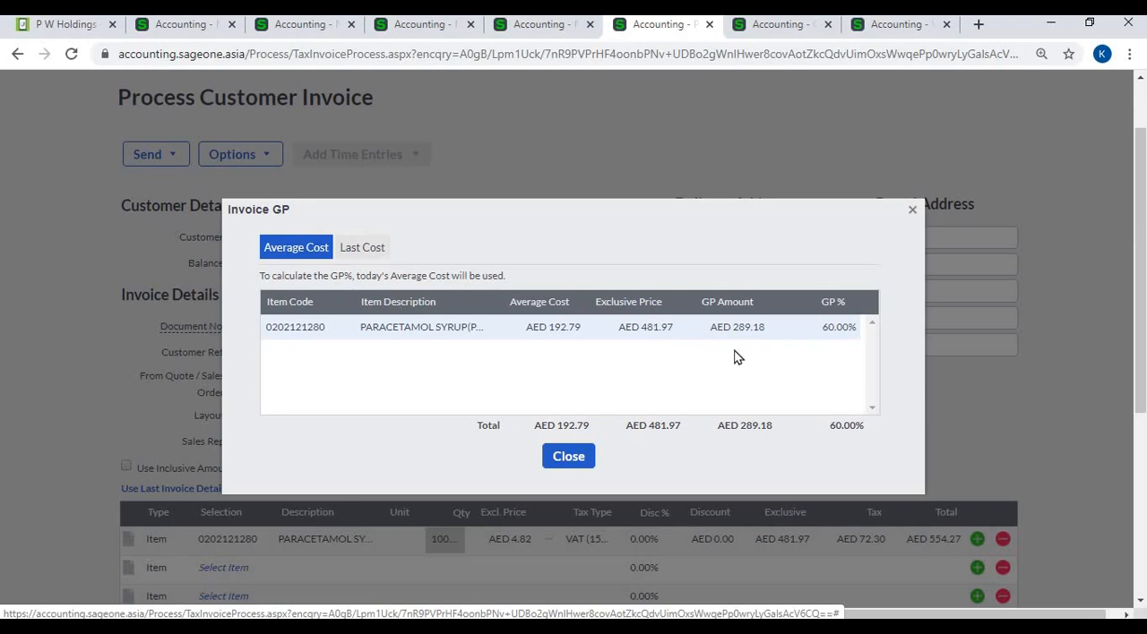
pyautogui.click(588, 460)
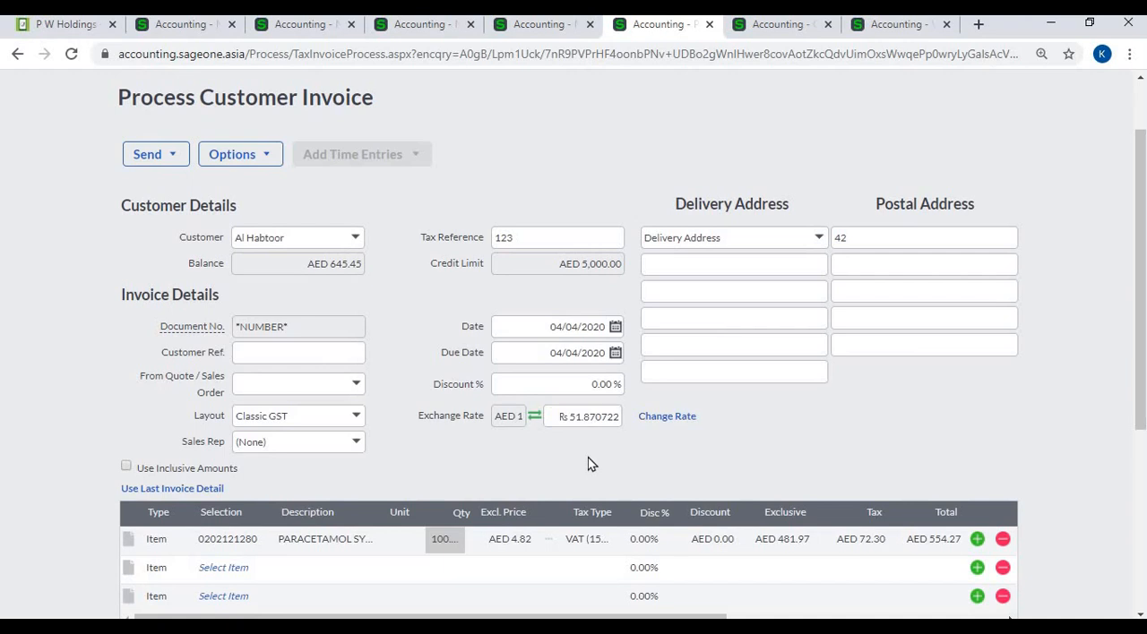
# - Look over the Customer Balances - Days Outstanding Report's filter options and its generated report showing balances in each customer's currency
pyautogui.click(783, 32)
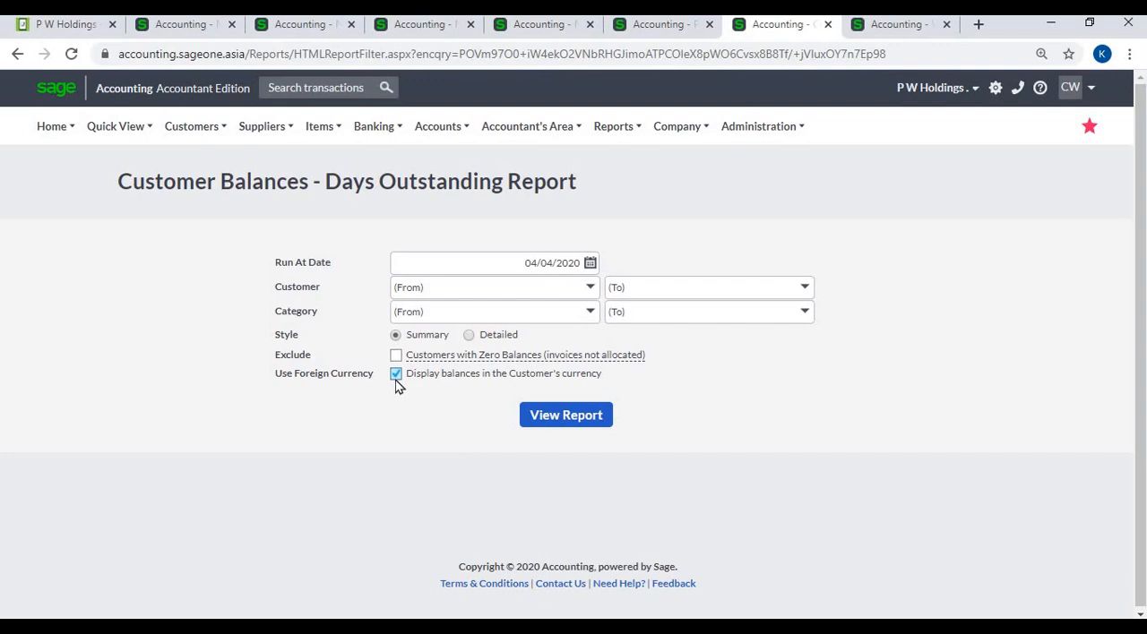
pyautogui.click(916, 29)
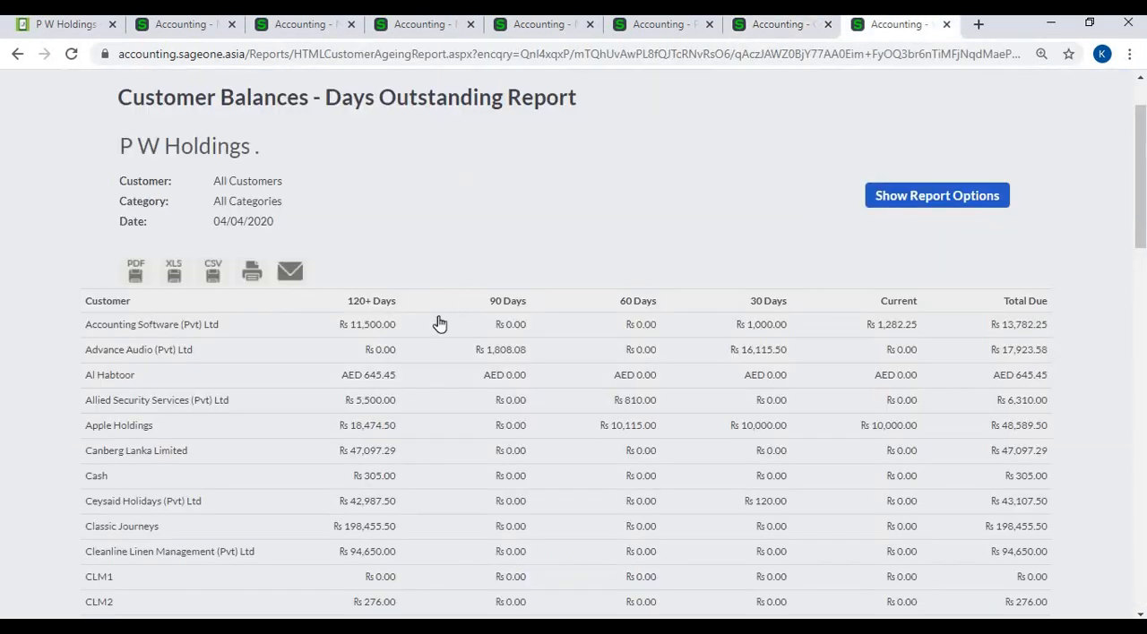